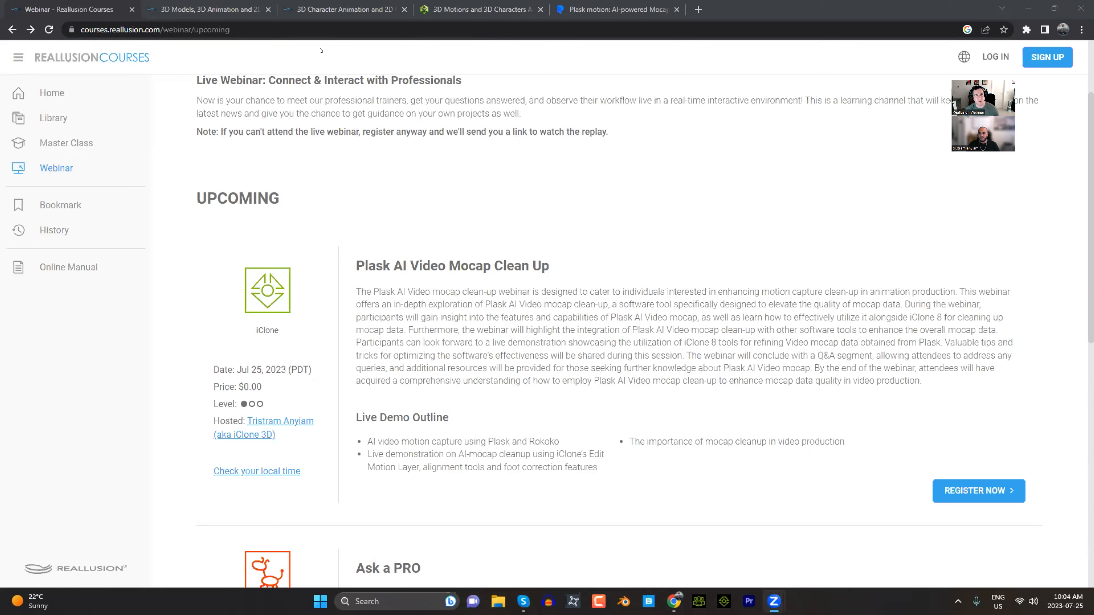
# - Switch to the Reallusion Content Store page and look through its theme selections and content categories
pyautogui.click(228, 7)
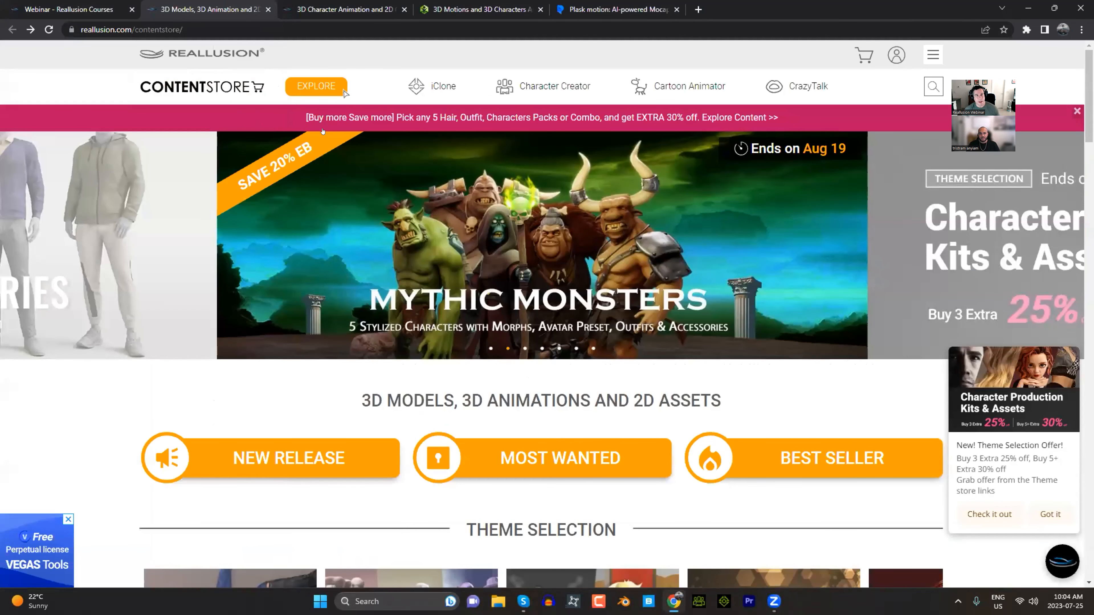
pyautogui.moveTo(322, 130)
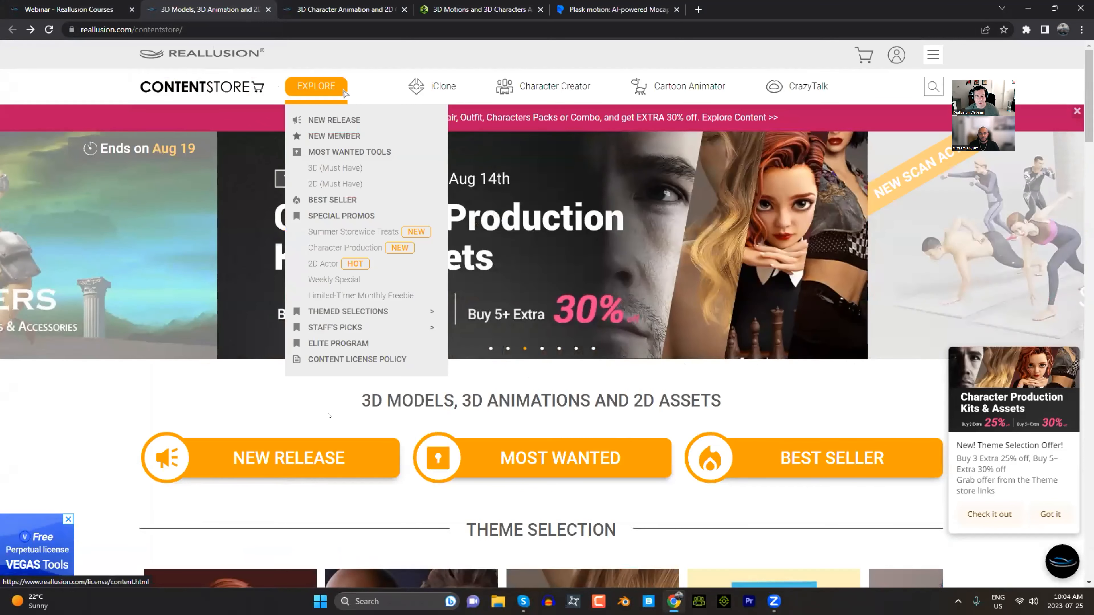
pyautogui.scroll(-1, 139, 407)
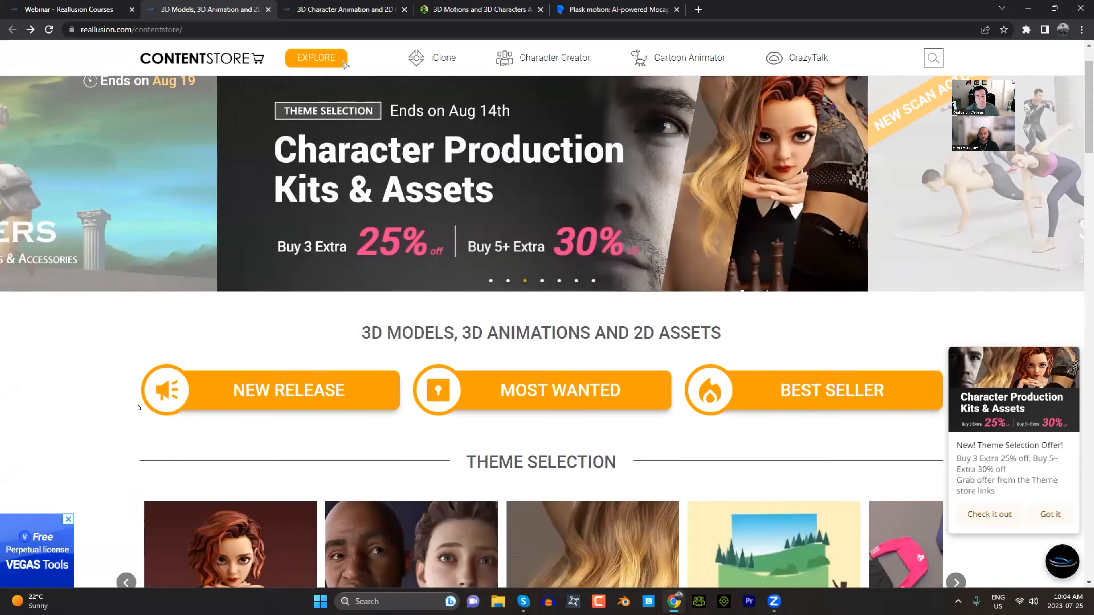
pyautogui.scroll(-3, 139, 407)
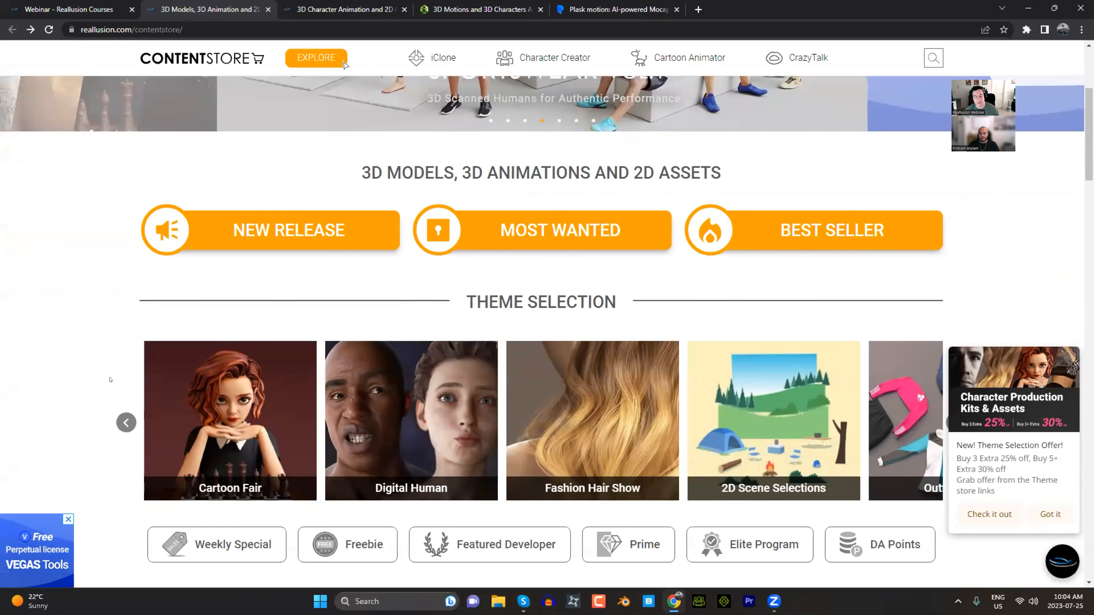
pyautogui.scroll(-4, 110, 379)
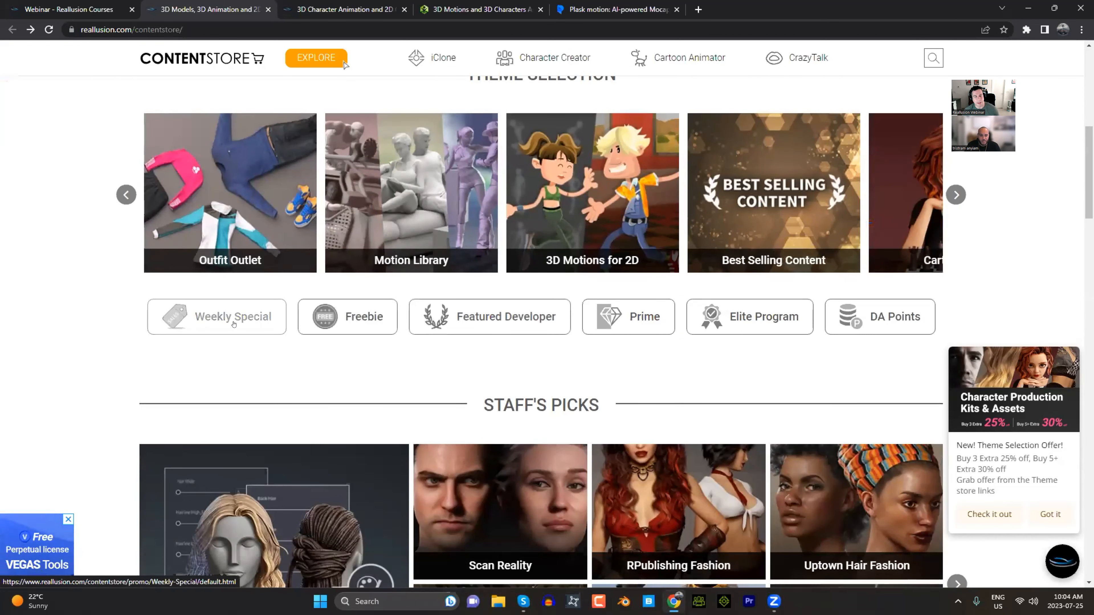
# - Open the store's Freebie page and review the July freebie and the additional free downloads
pyautogui.click(343, 317)
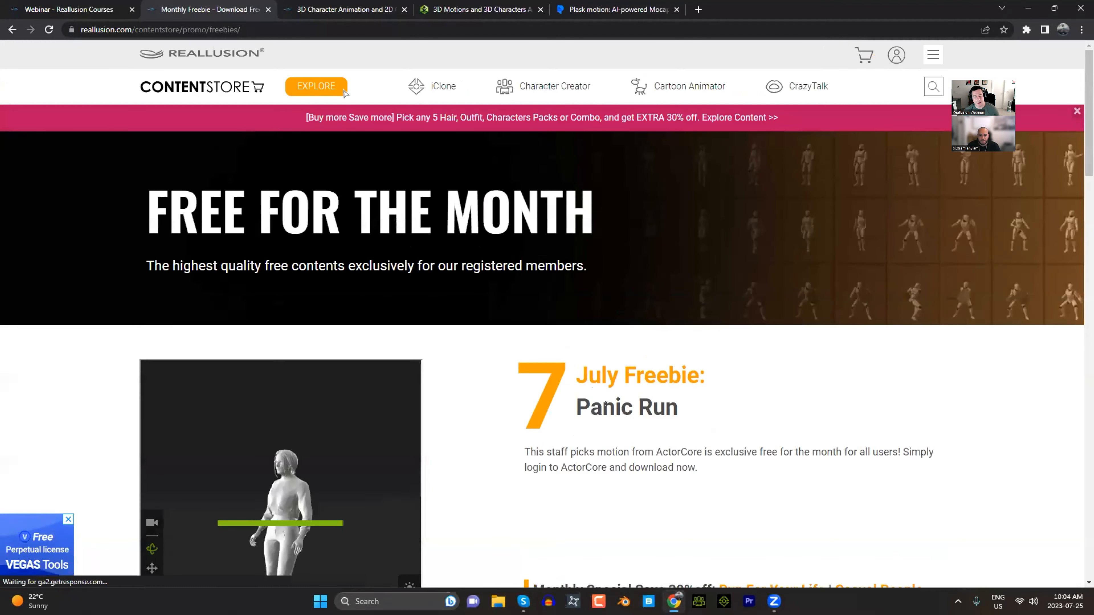
pyautogui.scroll(-3, 603, 412)
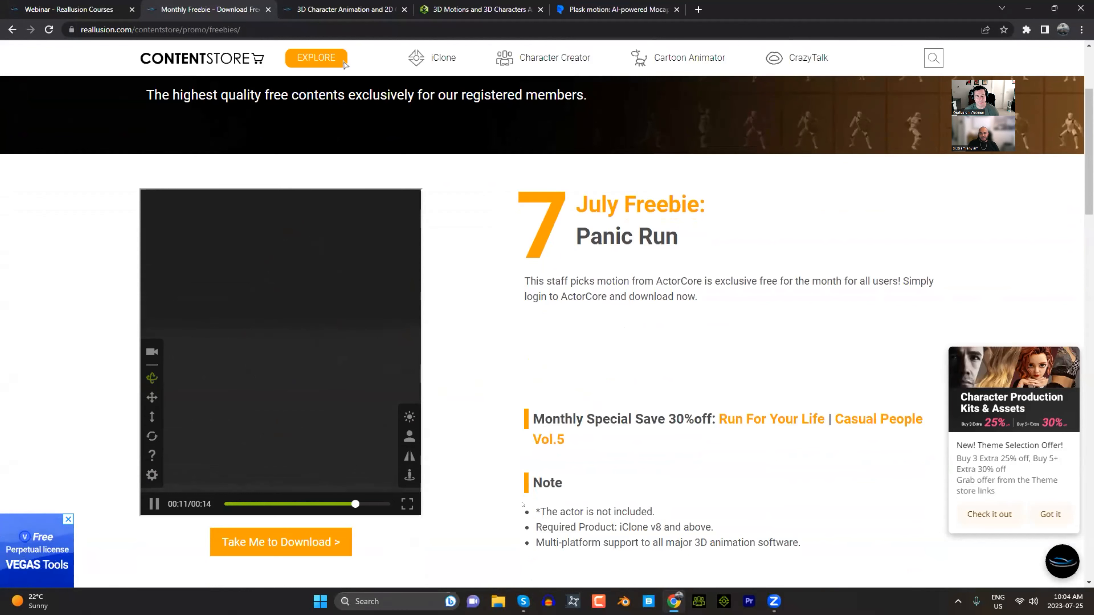
pyautogui.scroll(-5, 315, 62)
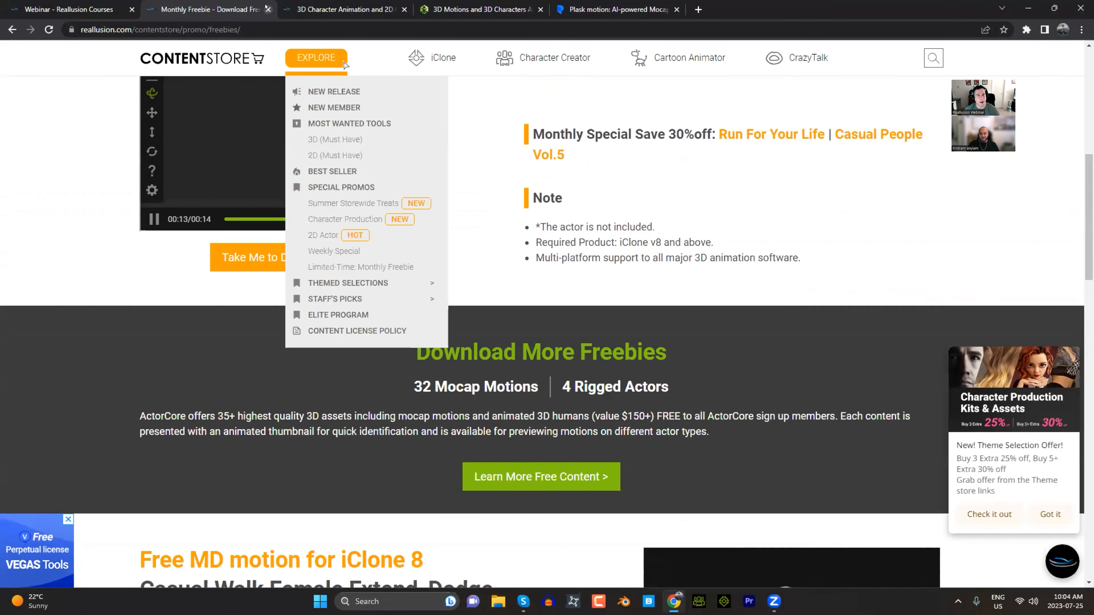
# - Return to the Content Store home page, view the Weekly Special offer, and close the store page
pyautogui.click(12, 28)
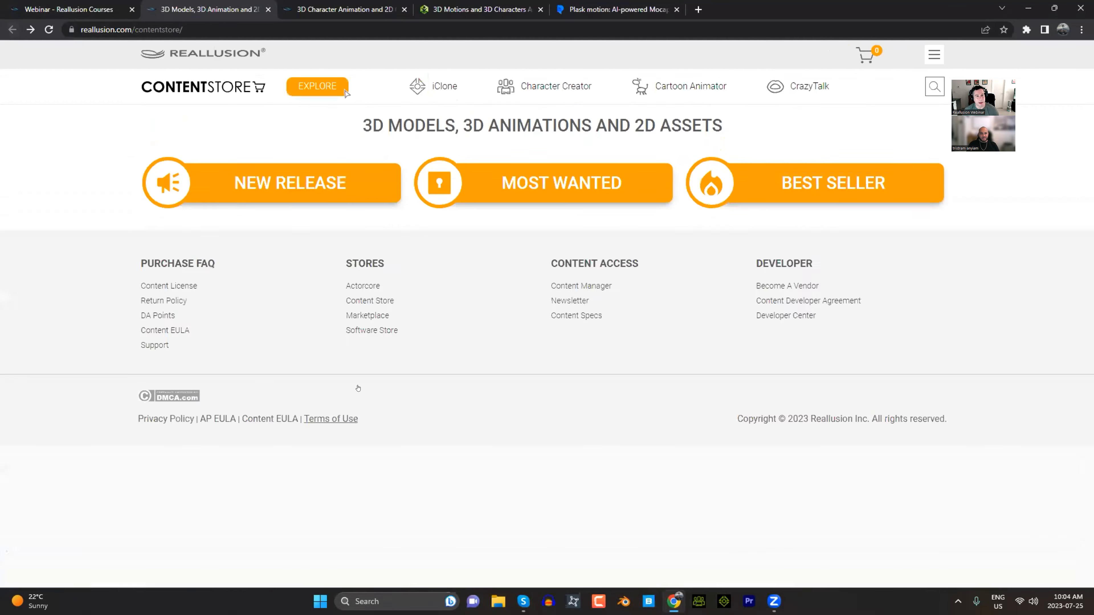
pyautogui.scroll(-7, 329, 424)
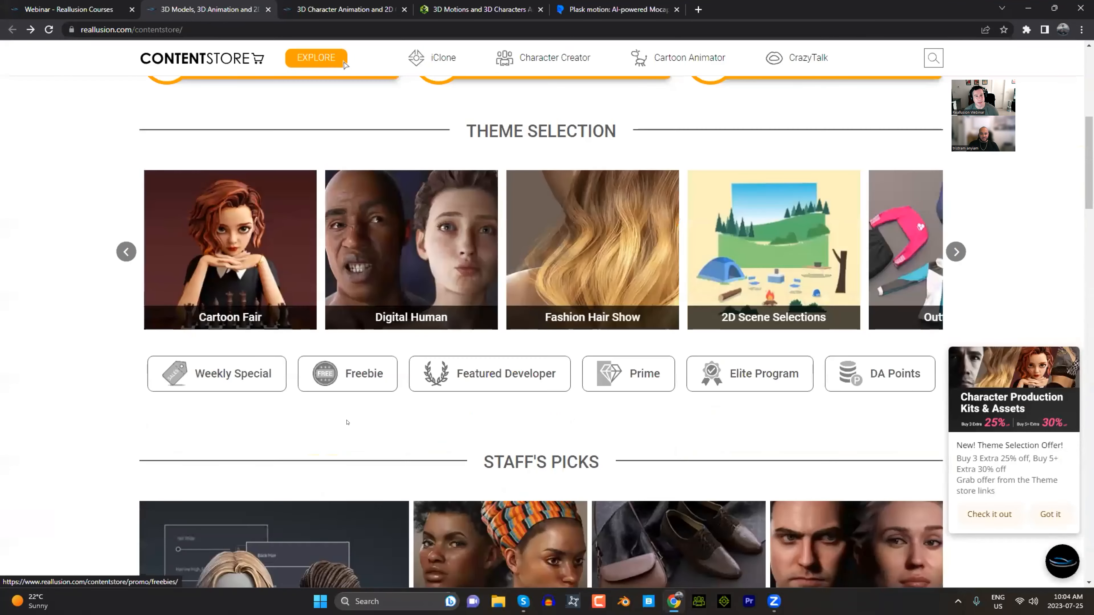
pyautogui.click(245, 373)
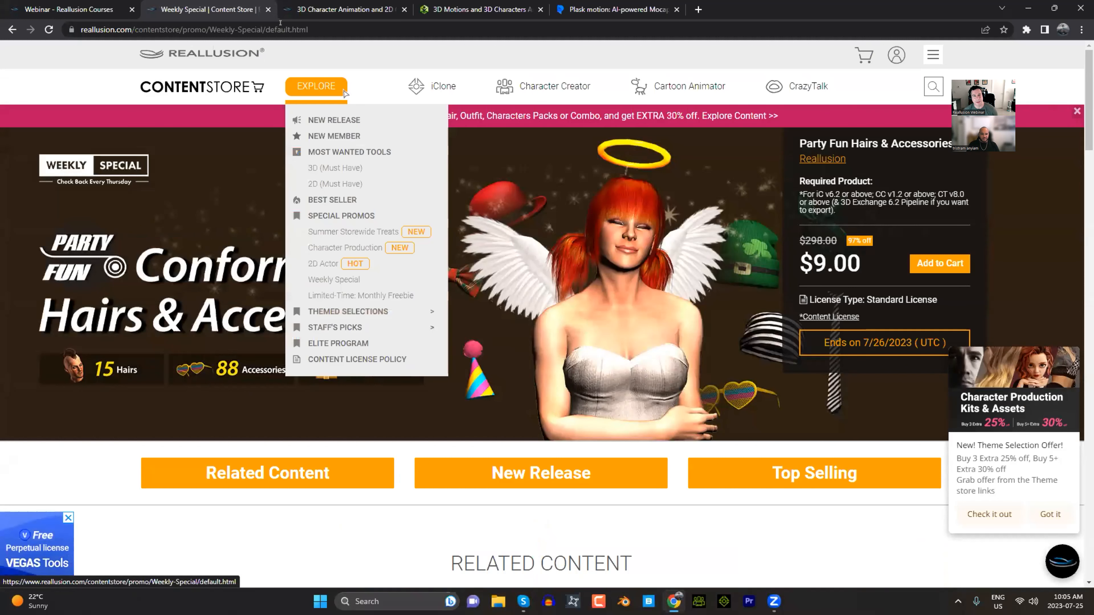
pyautogui.click(267, 10)
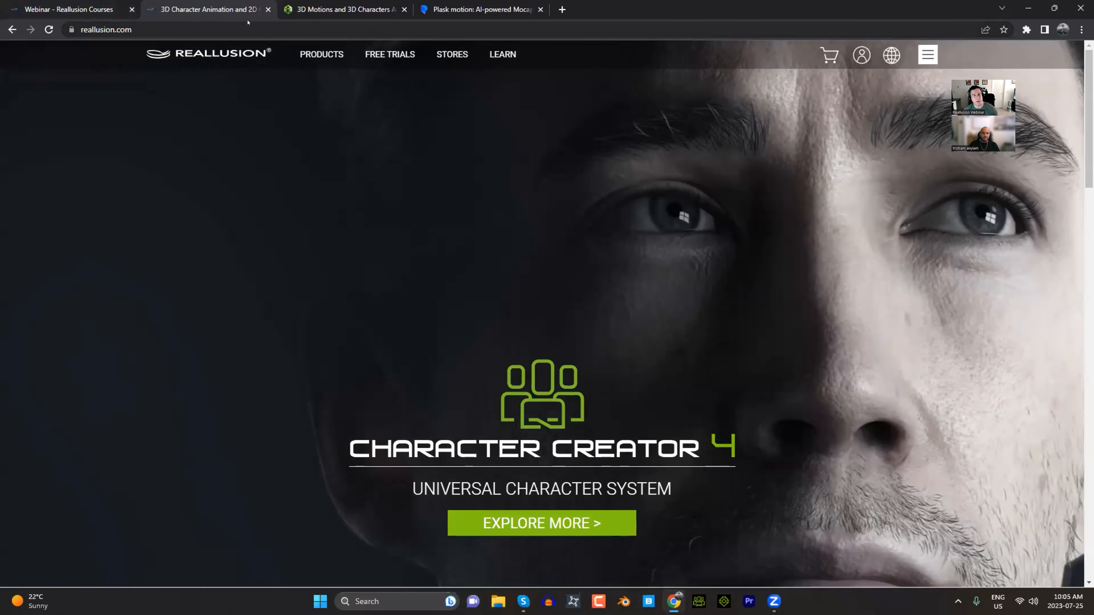
# - Close the Webinar page and open the iClone section of Reallusion's Free Online Tutorials
pyautogui.click(132, 9)
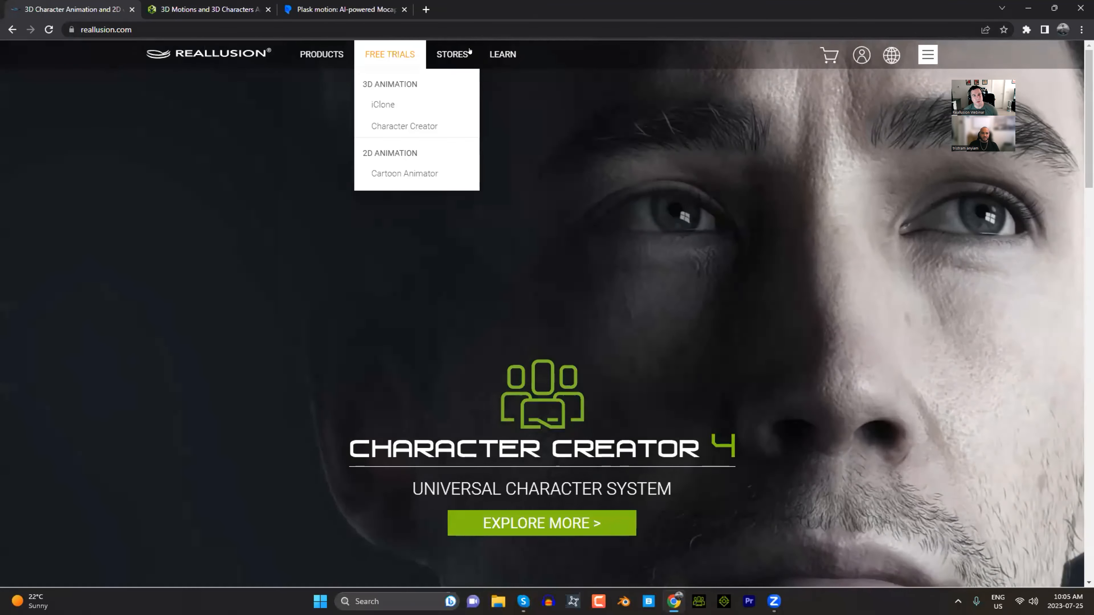
pyautogui.moveTo(506, 56)
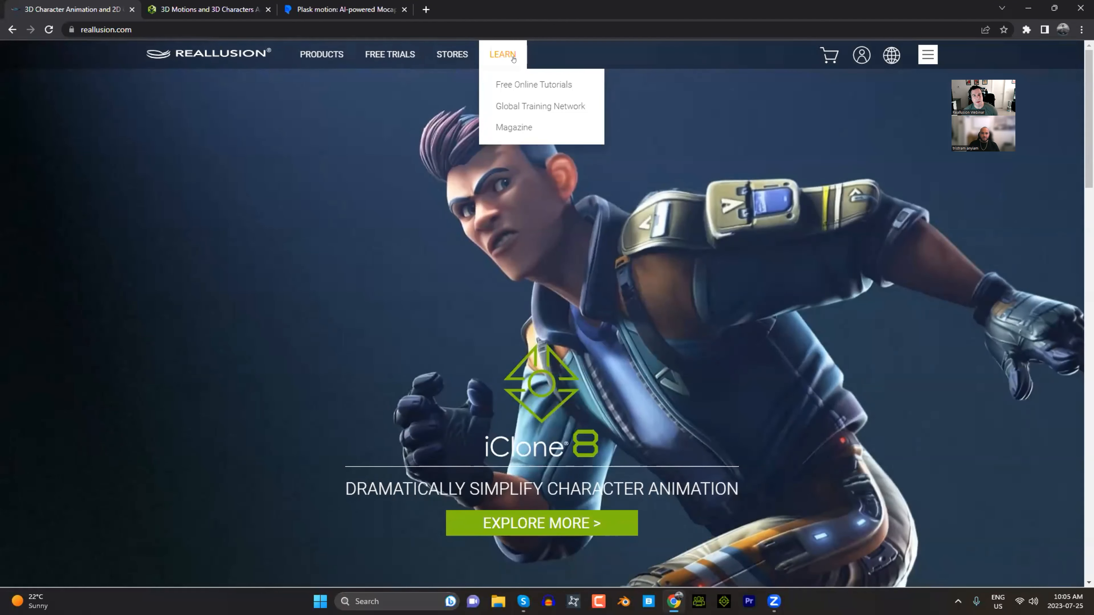
pyautogui.click(516, 84)
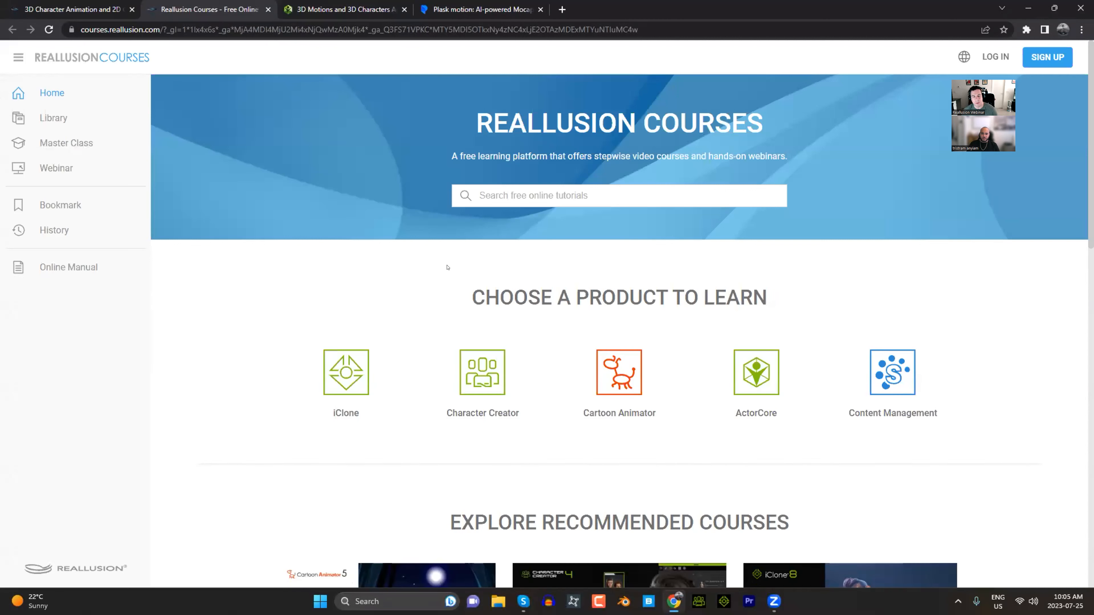
pyautogui.click(355, 374)
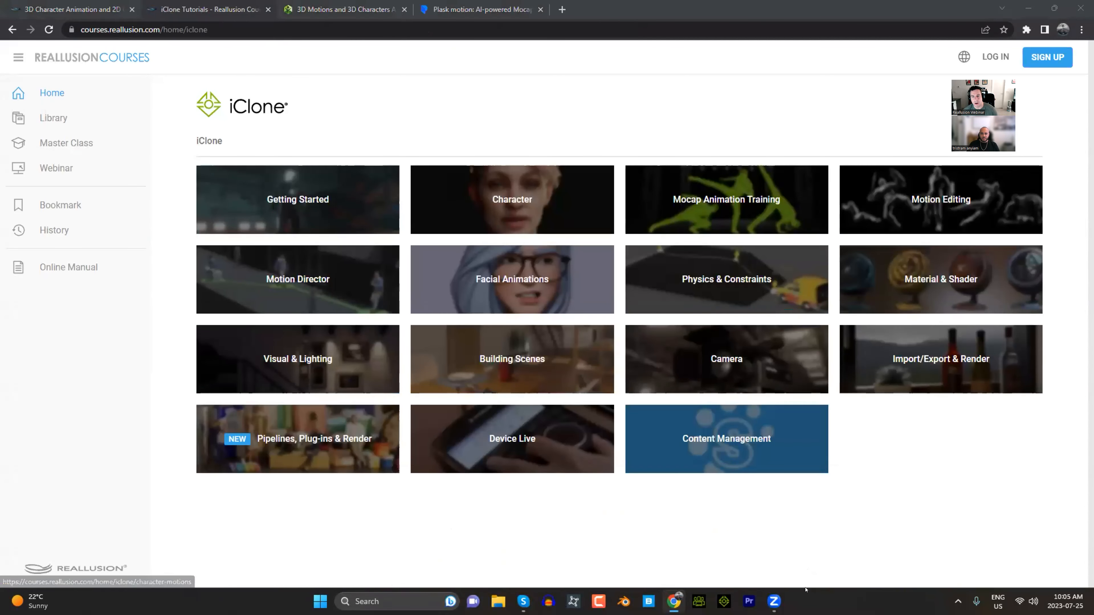
# - Open the Mocap Animation Training category, look through its iClone 8 tutorials, and close the courses page
pyautogui.click(723, 222)
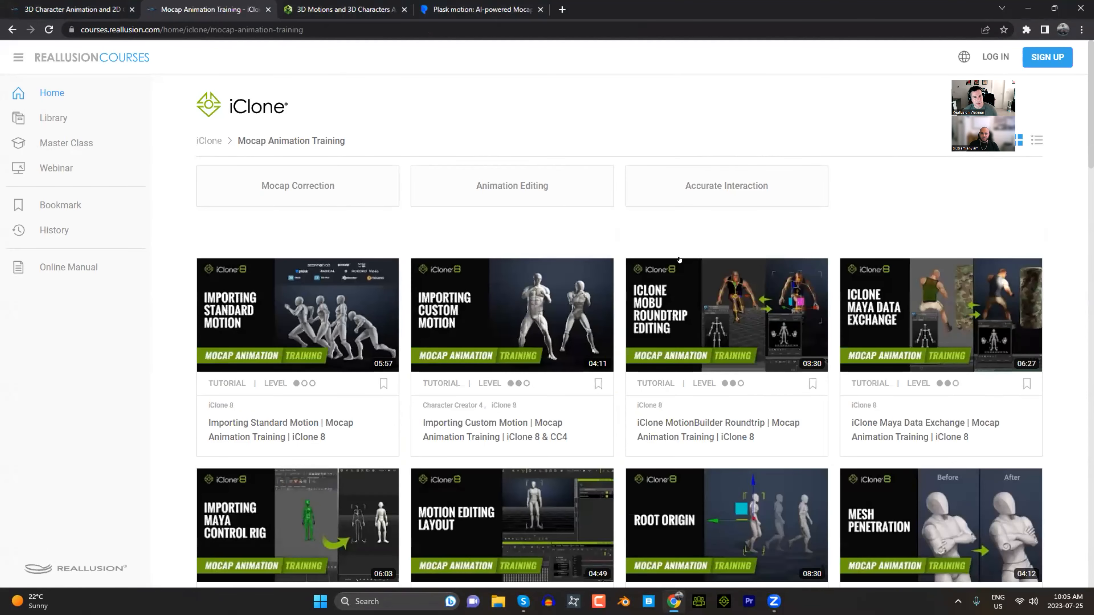
pyautogui.moveTo(679, 259)
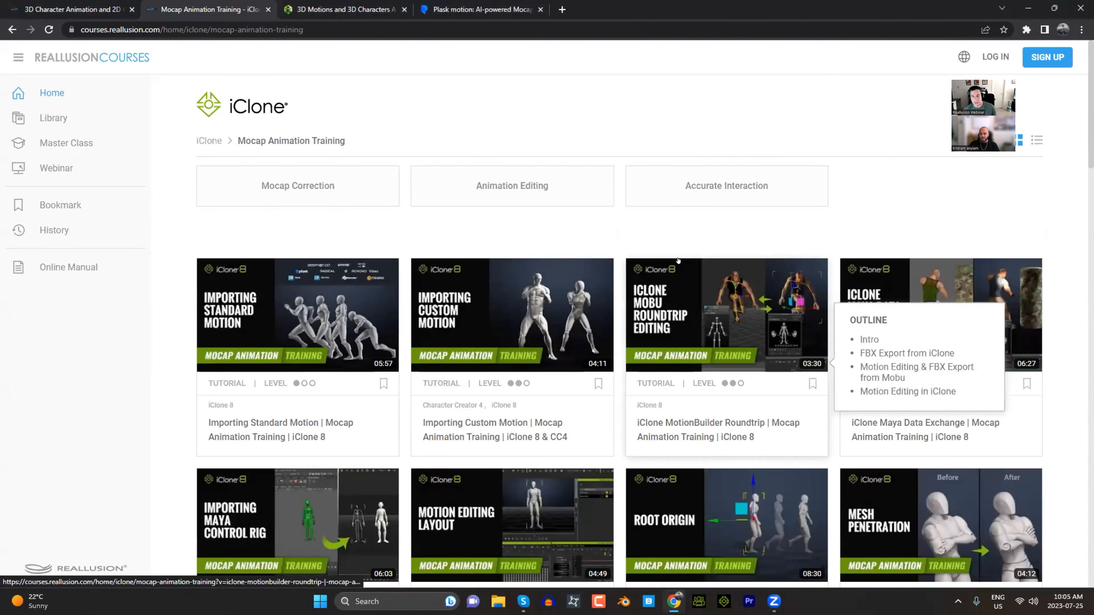
pyautogui.scroll(-5, 747, 387)
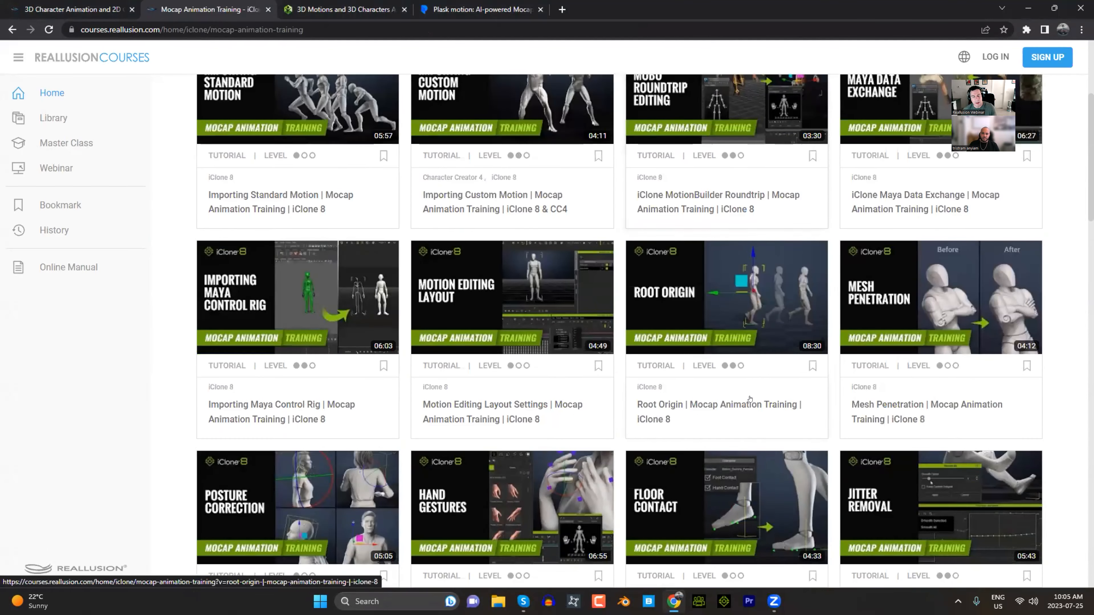
pyautogui.moveTo(750, 399)
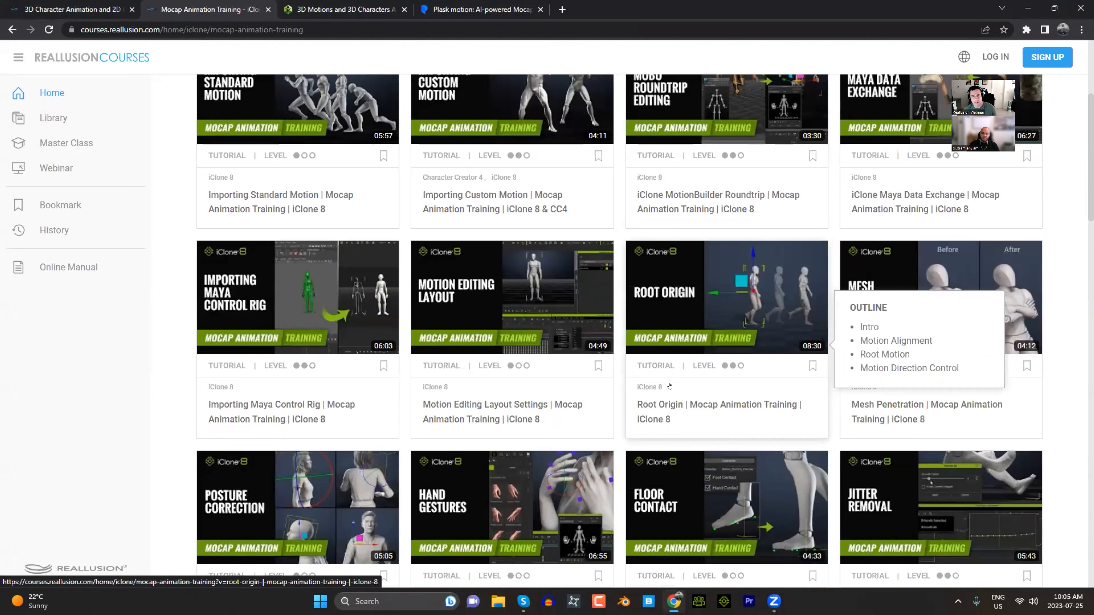
pyautogui.scroll(-5, 735, 401)
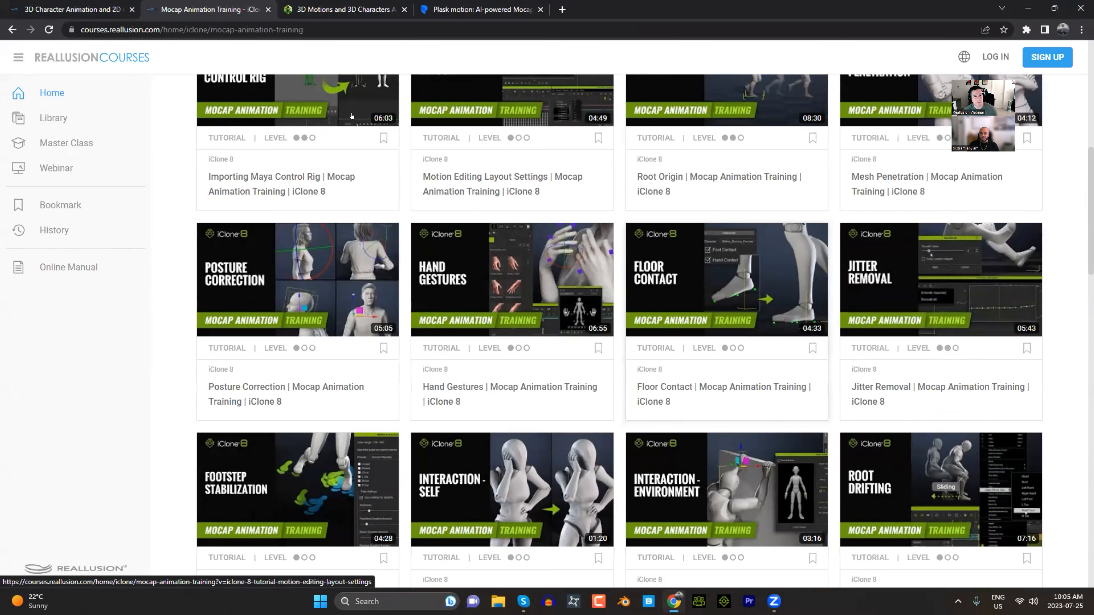
pyautogui.click(349, 25)
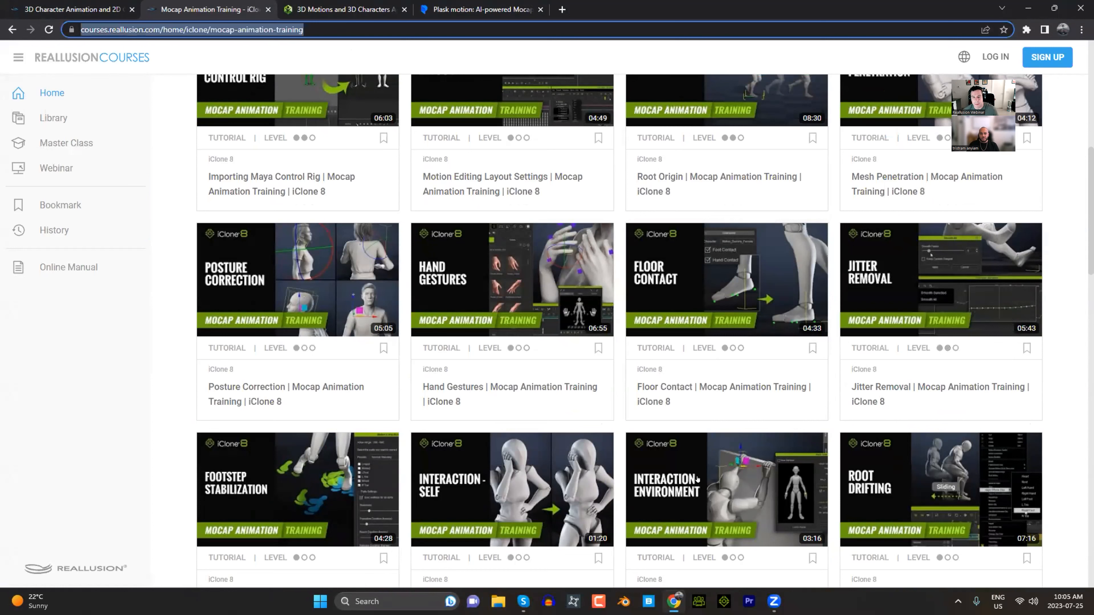
pyautogui.click(506, 370)
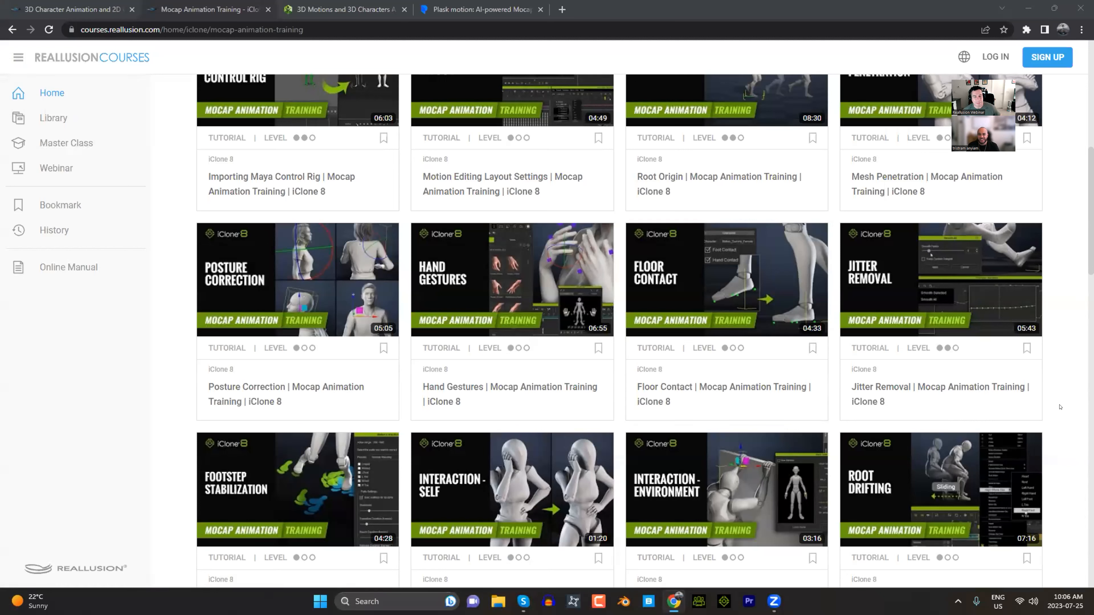
pyautogui.scroll(-9, 1067, 407)
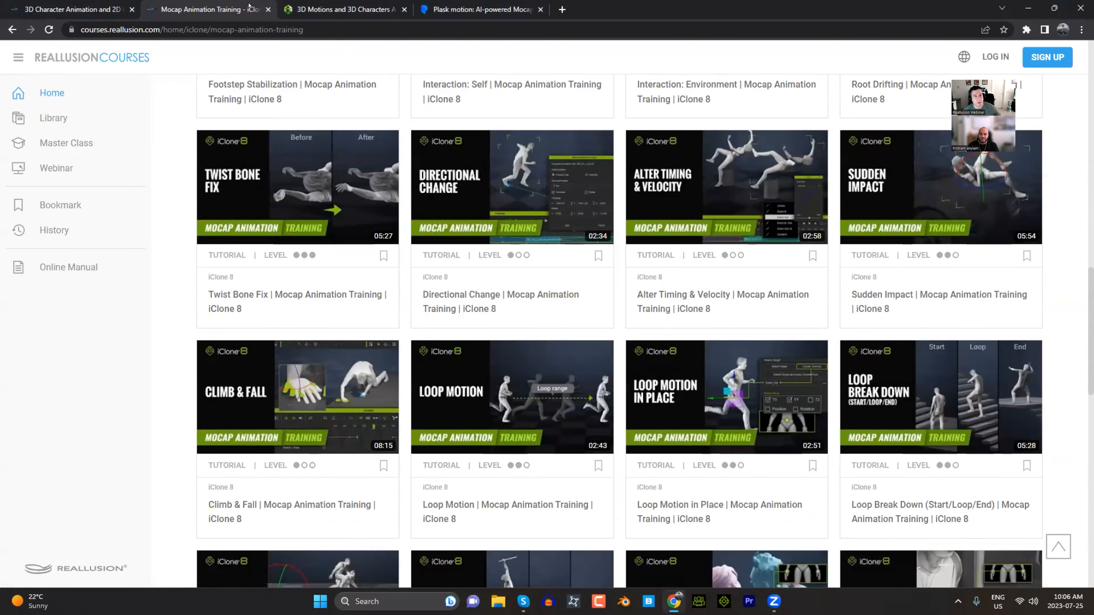
pyautogui.click(267, 9)
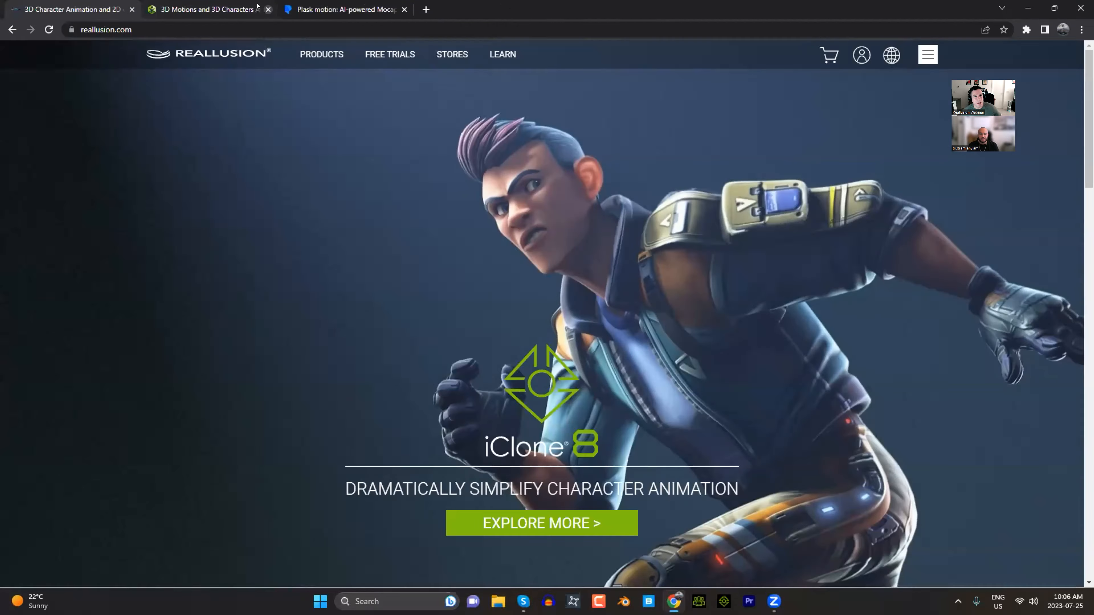
# - Switch to the ActorCore site and open the Free category of its motion library
pyautogui.click(232, 5)
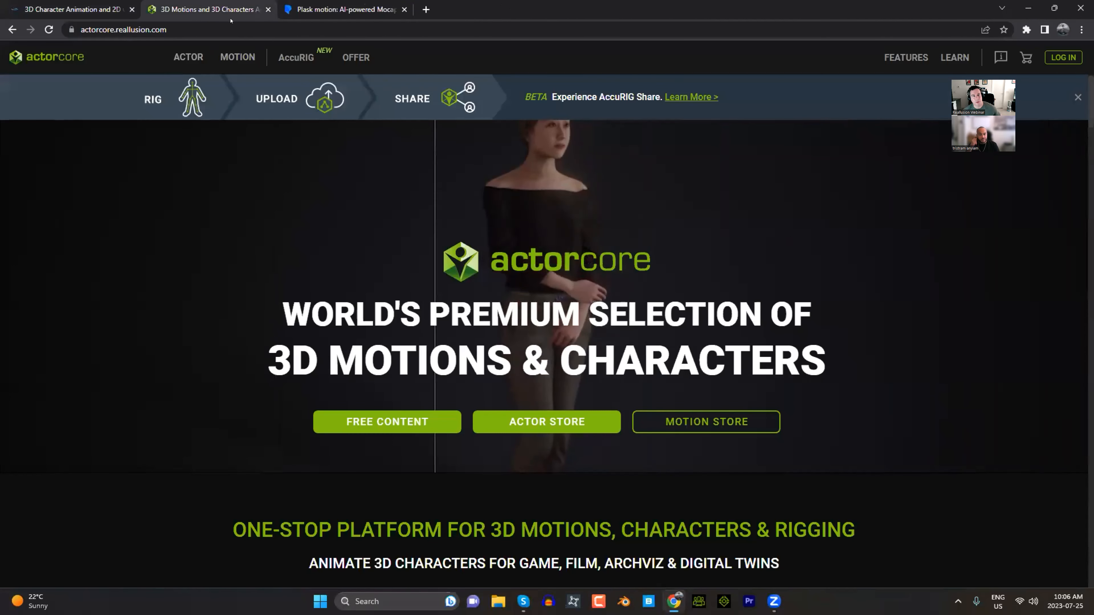
pyautogui.click(223, 25)
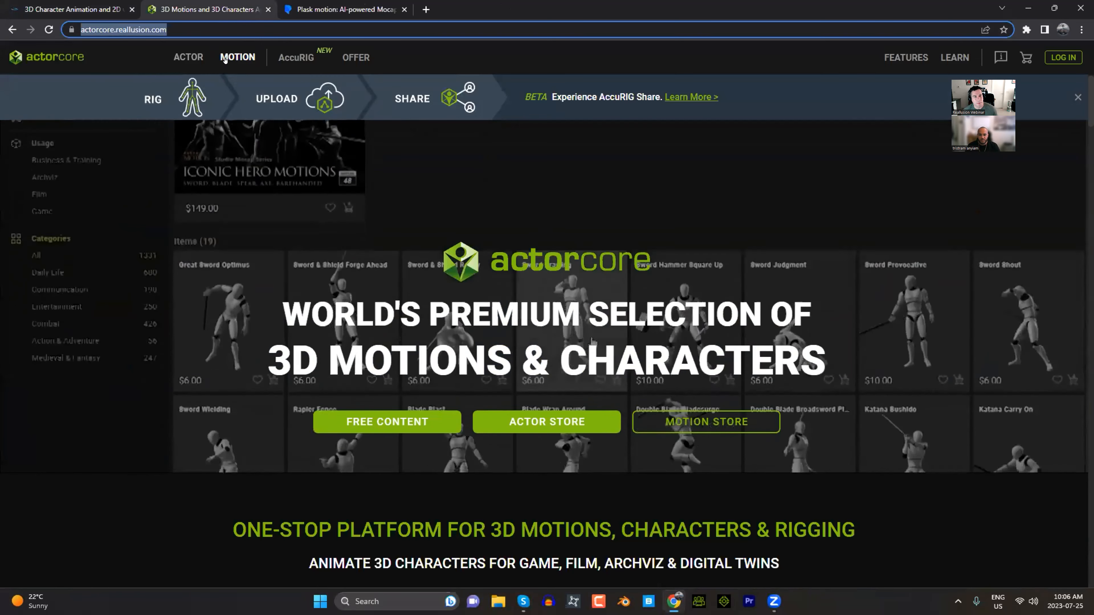
pyautogui.click(238, 57)
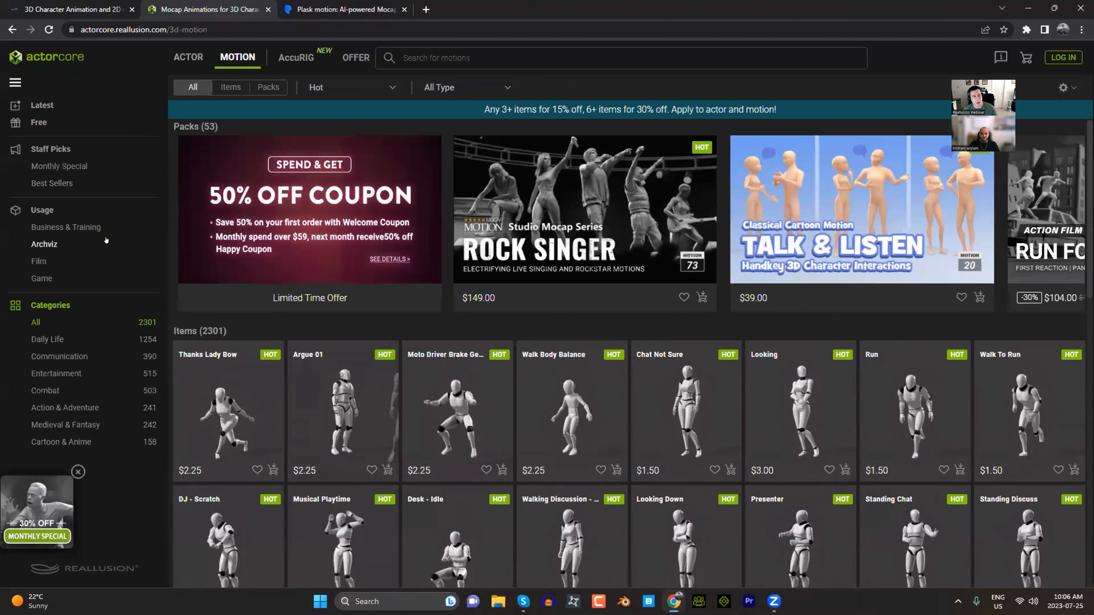
pyautogui.click(32, 120)
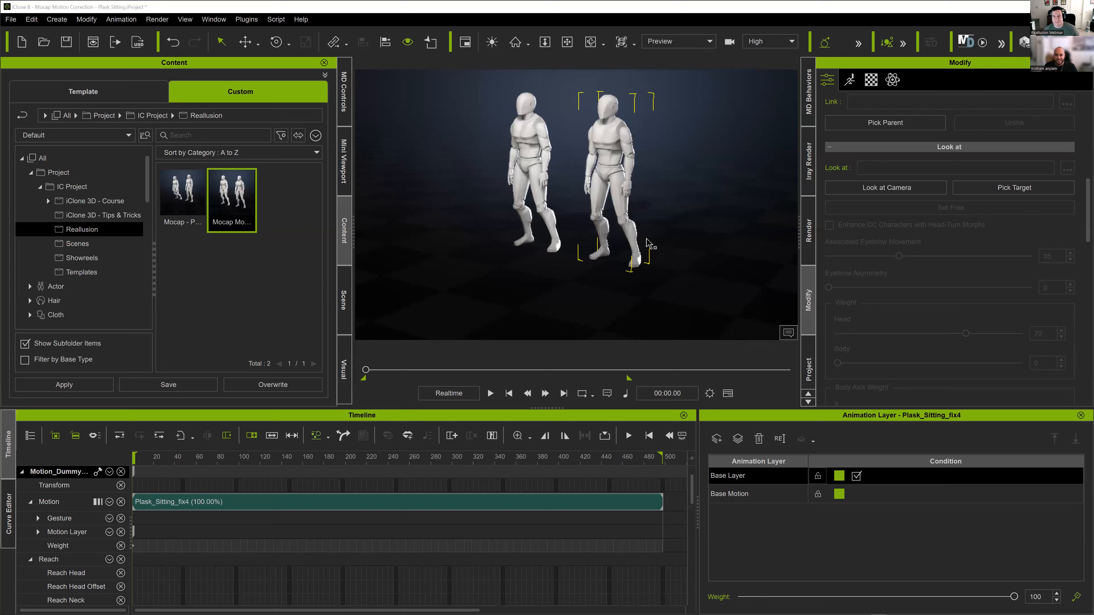
# - Select the dummy carrying the Plask_Sitting_fix4 motion and play the sitting animation from the start
pyautogui.click(571, 249)
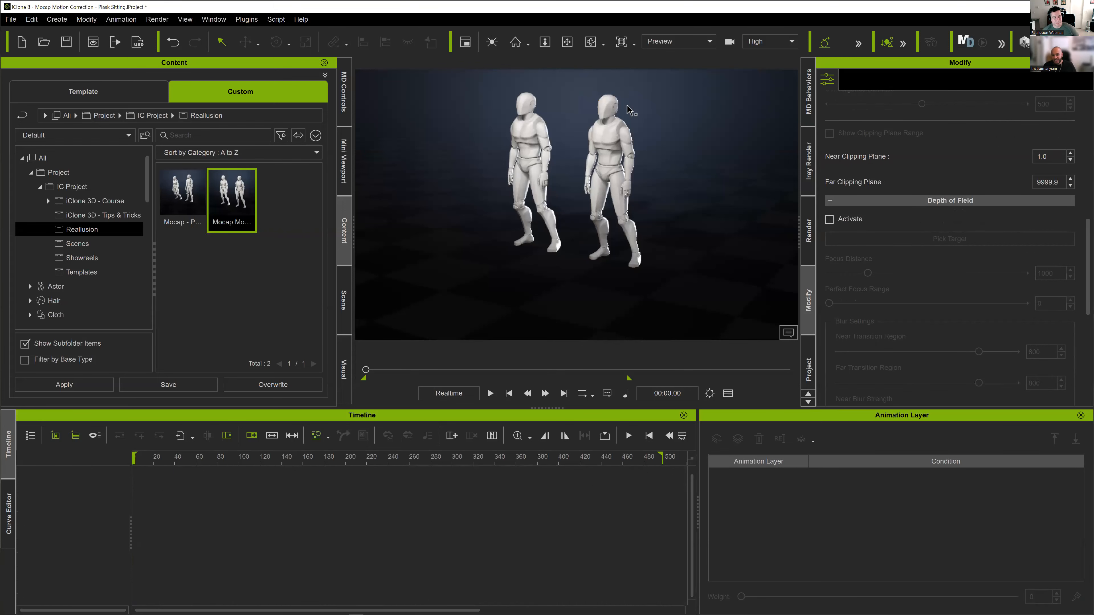
pyautogui.click(605, 108)
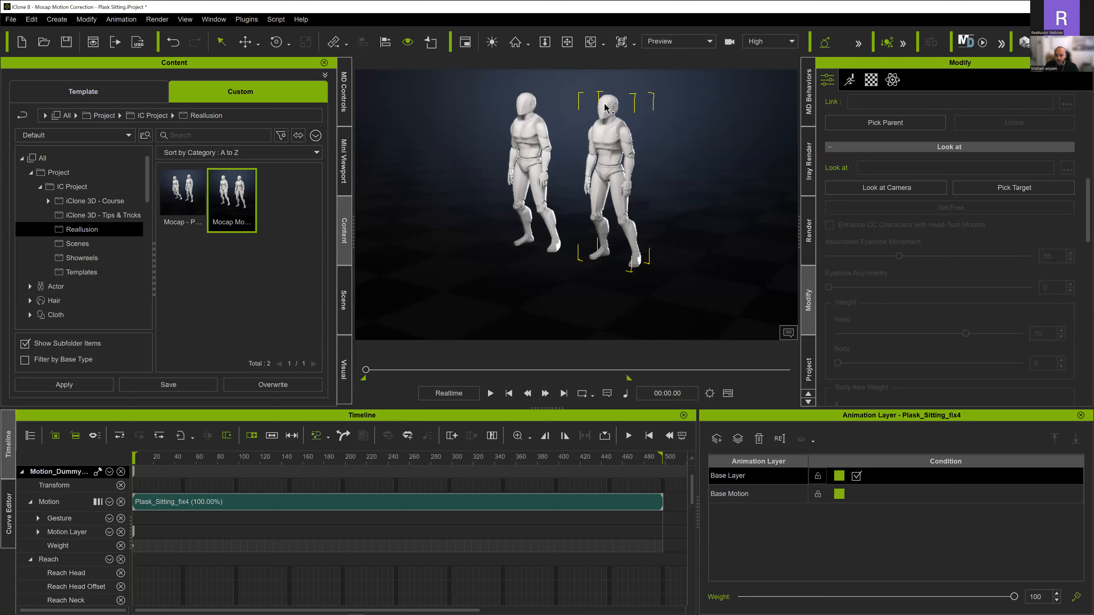
pyautogui.press('space')
pyautogui.click(508, 394)
pyautogui.press('space')
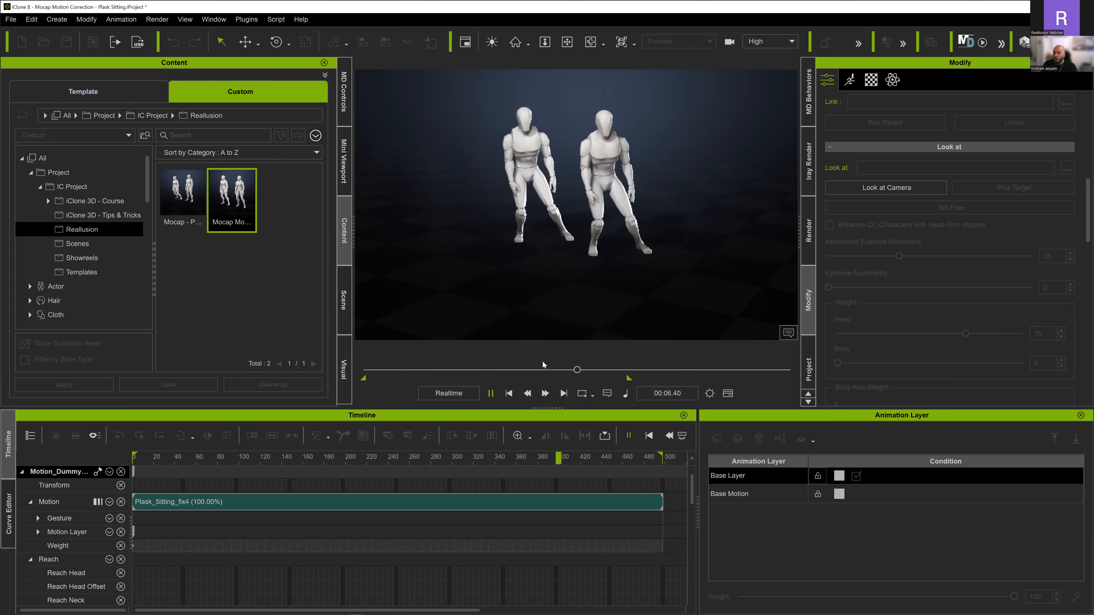
# - Pause the playback in the seated pose at 00:05.45 to compare the two dummies
pyautogui.click(490, 392)
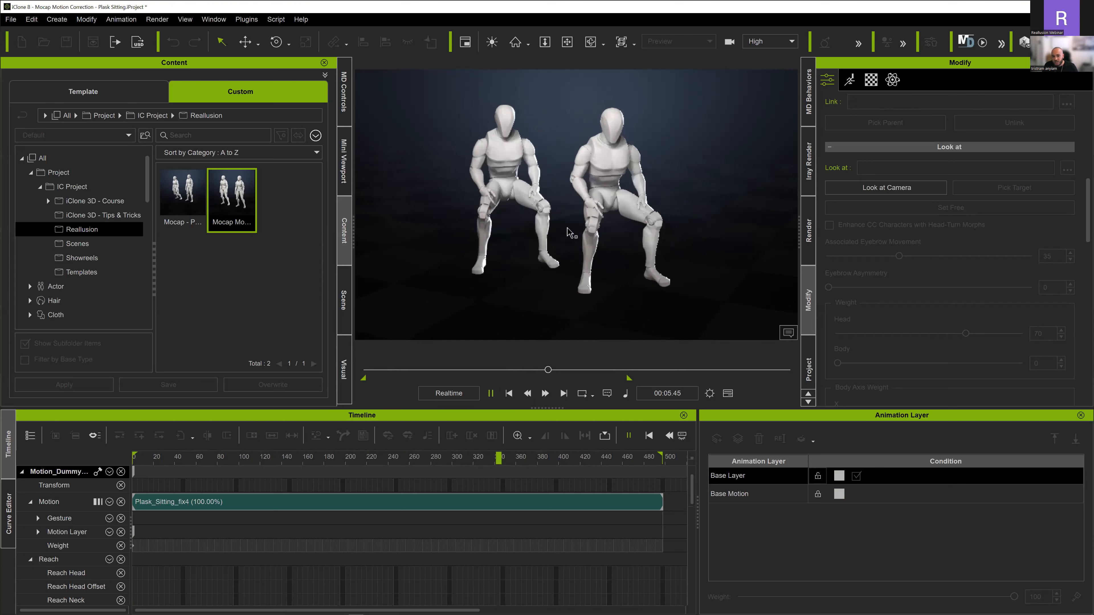
pyautogui.press('space')
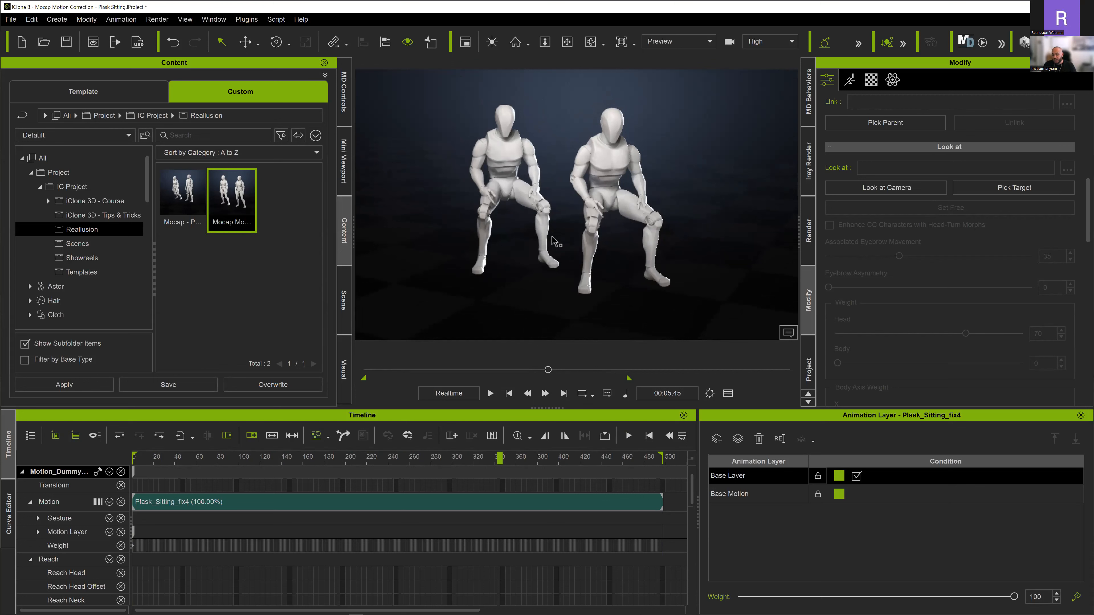
pyautogui.click(552, 240)
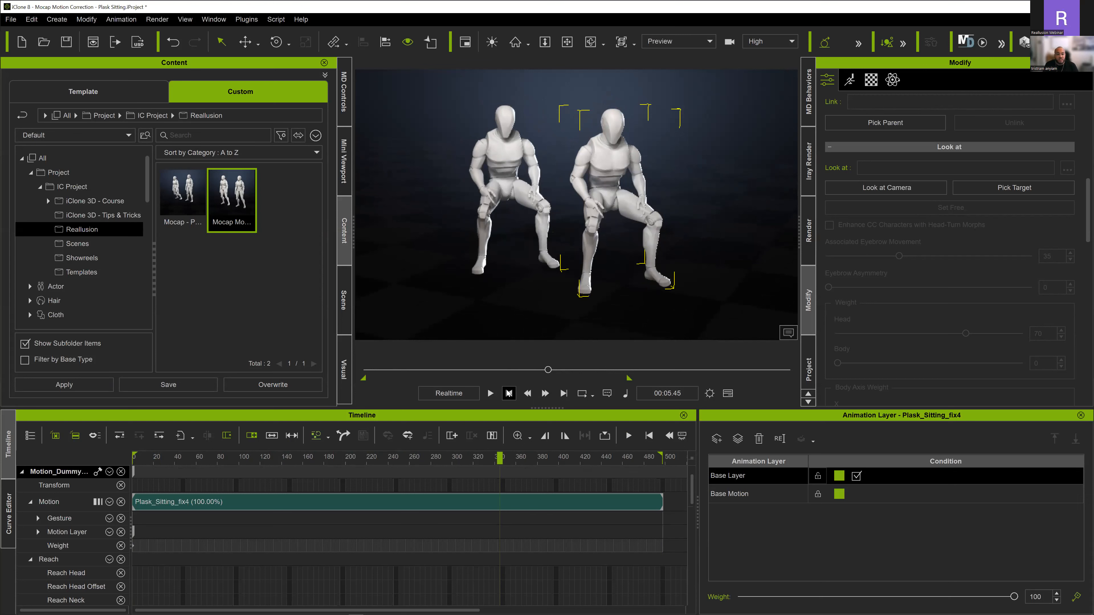
# - Find the planted-foot frame early in the motion and break the Plask_Sitting_fix4 clip at 00:01.10
pyautogui.click(508, 394)
pyautogui.moveTo(152, 462); pyautogui.dragTo(206, 457)
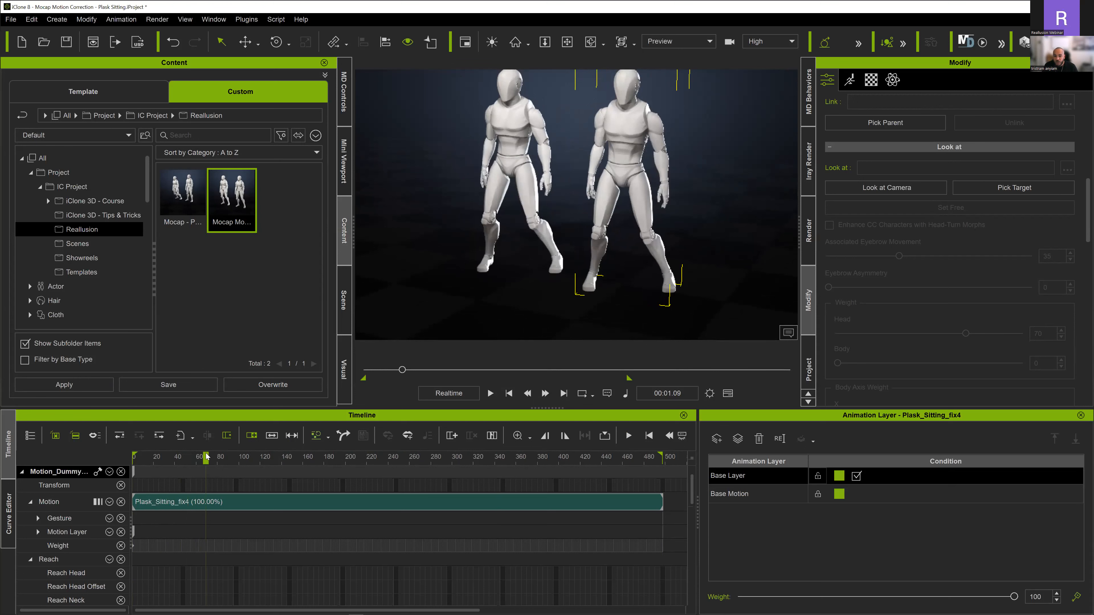
pyautogui.click(523, 390)
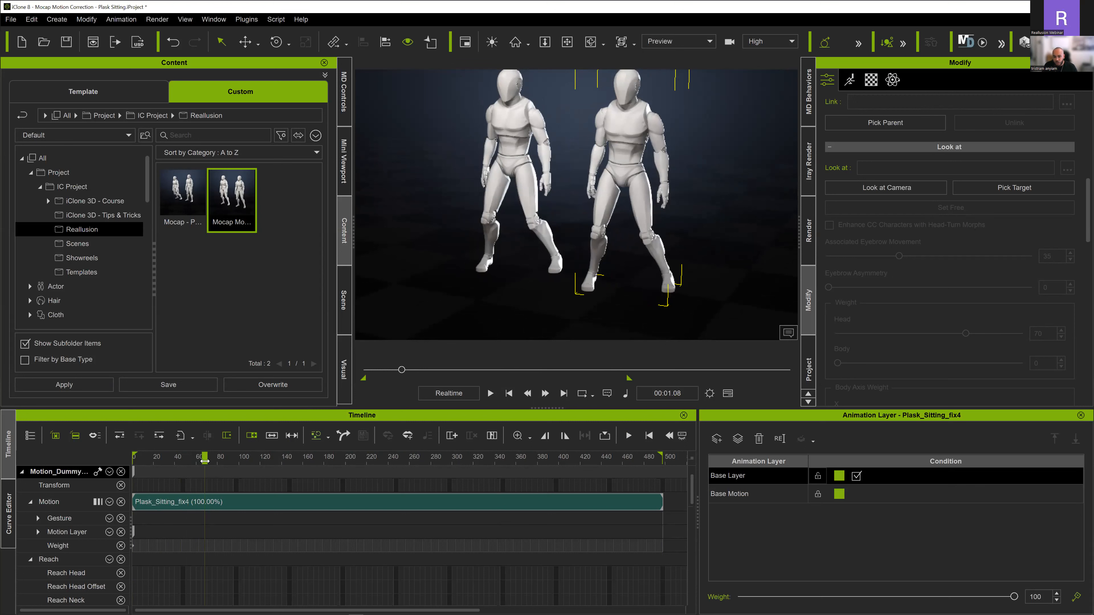
pyautogui.moveTo(205, 458)
pyautogui.mouseDown()
pyautogui.moveTo(214, 459)
pyautogui.moveTo(191, 454)
pyautogui.moveTo(208, 450)
pyautogui.mouseUp()
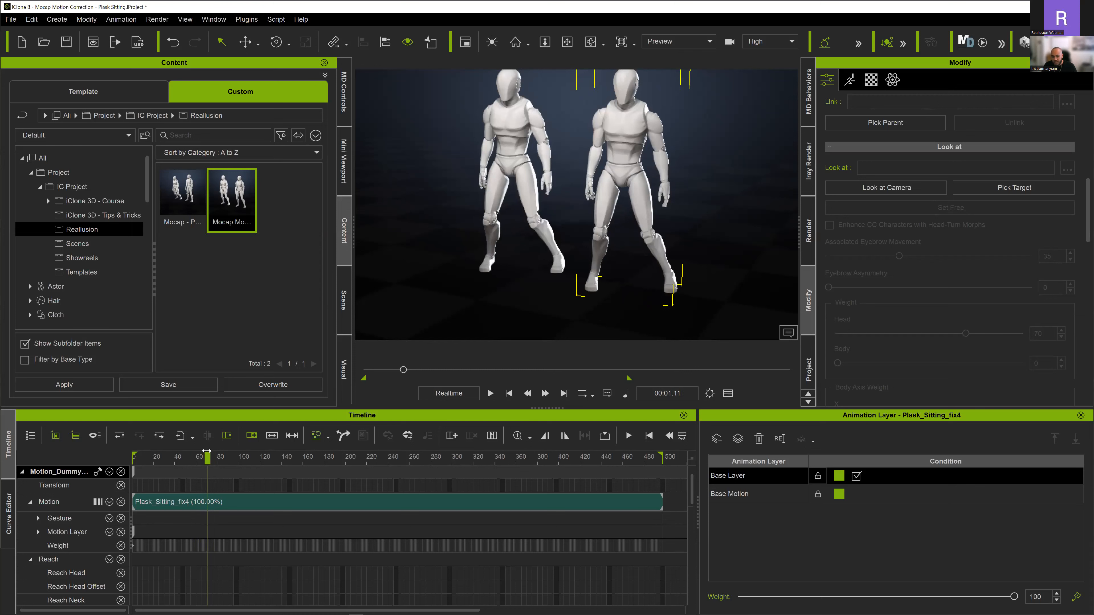
pyautogui.moveTo(207, 451); pyautogui.dragTo(206, 457)
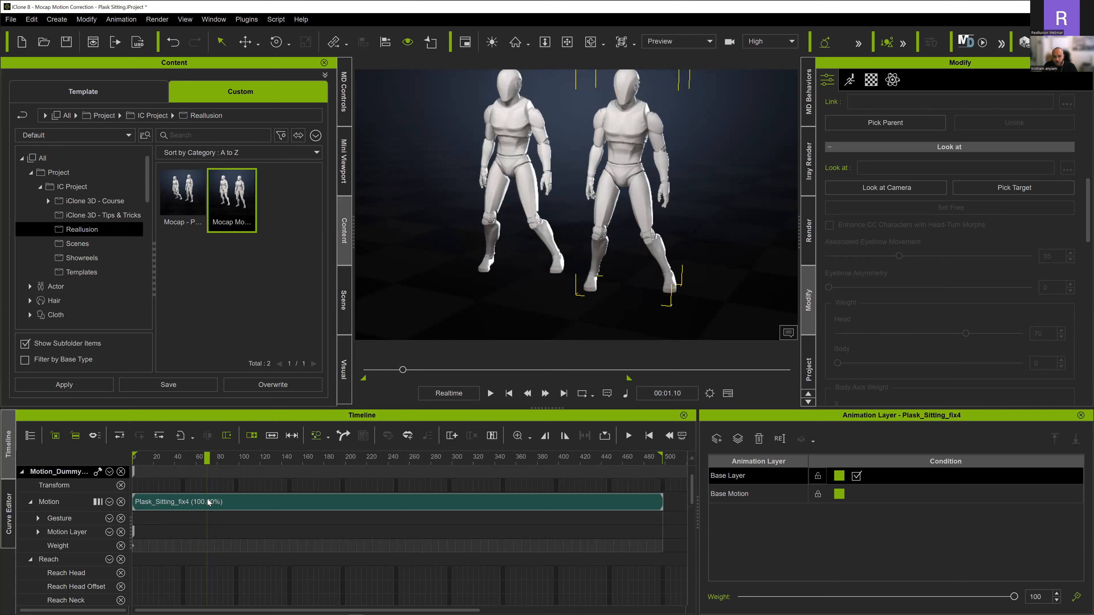
pyautogui.click(208, 503)
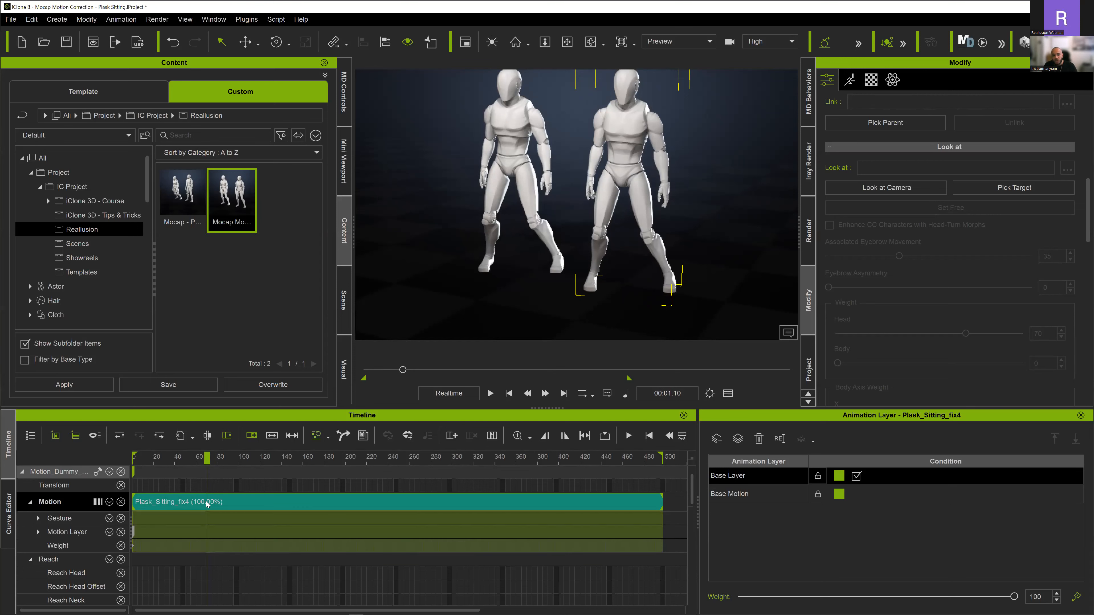
pyautogui.click(207, 435)
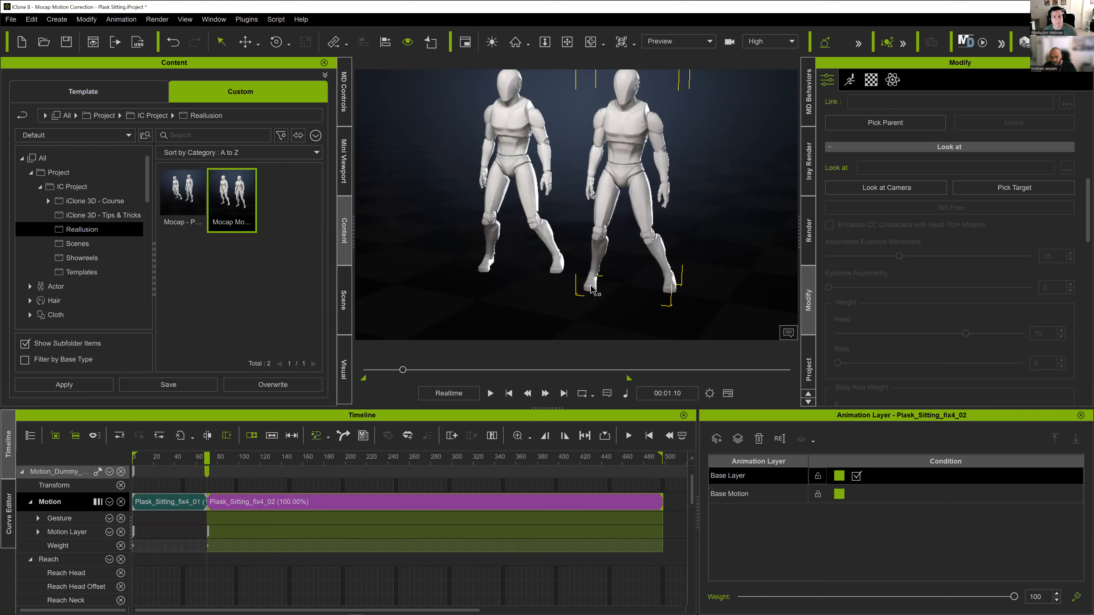
# - Align the whole second motion clip to the preceding one by the Right Foot
pyautogui.rightClick(241, 502)
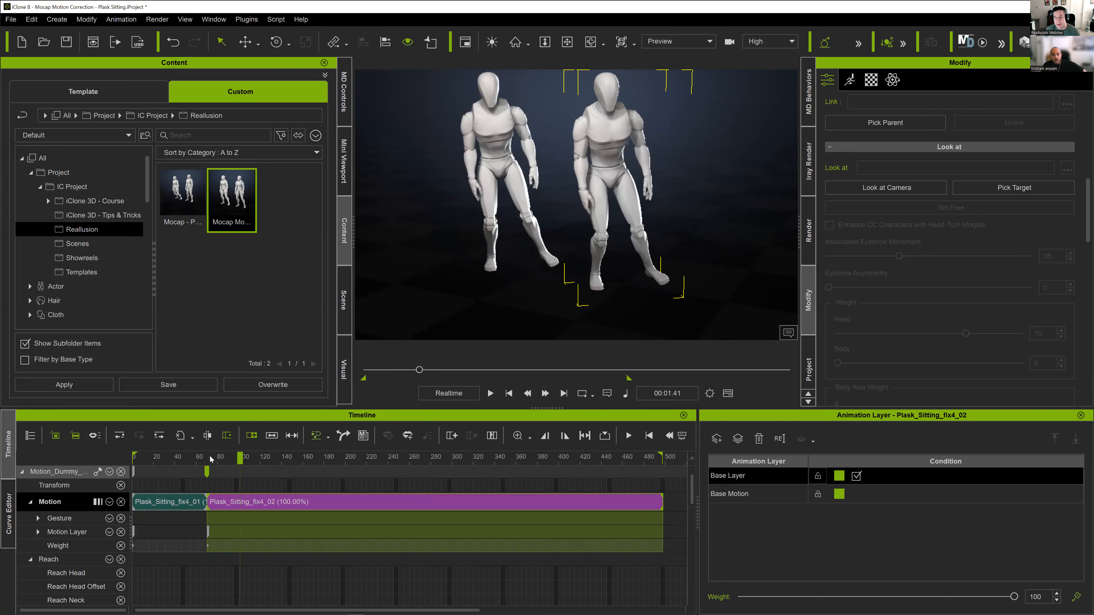
pyautogui.click(207, 435)
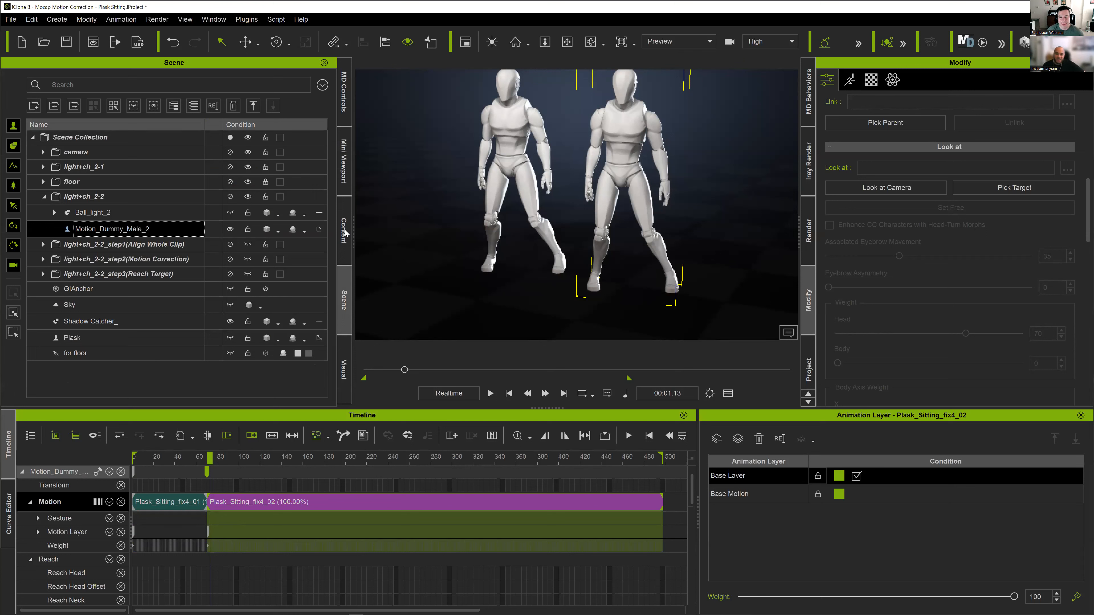
pyautogui.click(344, 232)
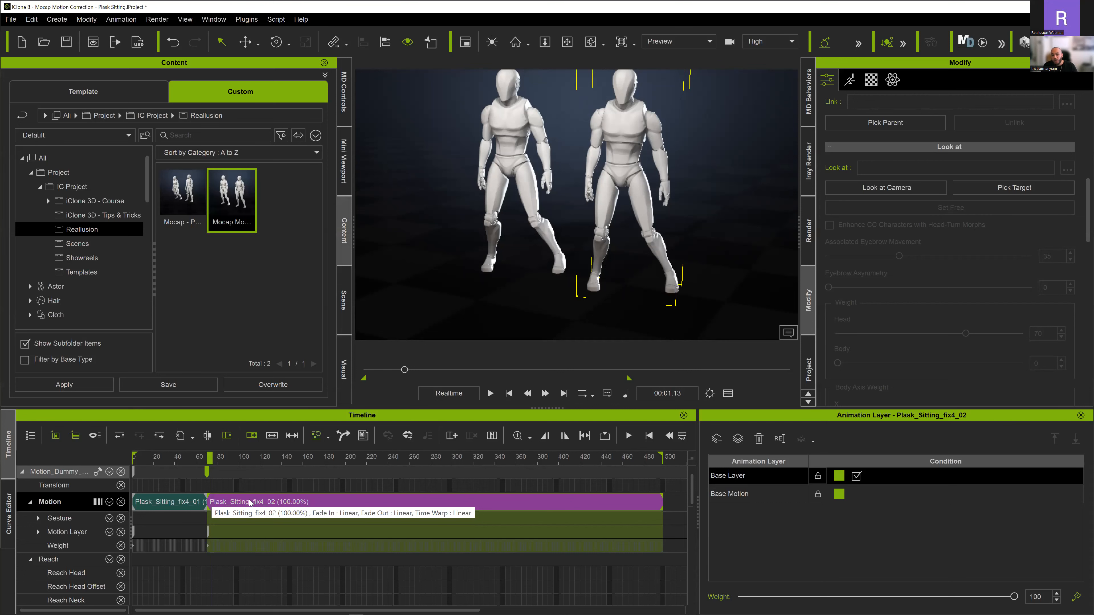
pyautogui.click(238, 502)
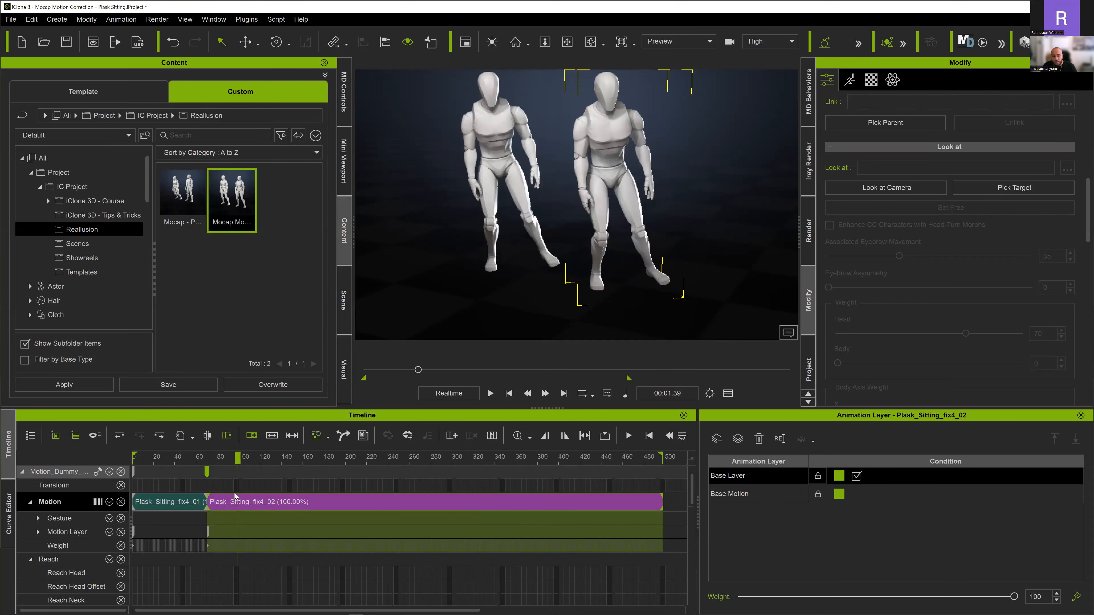
pyautogui.rightClick(235, 496)
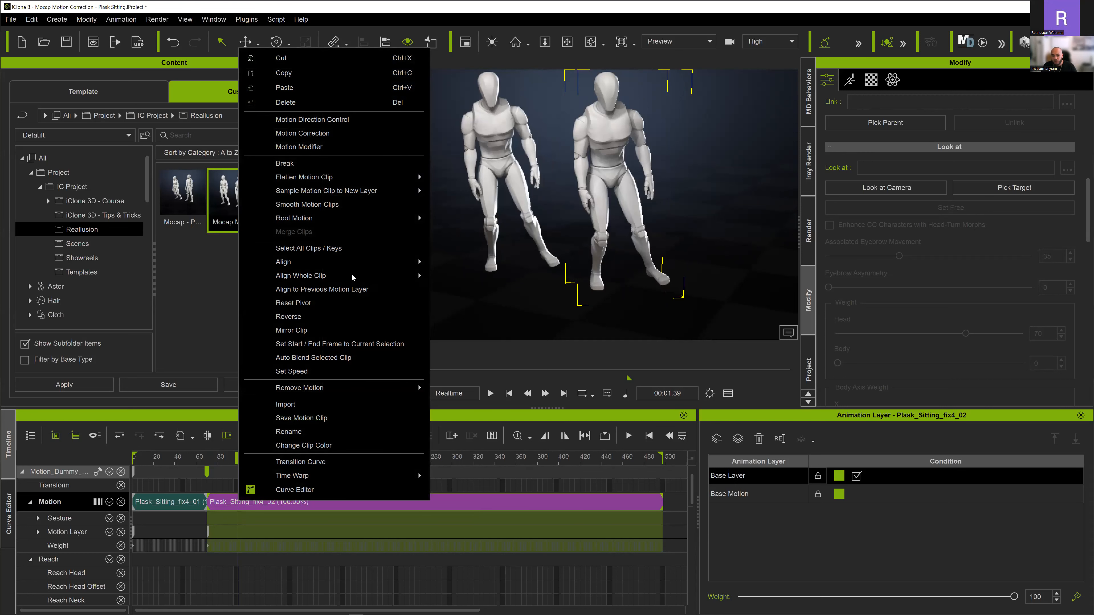
pyautogui.click(465, 358)
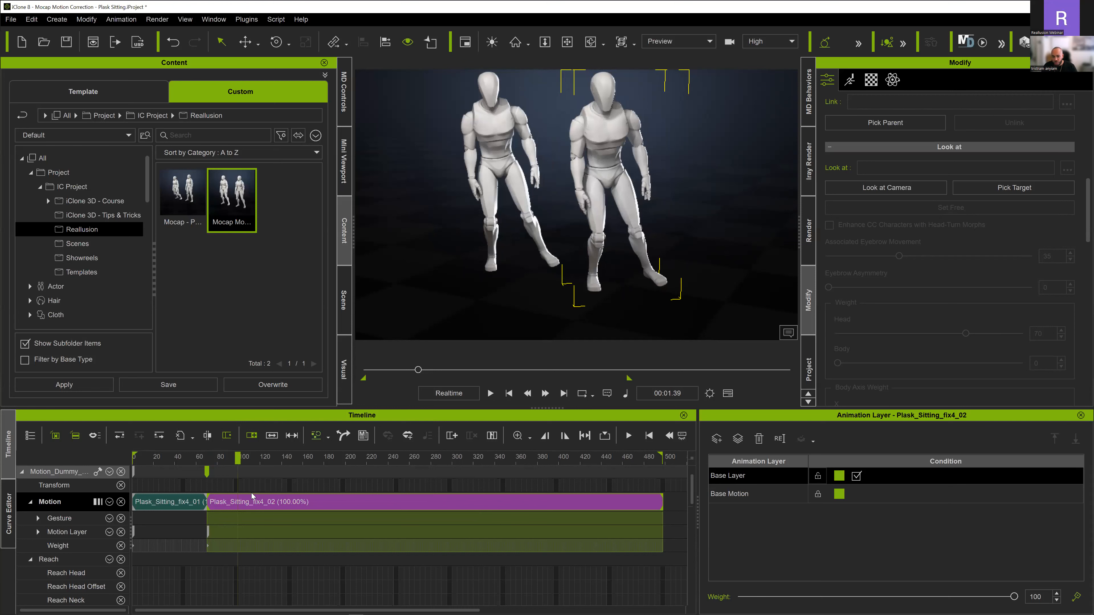
# - Undo and redo the clip alignment to compare the poses, and play the sitting animation to check the foot sliding
pyautogui.hotkey('ctrl', 'z')
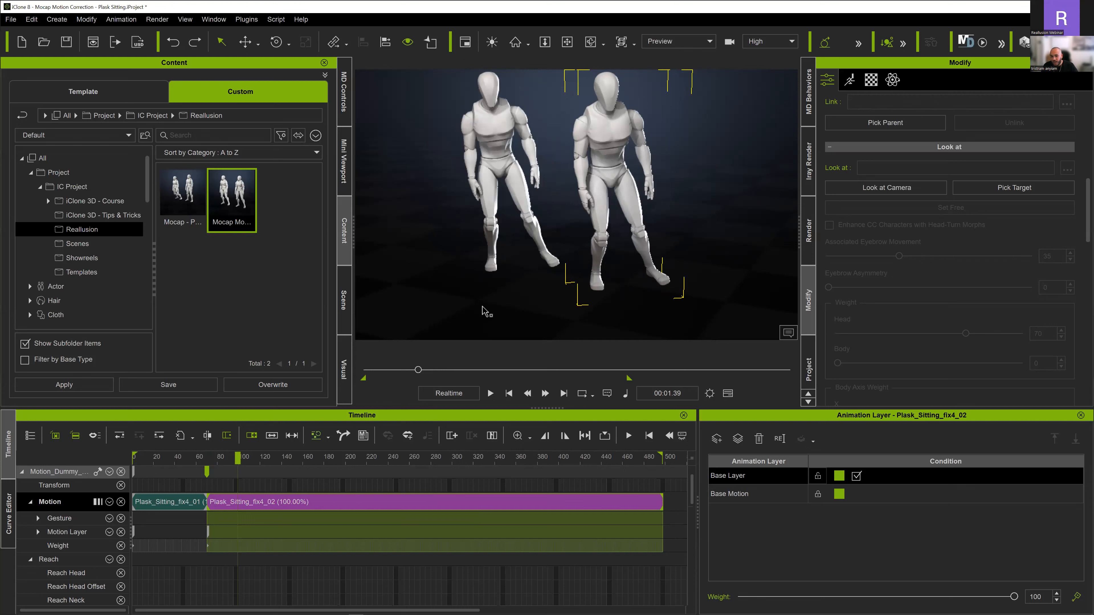
pyautogui.hotkey('ctrl', 'y')
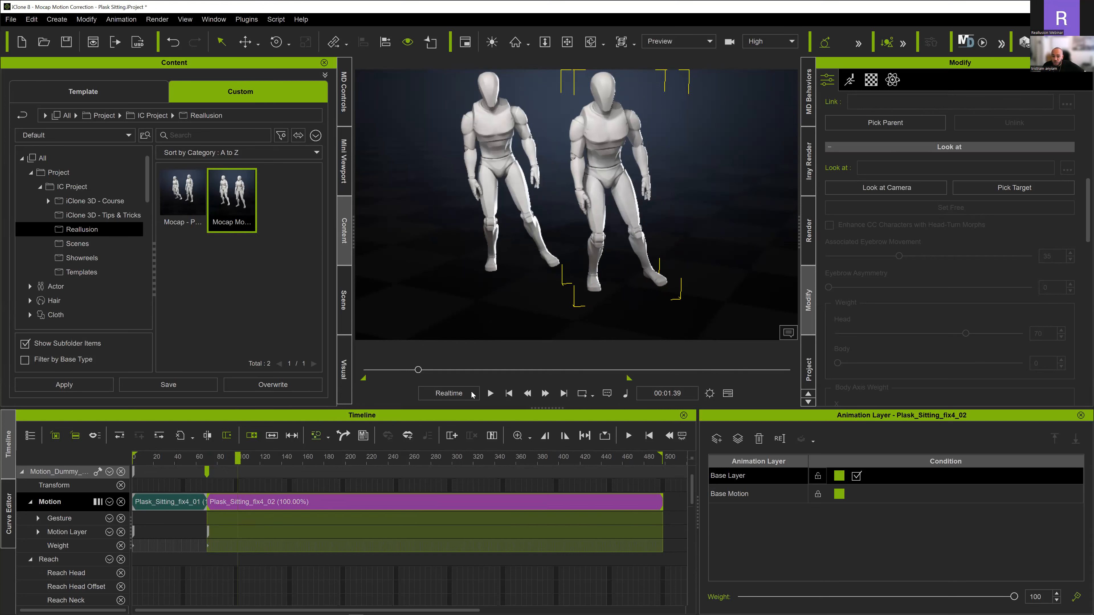
pyautogui.moveTo(197, 456); pyautogui.dragTo(69, 459)
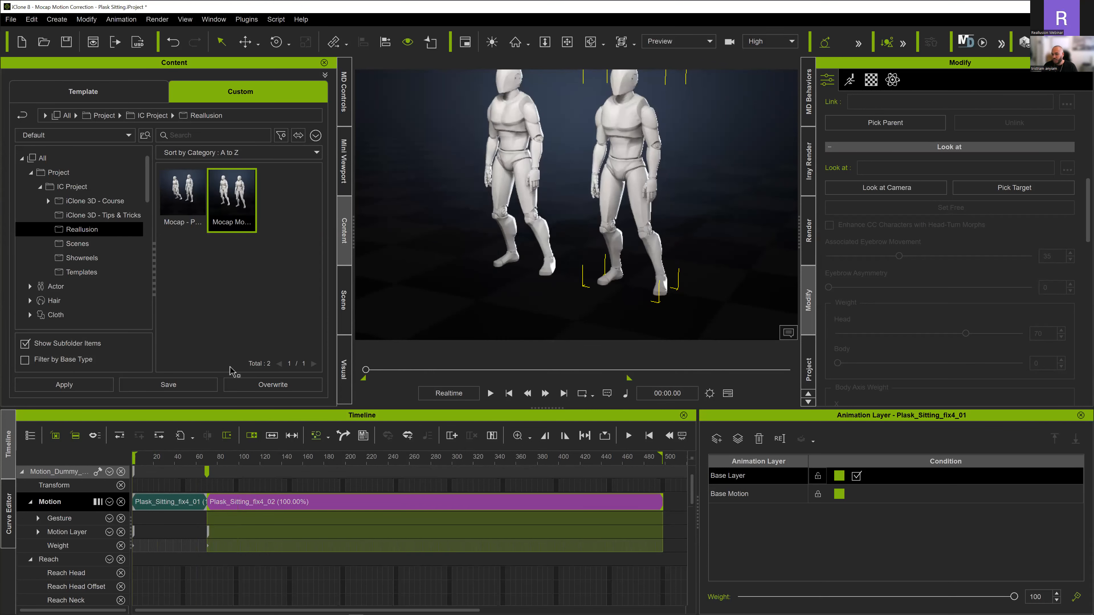
pyautogui.press('space')
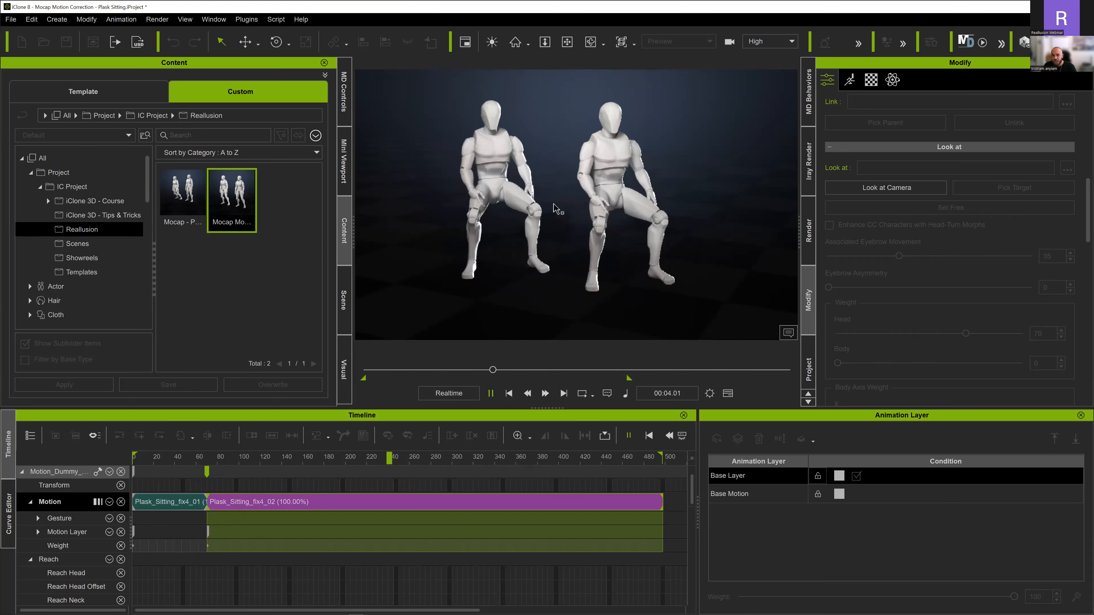
pyautogui.press('space')
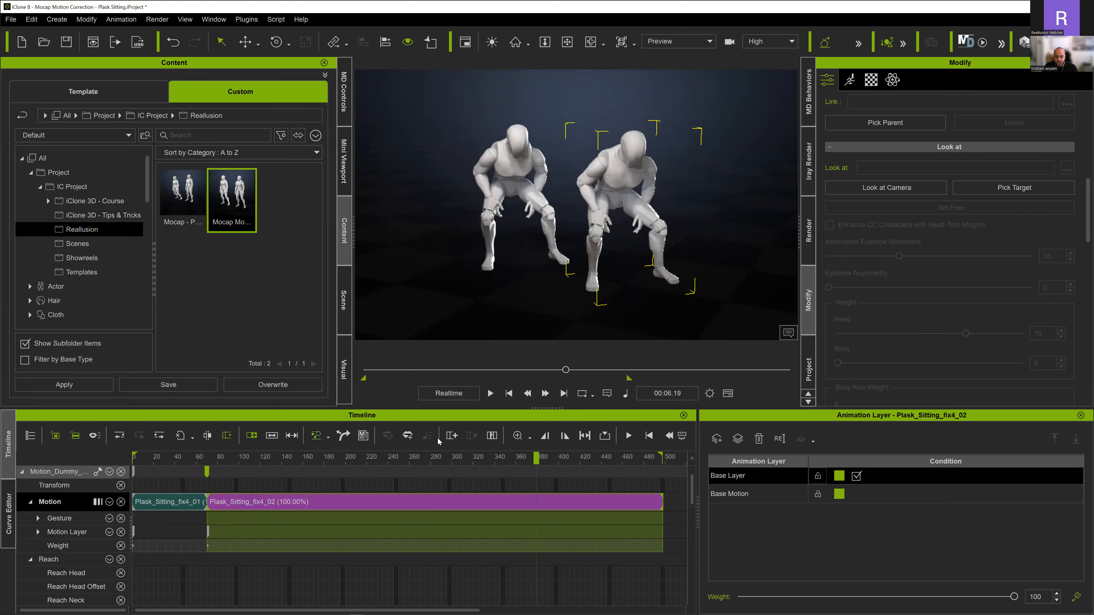
pyautogui.click(206, 458)
pyautogui.moveTo(206, 458); pyautogui.dragTo(207, 462)
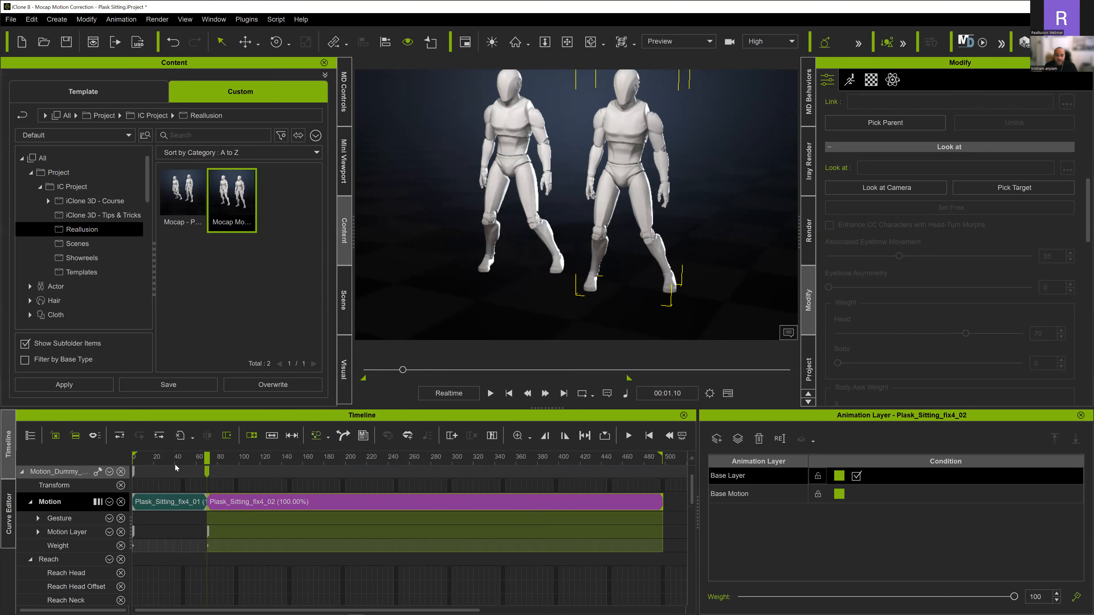
pyautogui.press('space')
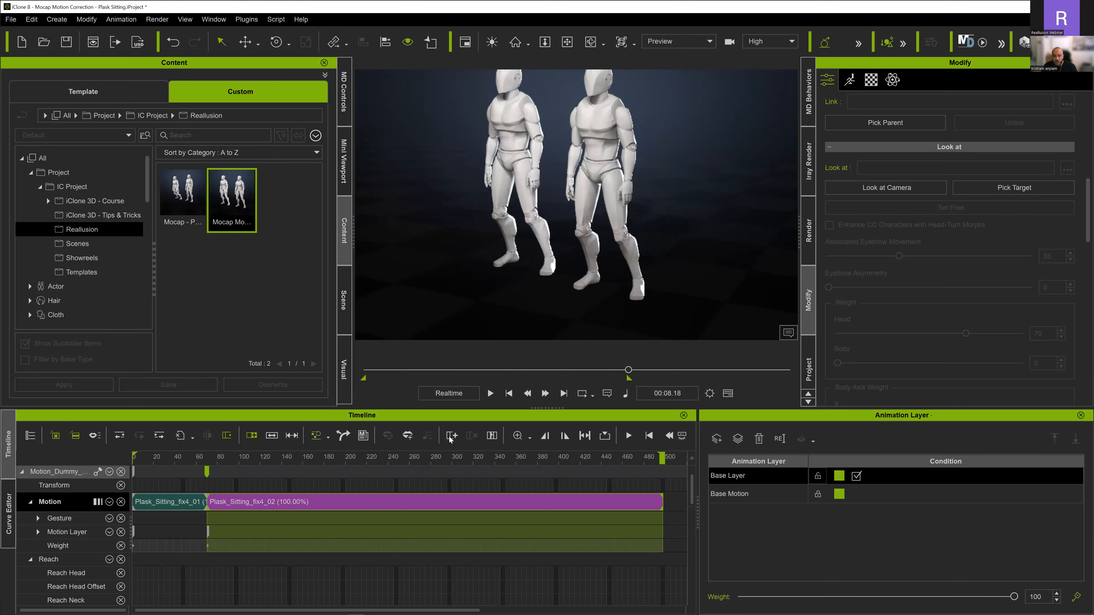
# - Break the remaining motion clip at 00:05.39 and again at 00:06.48, where the planted foot changes
pyautogui.moveTo(426, 456); pyautogui.dragTo(495, 501)
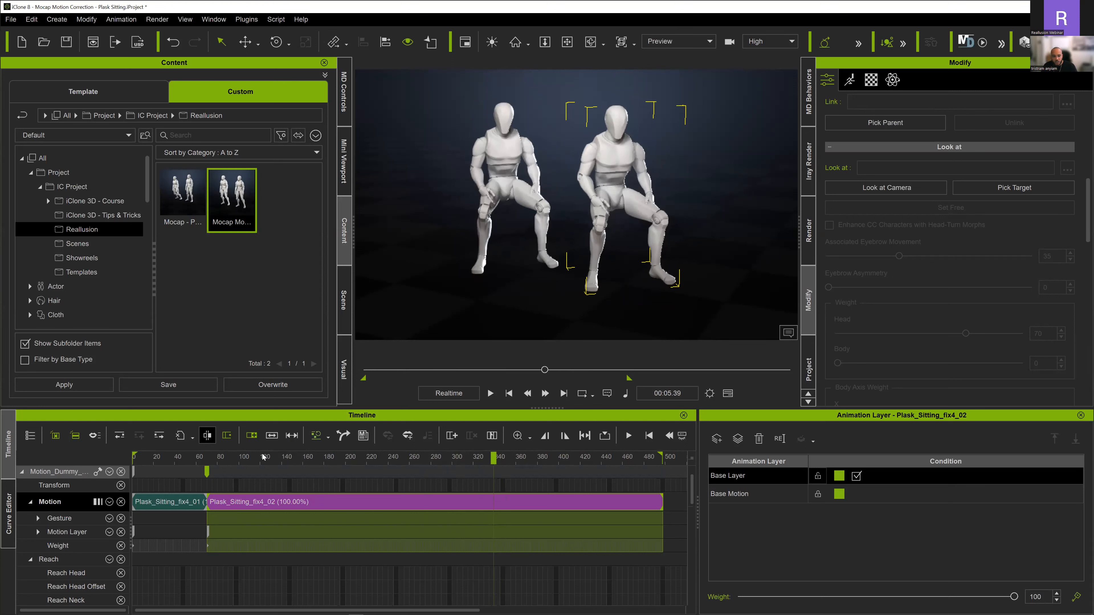
pyautogui.click(207, 435)
pyautogui.moveTo(506, 459); pyautogui.dragTo(569, 462)
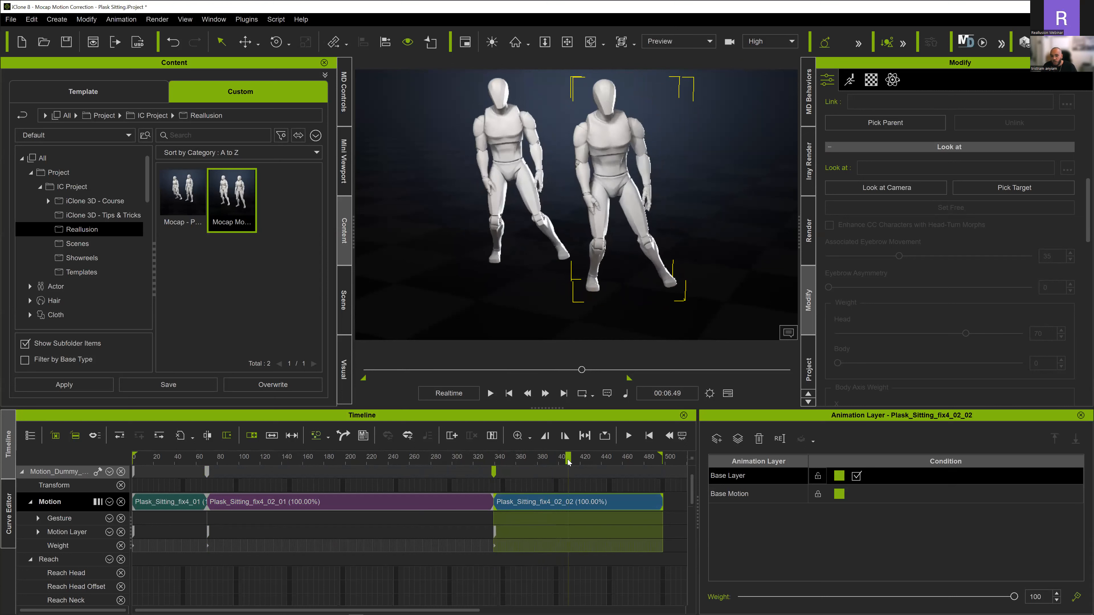
pyautogui.press('Left')
pyautogui.click(181, 435)
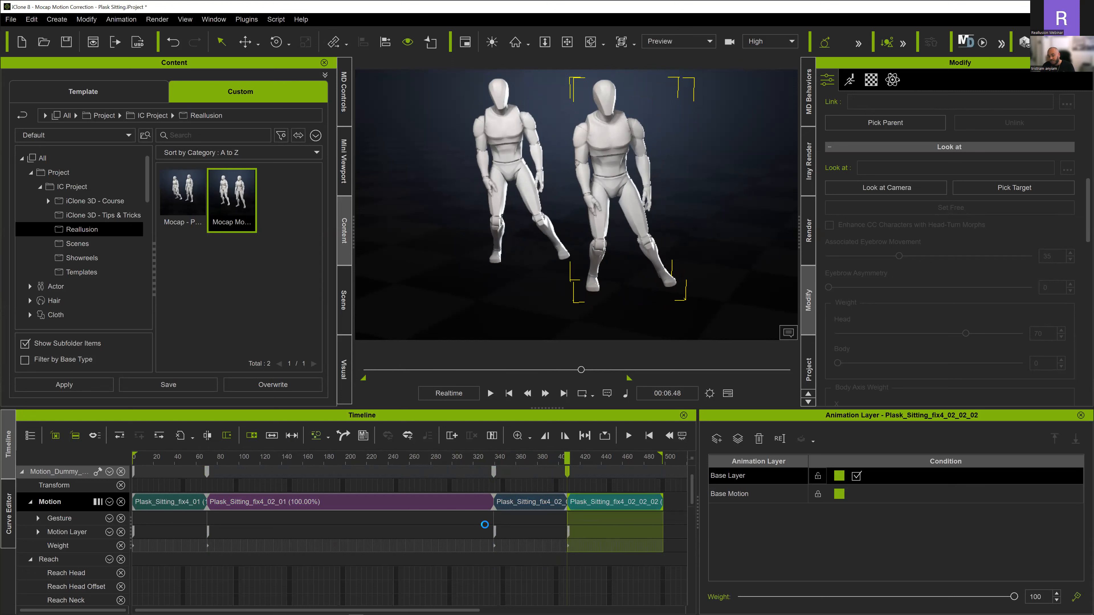
# - Align the whole third motion clip, starting at 00:05.39, by the Right Foot
pyautogui.click(530, 500)
pyautogui.click(529, 502)
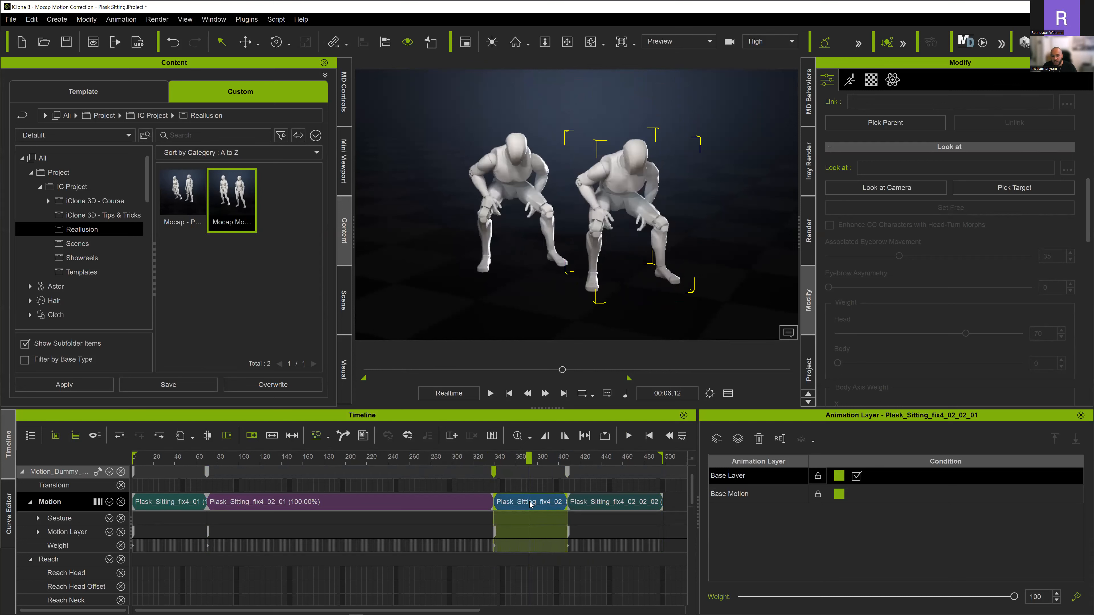
pyautogui.rightClick(531, 504)
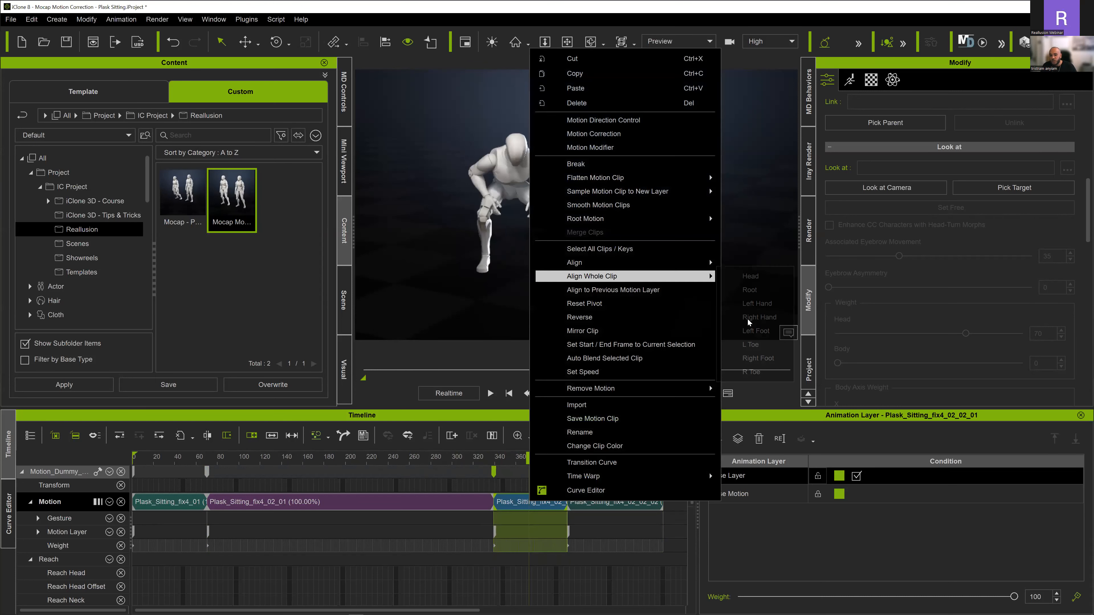
pyautogui.click(754, 356)
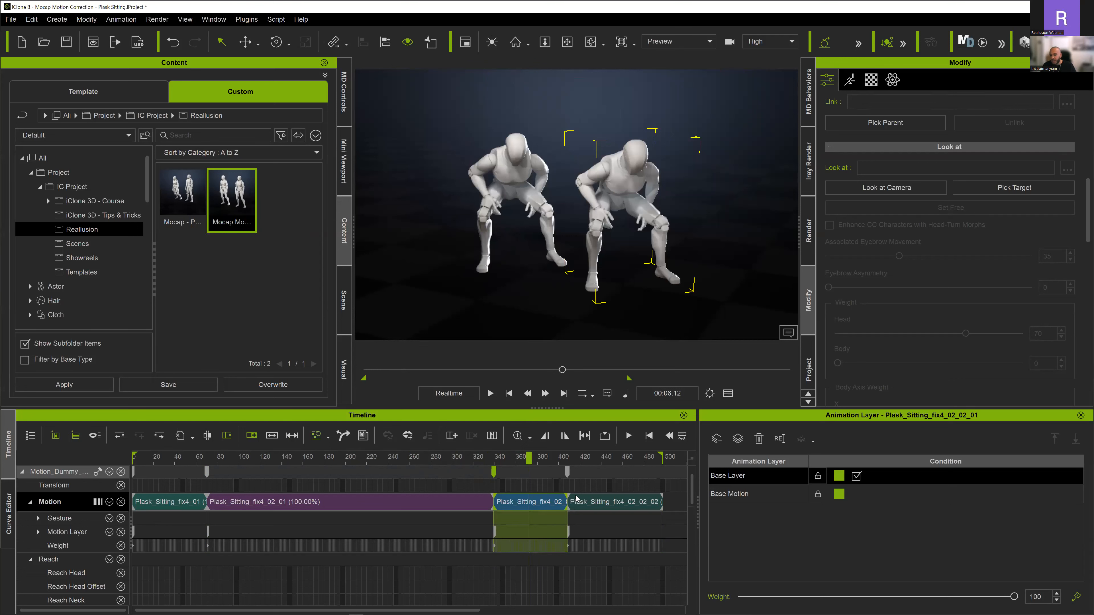
# - Align the whole last motion clip, starting at 00:06.48, by the Left Foot
pyautogui.click(585, 503)
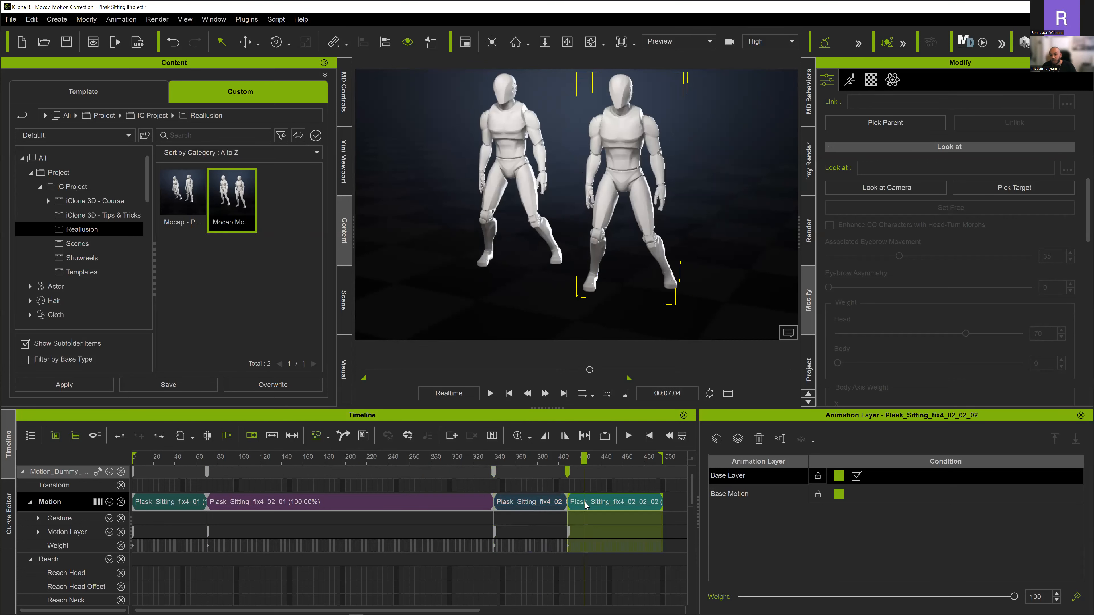
pyautogui.rightClick(662, 281)
pyautogui.click(806, 332)
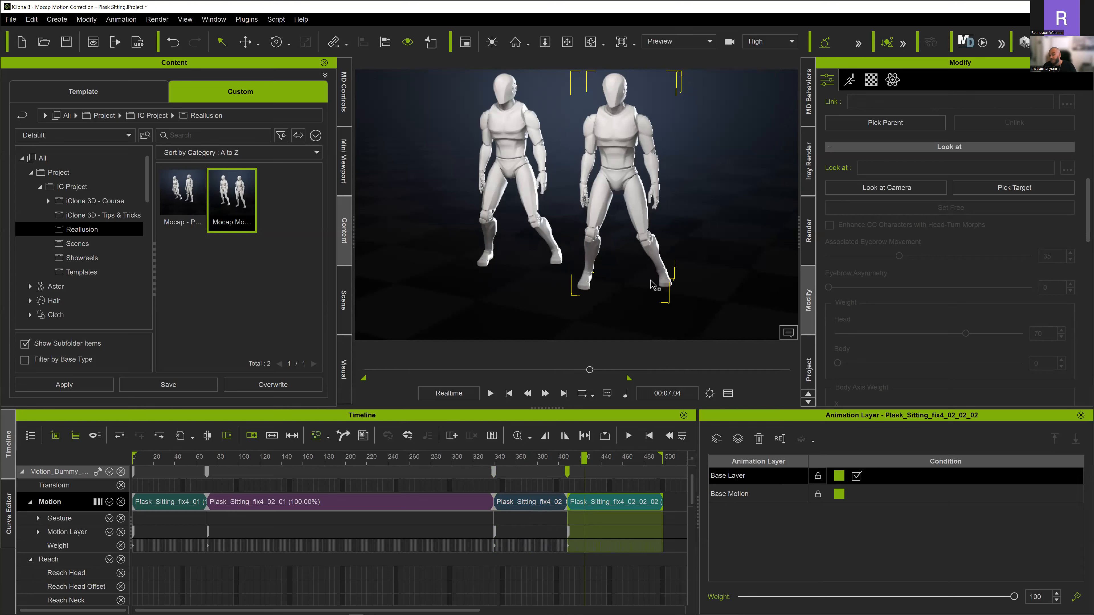
# - Play the aligned clips through to the end to check the foot contacts against the other dummy
pyautogui.press('space')
pyautogui.click(361, 458)
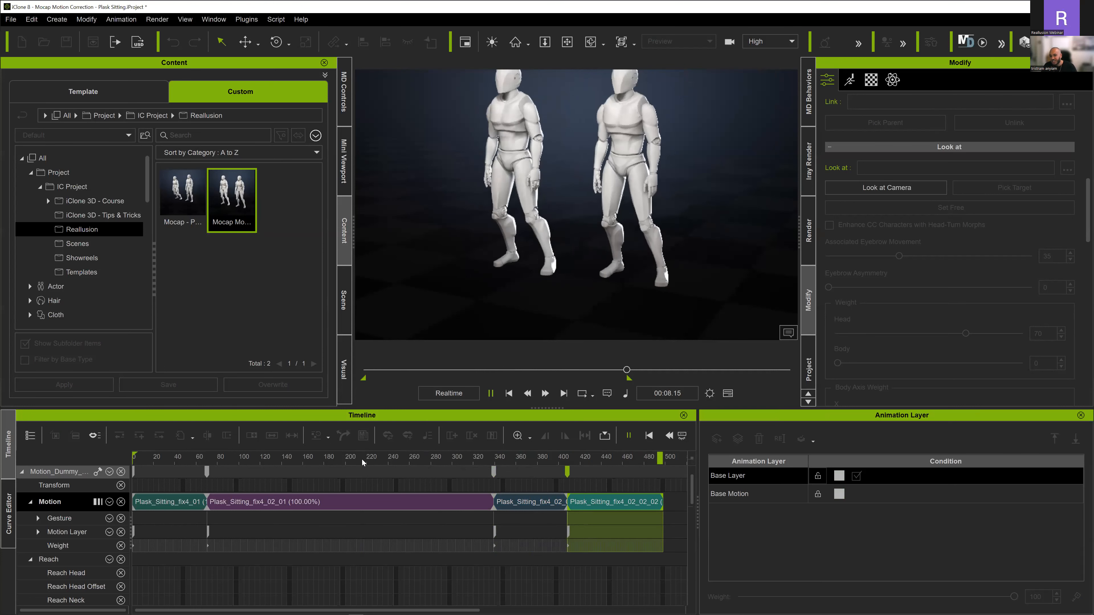
pyautogui.click(443, 460)
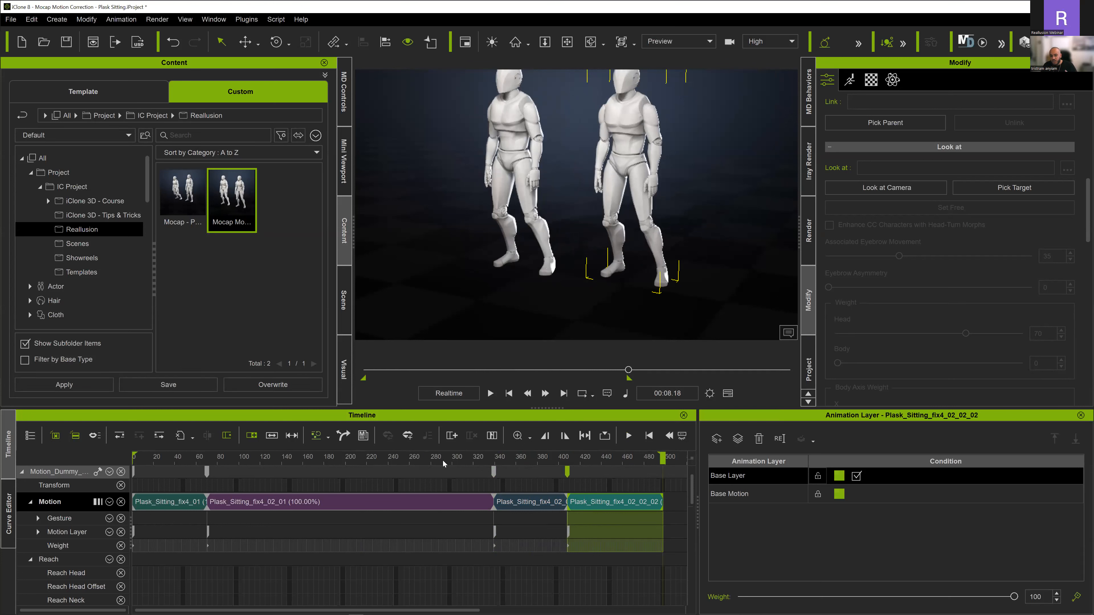
pyautogui.press('space')
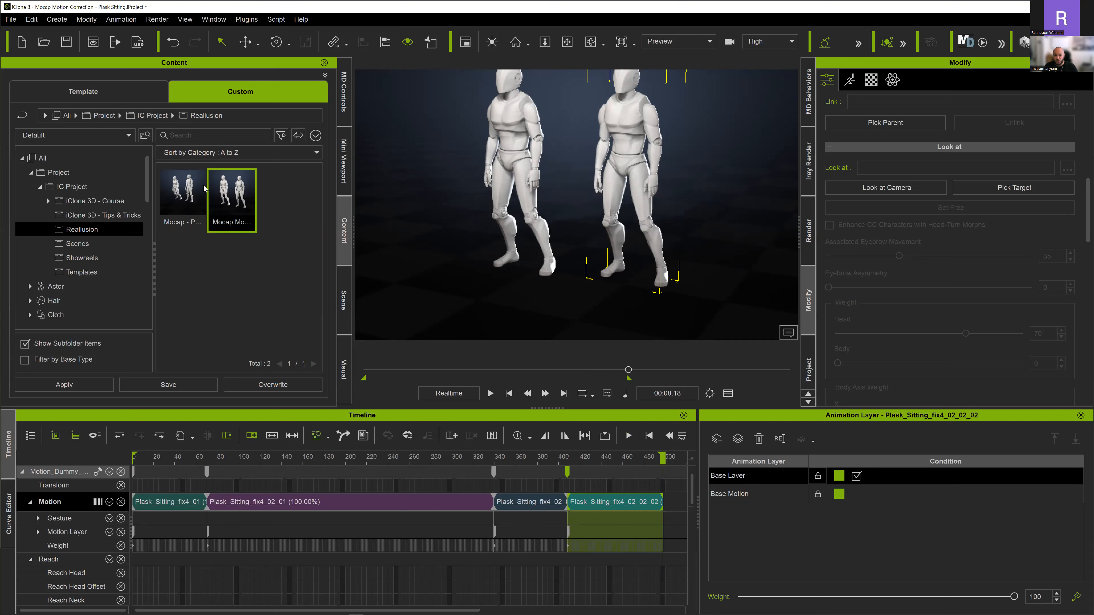
# - Flatten the aligned motion clips into one clip and run Motion Correction on it with the Normal Standing preset
pyautogui.hotkey('ctrl', 's')
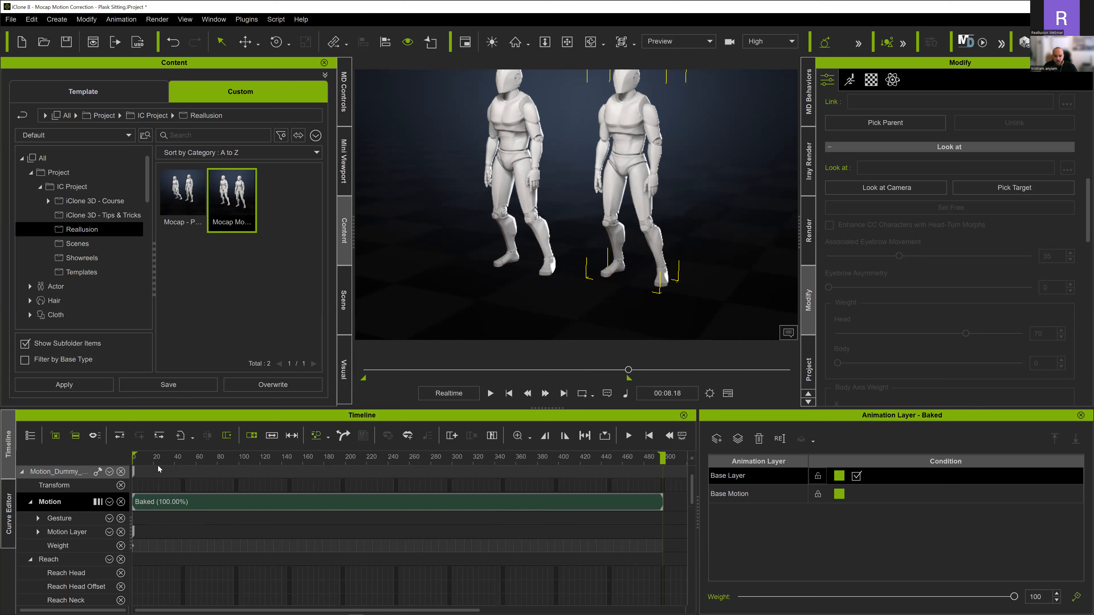
pyautogui.click(159, 502)
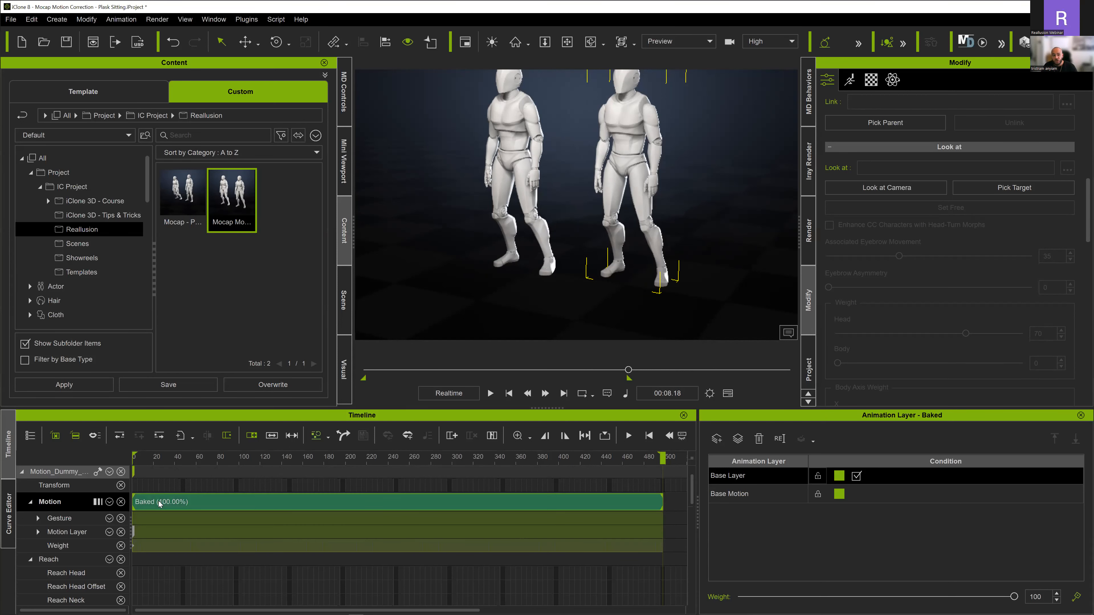
pyautogui.rightClick(158, 501)
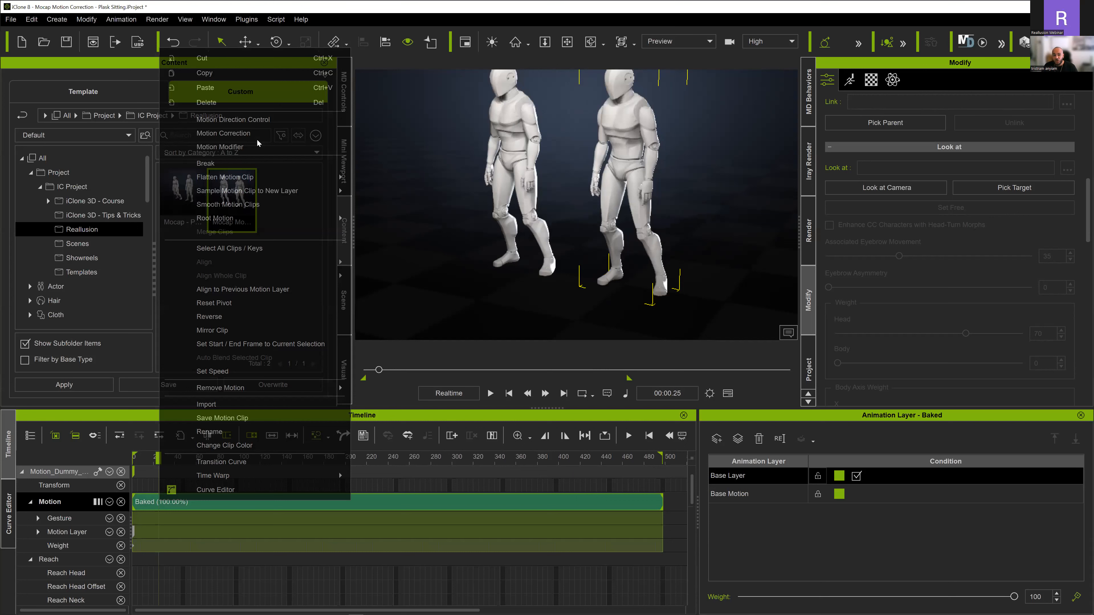
pyautogui.click(233, 133)
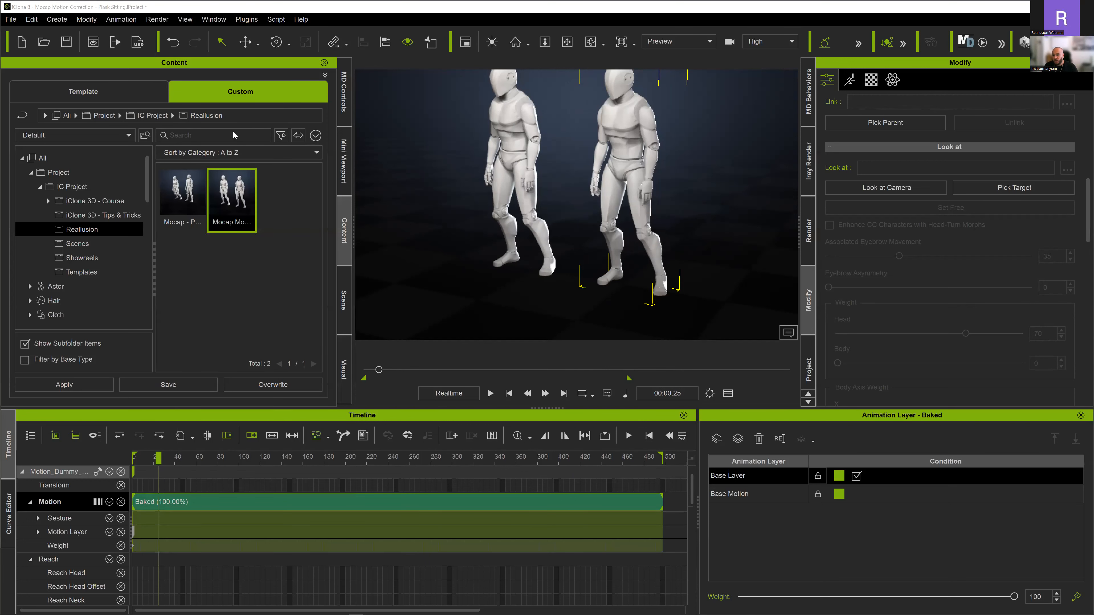
pyautogui.click(885, 43)
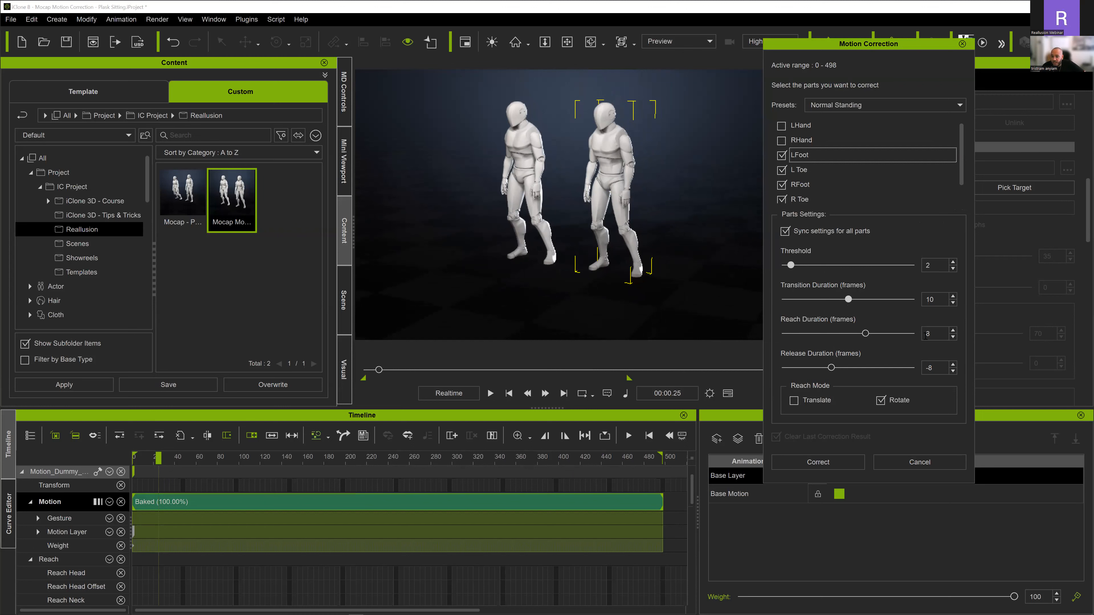
pyautogui.click(818, 462)
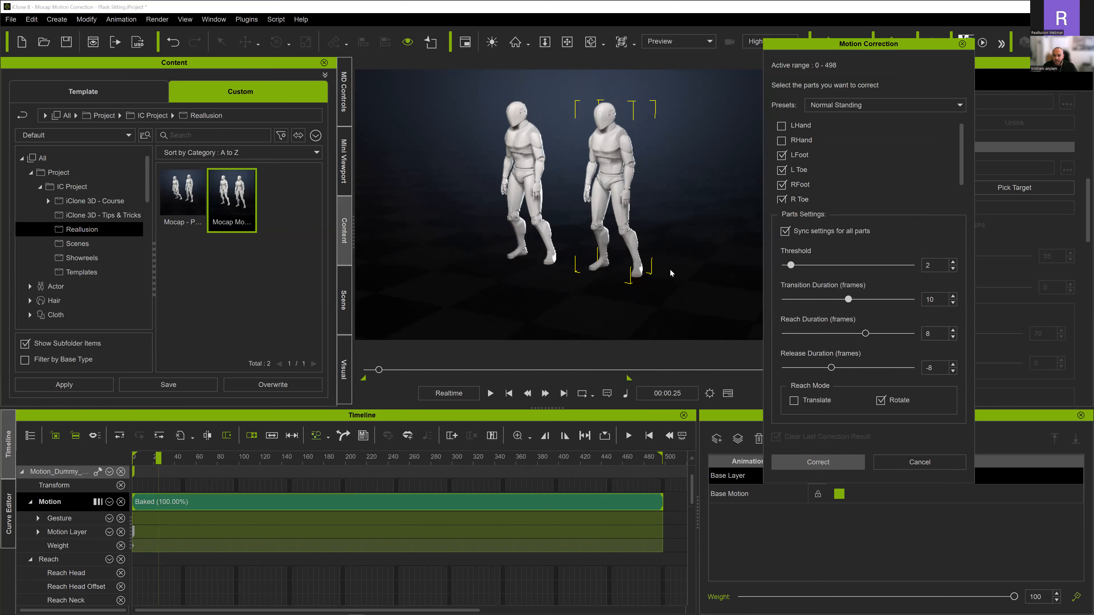
# - Play the corrected motion and check close up how the feet land on the coloured footprint markers
pyautogui.scroll(5, 516, 252)
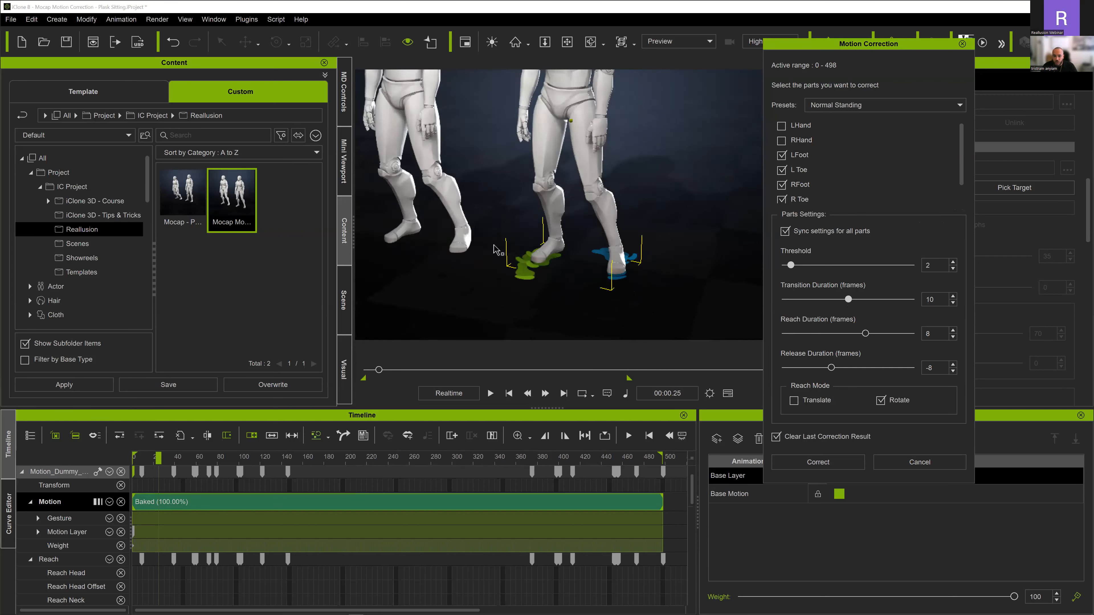
pyautogui.scroll(3, 495, 250)
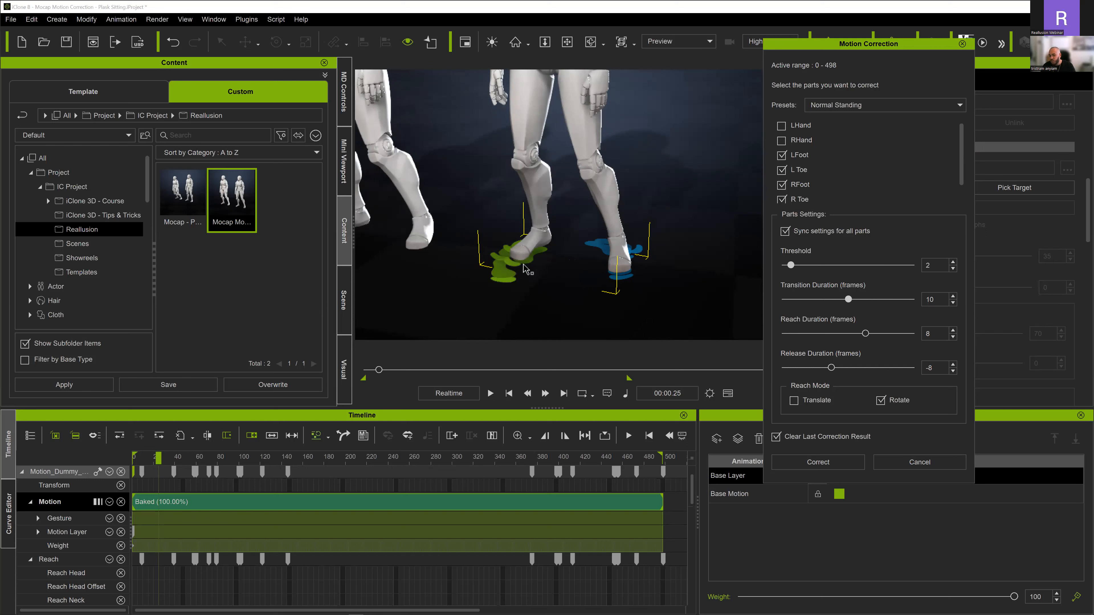
pyautogui.click(508, 393)
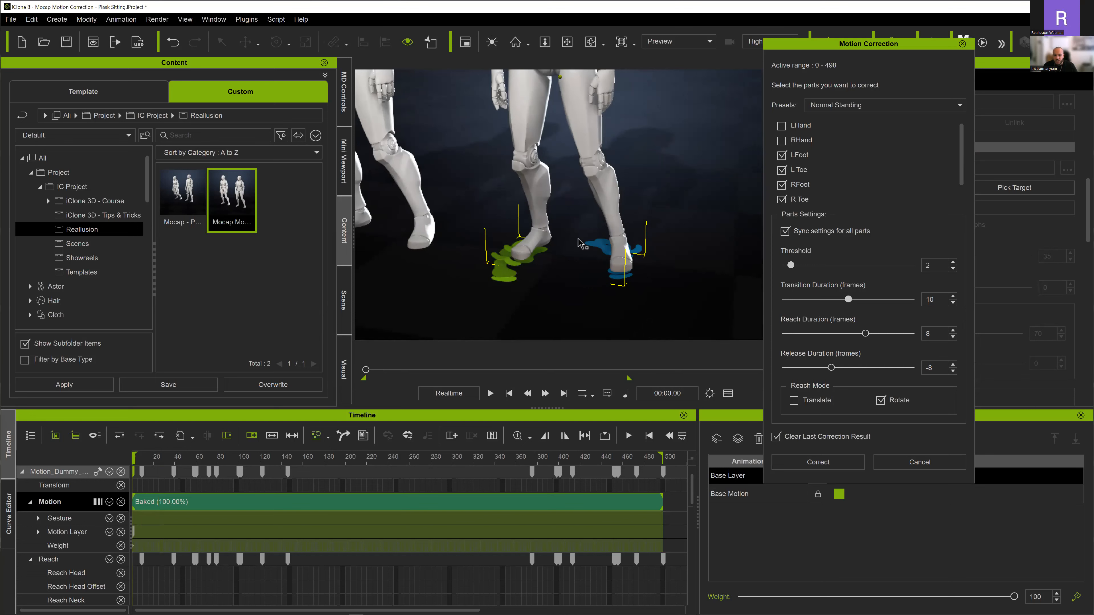
pyautogui.scroll(-5, 515, 277)
pyautogui.scroll(-5, 517, 278)
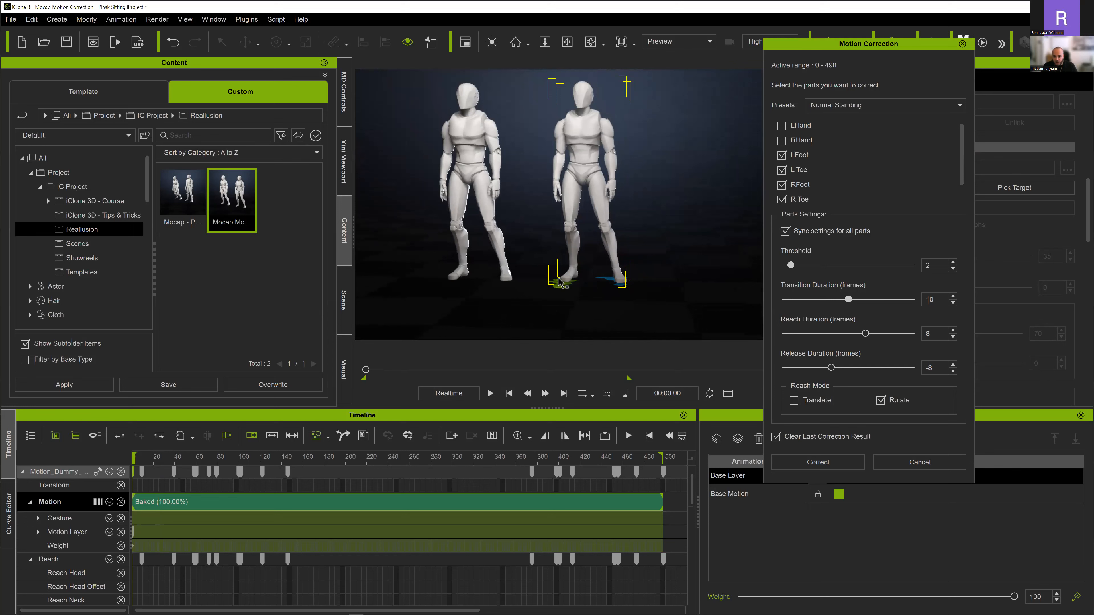
pyautogui.press('space')
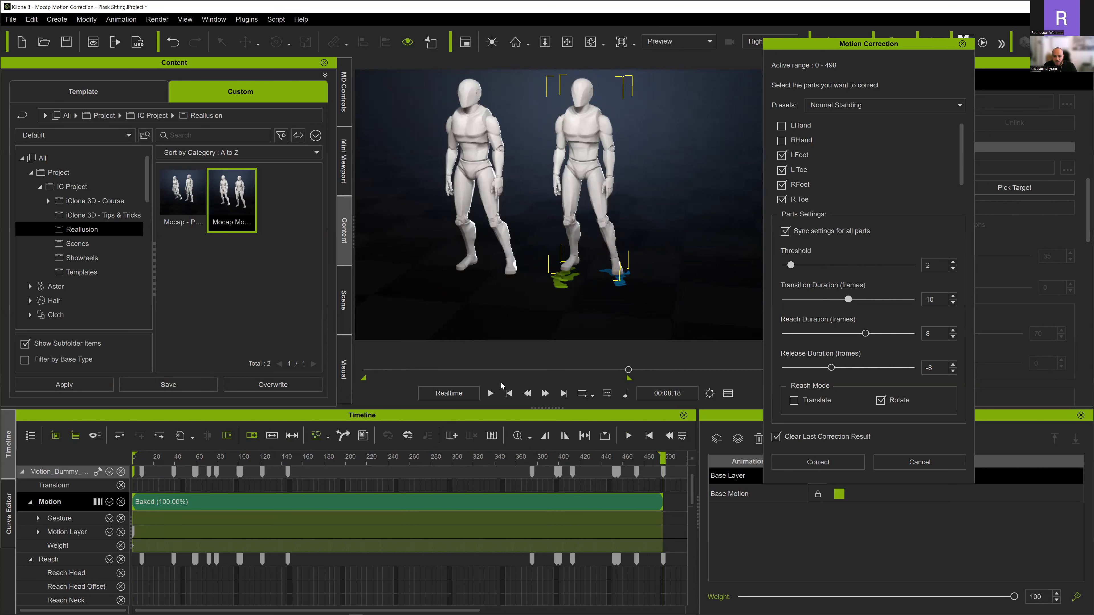
pyautogui.click(509, 392)
pyautogui.press('space')
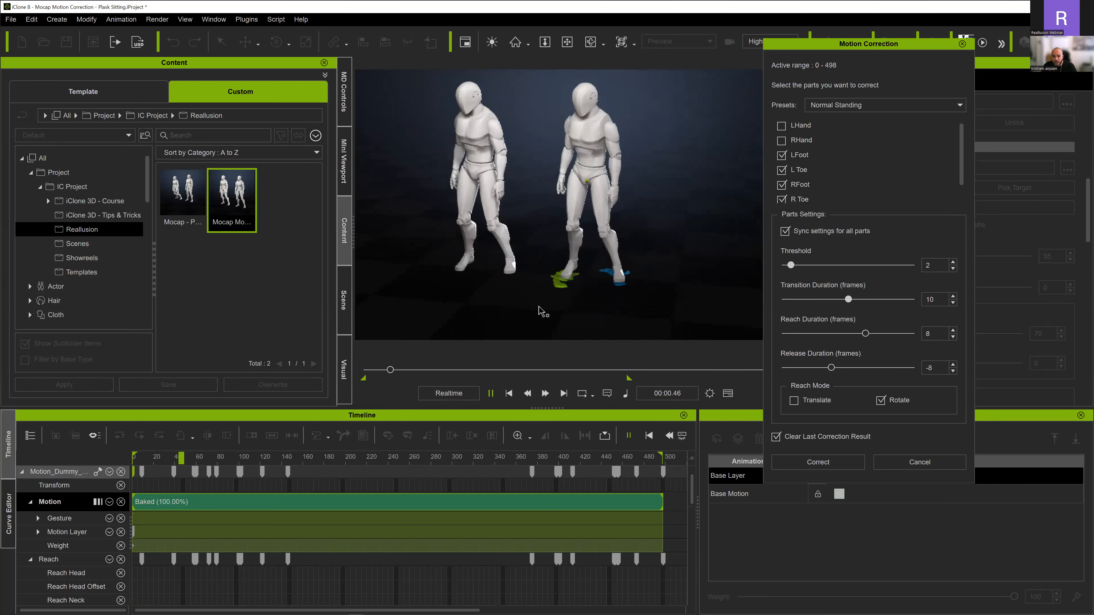
pyautogui.scroll(6, 541, 312)
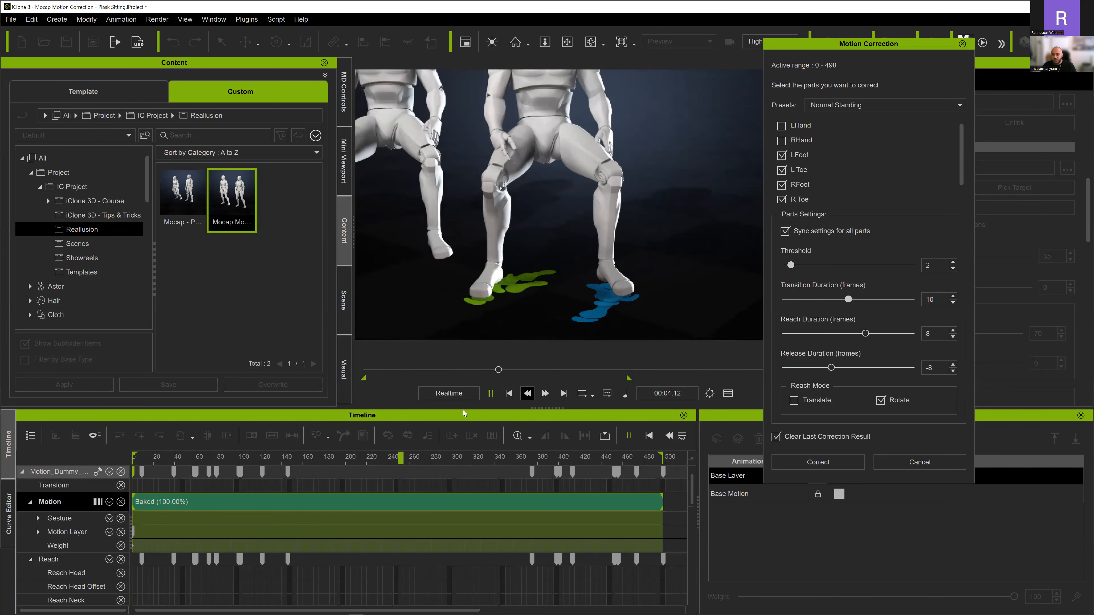
pyautogui.click(490, 393)
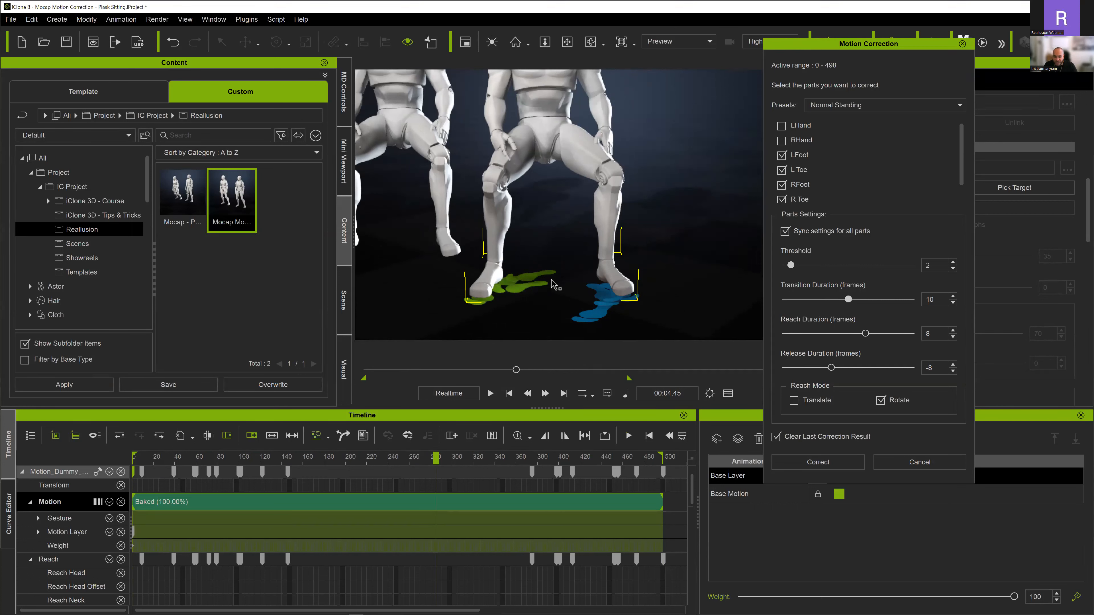
# - Examine the contact keys on the Reach foot and toe tracks and compare them with the feet at the first frame
pyautogui.click(509, 392)
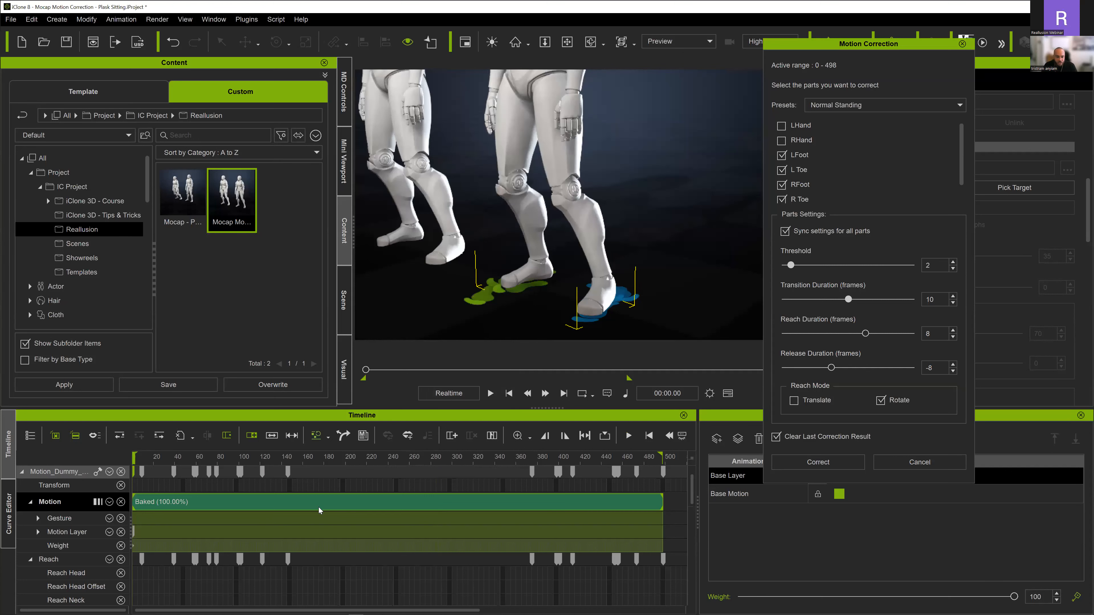
pyautogui.scroll(-5, 242, 516)
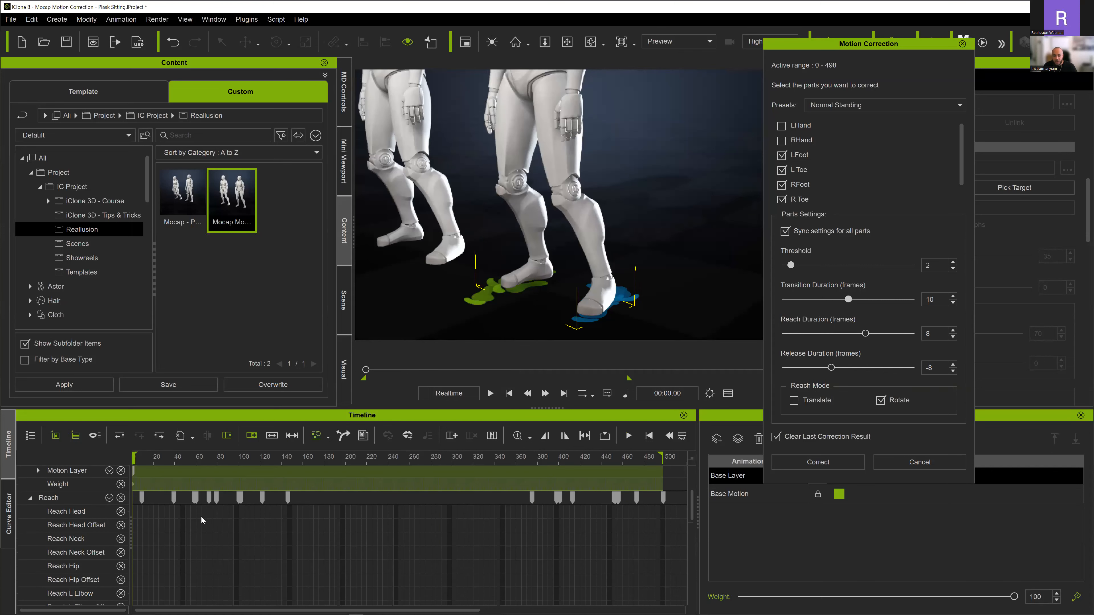
pyautogui.scroll(-4, 202, 517)
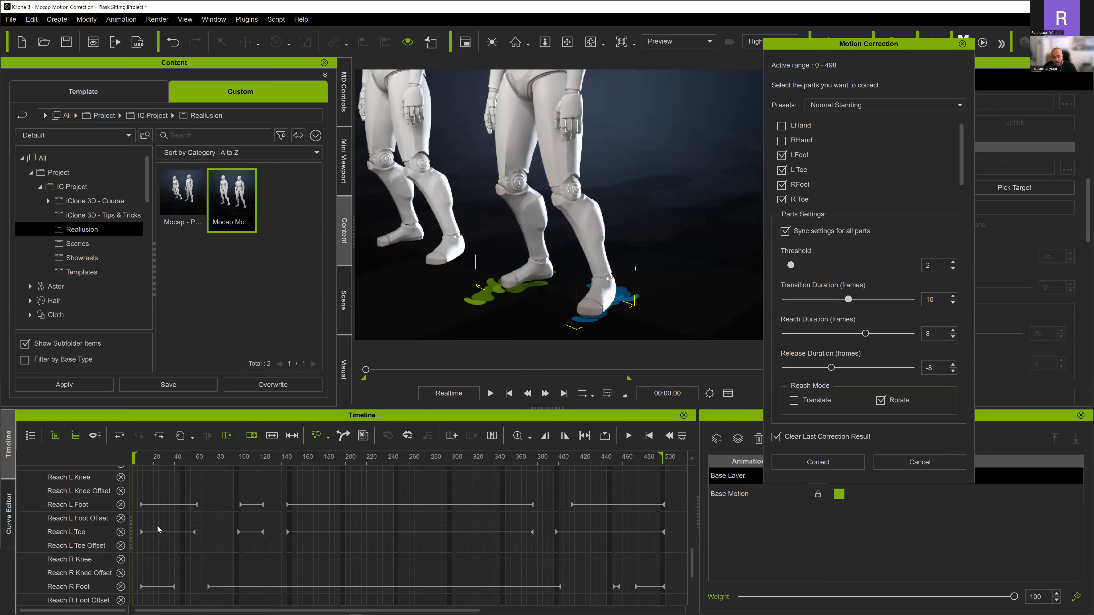
pyautogui.scroll(-1, 61, 565)
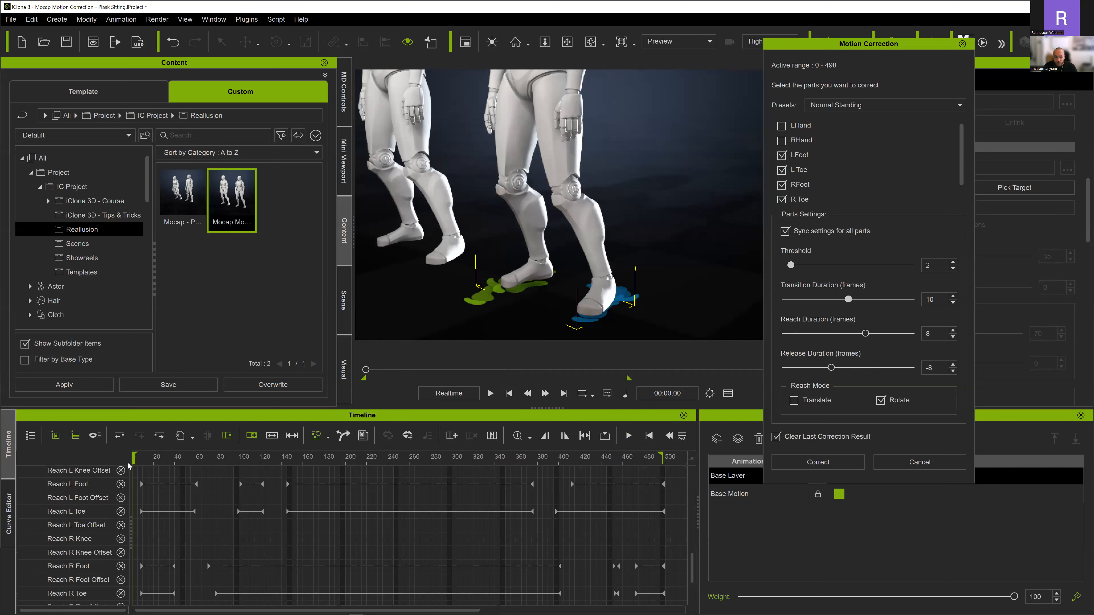
pyautogui.moveTo(476, 321)
pyautogui.mouseDown(button='right')
pyautogui.moveTo(485, 296)
pyautogui.moveTo(477, 306)
pyautogui.mouseUp(button='right')
pyautogui.scroll(2, 477, 306)
pyautogui.scroll(-3, 308, 491)
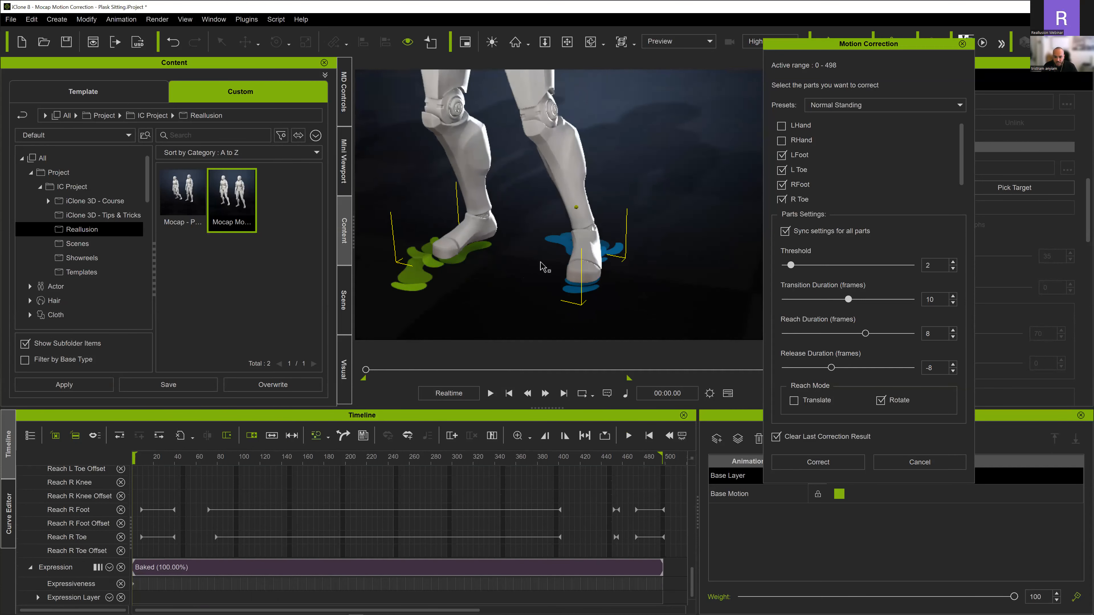
pyautogui.moveTo(541, 263); pyautogui.dragTo(543, 271, button='right')
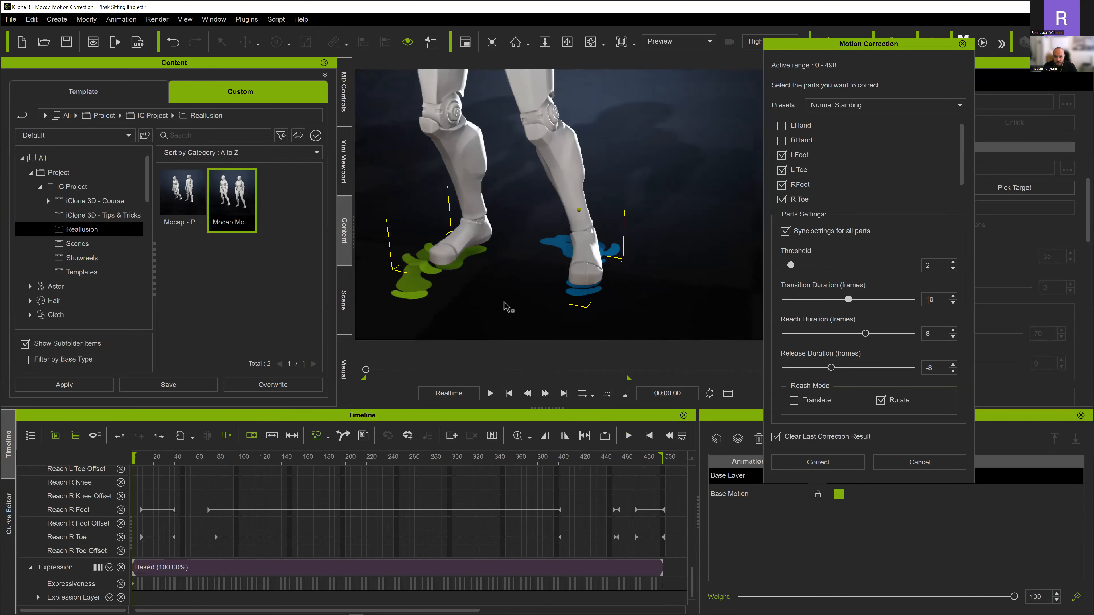
# - Move the first Reach R Foot and Reach R Toe keys back to frame 0
pyautogui.click(135, 460)
pyautogui.moveTo(135, 461); pyautogui.dragTo(128, 461)
pyautogui.click(142, 510)
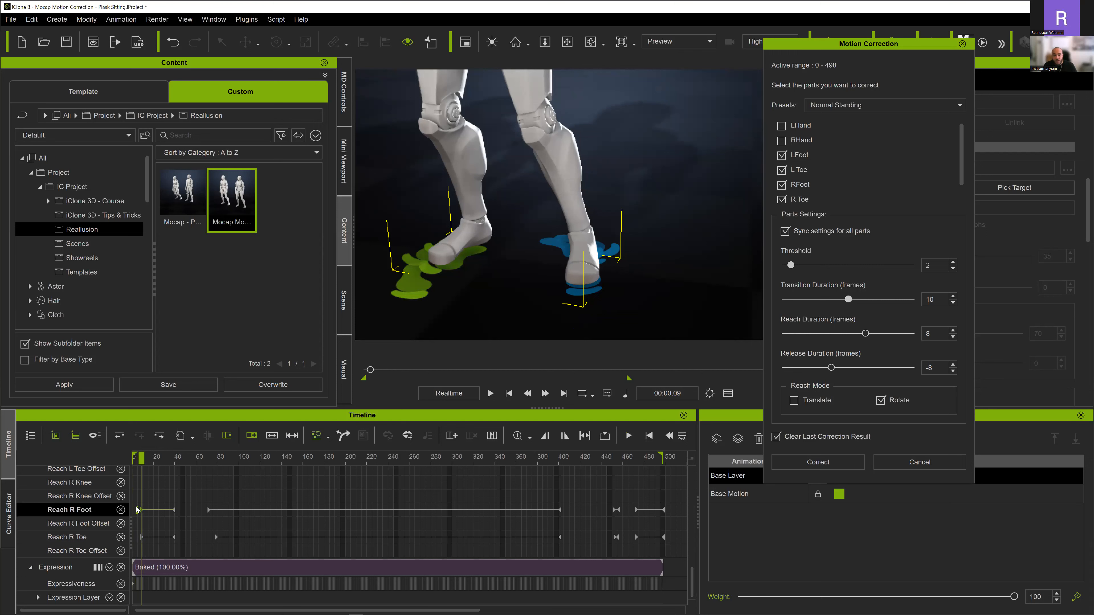
pyautogui.click(140, 536)
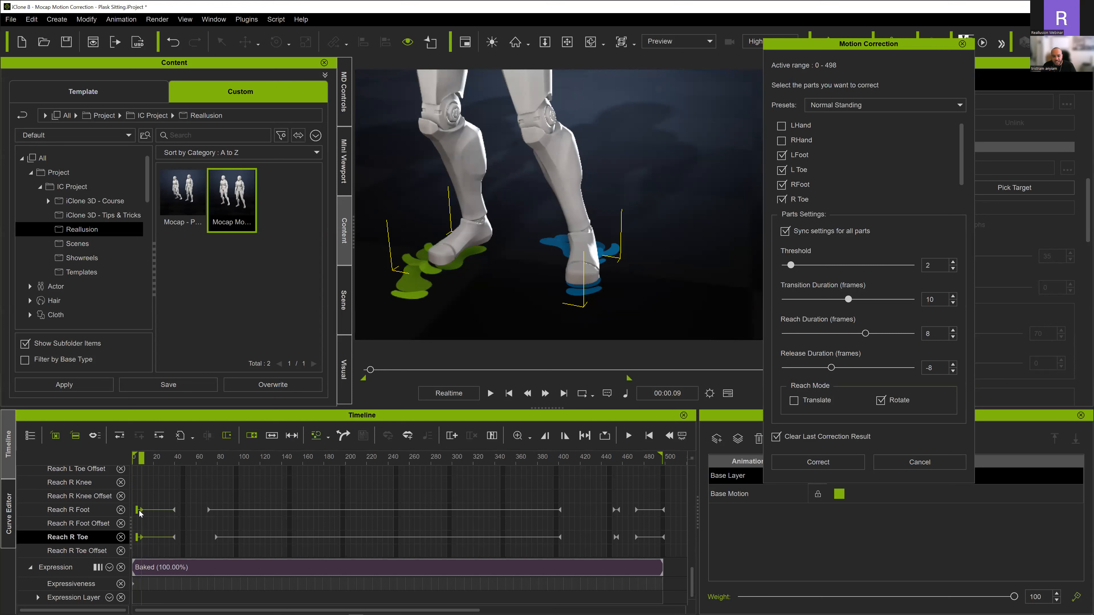
pyautogui.moveTo(139, 510); pyautogui.dragTo(109, 511)
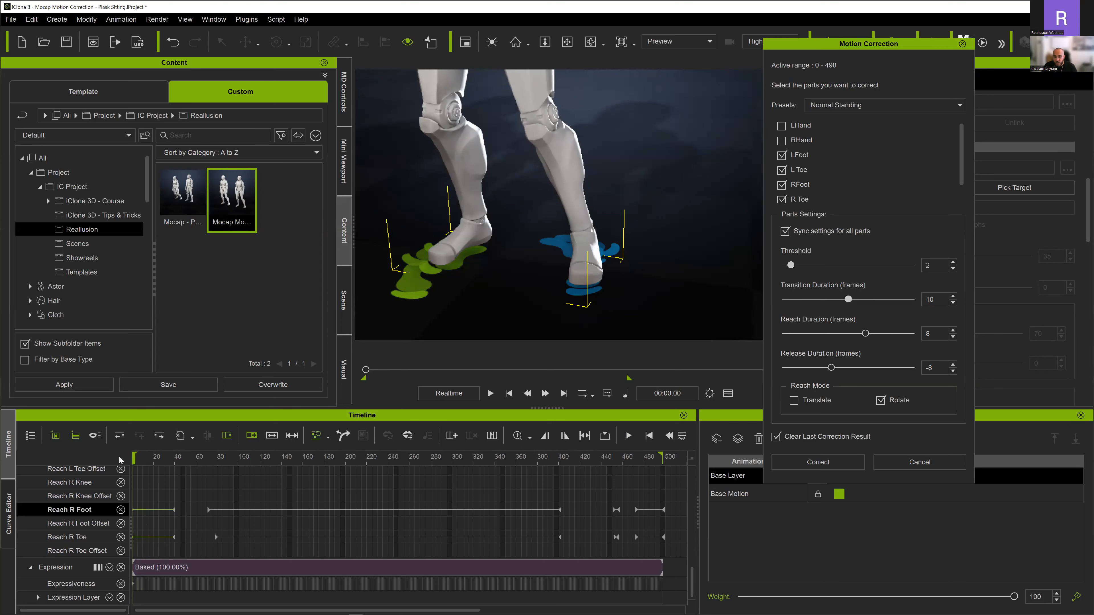
# - Play the motion from the first frame to check the right foot's contact at the start
pyautogui.moveTo(134, 459); pyautogui.dragTo(67, 456)
pyautogui.keyDown('ctrl'); pyautogui.scroll(3, 147, 525); pyautogui.keyUp('ctrl')
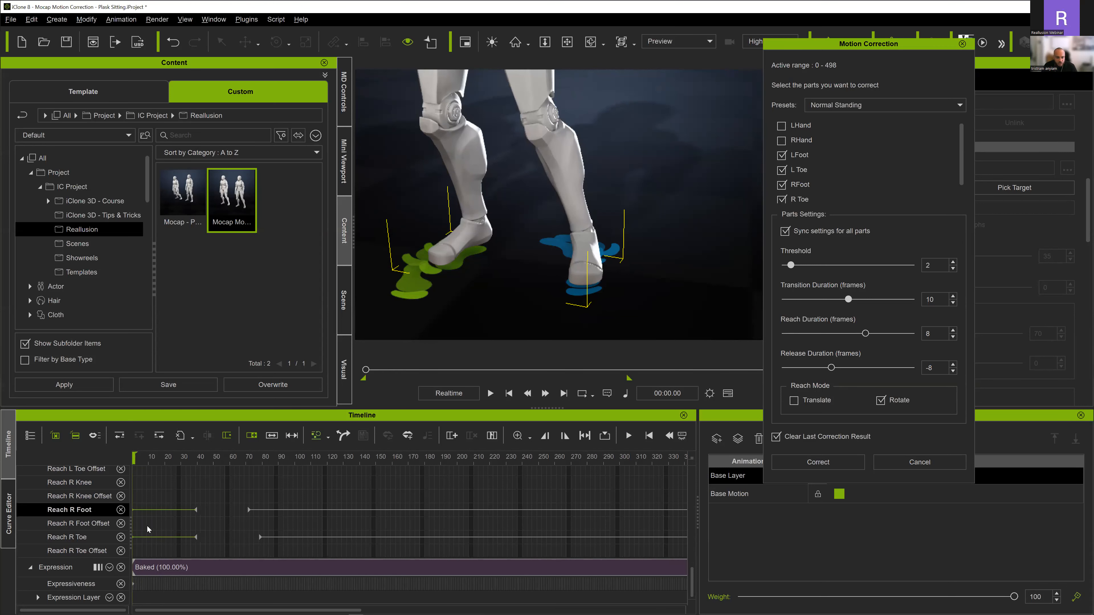
pyautogui.keyDown('ctrl'); pyautogui.scroll(2, 155, 520); pyautogui.keyUp('ctrl')
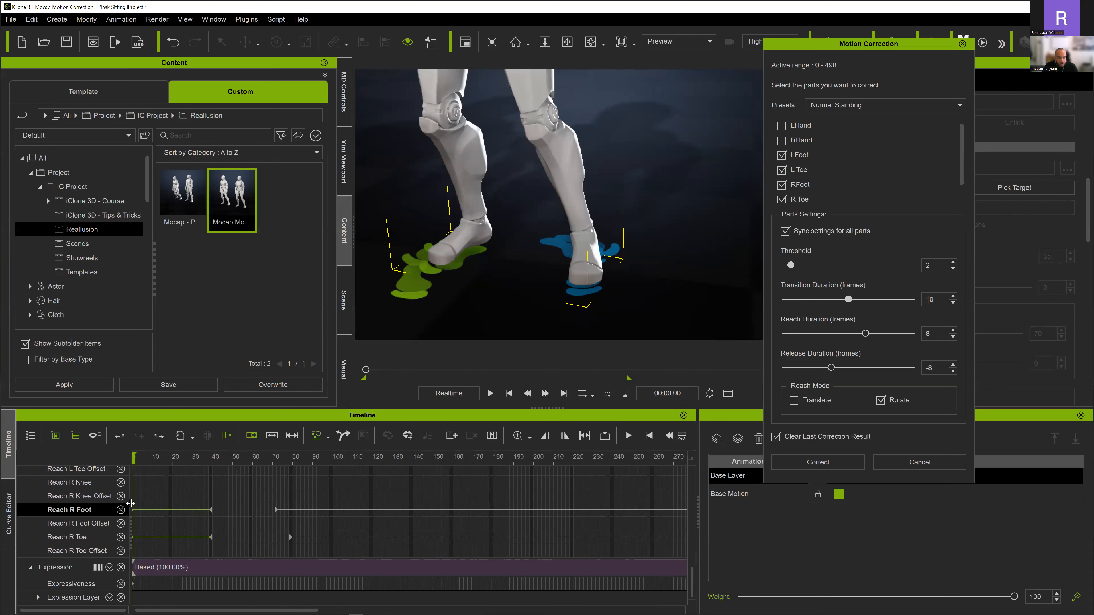
pyautogui.press('space')
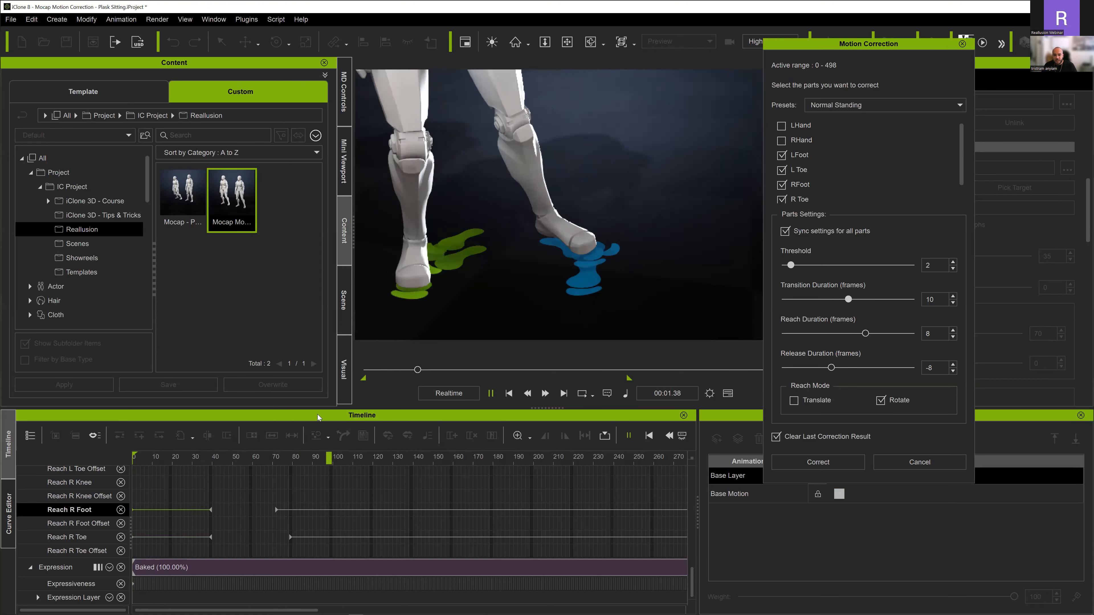
pyautogui.press('space')
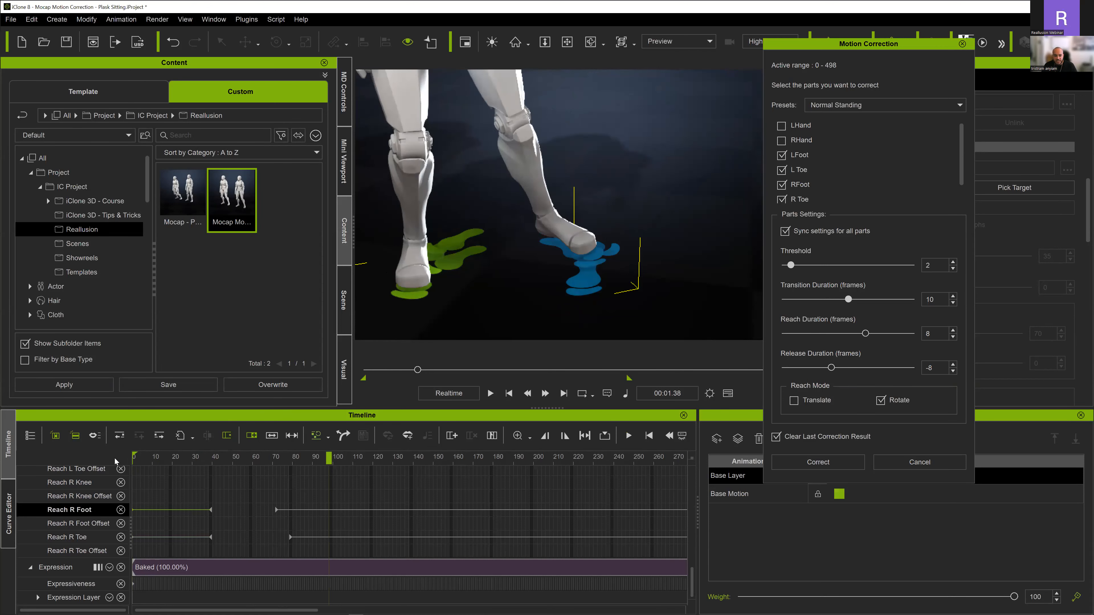
pyautogui.press('Home')
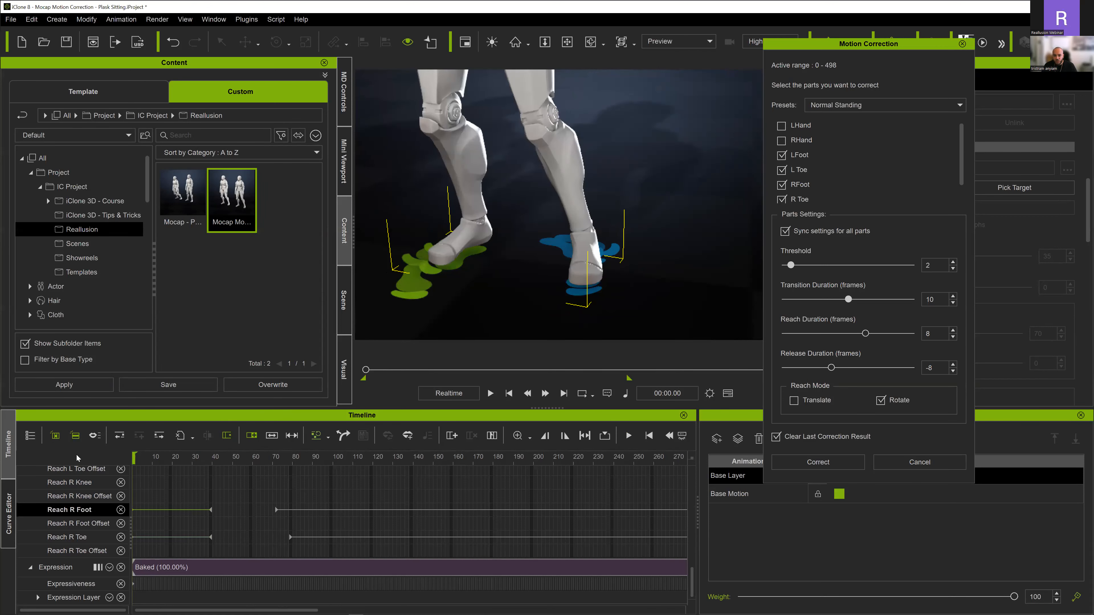
# - Scrub through the opening frames and replay the walk into the sitting pose to check both feet's contacts
pyautogui.moveTo(134, 457); pyautogui.dragTo(173, 455)
pyautogui.scroll(-4, 175, 519)
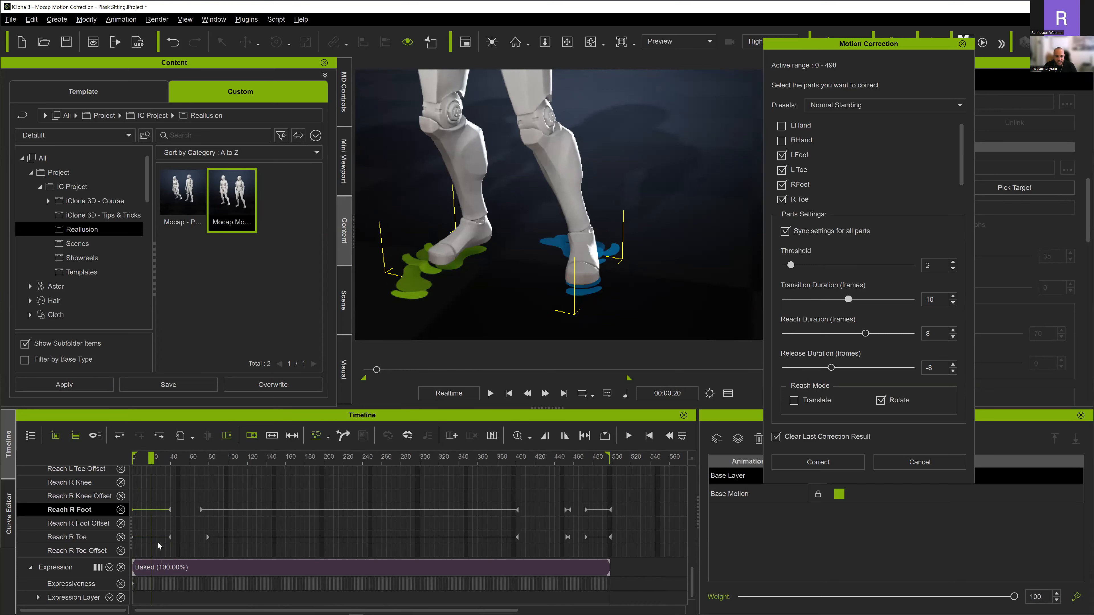
pyautogui.press('space')
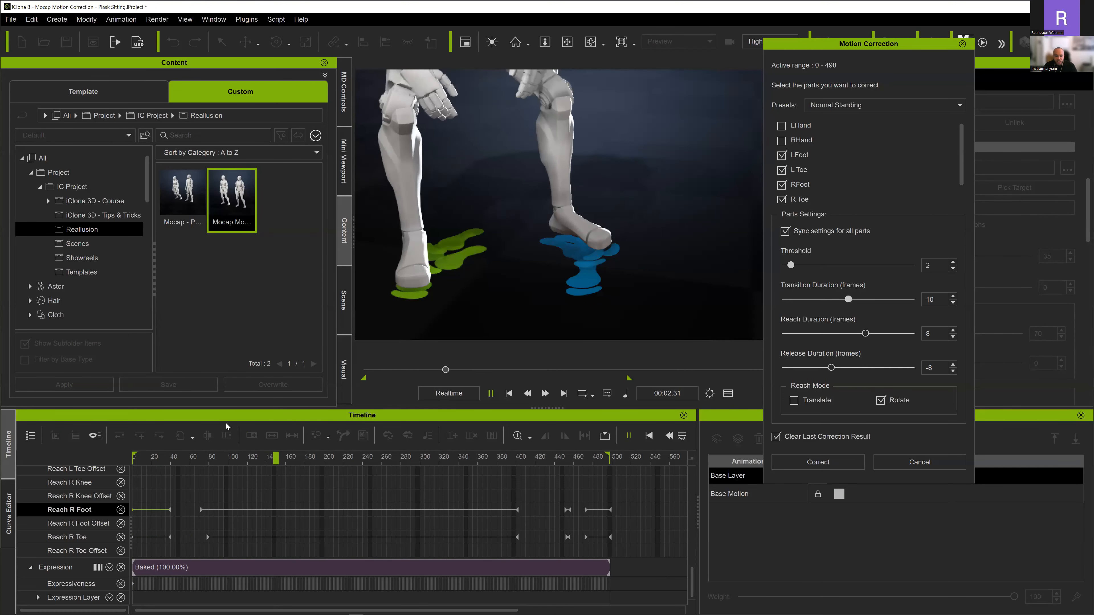
pyautogui.press('space')
pyautogui.click(145, 456)
pyautogui.press('space')
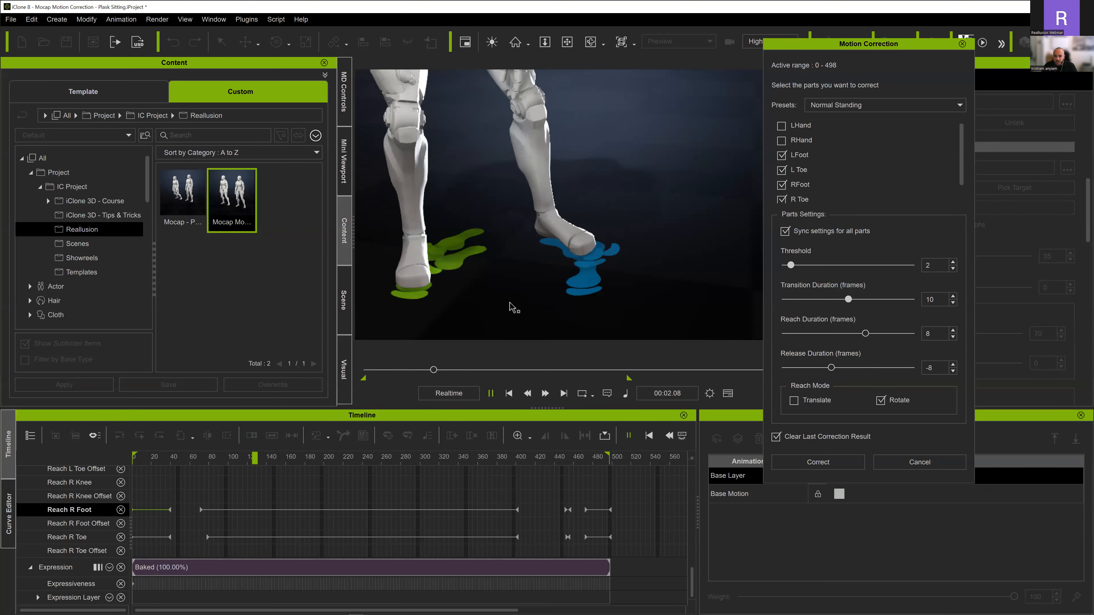
pyautogui.press('space')
pyautogui.scroll(-3, 245, 504)
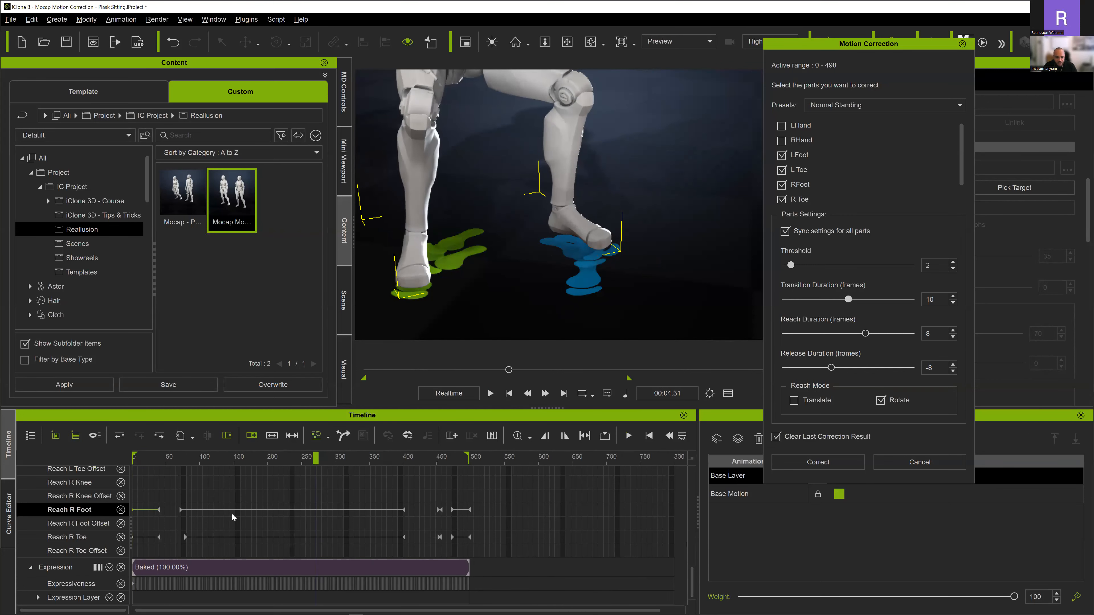
# - Return to the first frame and rerun Motion Correction with Normal Standing, clearing the last correction result
pyautogui.moveTo(241, 466); pyautogui.dragTo(65, 454)
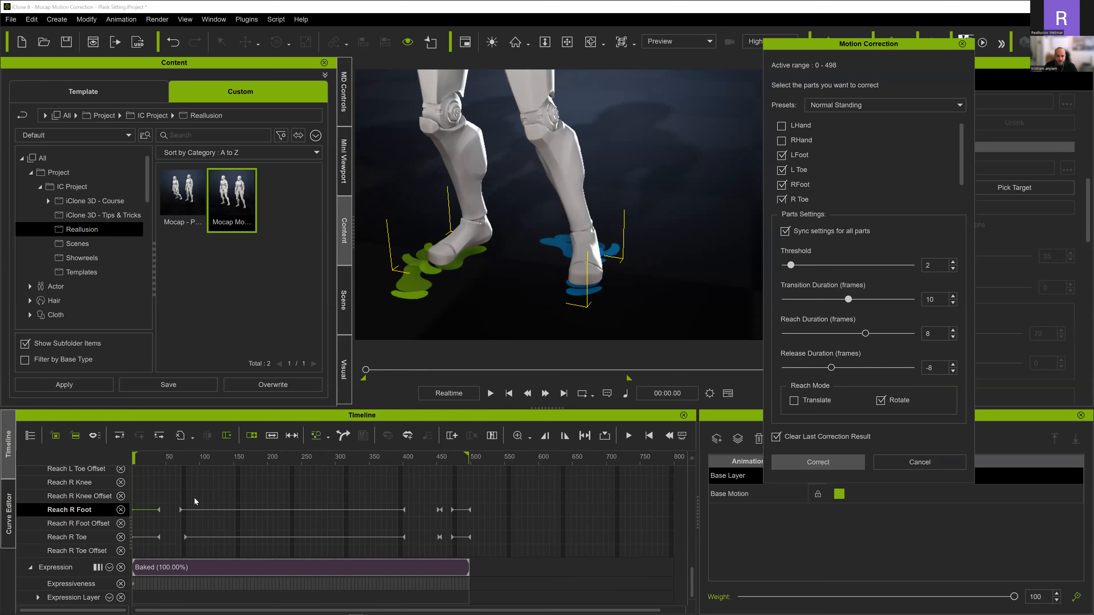
pyautogui.scroll(5, 194, 498)
pyautogui.scroll(-5, 194, 504)
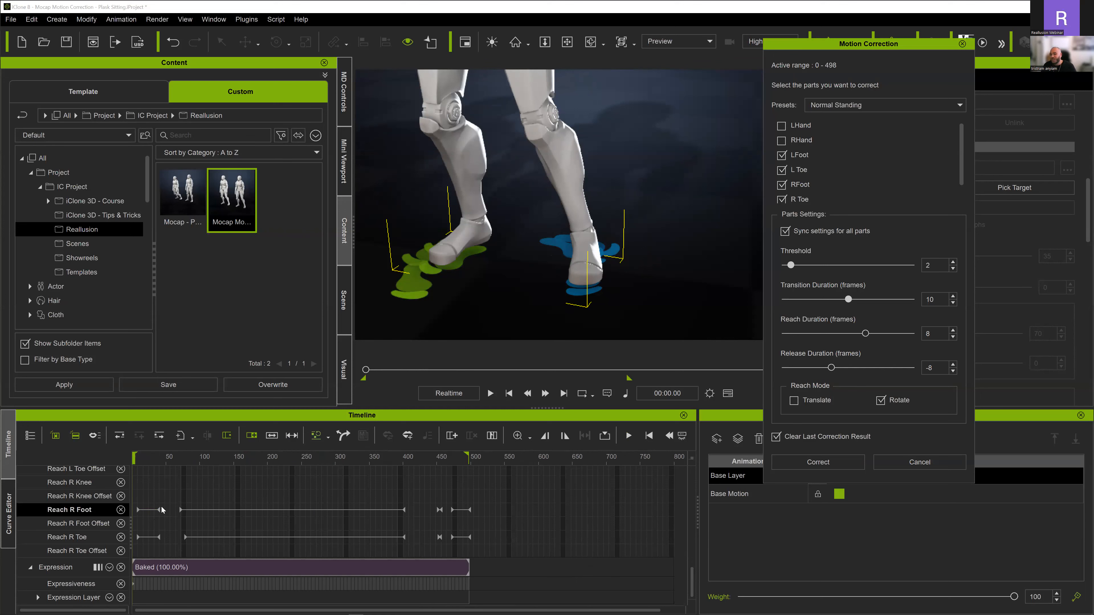
# - Move the first Reach L Foot and Reach L Toe keys back to frame 0 and play the opening walk to check the left foot
pyautogui.scroll(2, 175, 515)
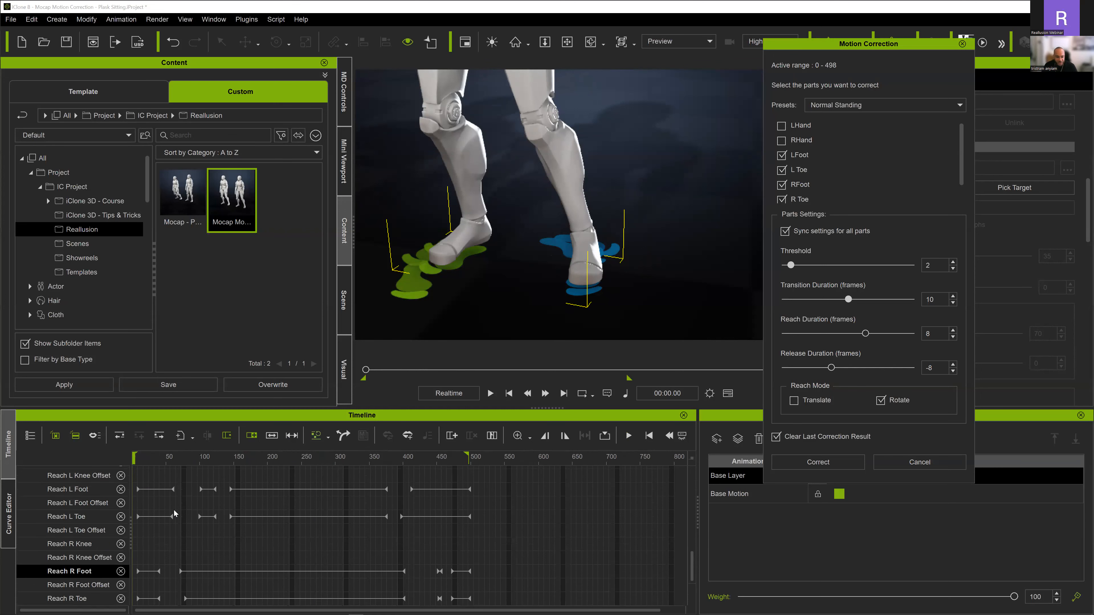
pyautogui.click(145, 458)
pyautogui.moveTo(96, 461); pyautogui.dragTo(126, 481)
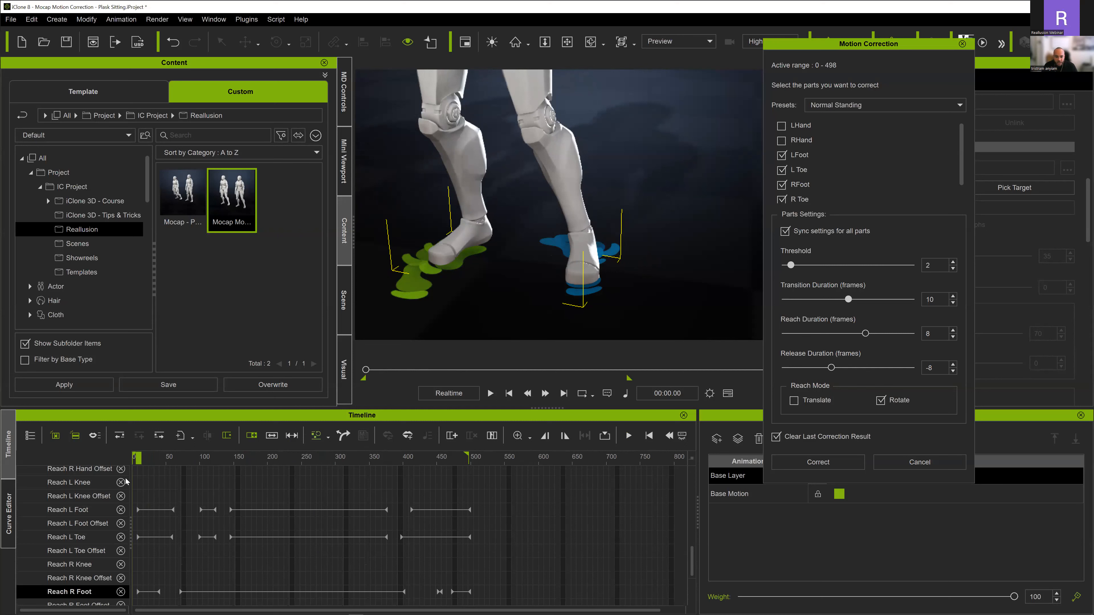
pyautogui.click(136, 511)
pyautogui.click(138, 537)
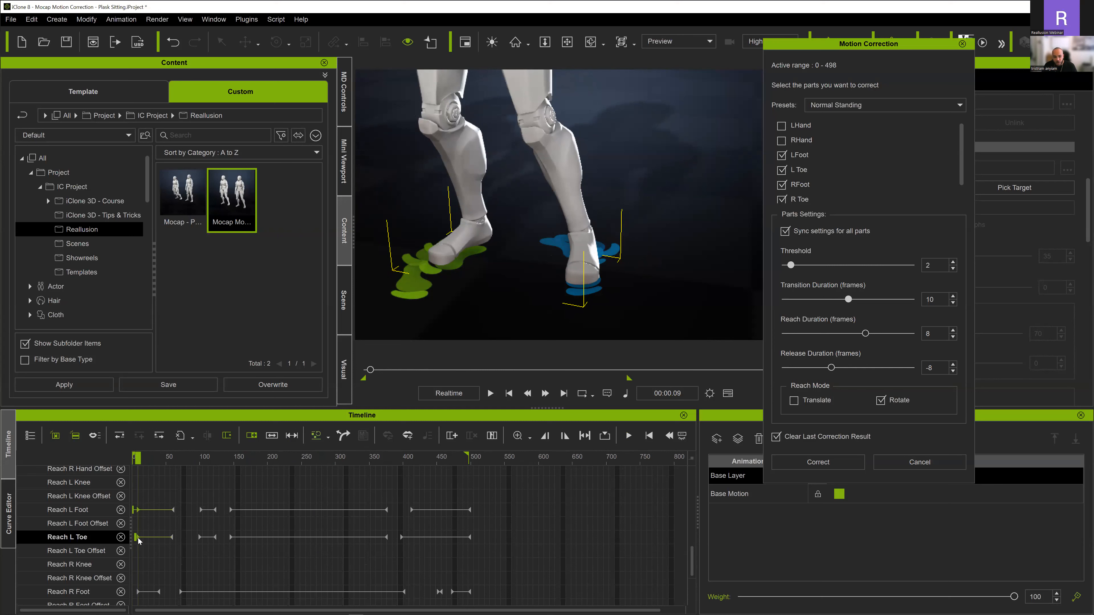
pyautogui.moveTo(138, 537); pyautogui.dragTo(118, 538)
pyautogui.click(133, 458)
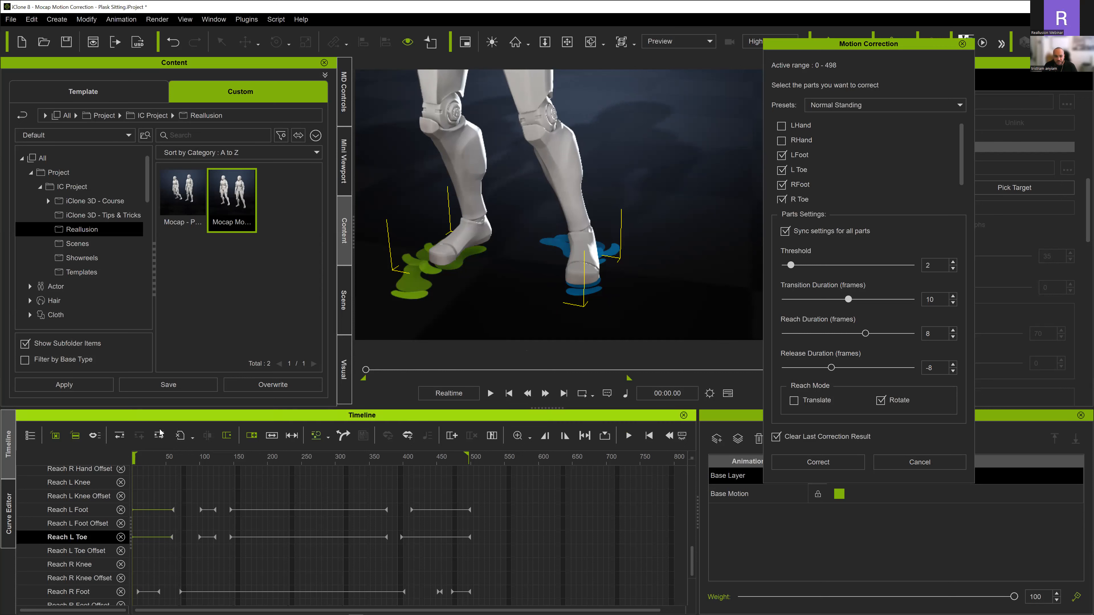
pyautogui.press('space')
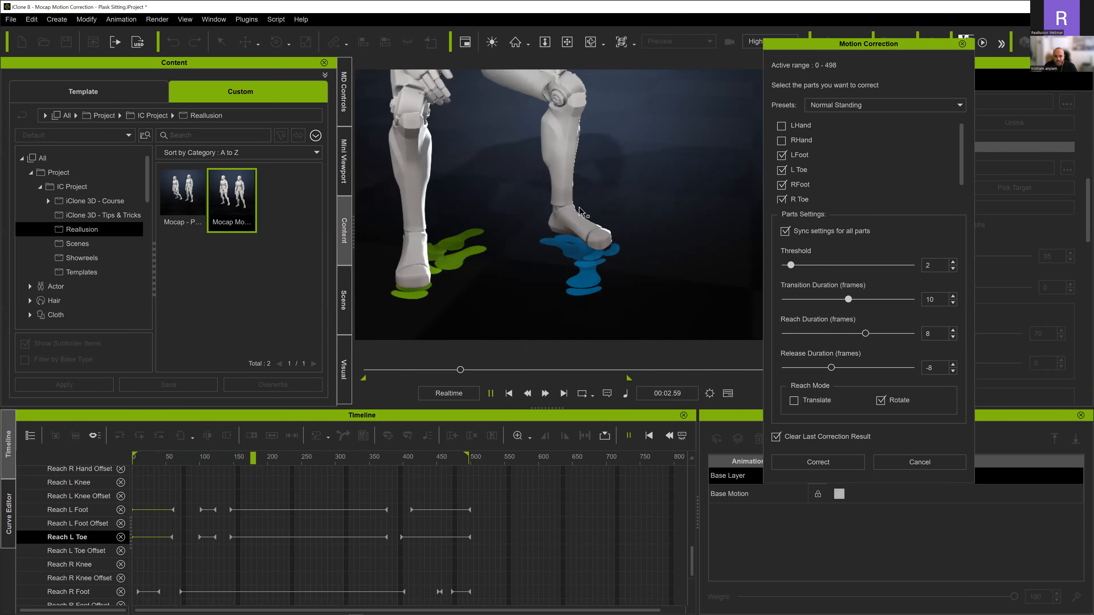
pyautogui.press('space')
# - Delete the short Reach L Foot and Reach L Toe segments around frames 100 to 120
pyautogui.keyDown('alt'); pyautogui.scroll(1, 241, 507); pyautogui.keyUp('alt')
pyautogui.keyDown('alt'); pyautogui.scroll(1, 238, 510); pyautogui.keyUp('alt')
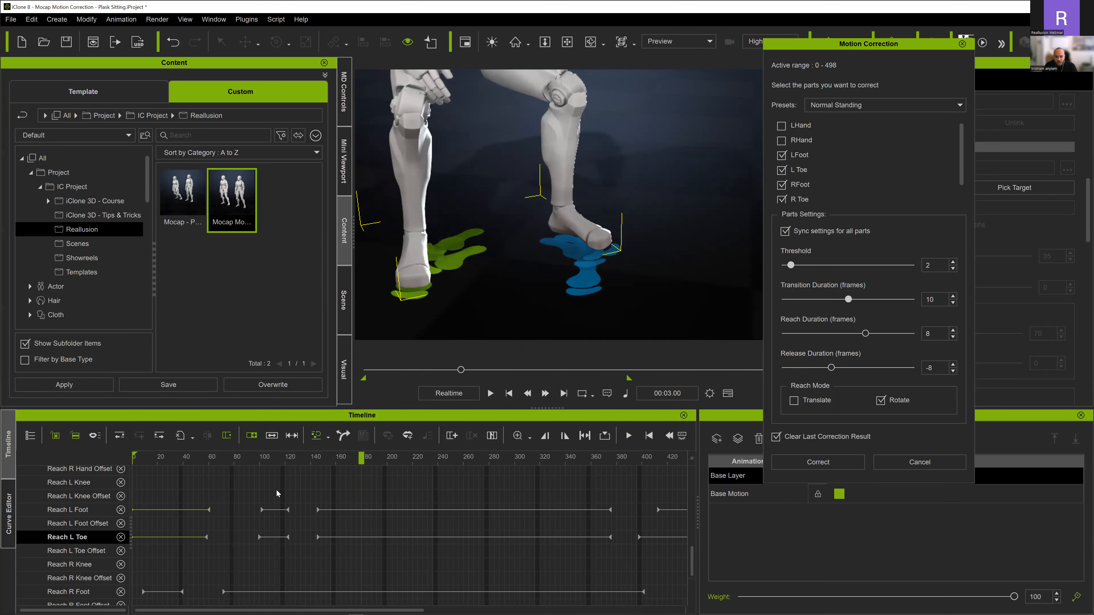
pyautogui.moveTo(246, 493); pyautogui.dragTo(300, 548)
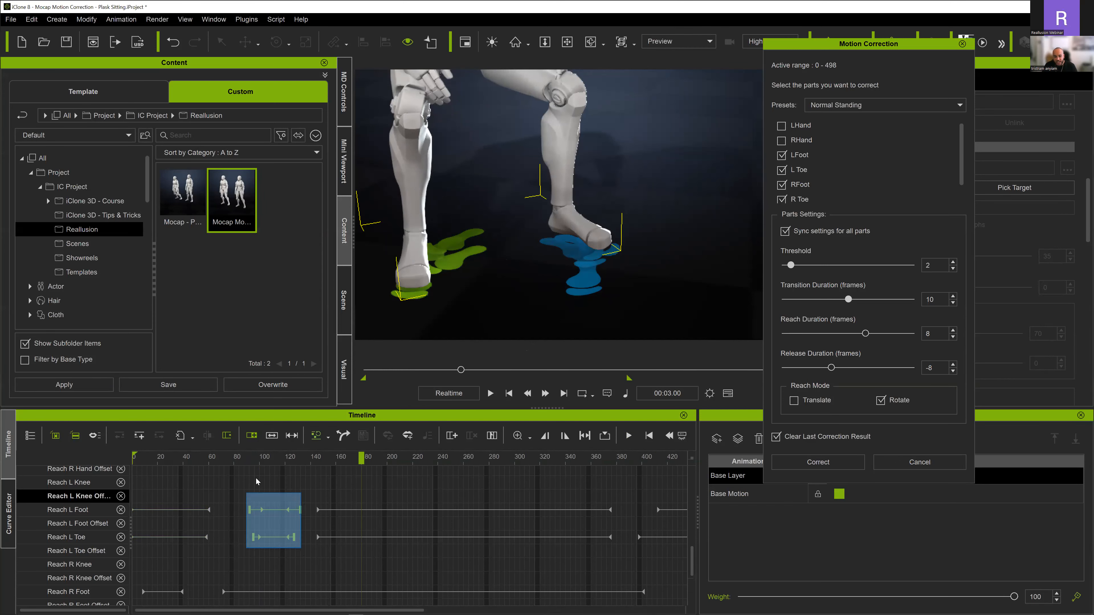
pyautogui.moveTo(219, 458); pyautogui.dragTo(348, 507)
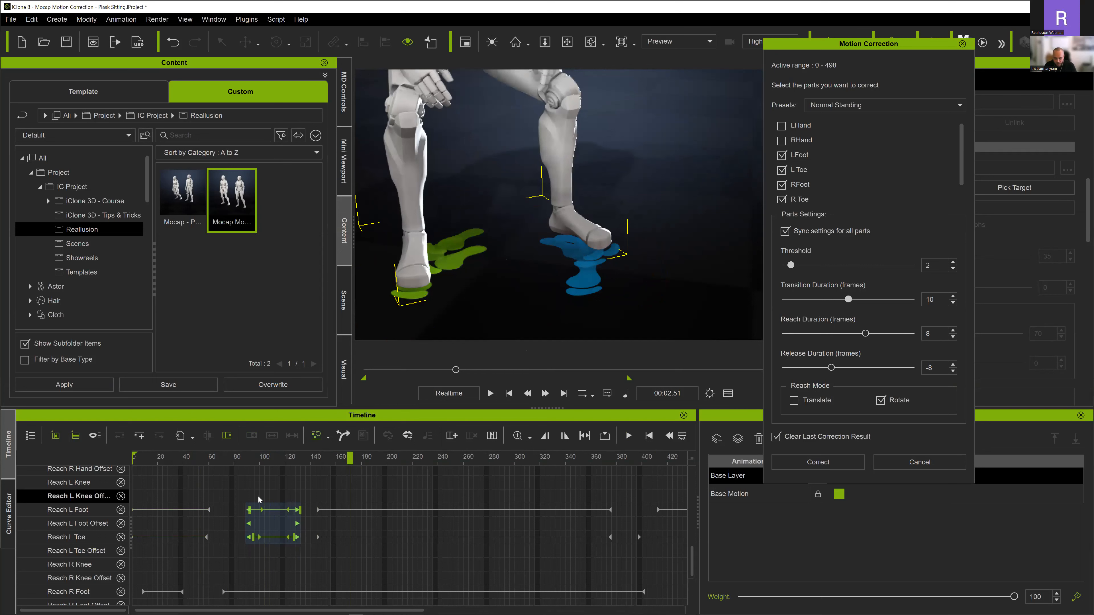
pyautogui.press('Delete')
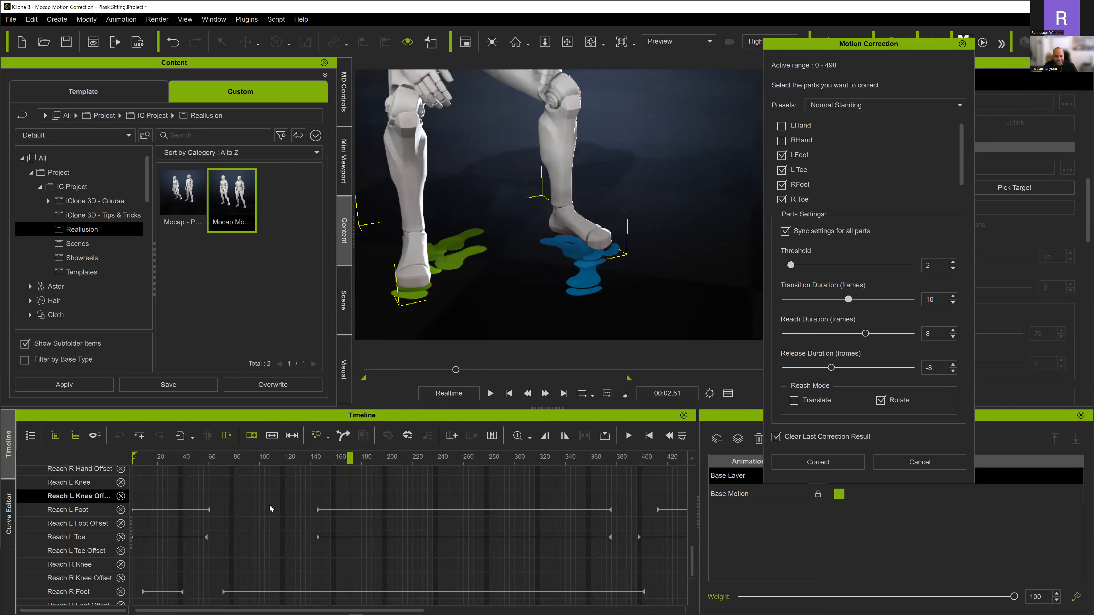
# - Move the start keys of the long Reach L Foot and Reach L Toe segments to about frame 103 and play from there
pyautogui.click(317, 508)
pyautogui.click(319, 537)
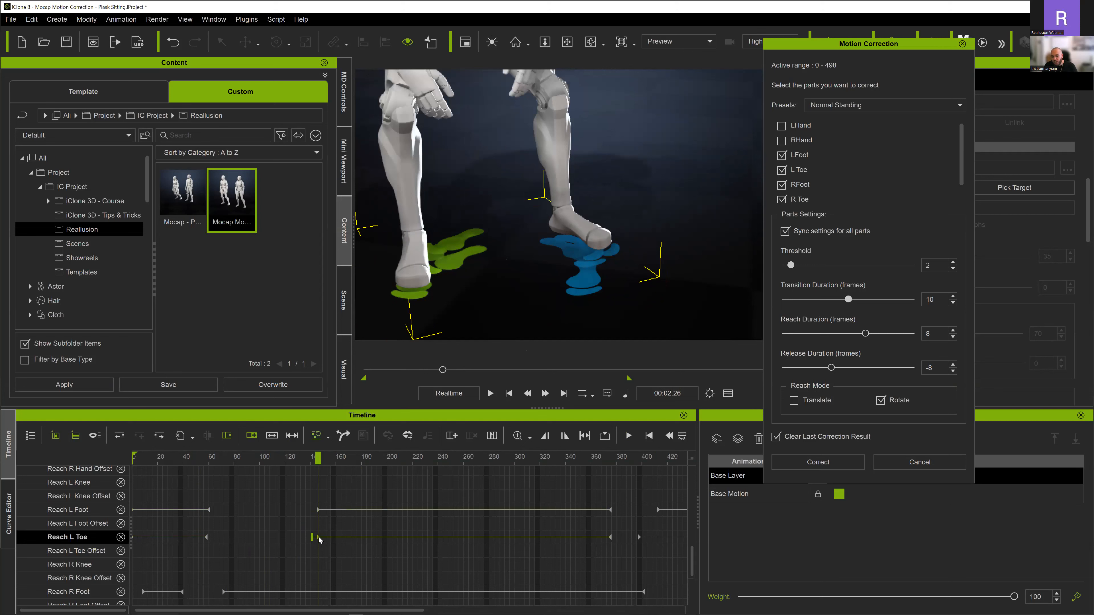
pyautogui.click(317, 515)
pyautogui.moveTo(318, 510); pyautogui.dragTo(263, 510)
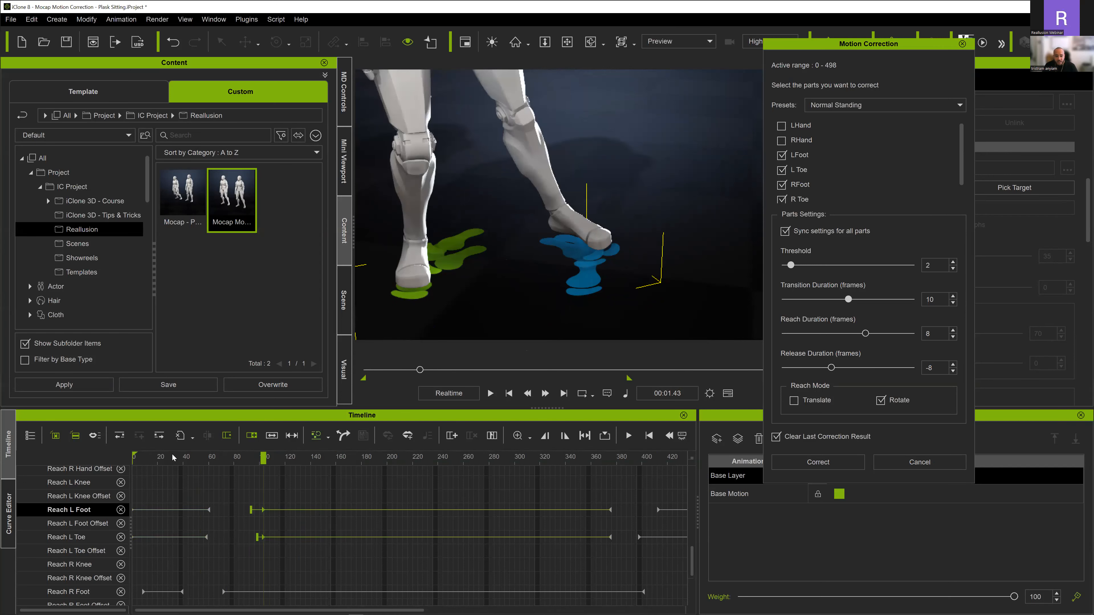
pyautogui.press('space')
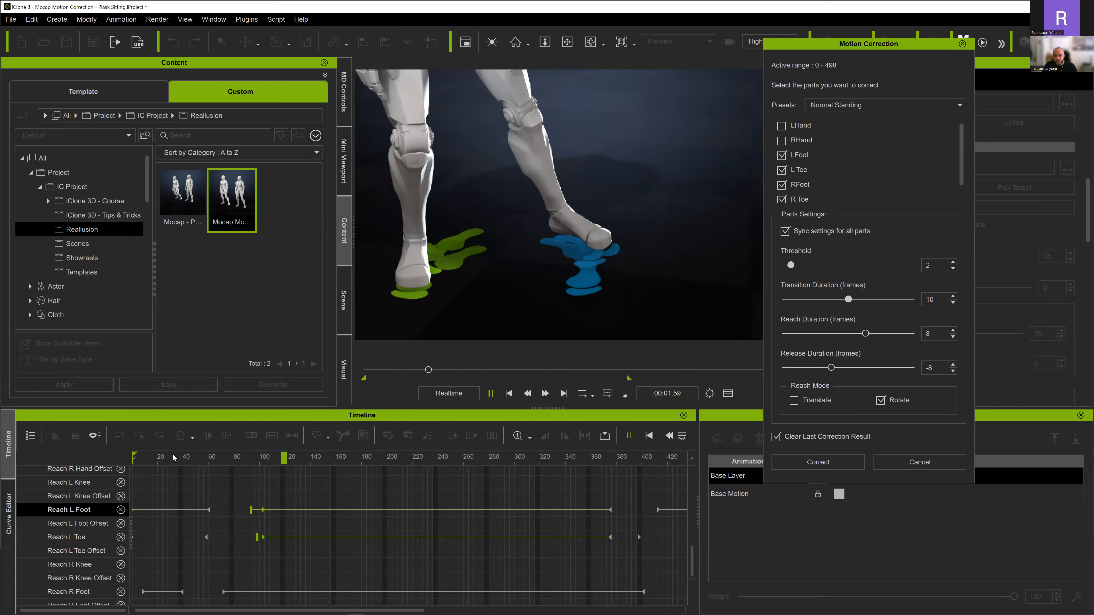
pyautogui.press('space')
# - Align the left foot and toe transition starts, shift both reach start keys to frame 95 and preview the motion
pyautogui.scroll(2, 249, 515)
pyautogui.scroll(2, 239, 533)
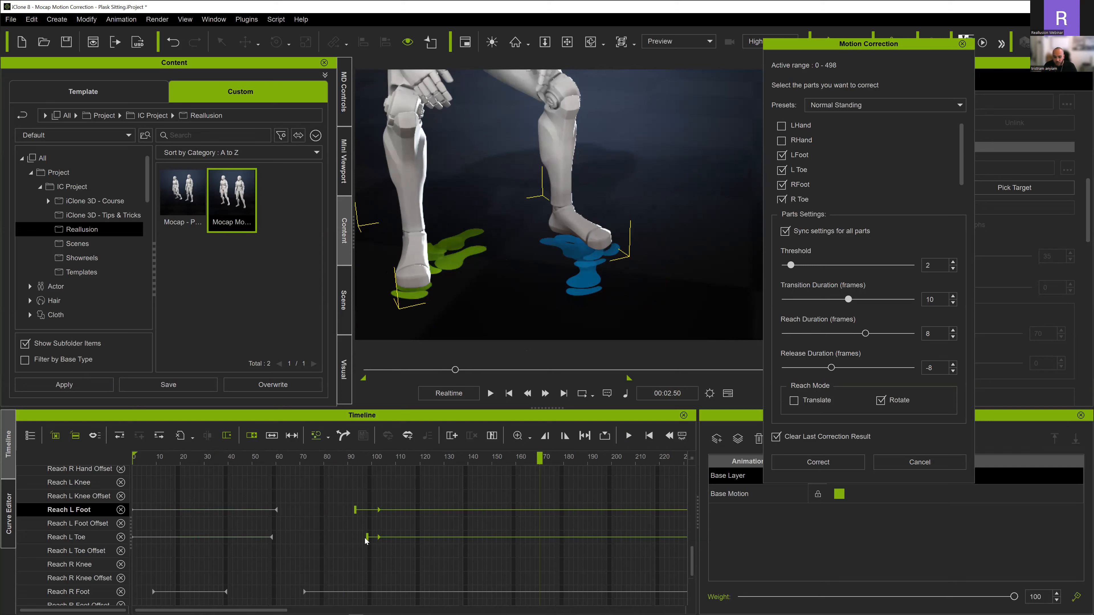
pyautogui.moveTo(368, 537)
pyautogui.mouseDown()
pyautogui.moveTo(350, 537)
pyautogui.moveTo(359, 509)
pyautogui.mouseUp()
pyautogui.press('space')
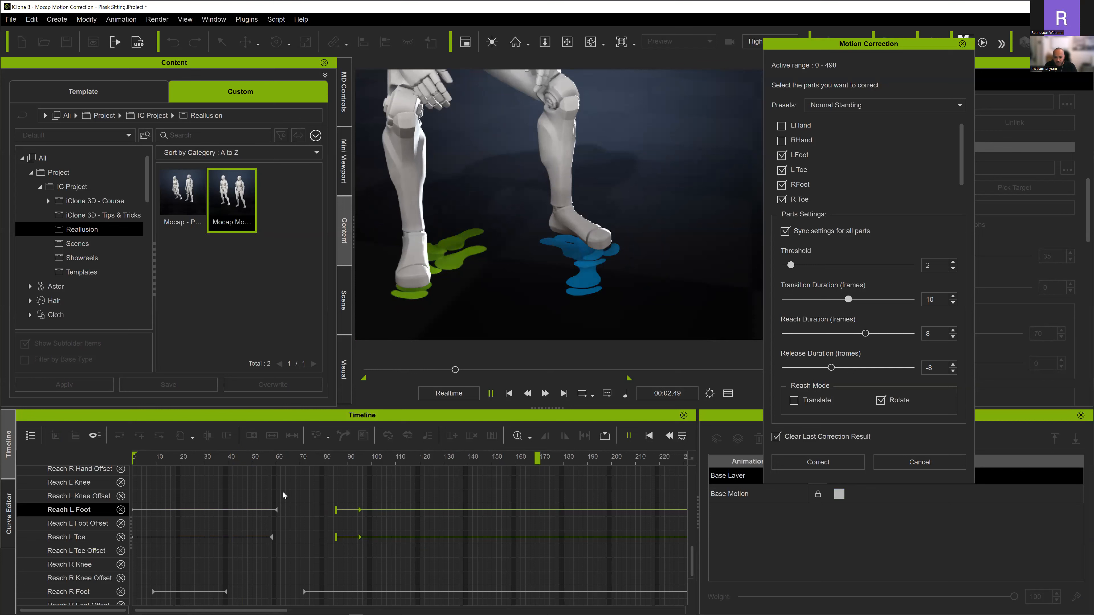
pyautogui.press('space')
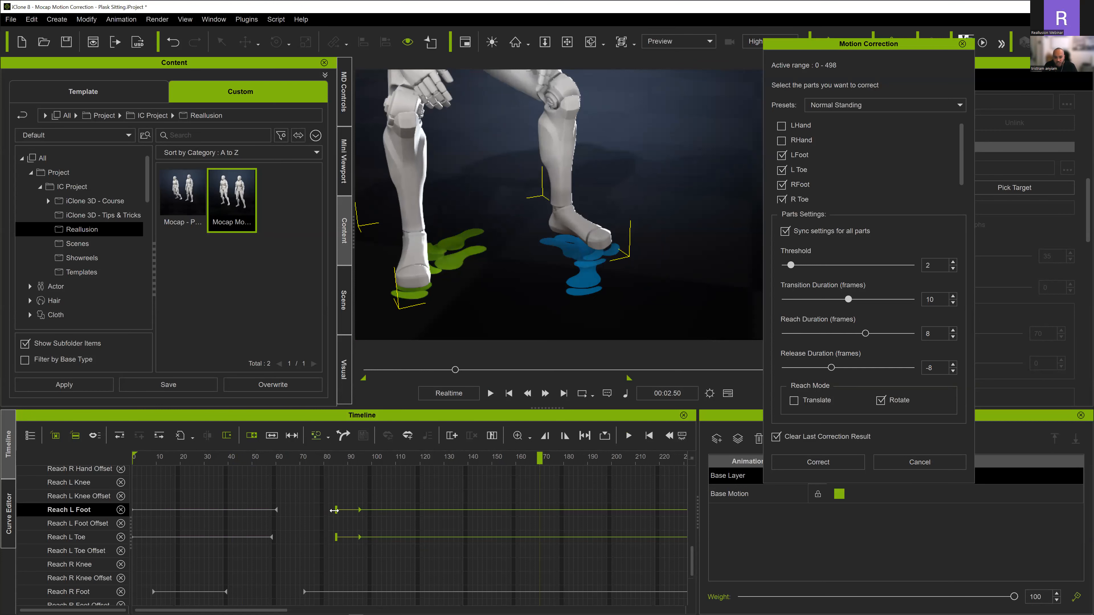
# - Extend the Reach L Foot and Reach L Toe transitions to begin at about frame 75 and replay the contact
pyautogui.moveTo(334, 509); pyautogui.dragTo(311, 500)
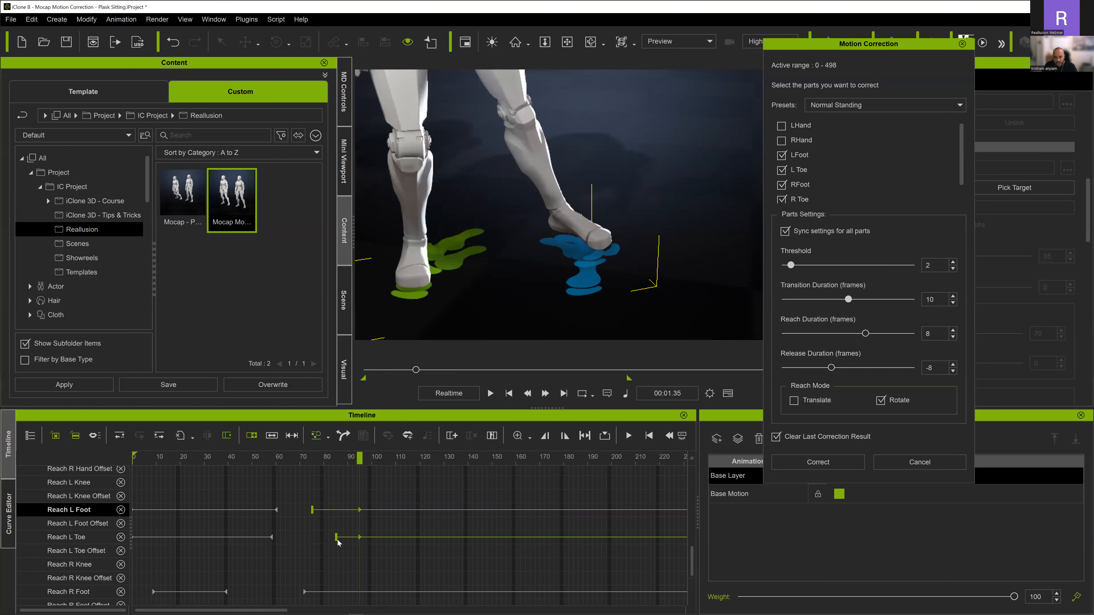
pyautogui.moveTo(329, 536); pyautogui.dragTo(313, 538)
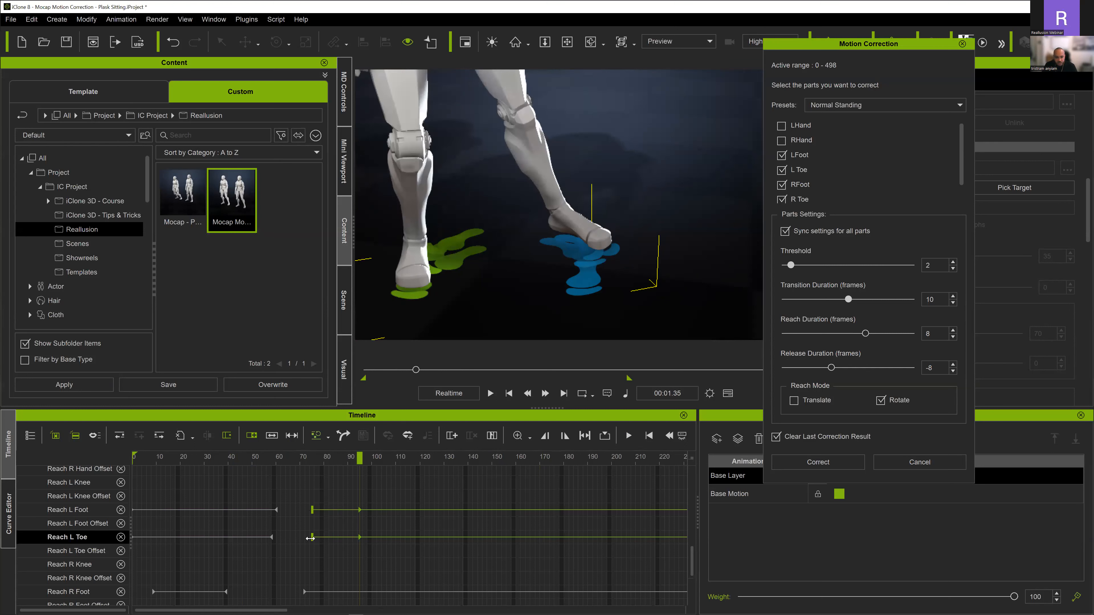
pyautogui.press('space')
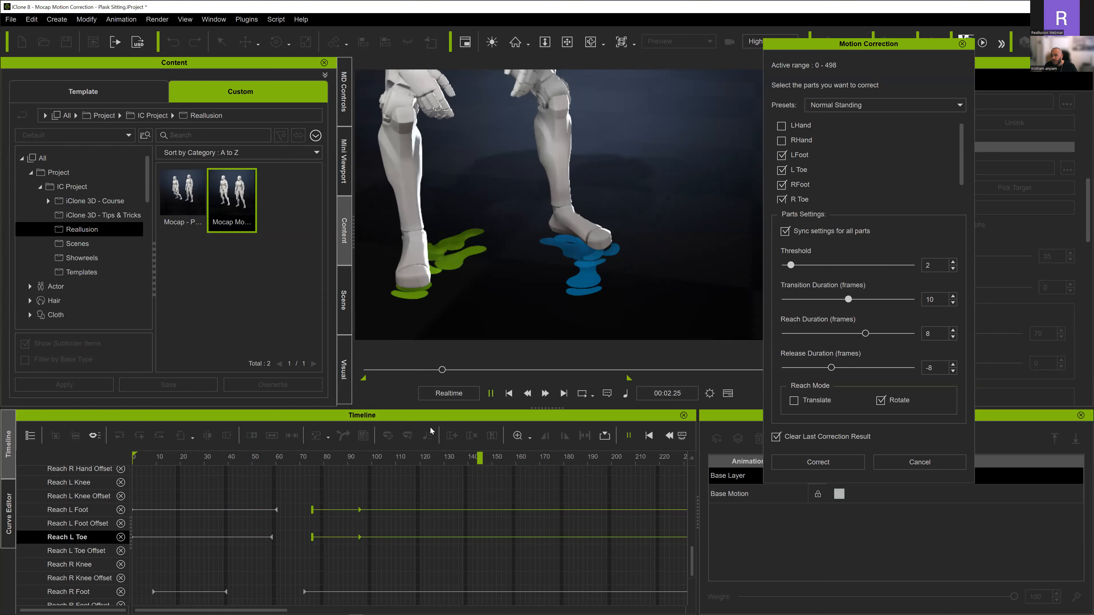
pyautogui.press('space')
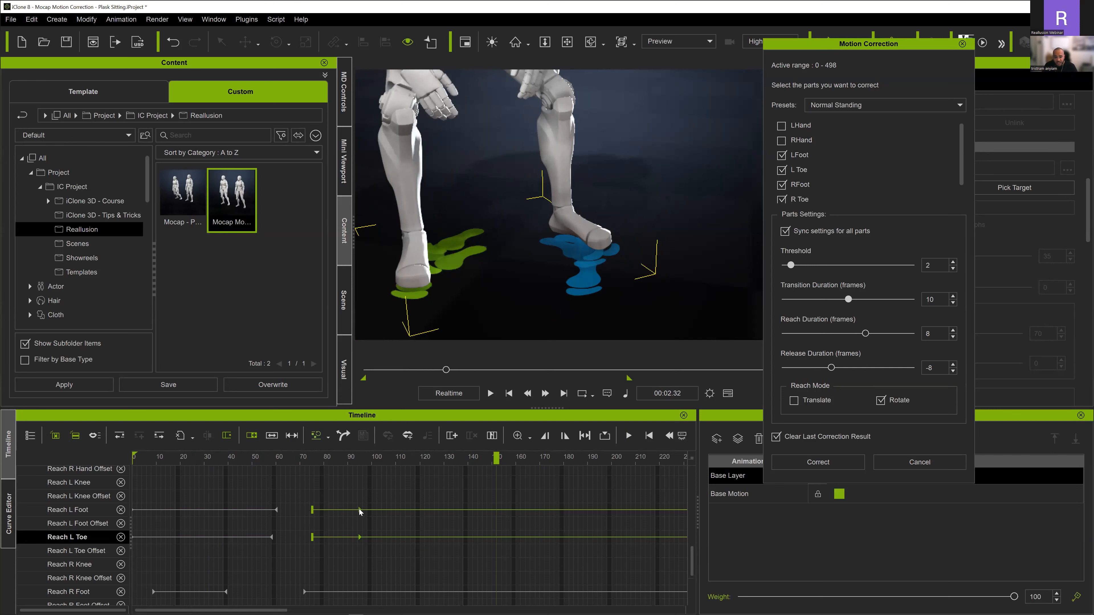
# - Try the Reach L Foot and Reach L Toe start keys at frame 100 and replay the step
pyautogui.moveTo(358, 509); pyautogui.dragTo(370, 508)
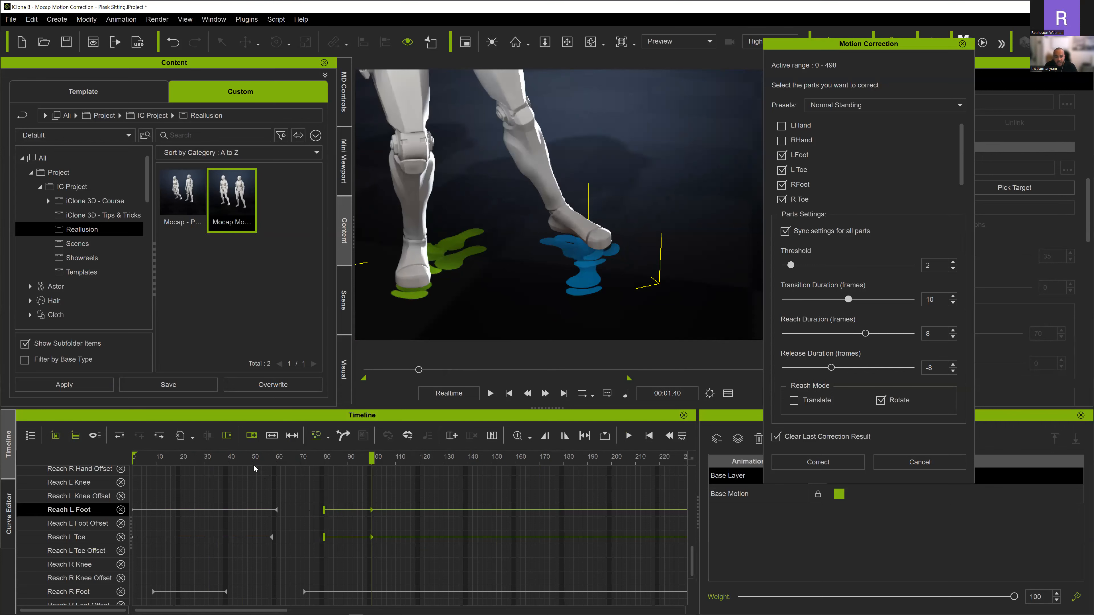
pyautogui.press('space')
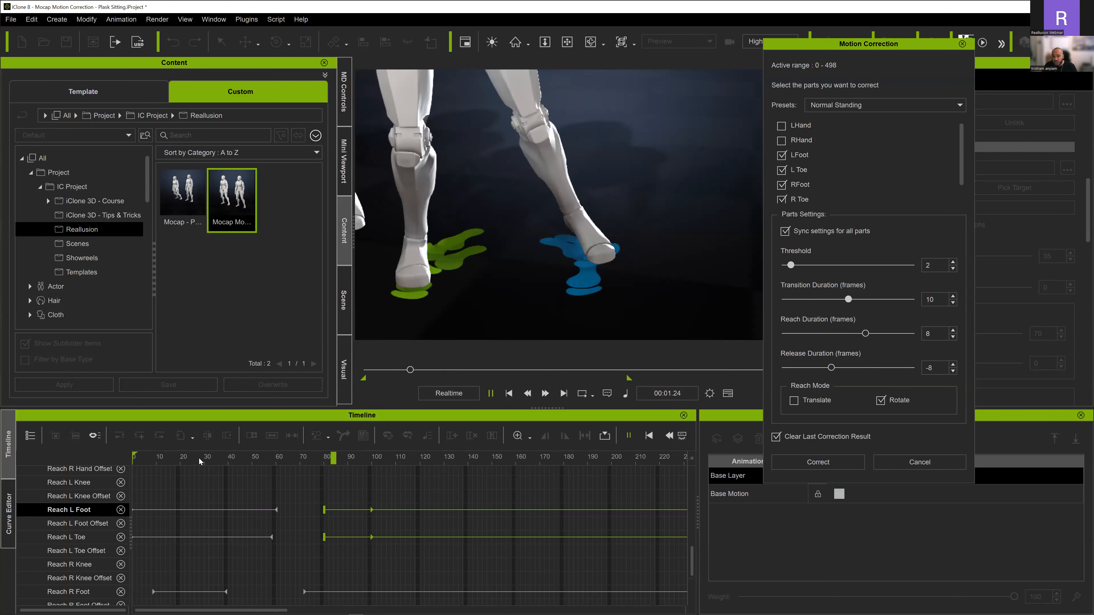
pyautogui.press('space')
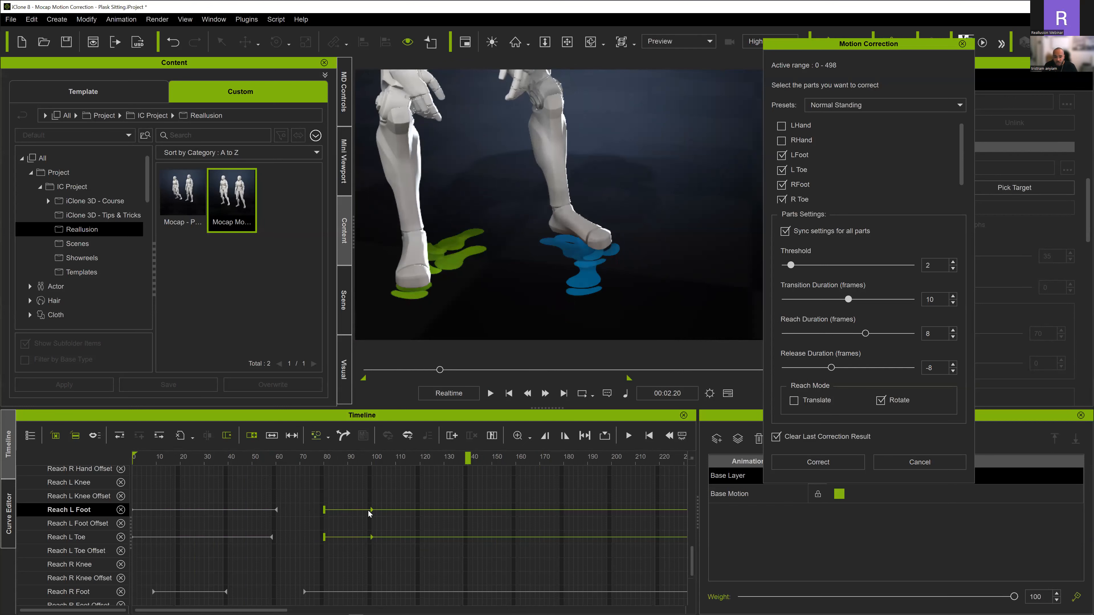
# - Try the Reach L Foot and Reach L Toe start keys at frame 88 and replay from the early frames
pyautogui.moveTo(362, 510); pyautogui.dragTo(326, 505)
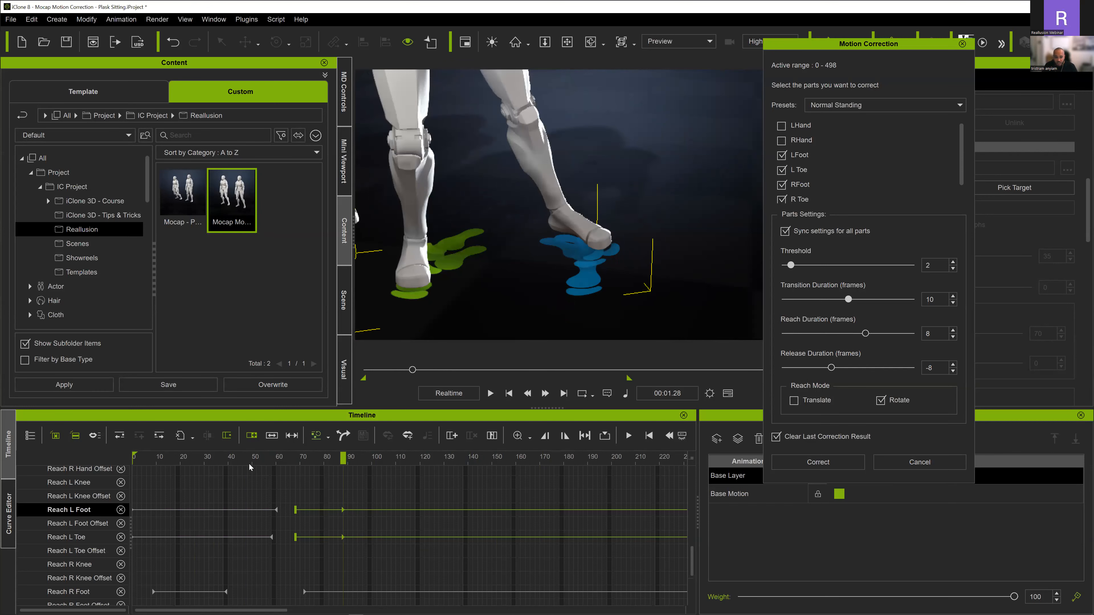
pyautogui.press('space')
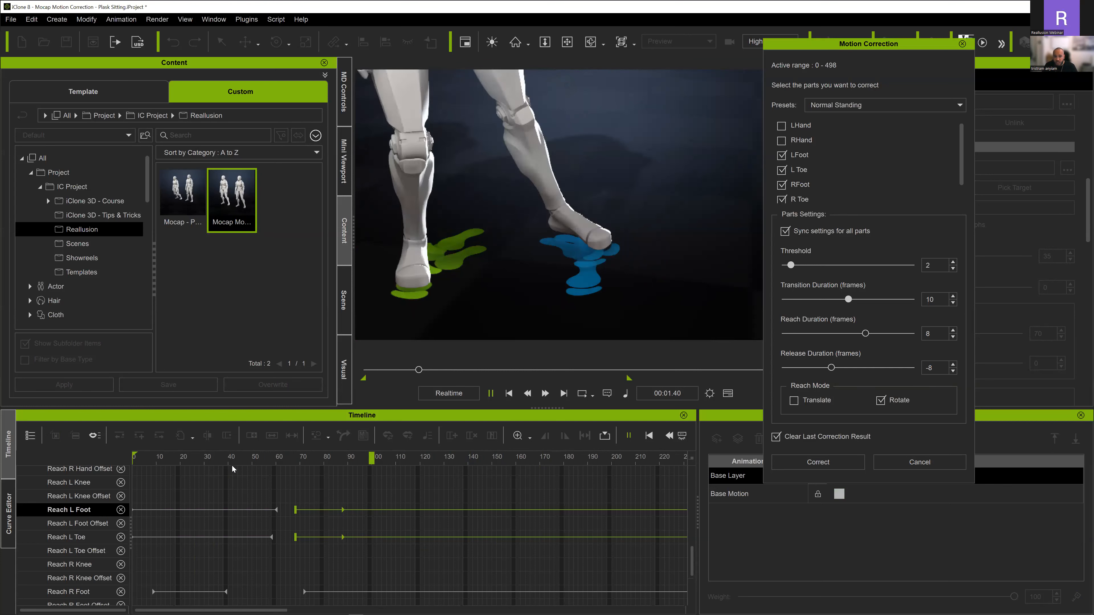
pyautogui.click(227, 459)
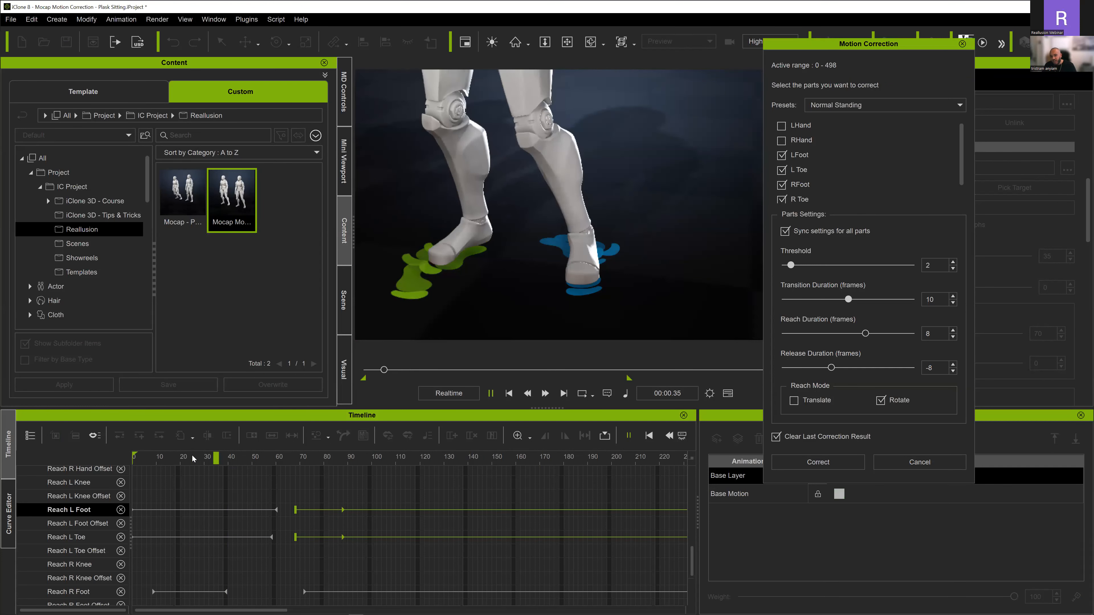
pyautogui.press('space')
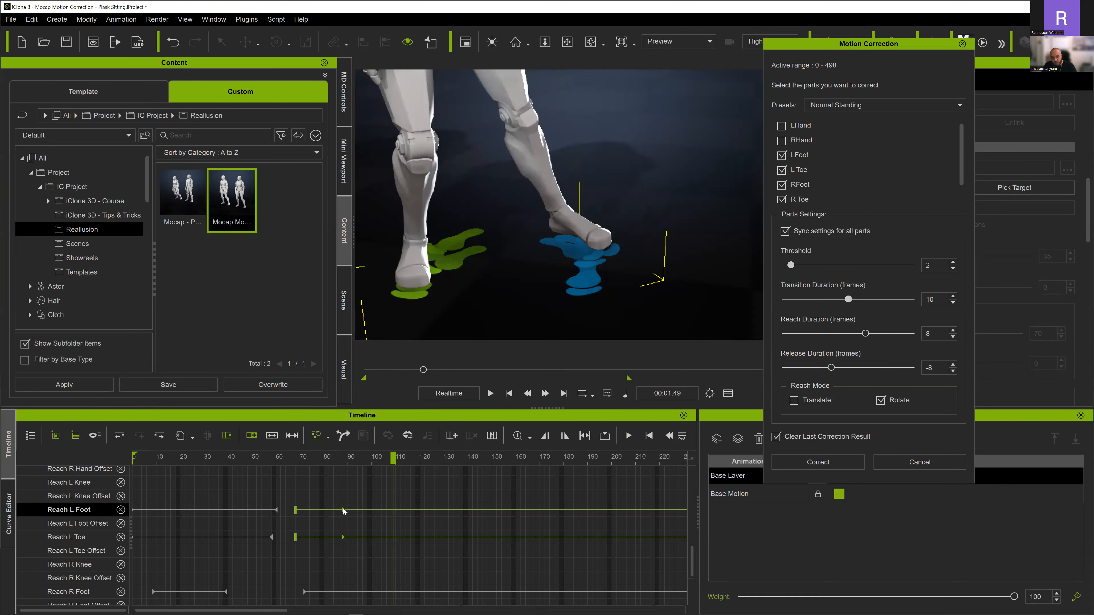
# - Set the left foot and toe reach start keys at frame 120 with transitions beginning near frame 83, and replay from the early frames
pyautogui.moveTo(363, 509); pyautogui.dragTo(330, 534)
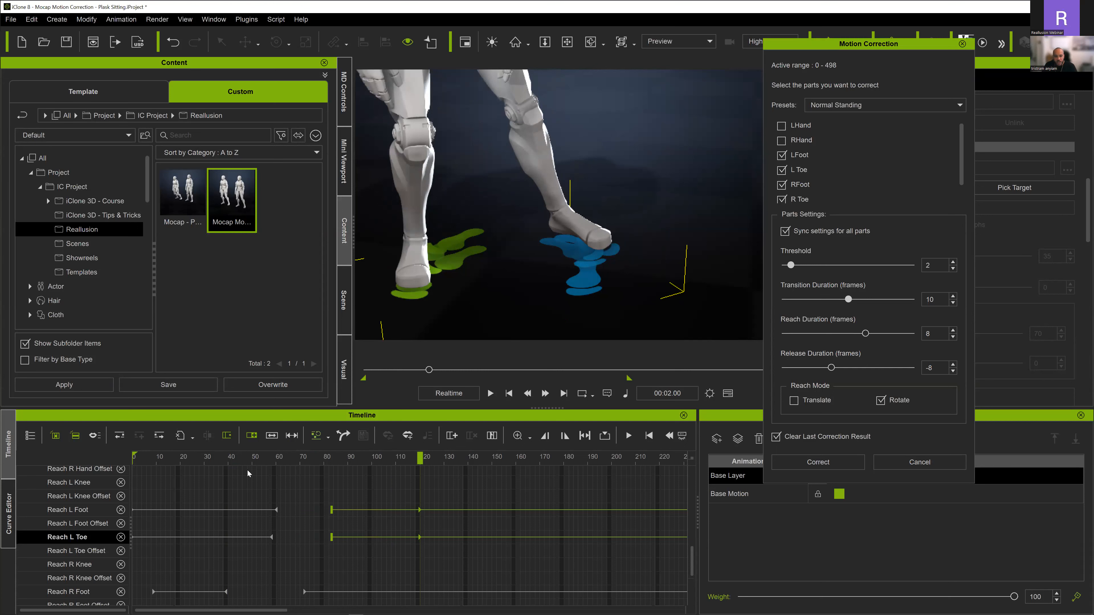
pyautogui.click(168, 457)
pyautogui.press('space')
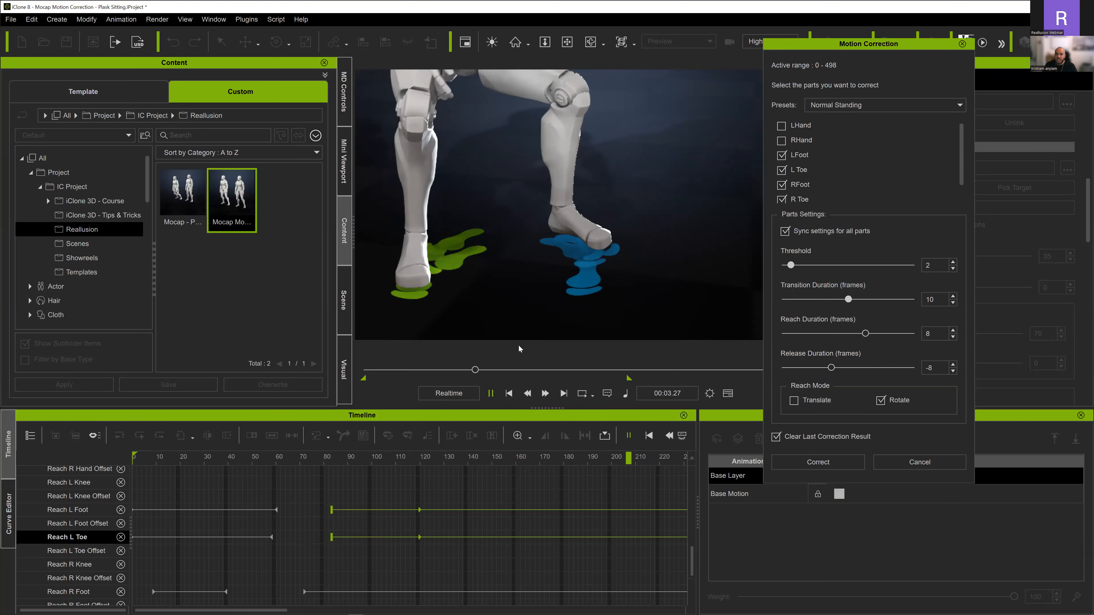
# - Play through the rest of the motion and replay the standing-up section to check the left foot's contact
pyautogui.scroll(-3, 340, 506)
pyautogui.scroll(-2, 321, 505)
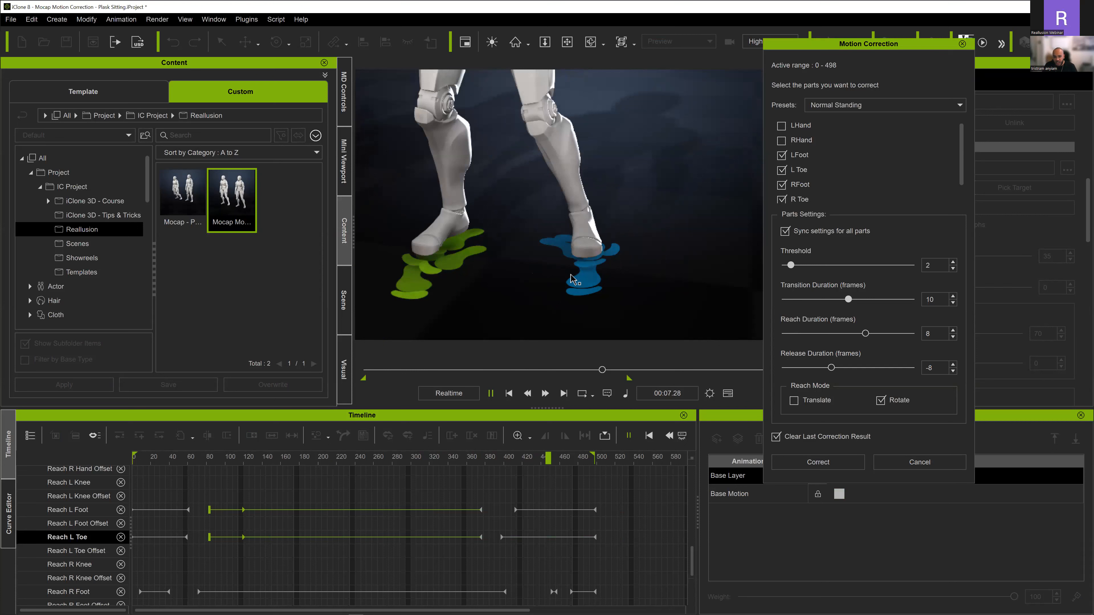
pyautogui.click(491, 393)
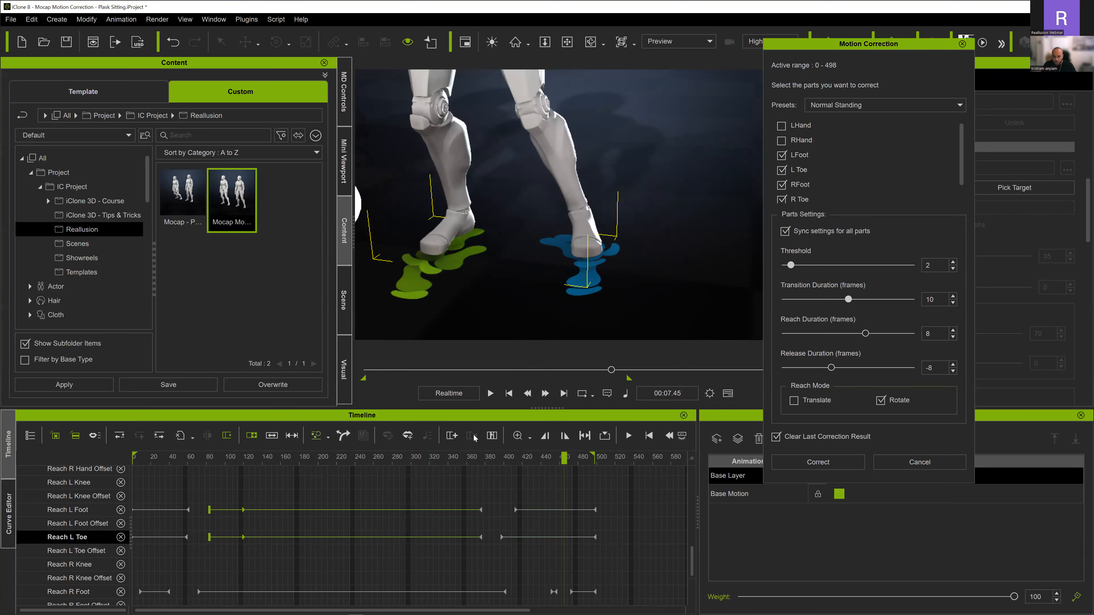
pyautogui.click(444, 460)
pyautogui.press('space')
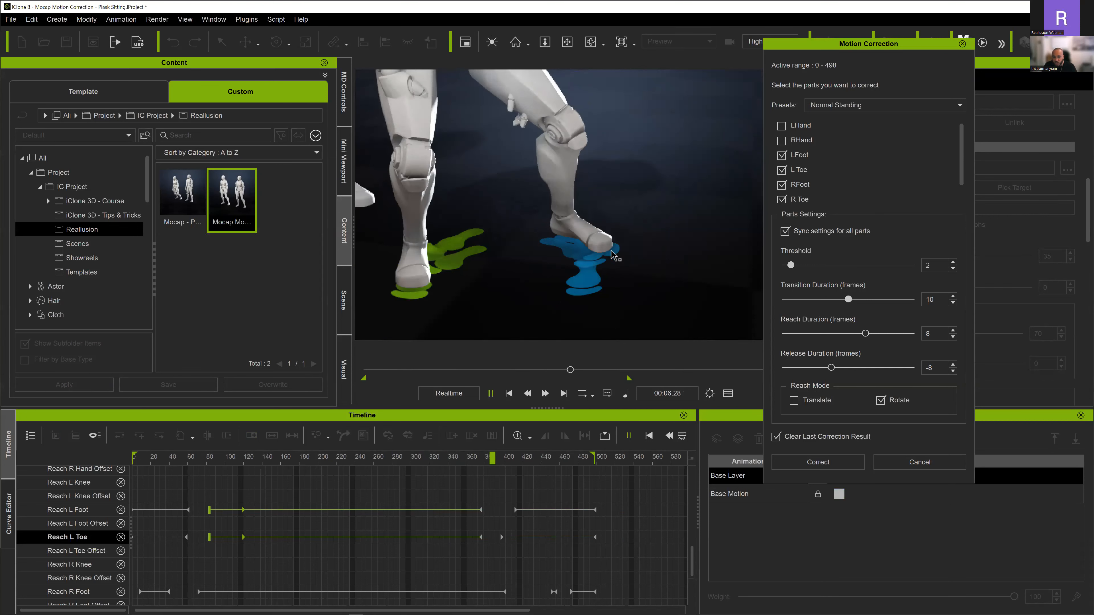
pyautogui.press('space')
# - Align the last Reach L Toe segment's start key and transition with Reach L Foot, placing the key at frame 413
pyautogui.scroll(2, 495, 548)
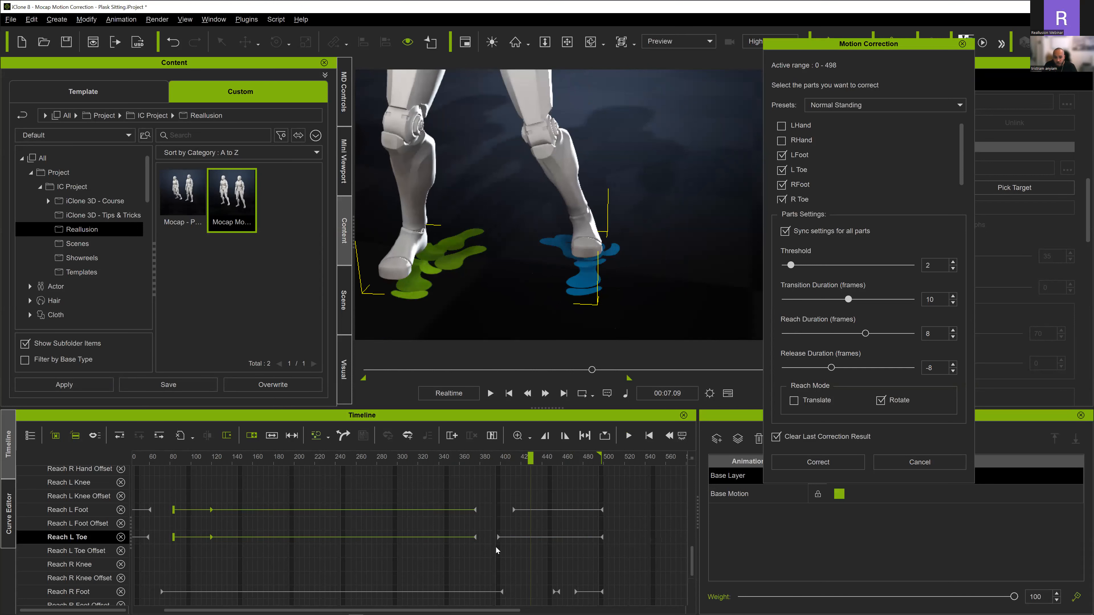
pyautogui.click(490, 537)
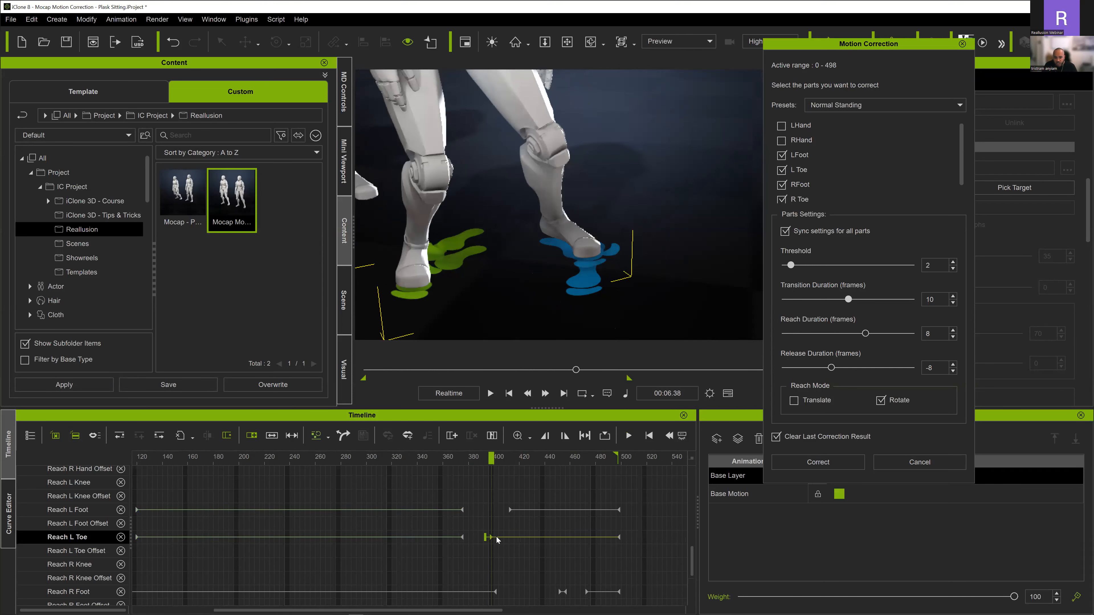
pyautogui.moveTo(511, 537); pyautogui.dragTo(510, 537)
pyautogui.click(503, 510)
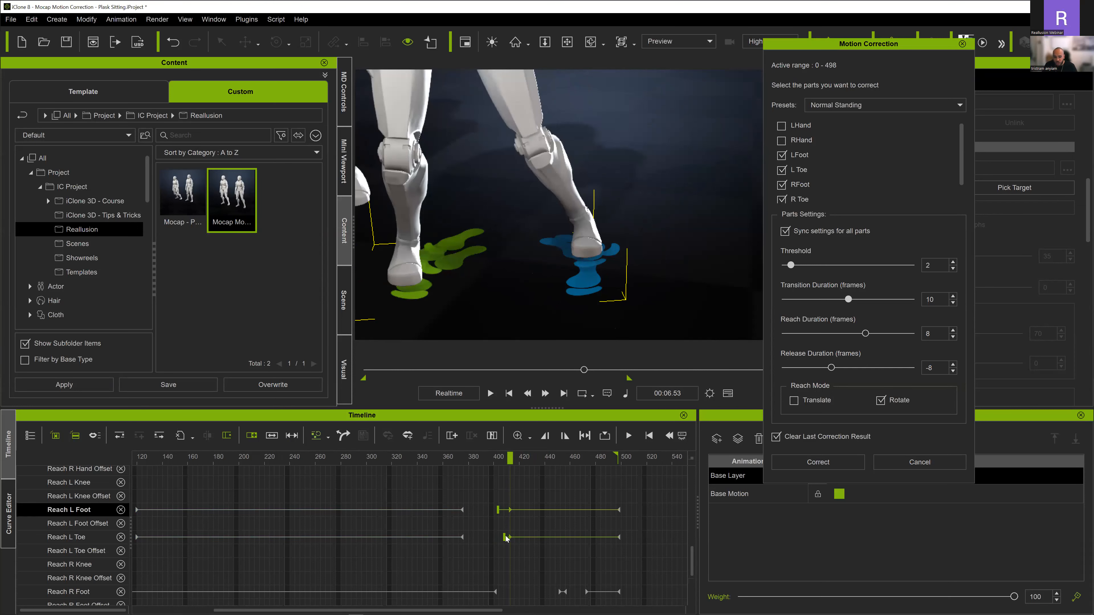
pyautogui.moveTo(504, 537); pyautogui.dragTo(499, 536)
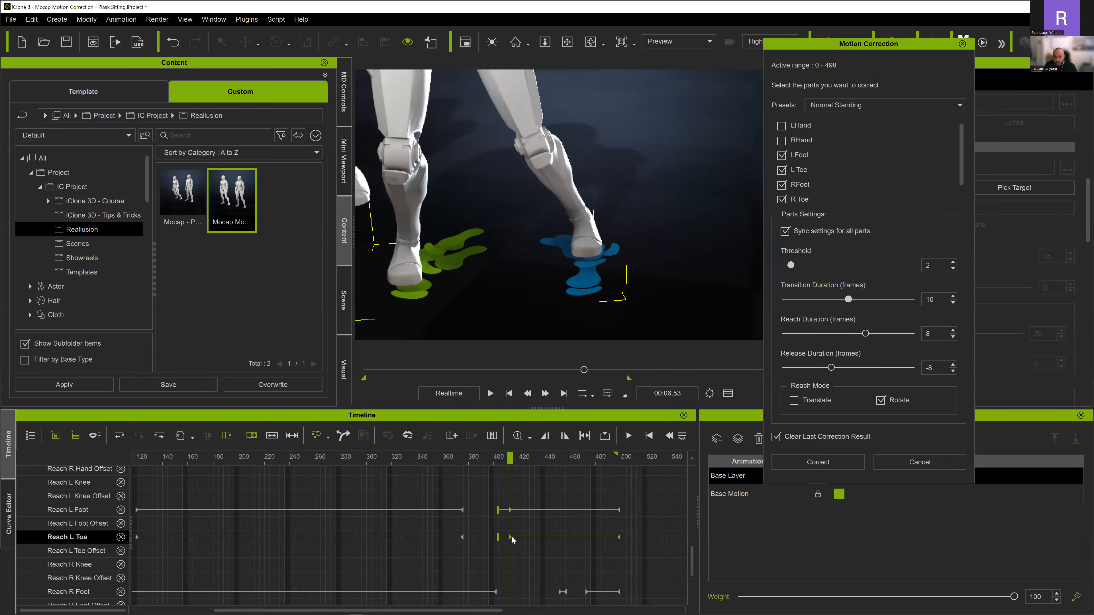
# - Shift the last Reach L Foot and Reach L Toe start keys to about frame 422 and replay the standing-up section
pyautogui.press('space')
pyautogui.press('space')
pyautogui.moveTo(389, 460); pyautogui.dragTo(353, 459)
pyautogui.press('space')
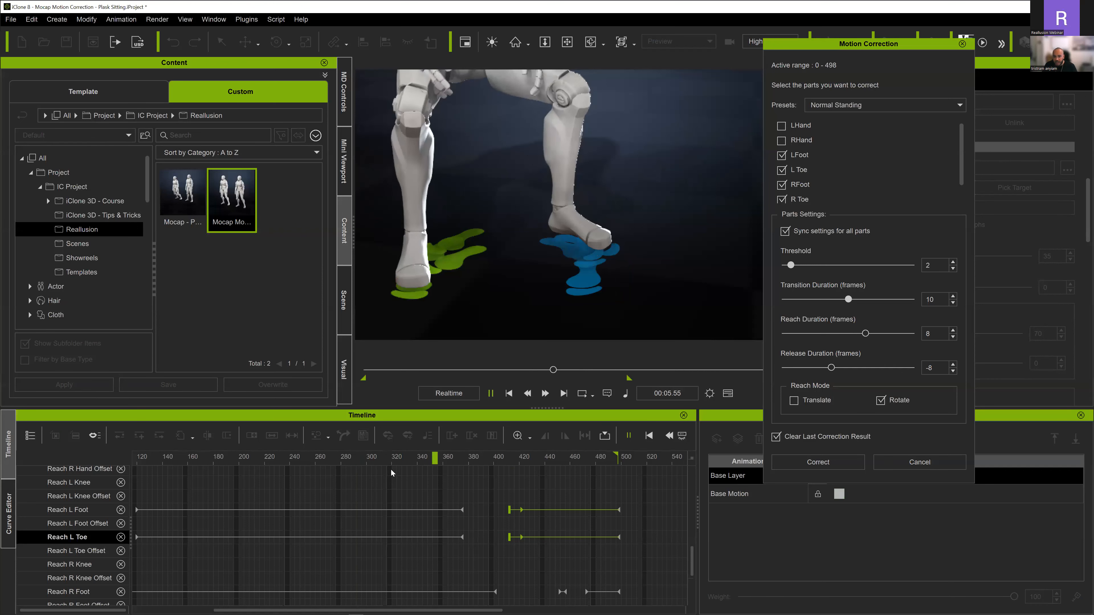
# - Shift the Reach L Foot and Reach L Toe release keys from frame 375 to about frame 391
pyautogui.press('space')
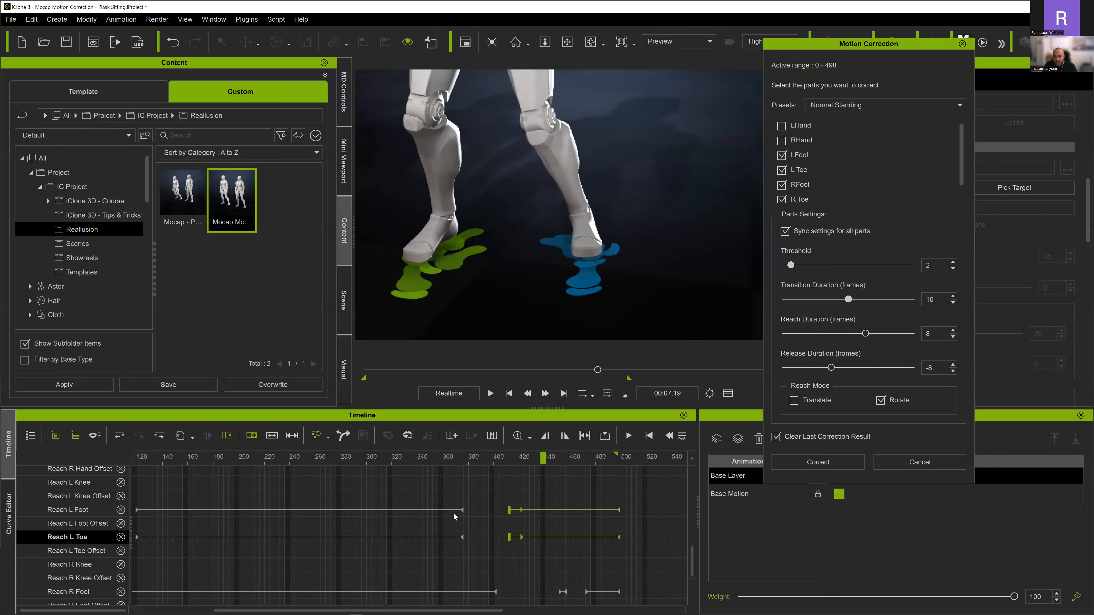
pyautogui.click(462, 509)
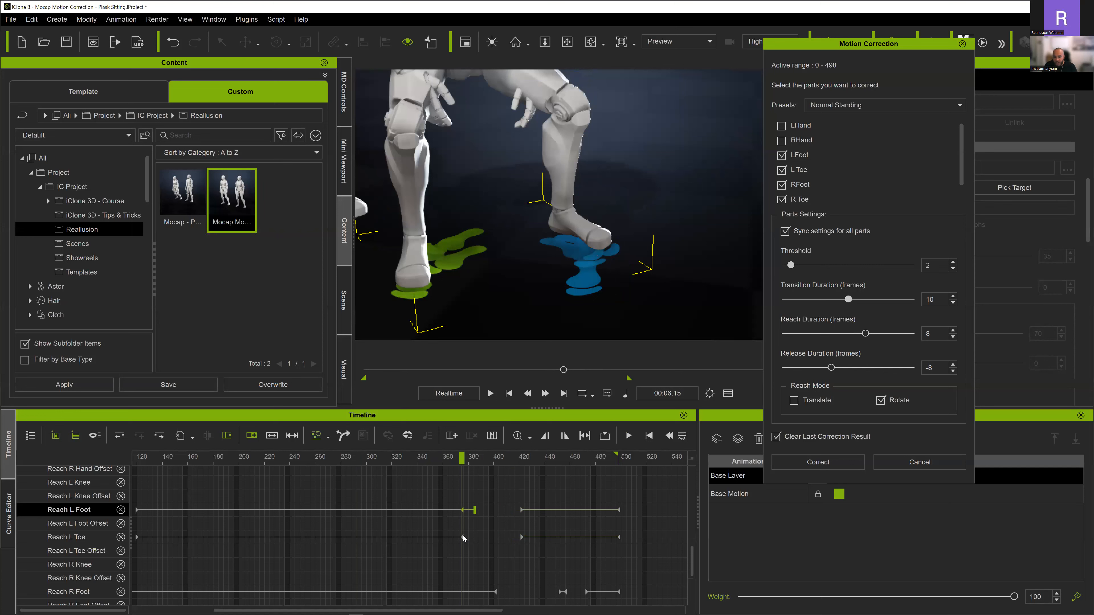
pyautogui.click(463, 537)
pyautogui.moveTo(463, 537); pyautogui.dragTo(492, 538)
# - Replay the standing-up section and the motion from the early frames to check the left foot's release
pyautogui.click(333, 458)
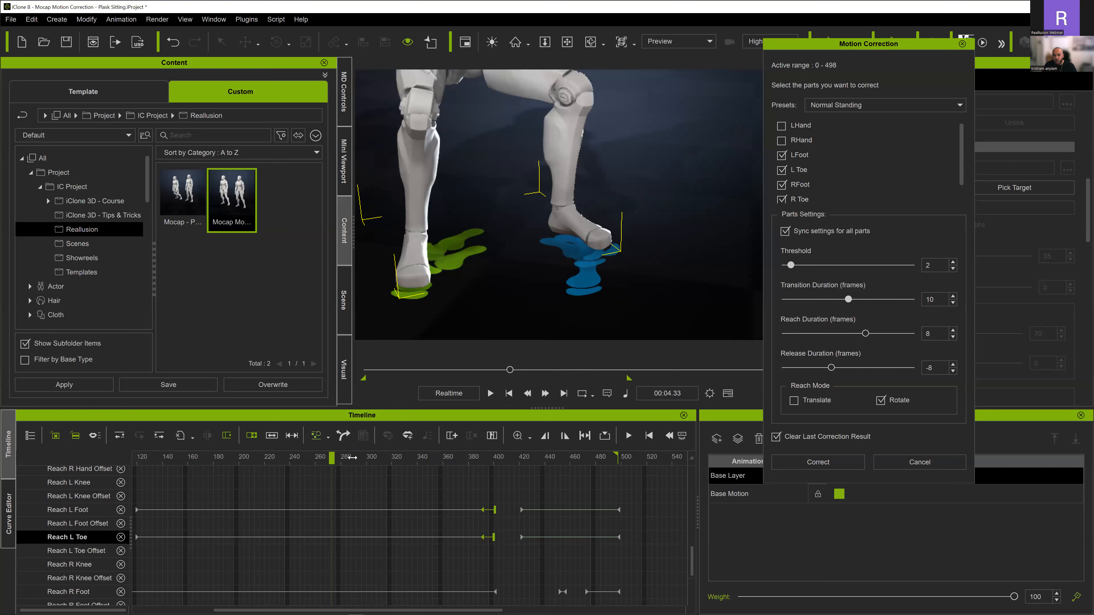
pyautogui.press('space')
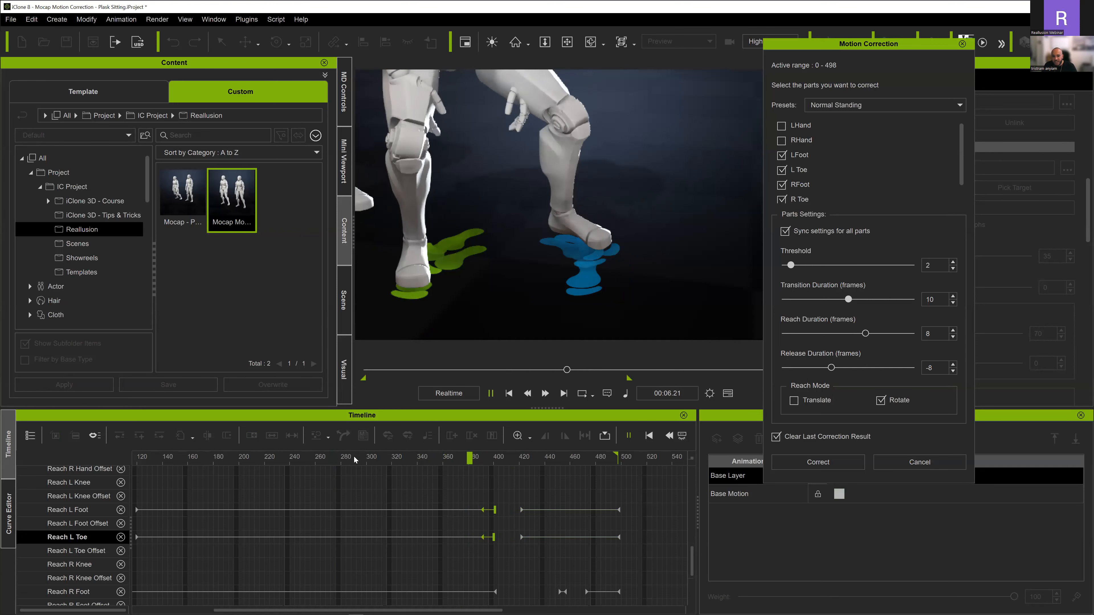
pyautogui.press('space')
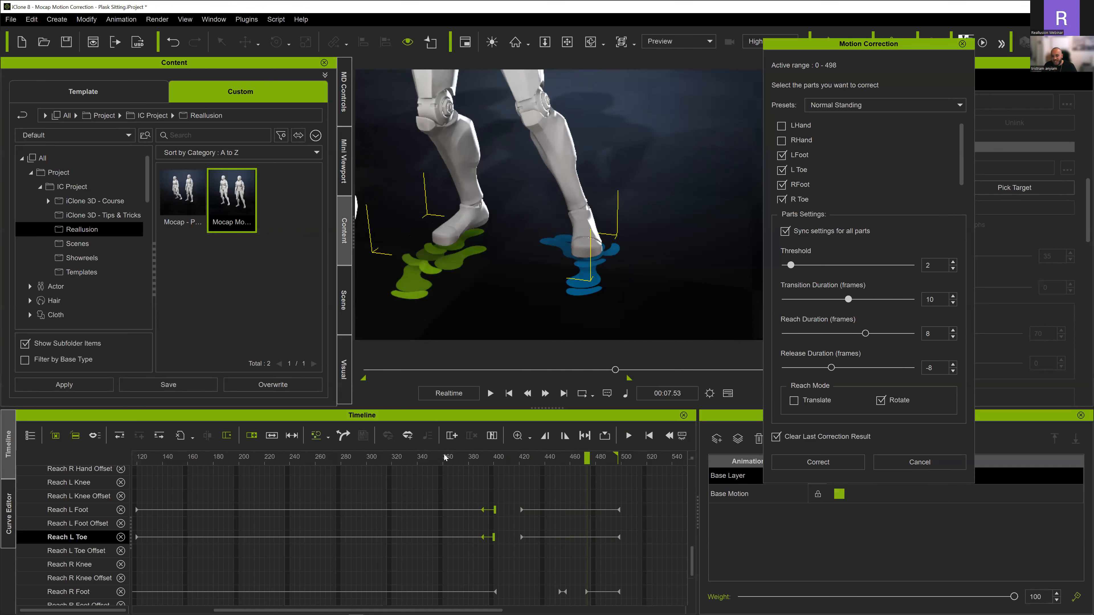
pyautogui.click(390, 457)
pyautogui.press('space')
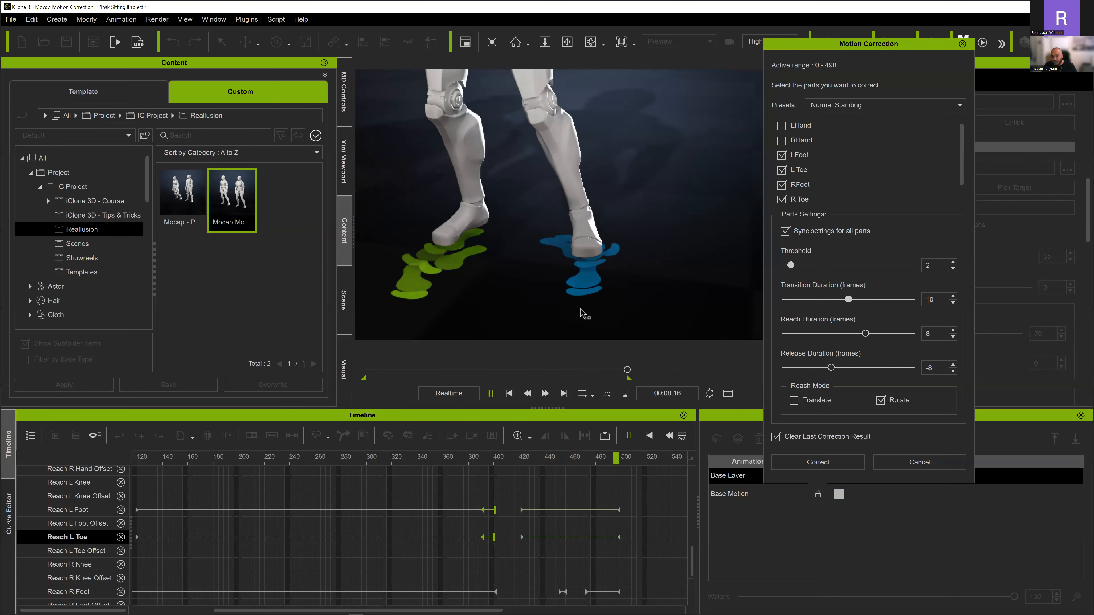
pyautogui.press('space')
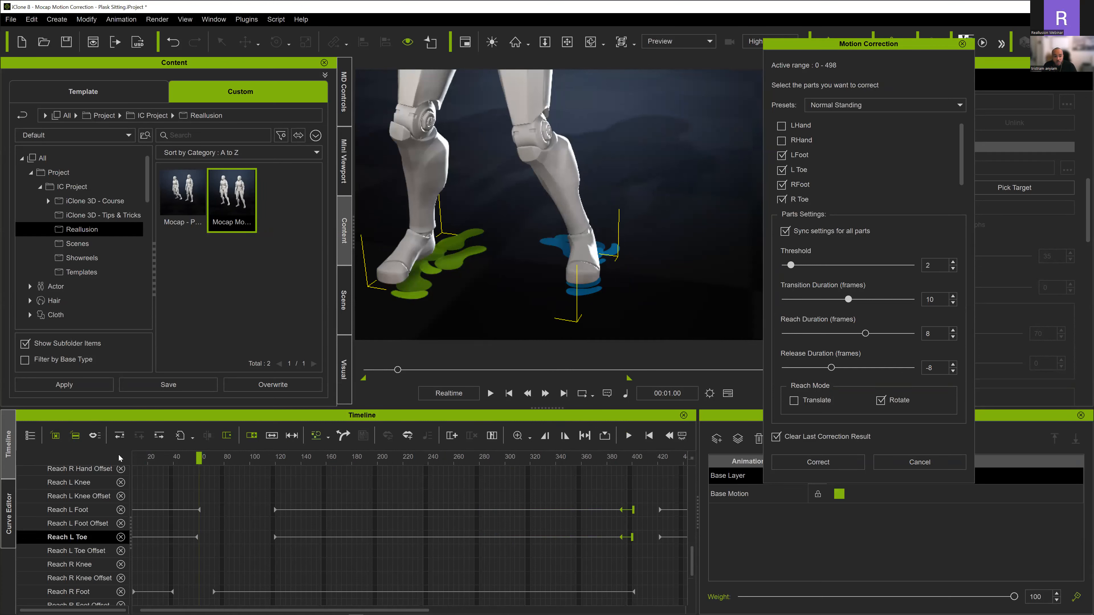
pyautogui.press('space')
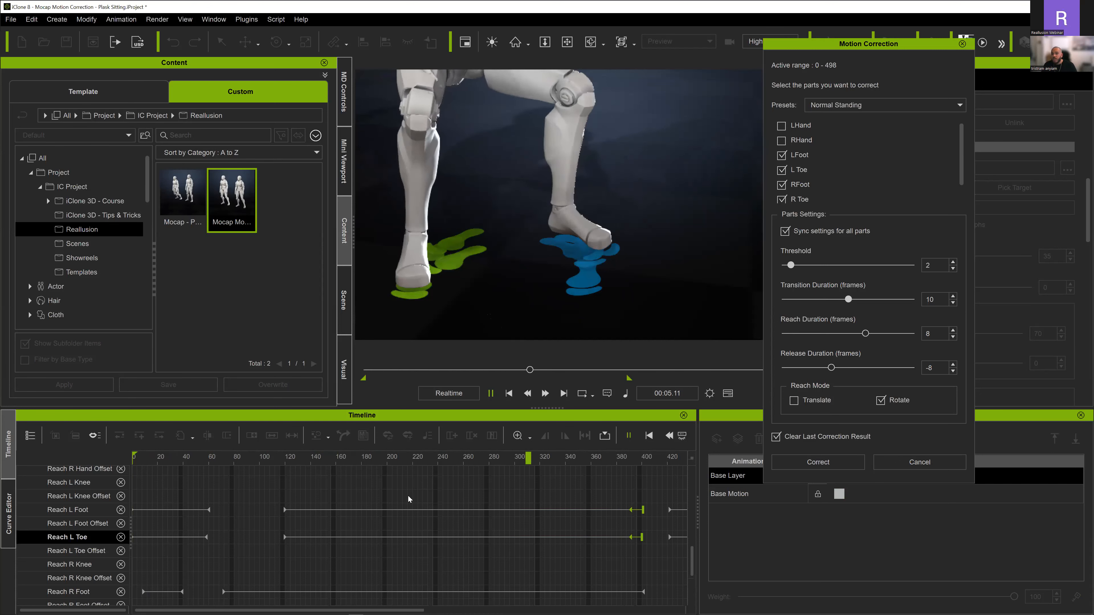
pyautogui.press('space')
# - Move the first Reach R Foot and Reach R Toe start keys to frame 0
pyautogui.scroll(-3, 413, 465)
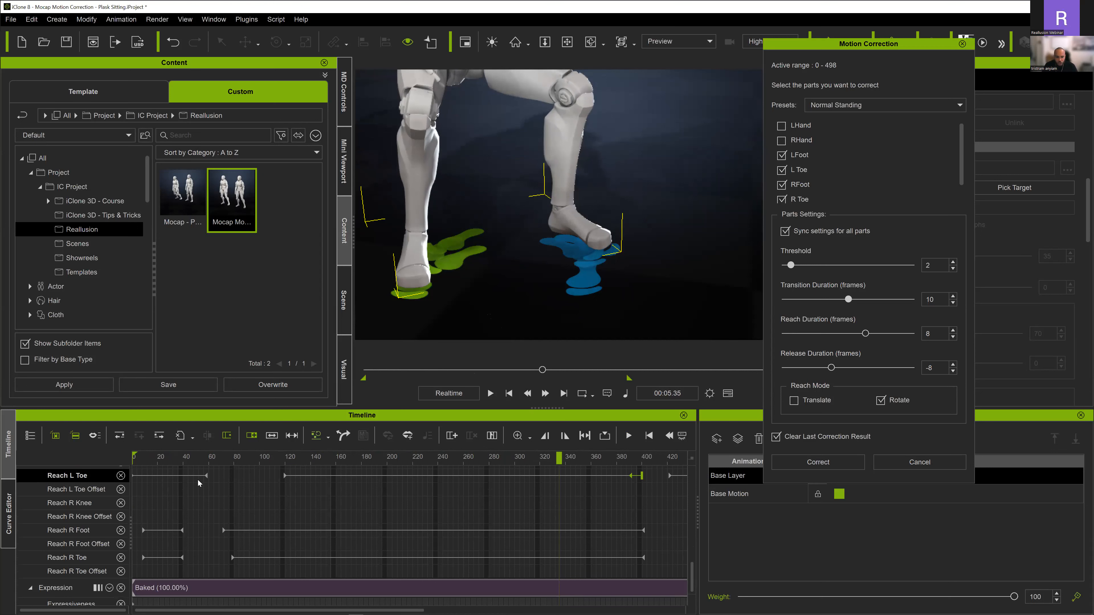
pyautogui.scroll(-1, 197, 479)
pyautogui.keyDown('ctrl'); pyautogui.scroll(4, 150, 531); pyautogui.keyUp('ctrl')
pyautogui.moveTo(162, 461); pyautogui.dragTo(96, 462)
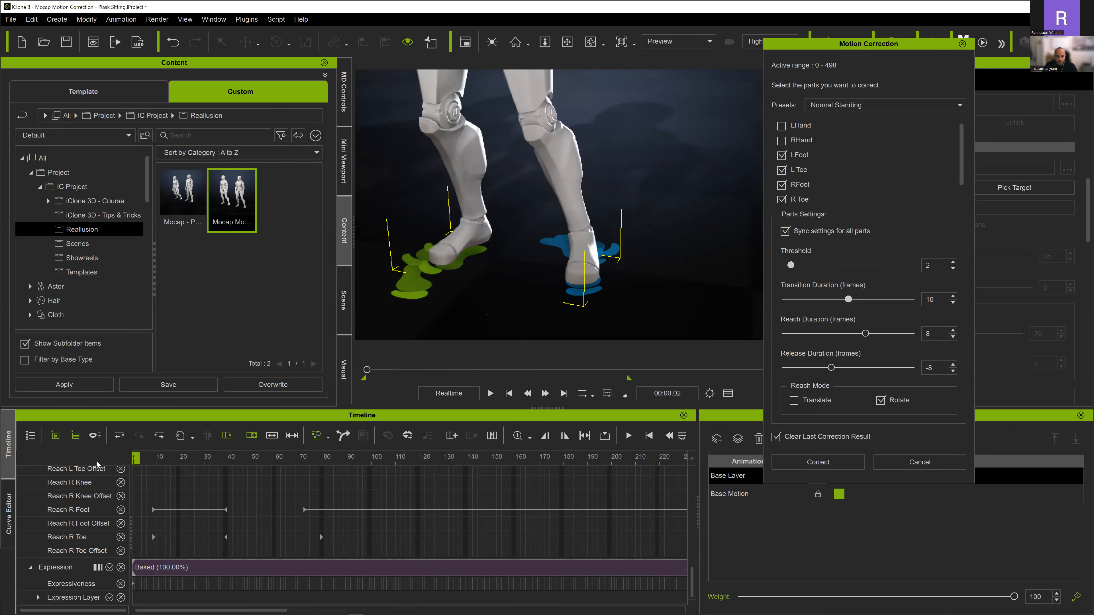
pyautogui.click(154, 509)
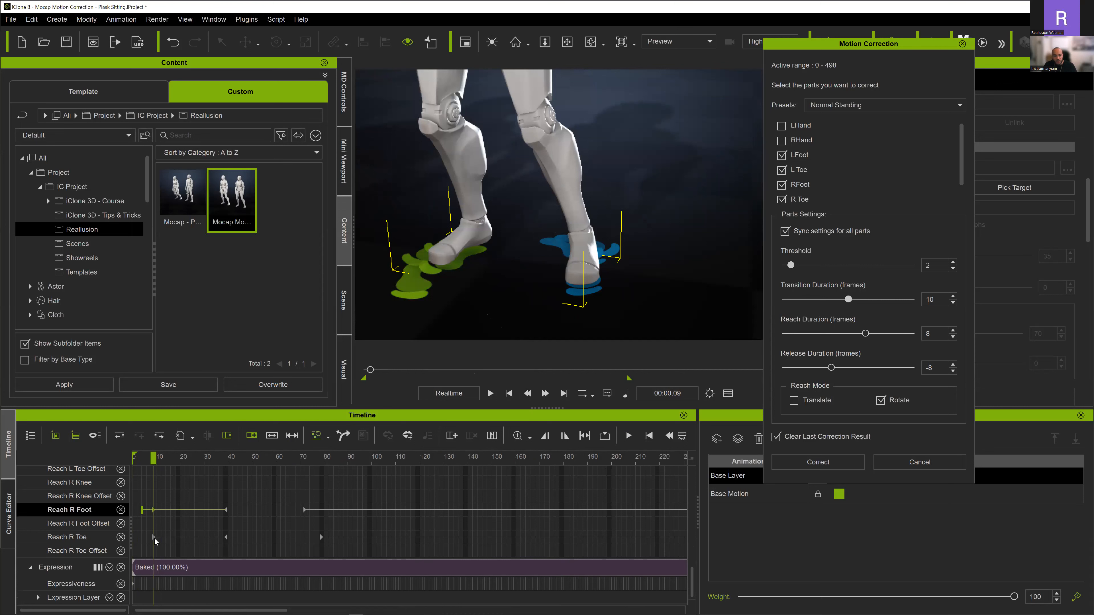
pyautogui.moveTo(154, 538); pyautogui.dragTo(135, 535)
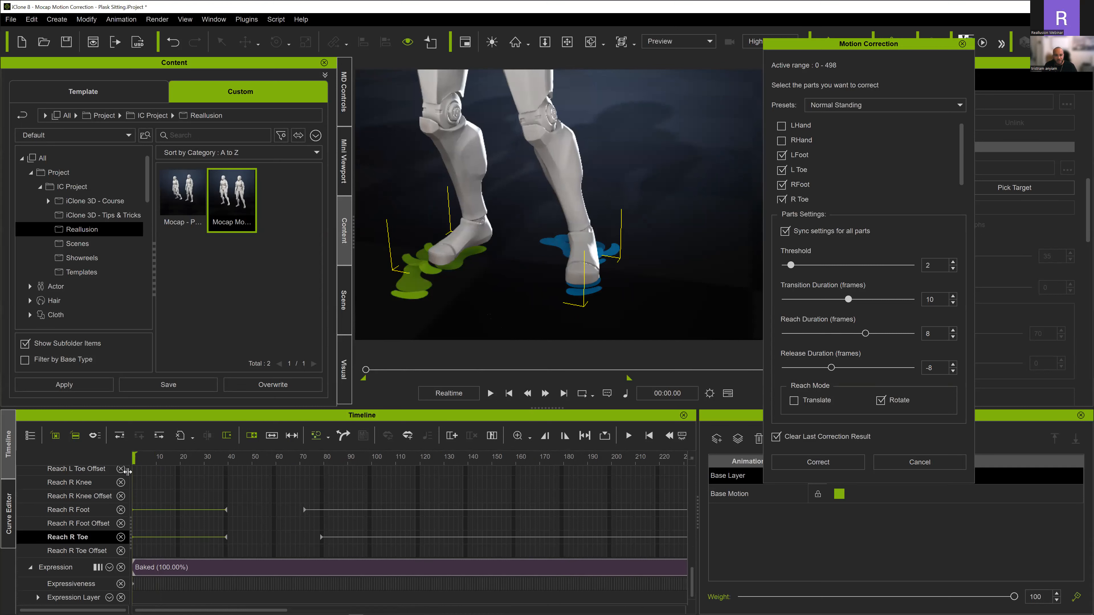
# - Replay the opening frames to check how the right foot steps and plants
pyautogui.moveTo(134, 459); pyautogui.dragTo(221, 453)
pyautogui.press('space')
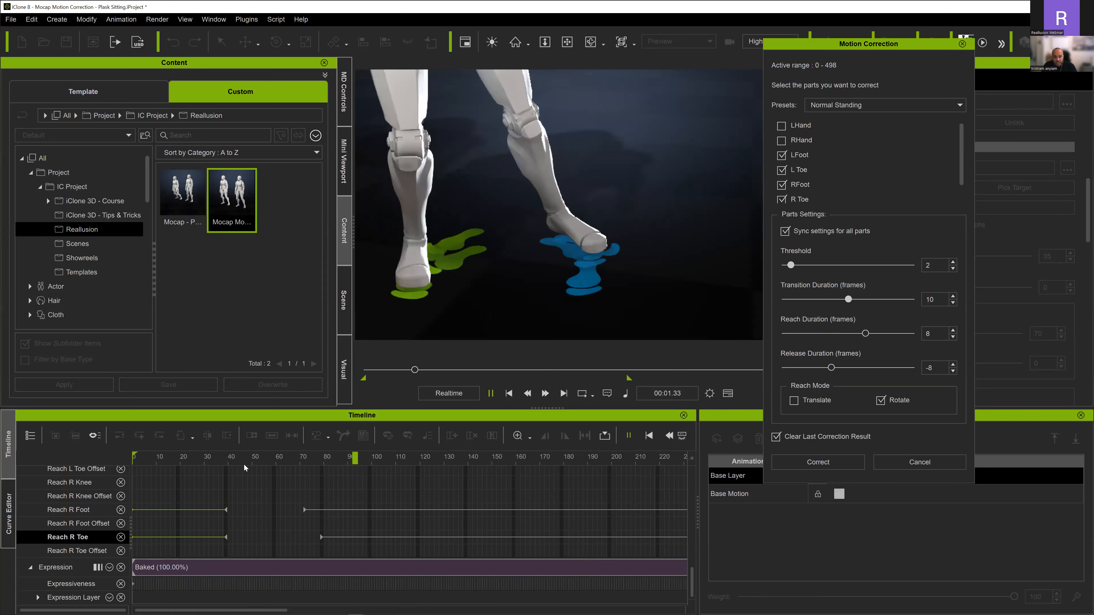
pyautogui.press('space')
pyautogui.moveTo(176, 457); pyautogui.dragTo(163, 456)
pyautogui.press('space')
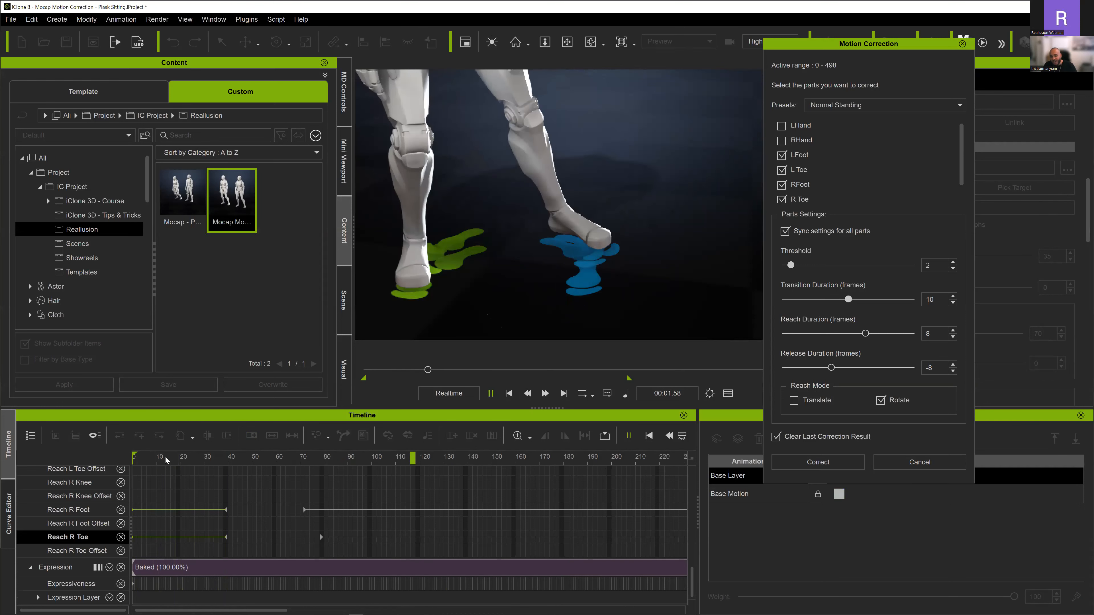
pyautogui.press('space')
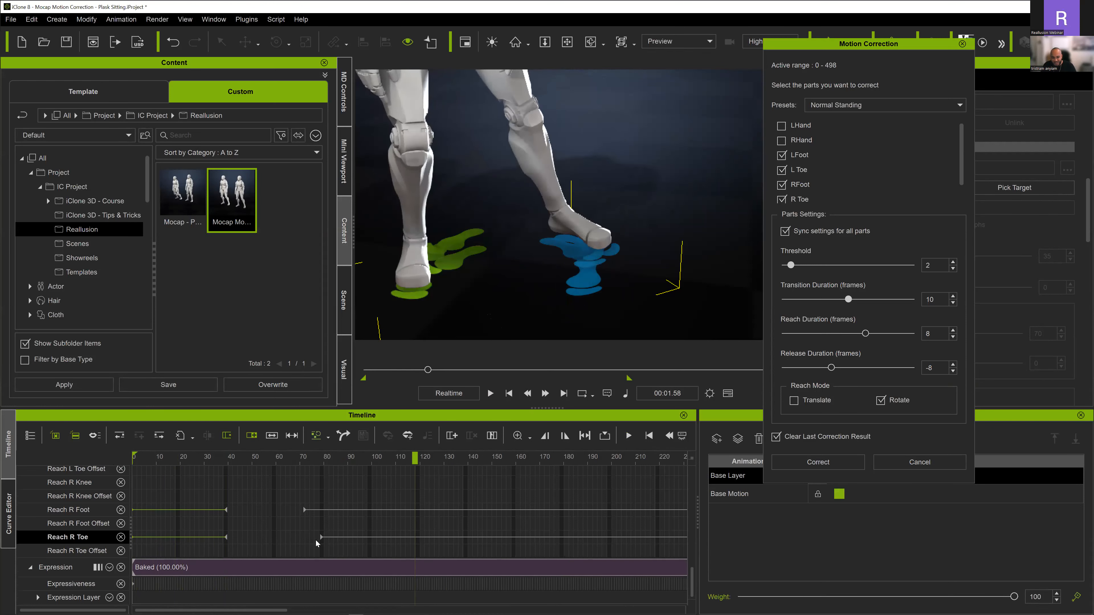
# - Align the second Reach R Toe start key with Reach R Foot at frame 72 and replay the step
pyautogui.moveTo(306, 537); pyautogui.dragTo(305, 536)
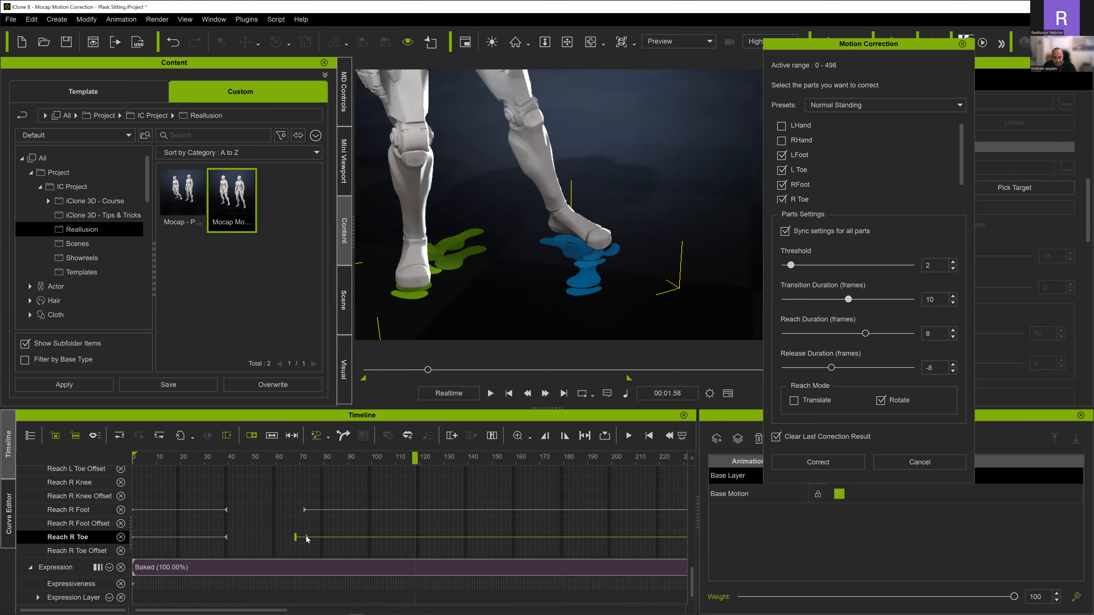
pyautogui.click(197, 460)
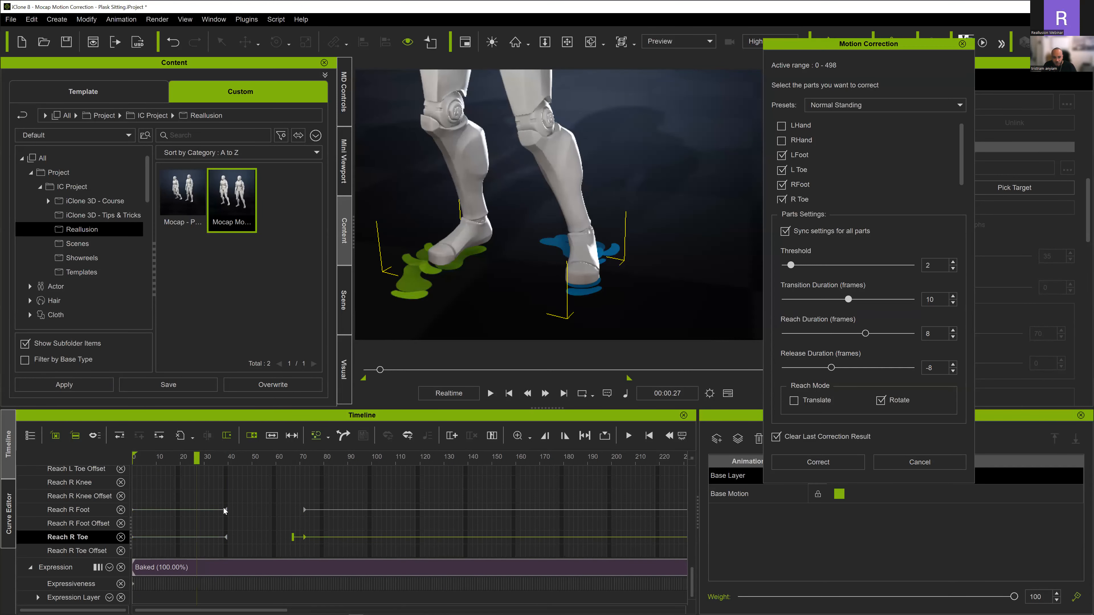
pyautogui.press('space')
pyautogui.press('space')
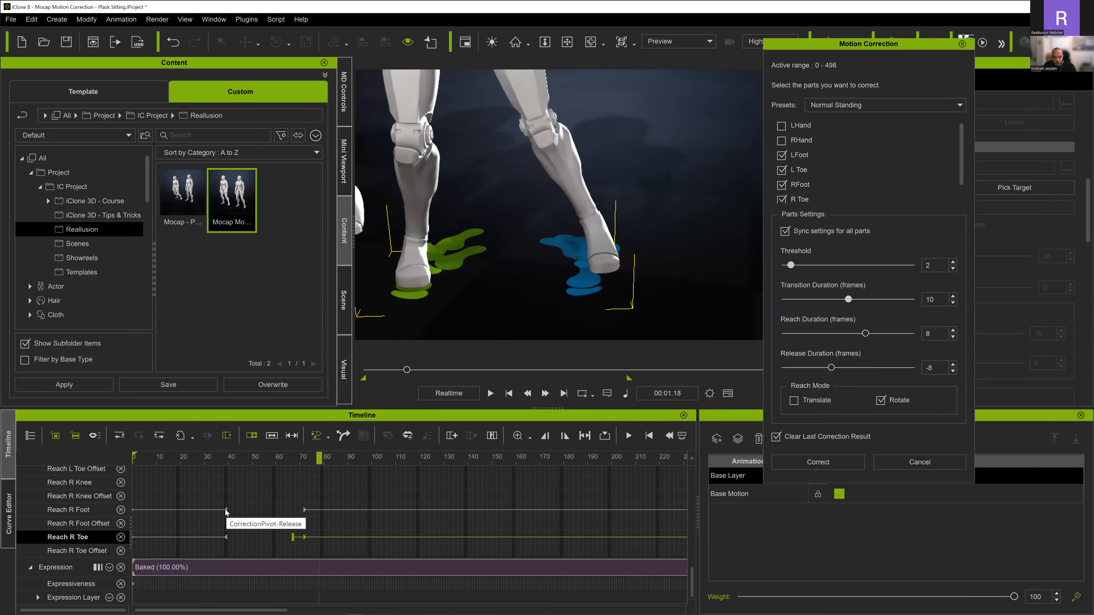
# - Extend the first Reach R Foot and Reach R Toe release transitions to about frame 49 and replay the step
pyautogui.click(225, 510)
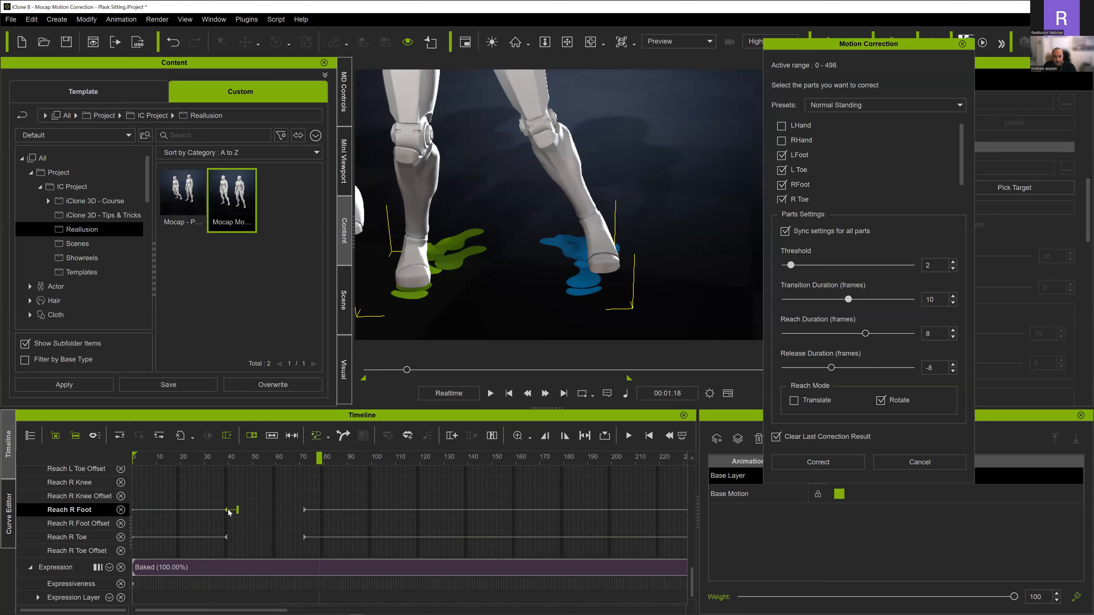
pyautogui.click(225, 538)
pyautogui.moveTo(237, 510); pyautogui.dragTo(251, 535)
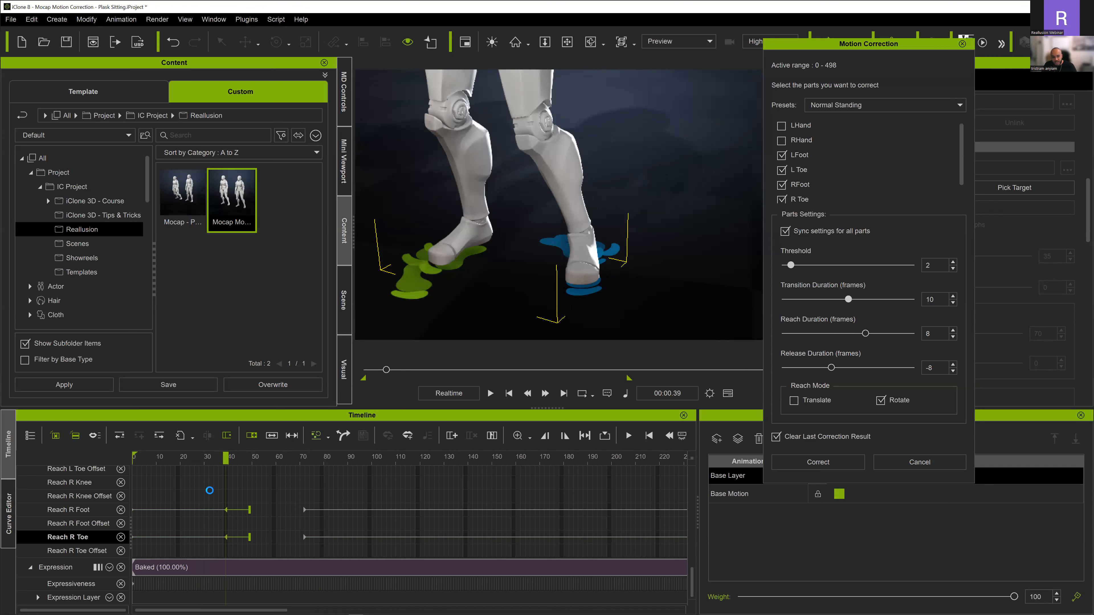
pyautogui.press('space')
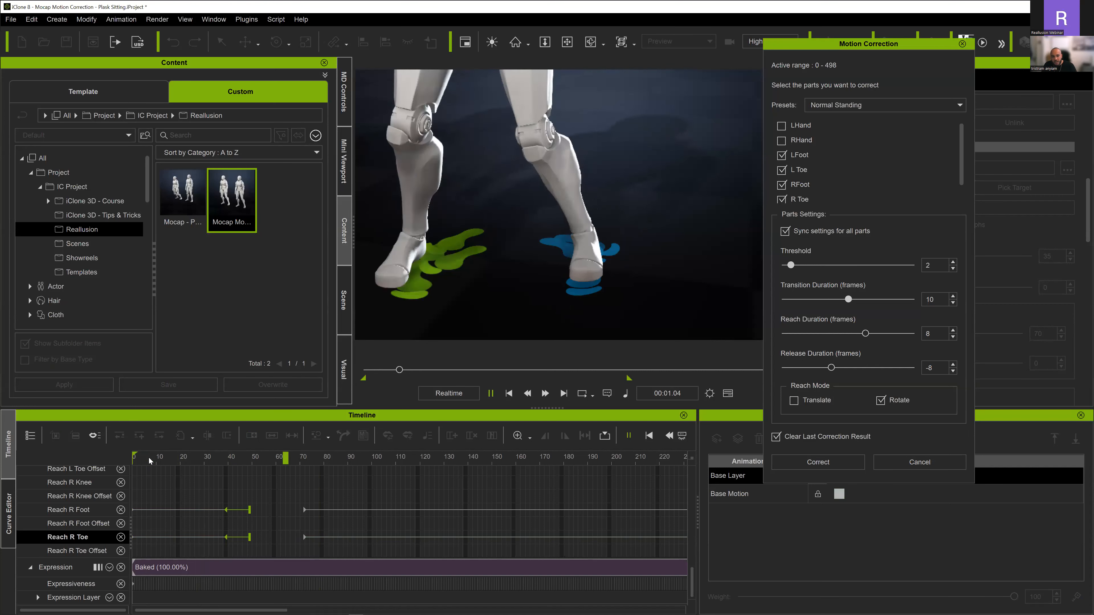
pyautogui.press('space')
# - Lengthen the transitions into the second Reach R Foot and Reach R Toe start keys to begin near frame 60, and replay the motion
pyautogui.scroll(-1, 284, 512)
pyautogui.click(286, 510)
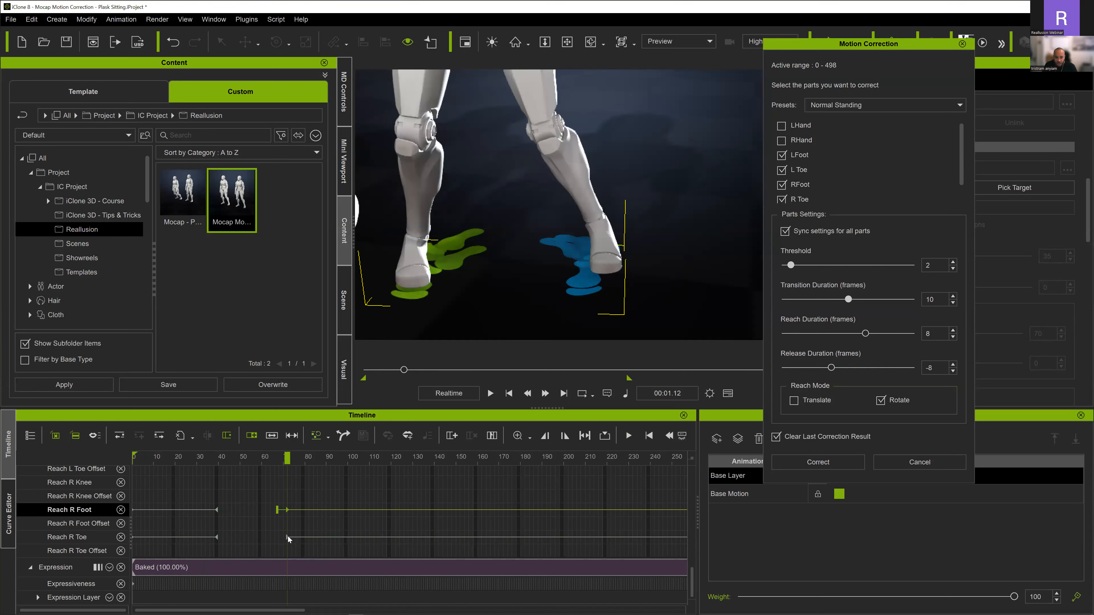
pyautogui.click(286, 536)
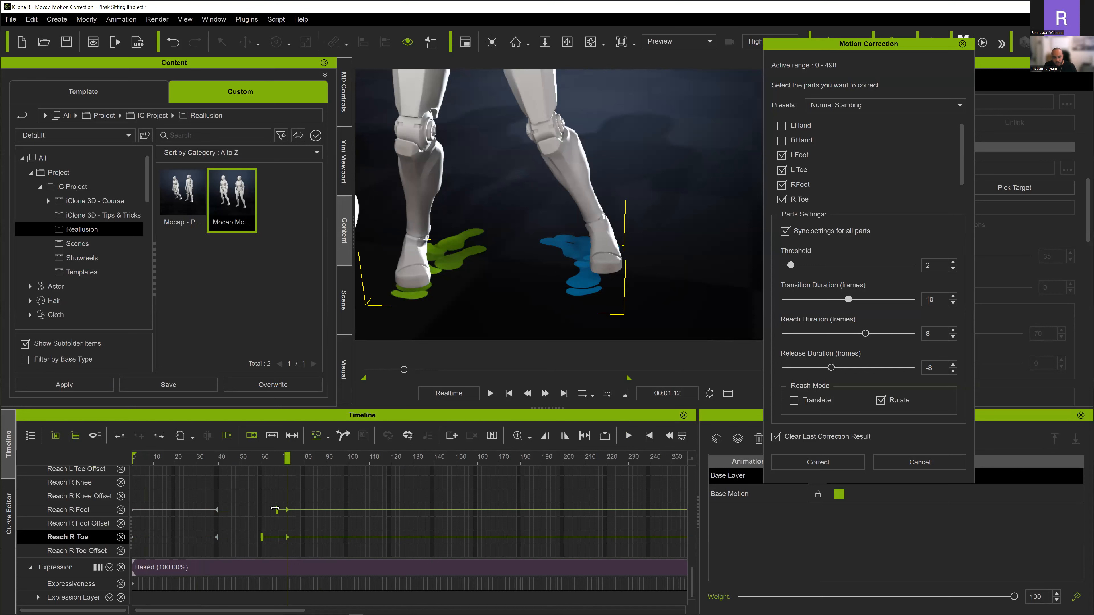
pyautogui.moveTo(275, 508); pyautogui.dragTo(263, 511)
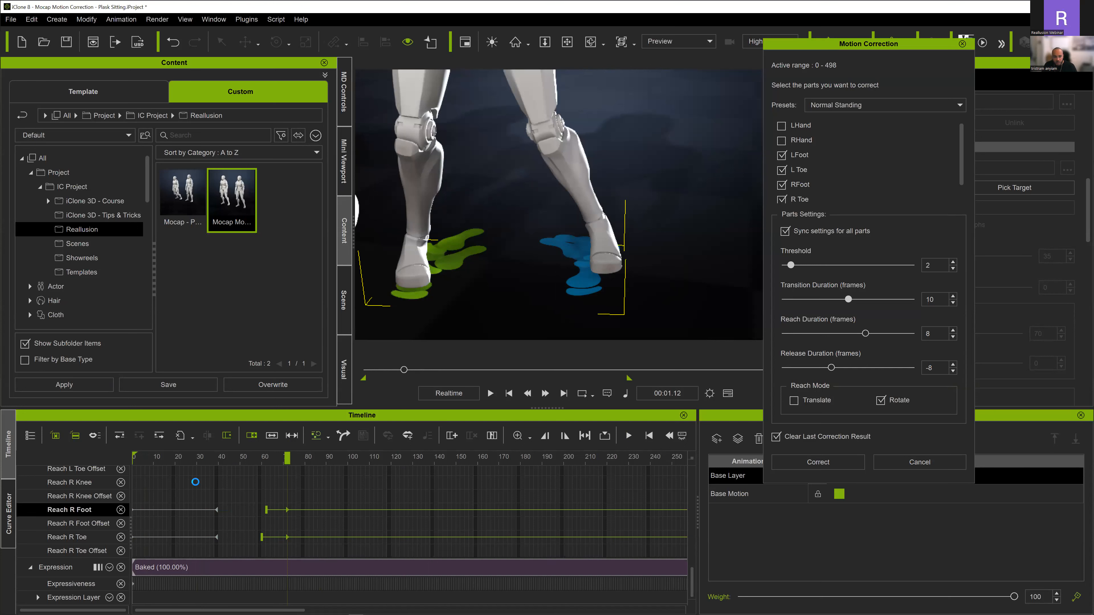
pyautogui.press('space')
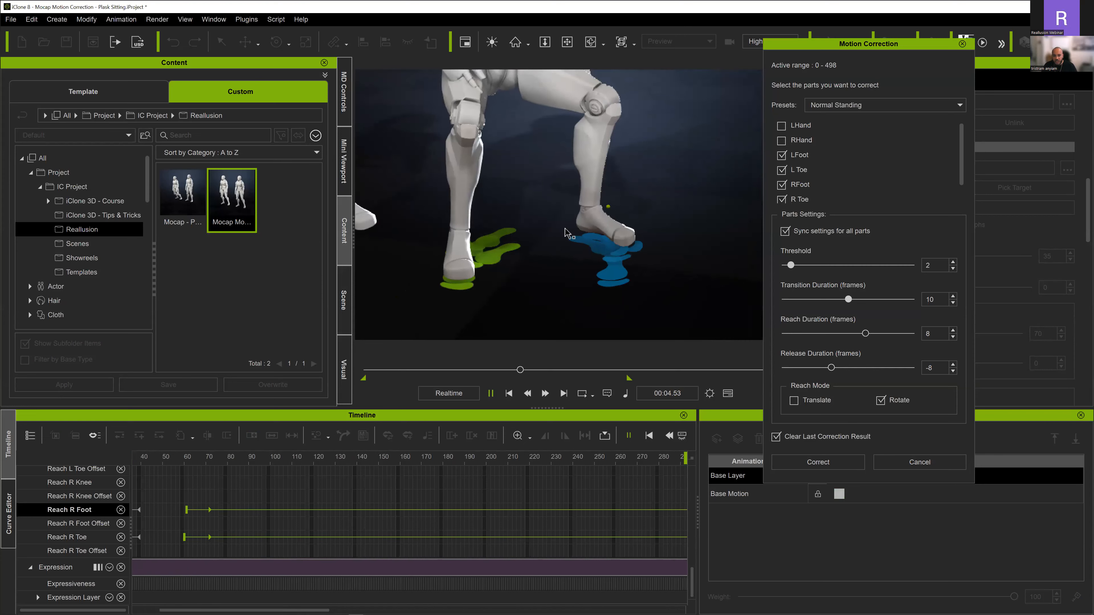
pyautogui.keyDown('alt'); pyautogui.scroll(-3, 501, 524); pyautogui.keyUp('alt')
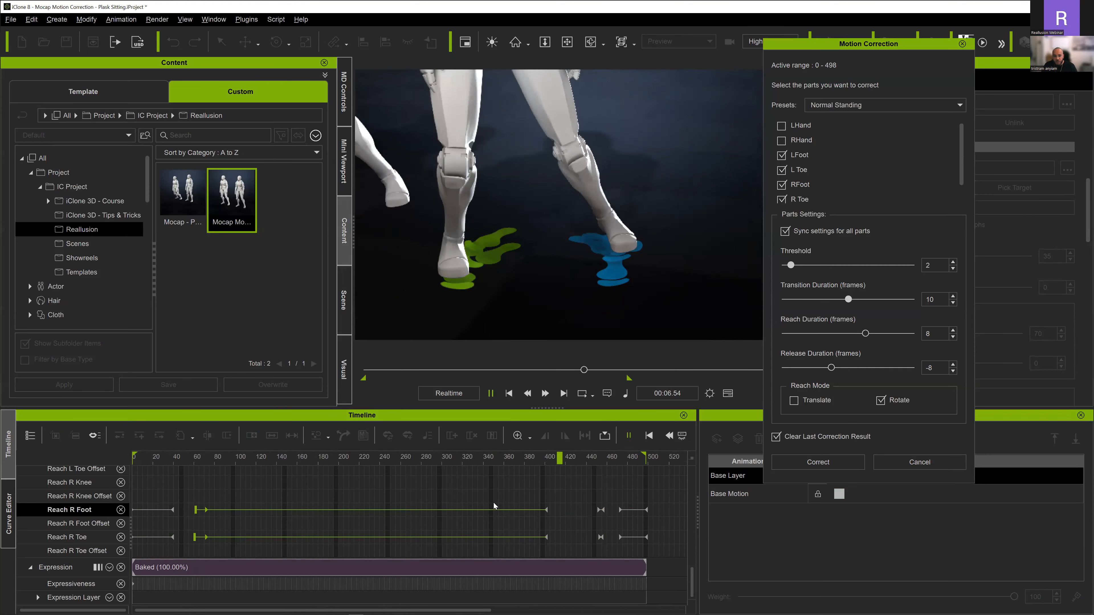
pyautogui.press('space')
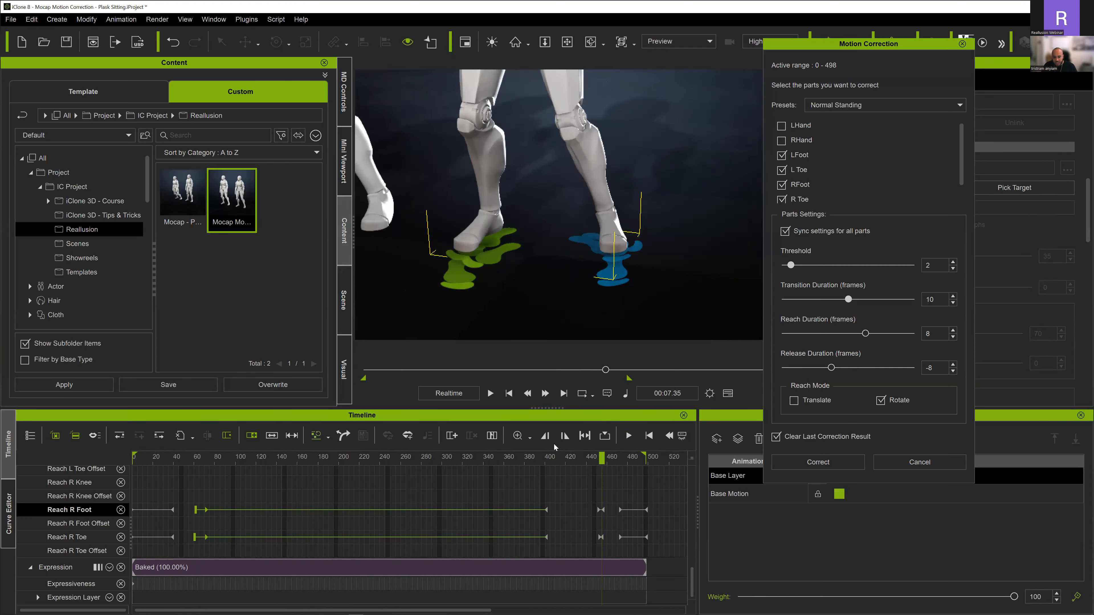
# - Delete the short Reach R Foot and Reach R Toe segments around frame 453
pyautogui.press('space')
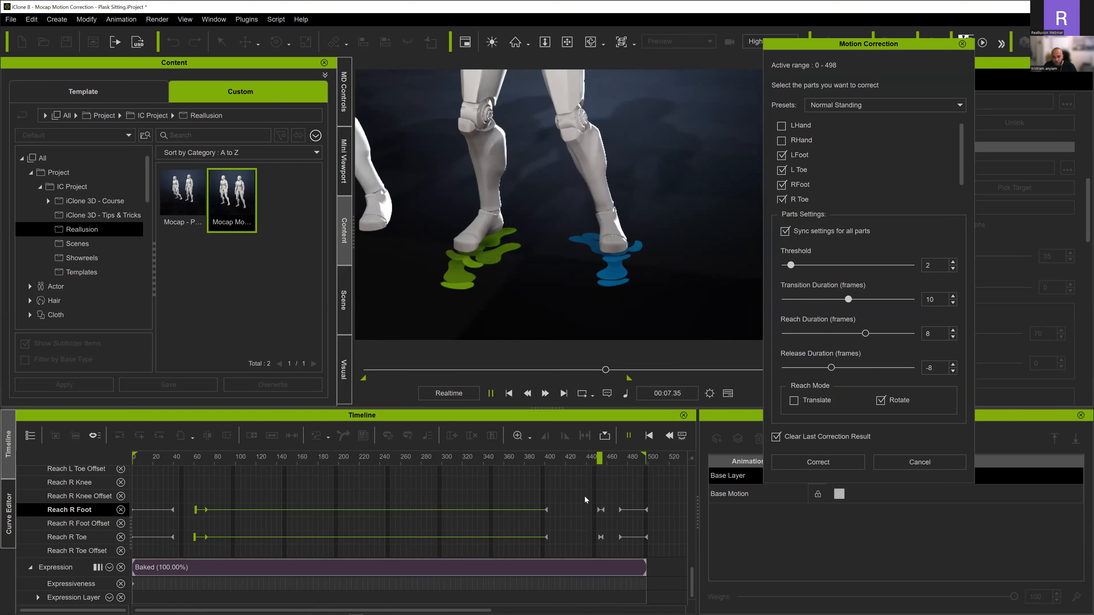
pyautogui.moveTo(581, 500); pyautogui.dragTo(604, 547)
pyautogui.press('Delete')
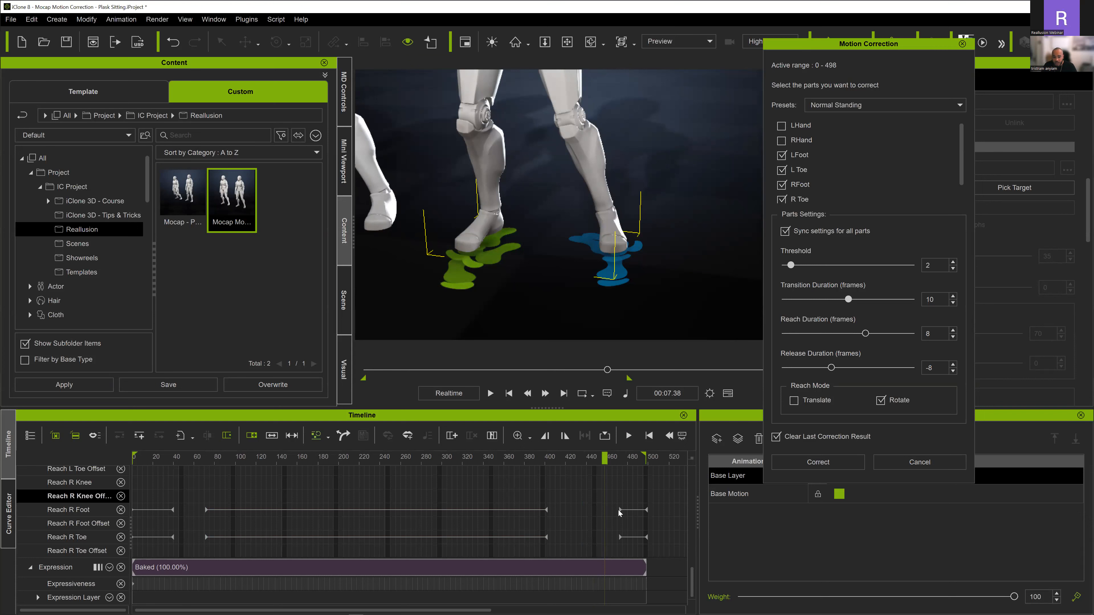
# - Move the last Reach R Foot and Reach R Toe start keys to frame 440 and replay the ending
pyautogui.click(618, 511)
pyautogui.click(619, 538)
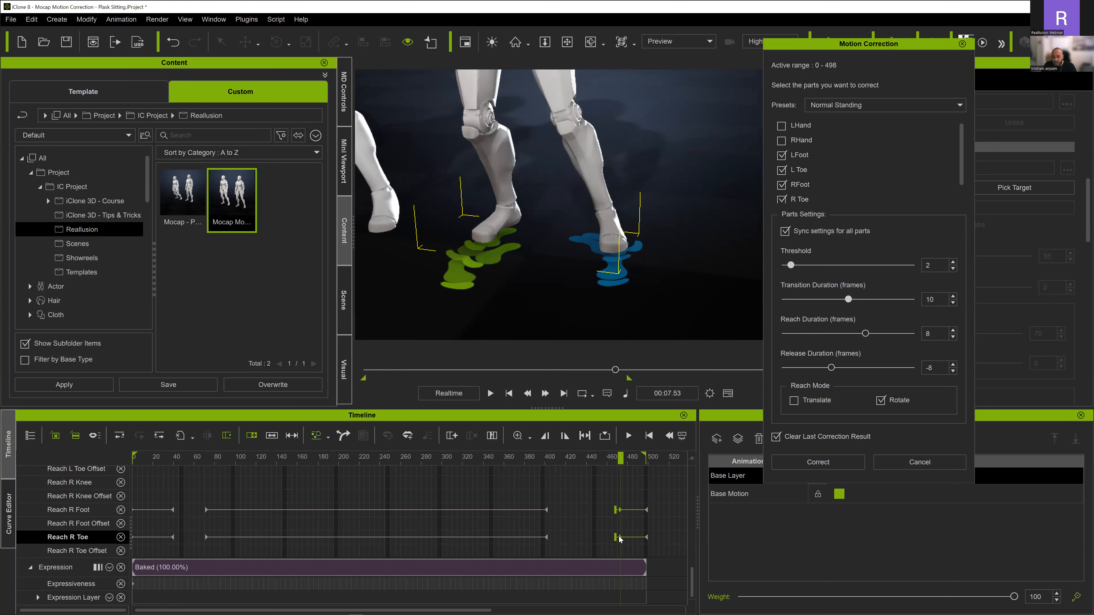
pyautogui.click(516, 461)
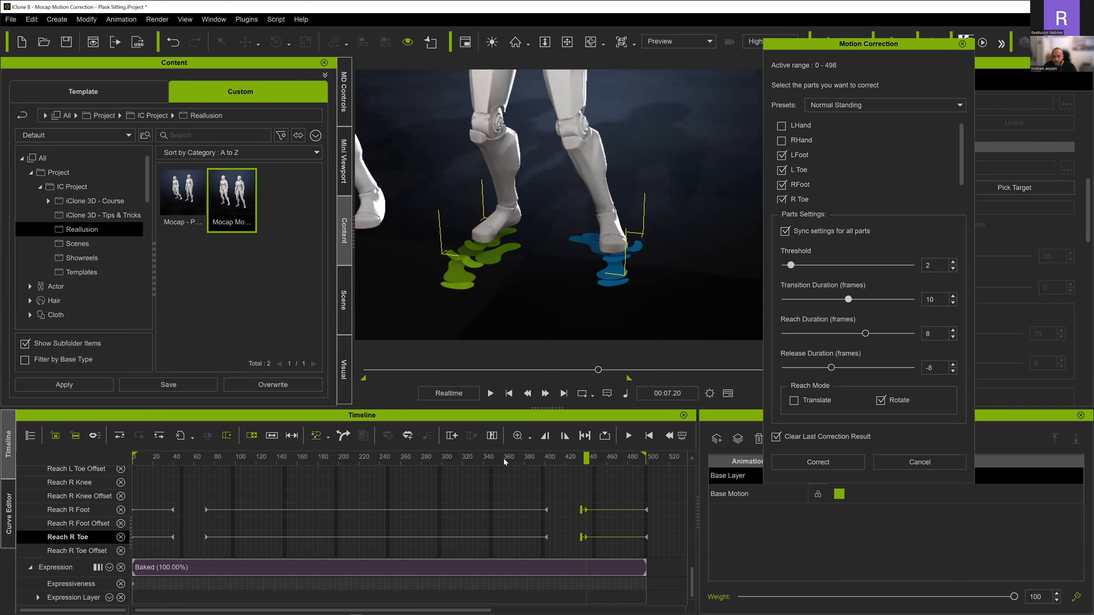
pyautogui.press('space')
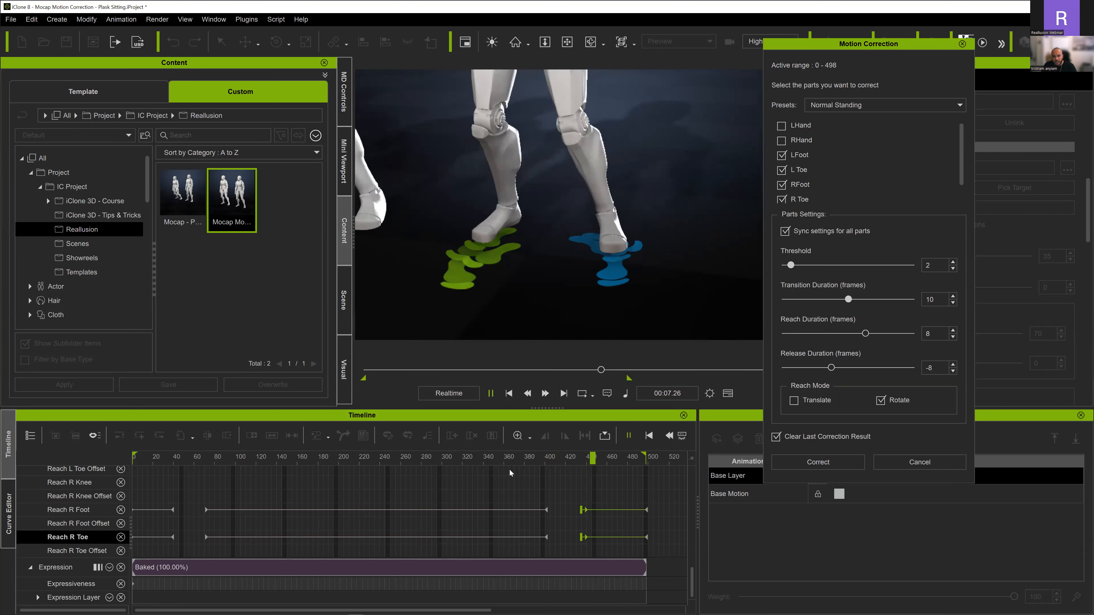
pyautogui.press('space')
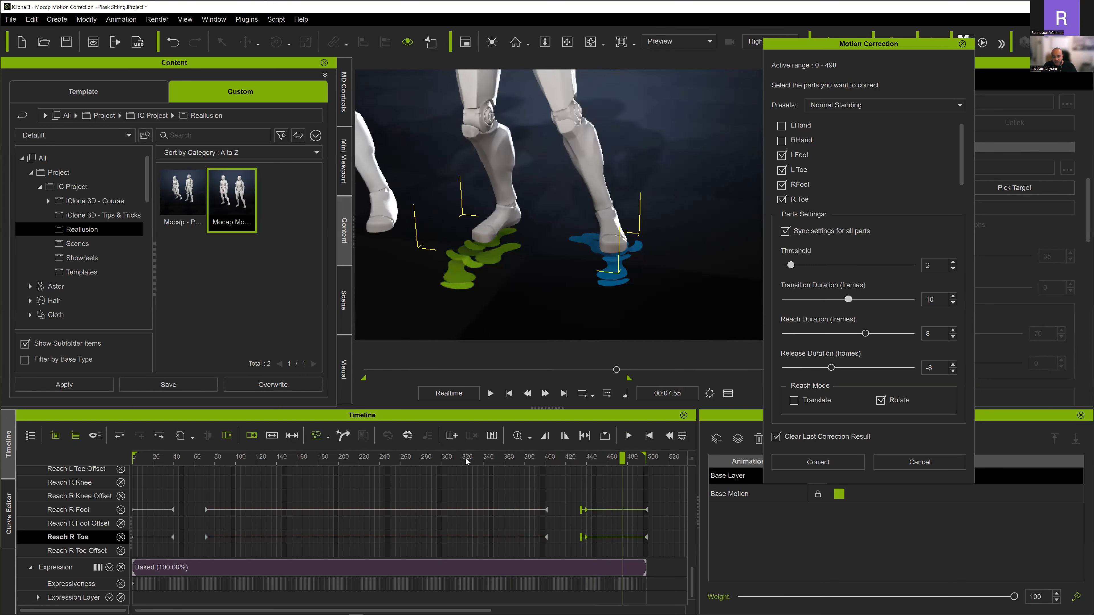
# - Move the second Reach R Foot and Reach R Toe release keys to about frame 404, extend their transitions to about frame 424, and replay
pyautogui.click(467, 461)
pyautogui.press('space')
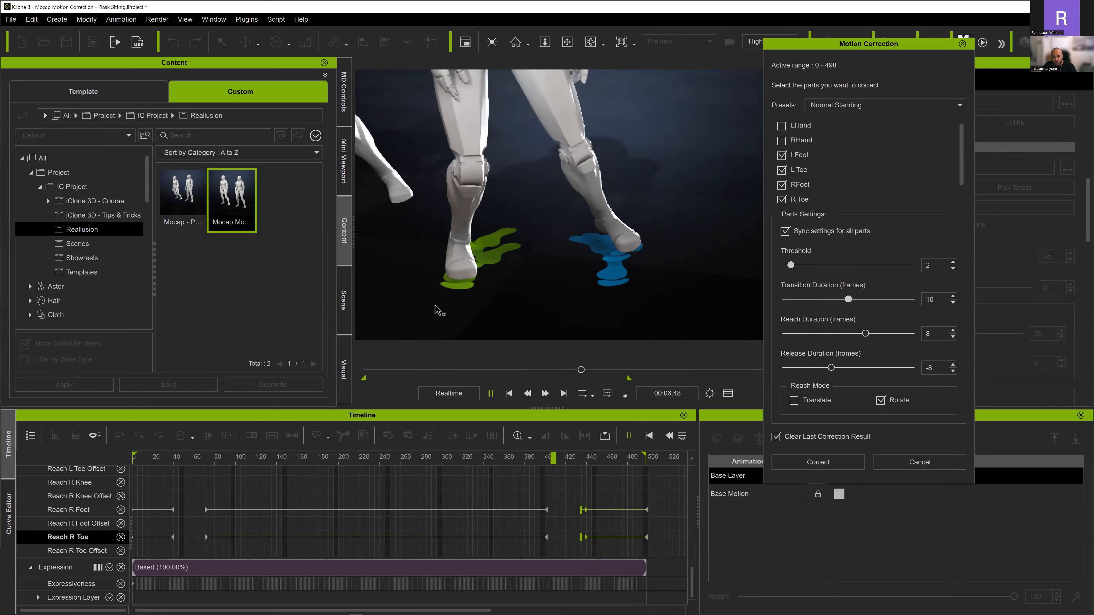
pyautogui.press('space')
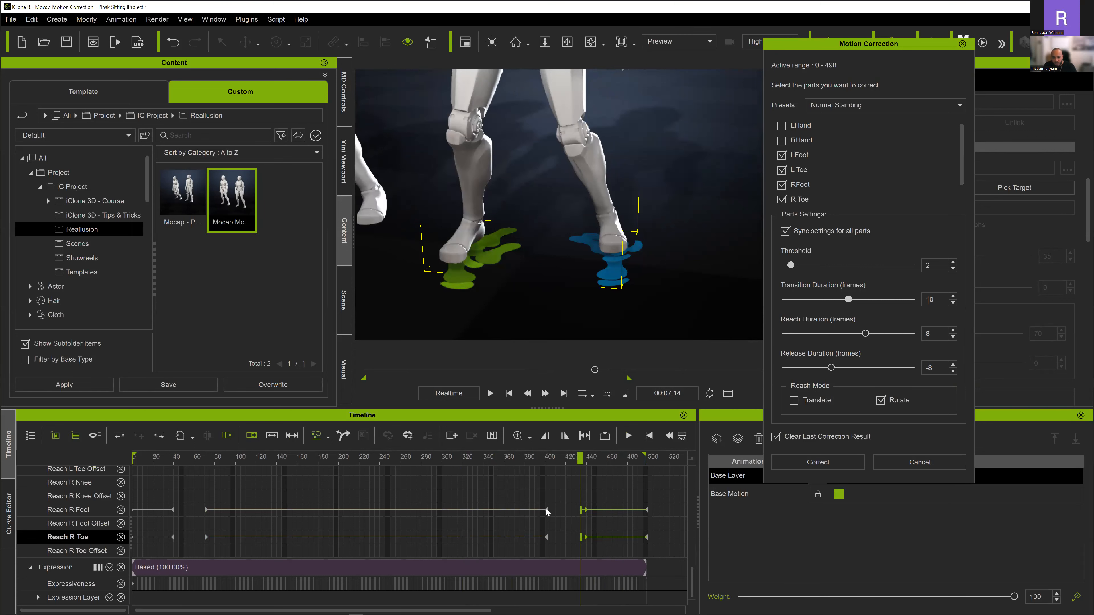
pyautogui.click(546, 509)
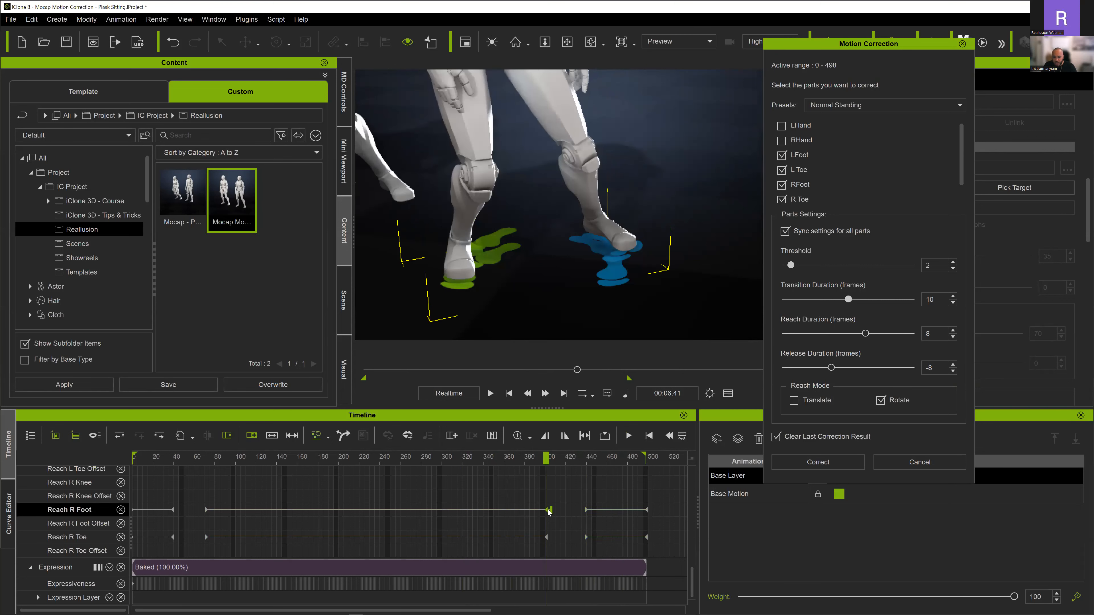
pyautogui.keyDown('ctrl'); pyautogui.click(546, 537); pyautogui.keyUp('ctrl')
pyautogui.click(550, 509)
pyautogui.moveTo(551, 537); pyautogui.dragTo(550, 512)
pyautogui.moveTo(481, 460); pyautogui.dragTo(427, 453)
pyautogui.press('space')
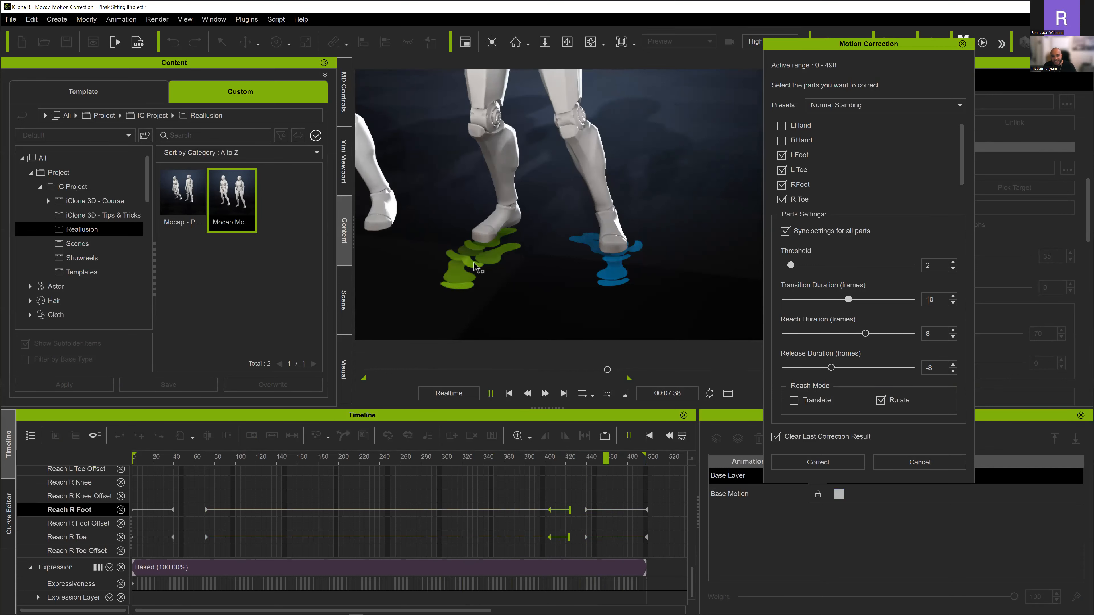
# - Move the last Reach R Foot and Reach R Toe start keys to frame 451, begin their transitions near frame 434, and replay the ending
pyautogui.scroll(3, 573, 520)
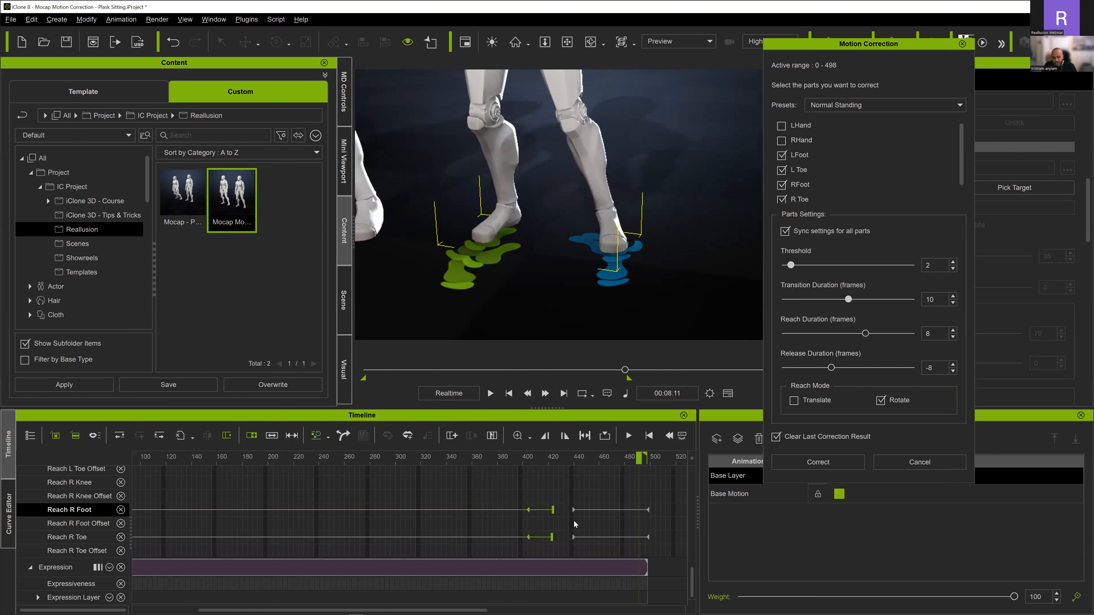
pyautogui.click(547, 511)
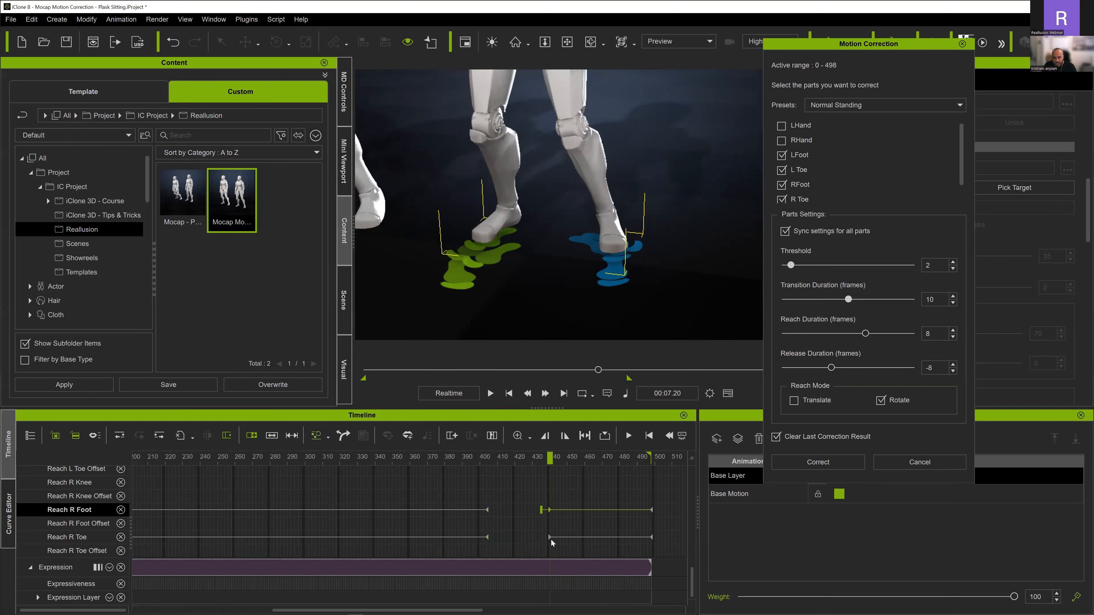
pyautogui.click(549, 537)
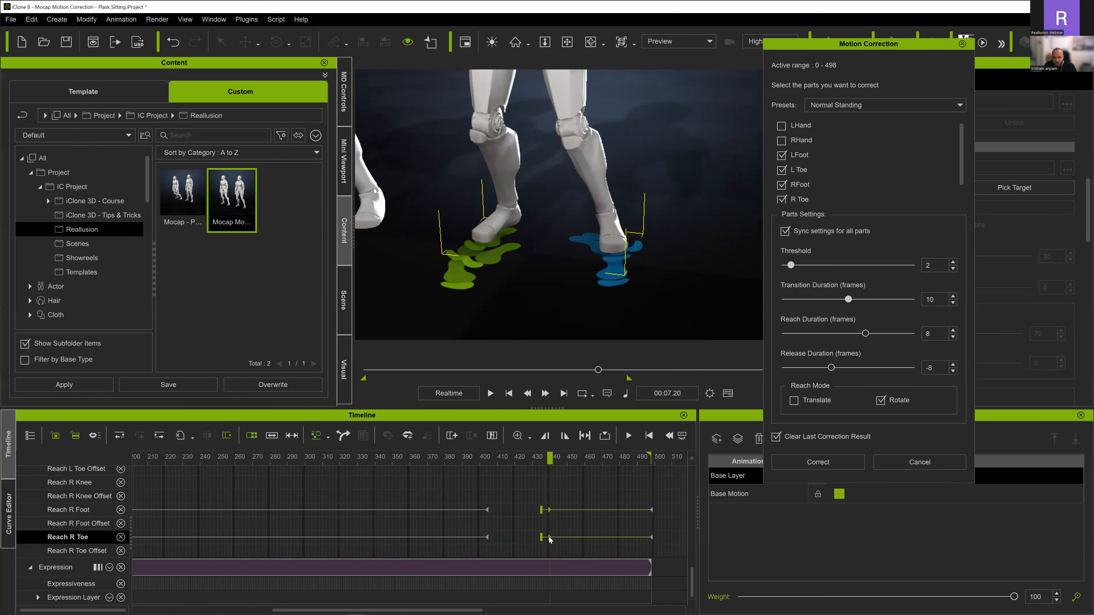
pyautogui.click(567, 537)
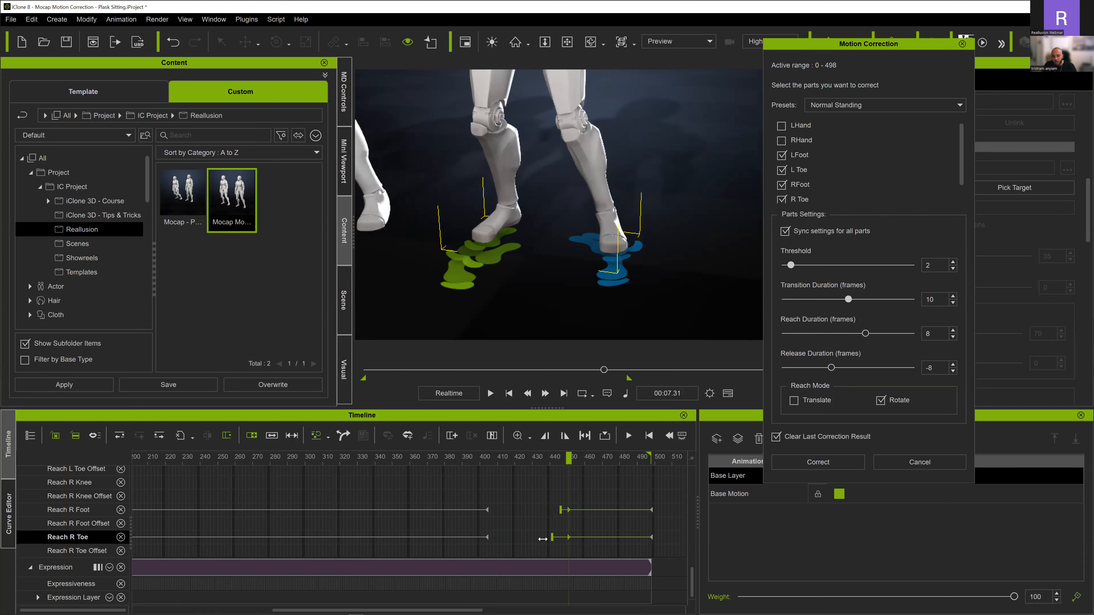
pyautogui.moveTo(561, 510); pyautogui.dragTo(550, 511)
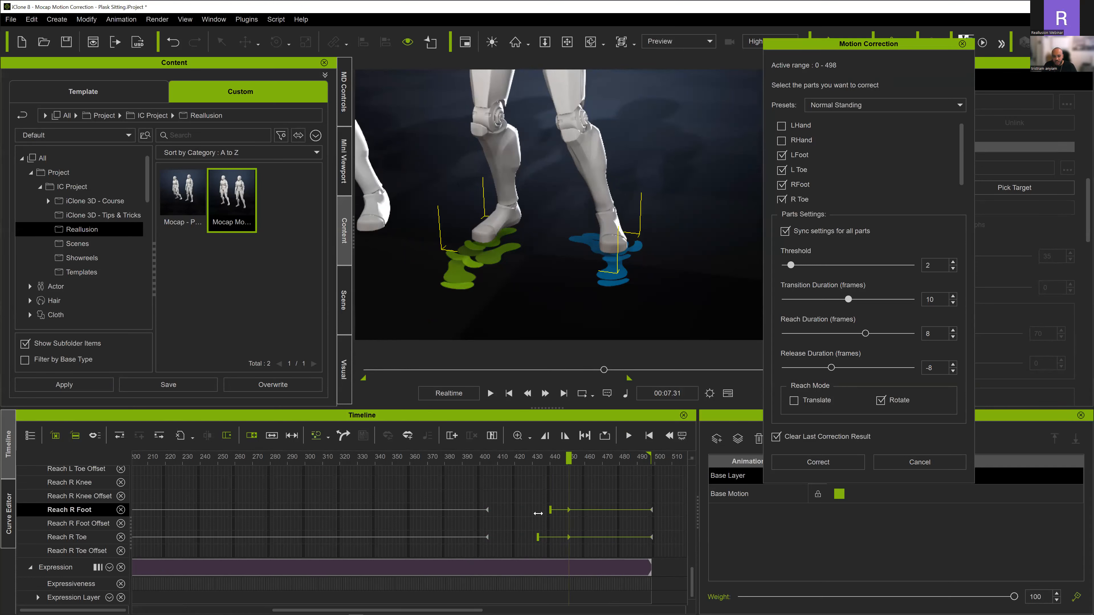
pyautogui.click(376, 459)
pyautogui.press('space')
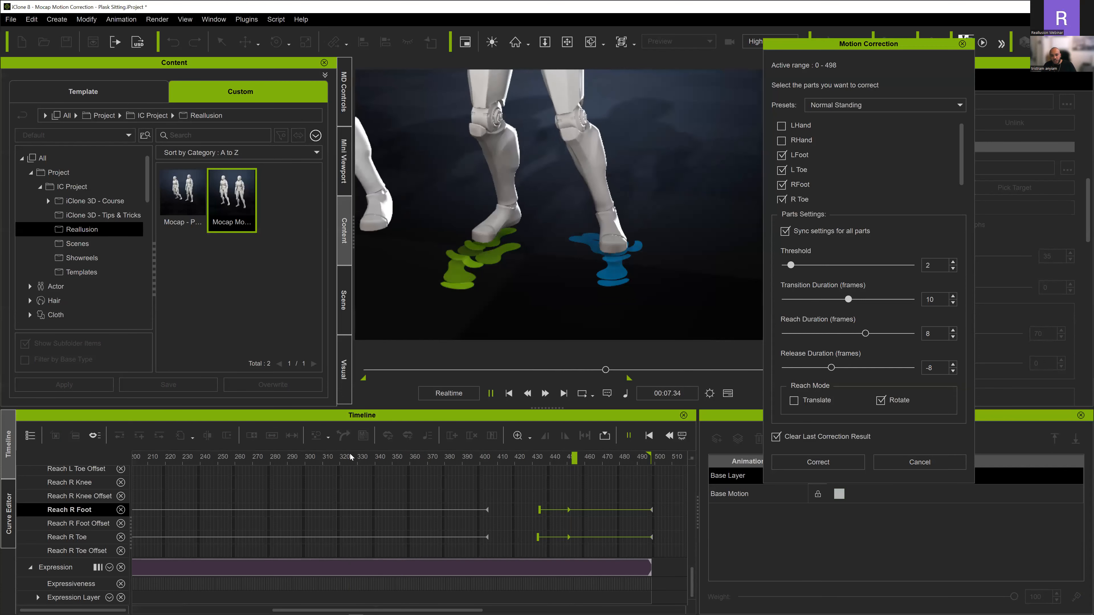
pyautogui.press('space')
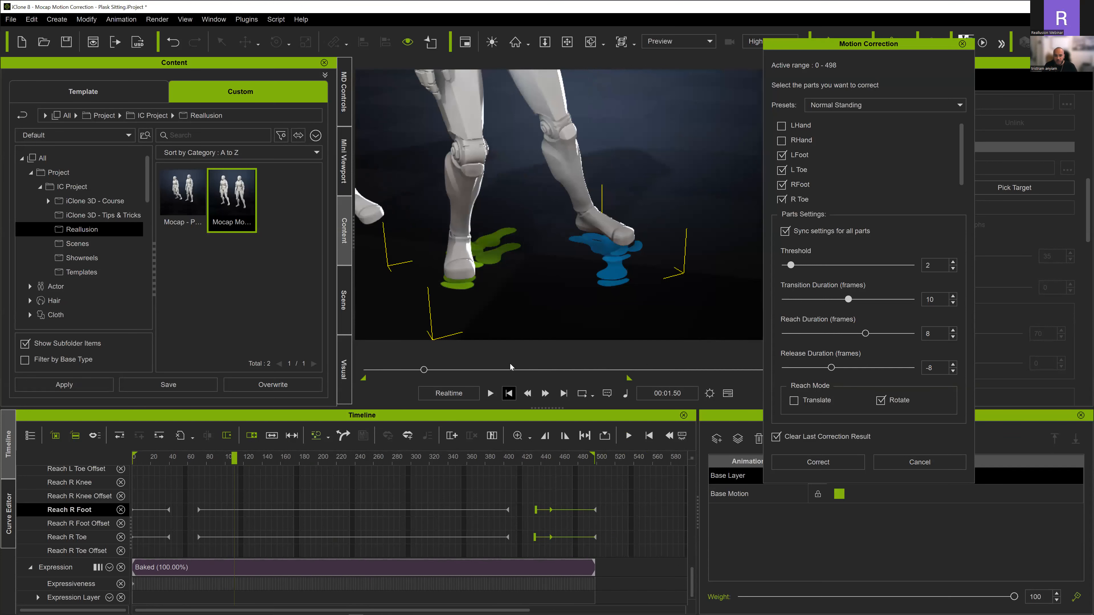
# - Replay the corrected motion from the first frame and examine both feet's ground contacts up close from a different angle
pyautogui.click(508, 393)
pyautogui.moveTo(569, 246); pyautogui.dragTo(551, 252, button='right')
pyautogui.press('space')
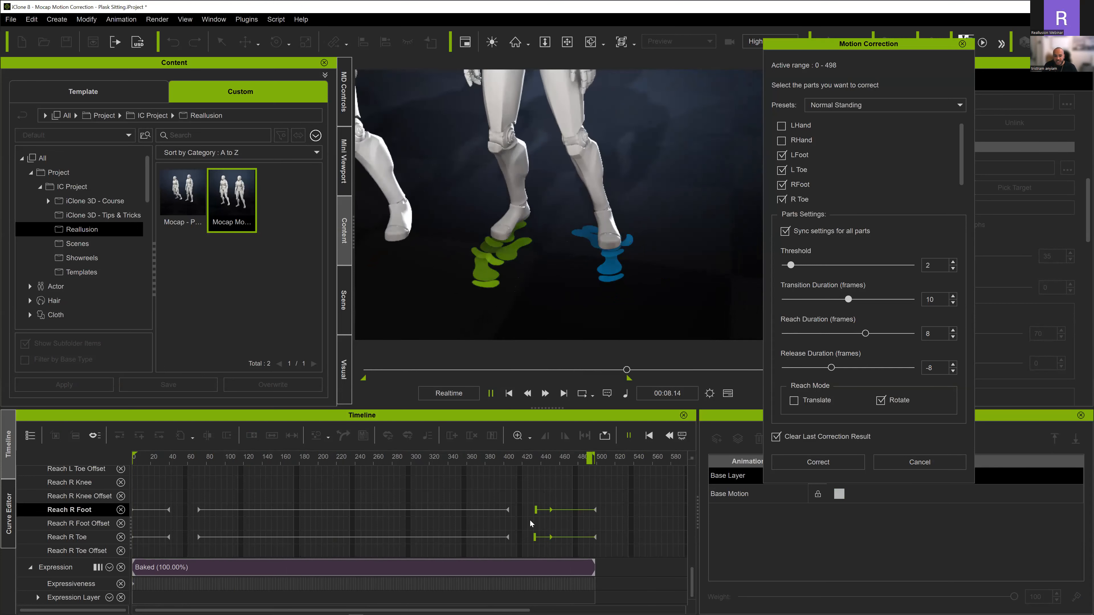
pyautogui.scroll(3, 576, 245)
pyautogui.moveTo(576, 259); pyautogui.dragTo(549, 299, button='right')
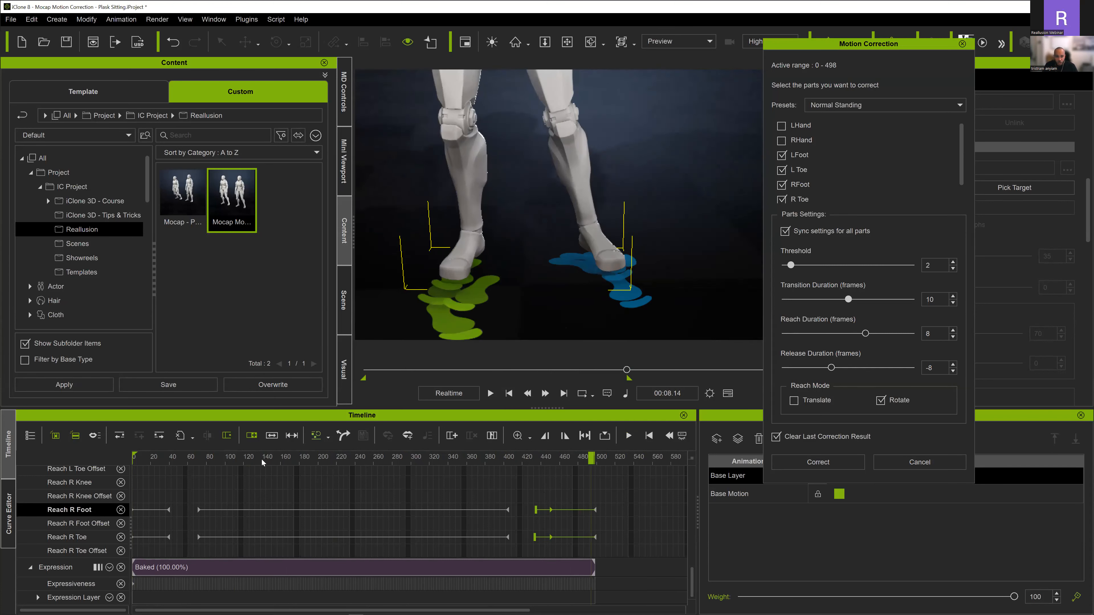
pyautogui.click(255, 458)
pyautogui.scroll(1, 400, 500)
pyautogui.press('space')
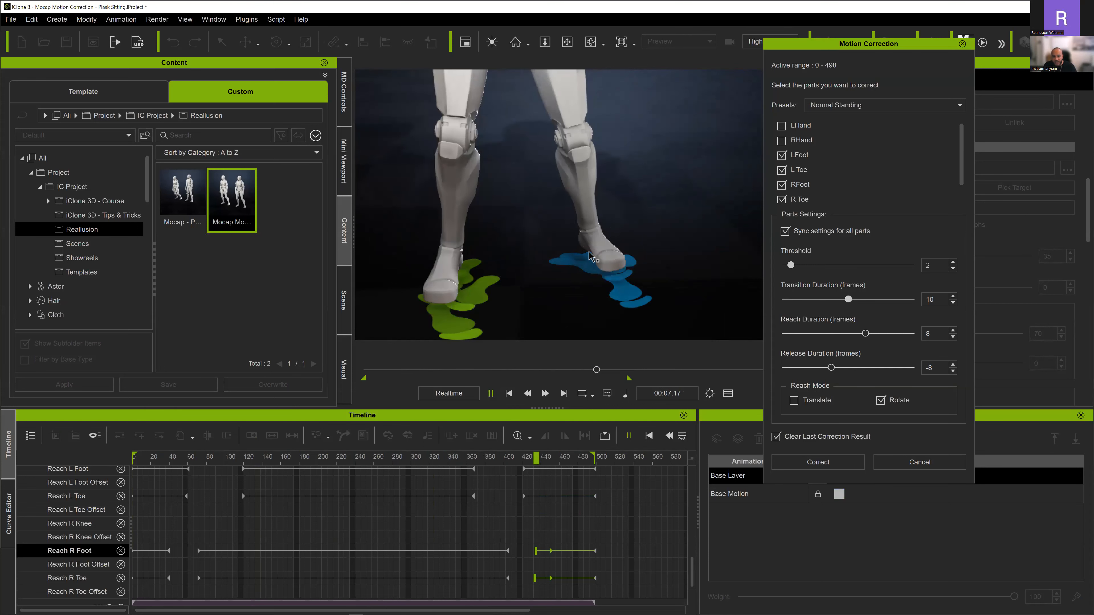
pyautogui.press('space')
# - Move the Reach L Foot and Reach L Toe release keys at frame 367 to about frame 385 and replay the motion
pyautogui.scroll(1, 519, 504)
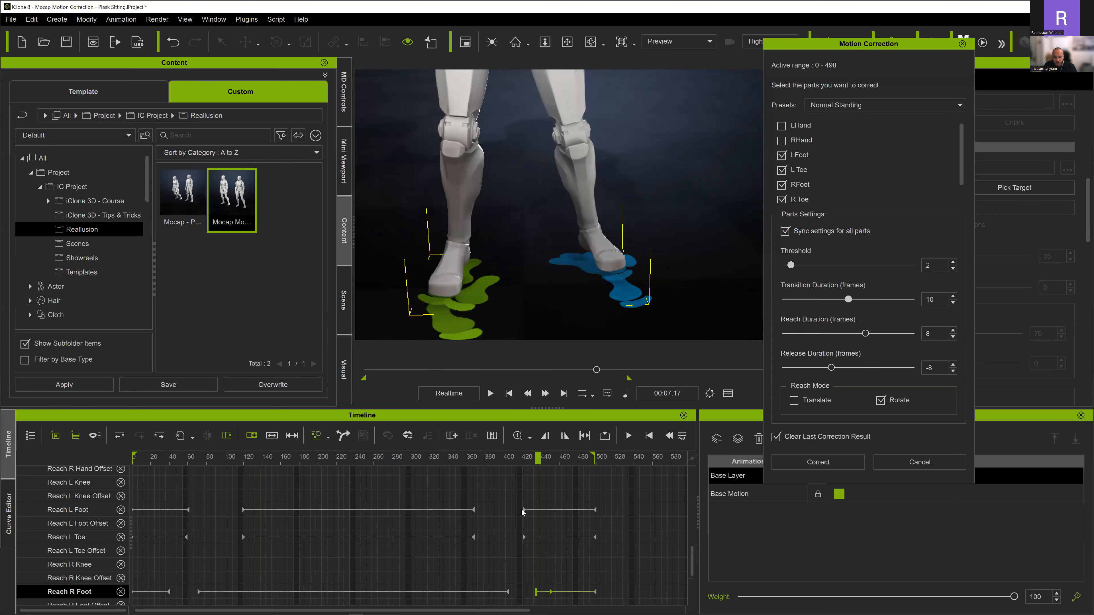
pyautogui.moveTo(449, 458); pyautogui.dragTo(495, 469)
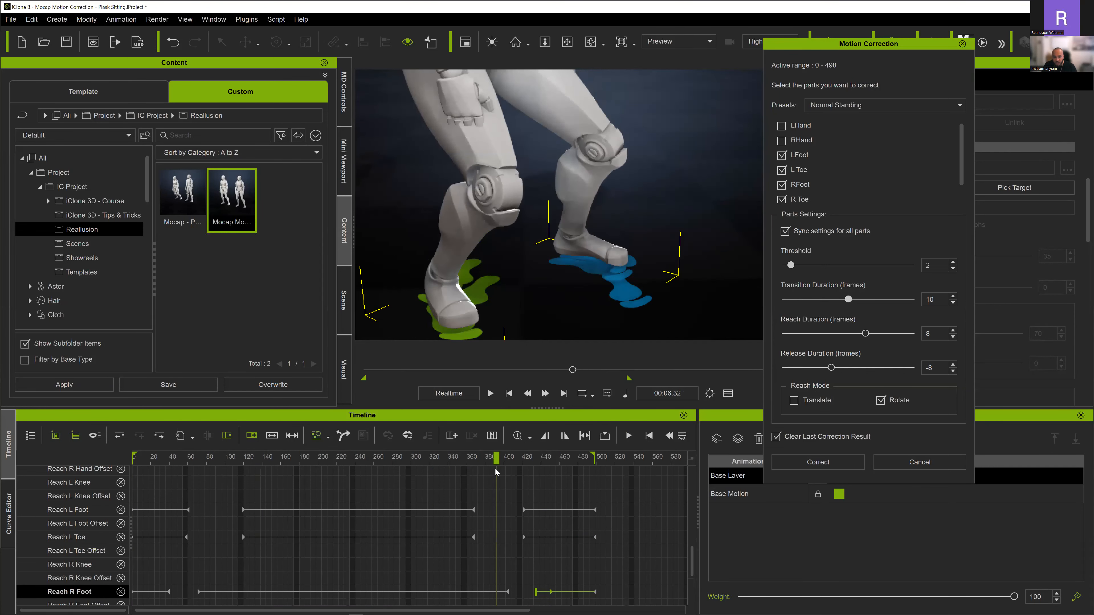
pyautogui.click(472, 511)
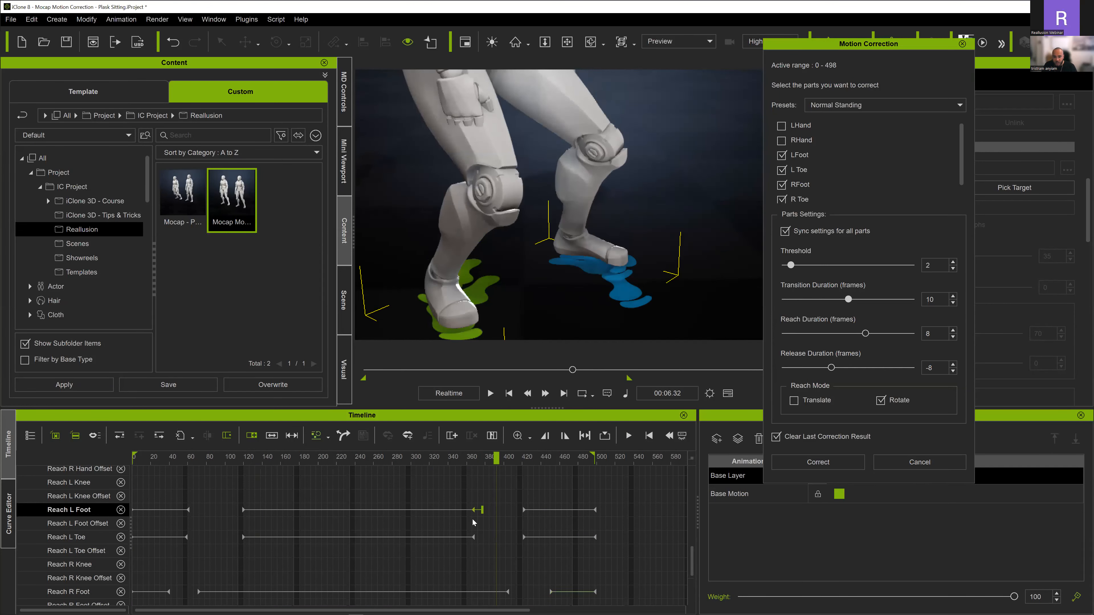
pyautogui.click(472, 537)
pyautogui.moveTo(472, 538); pyautogui.dragTo(487, 539)
pyautogui.moveTo(472, 463); pyautogui.dragTo(426, 468)
pyautogui.press('space')
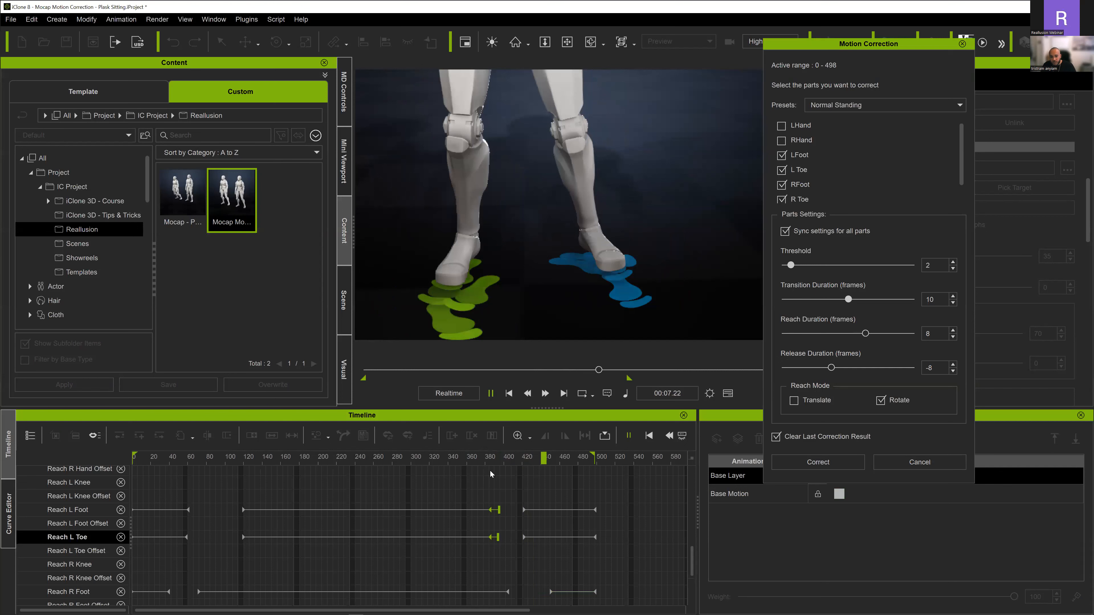
# - Move the last Reach L Foot and Reach L Toe start keys to about frame 434 and replay the whole motion from the beginning
pyautogui.click(524, 511)
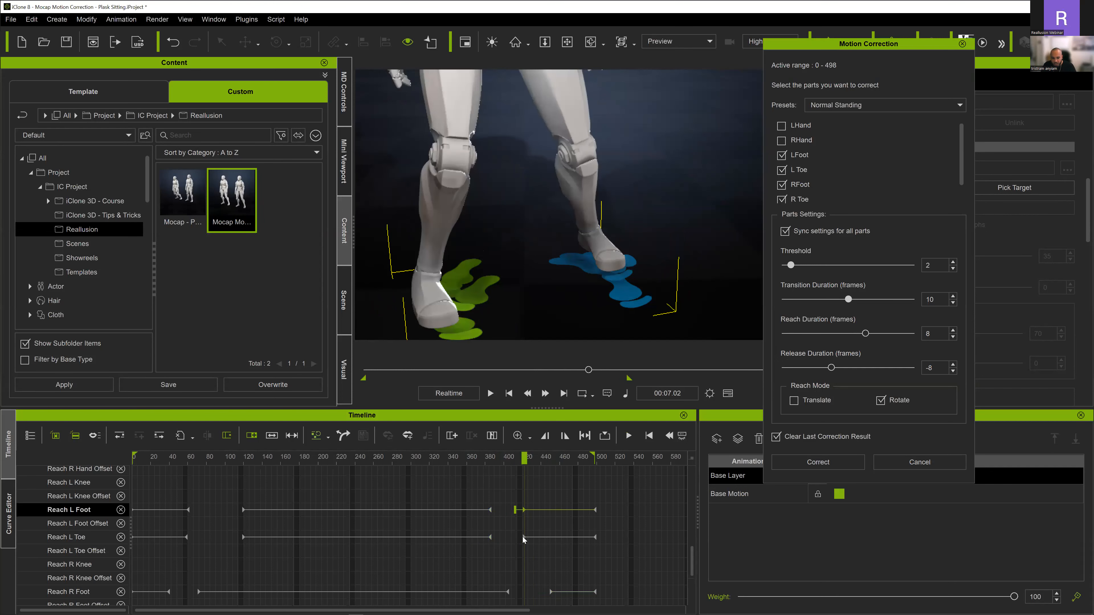
pyautogui.keyDown('ctrl'); pyautogui.click(524, 538); pyautogui.keyUp('ctrl')
pyautogui.moveTo(524, 537); pyautogui.dragTo(537, 537)
pyautogui.press('space')
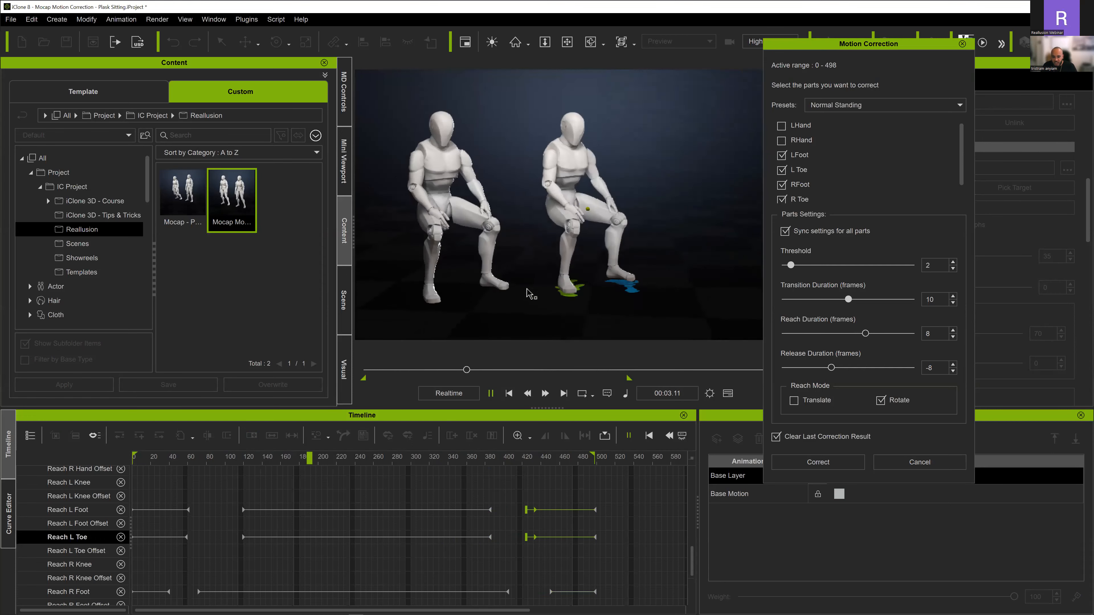
pyautogui.click(508, 392)
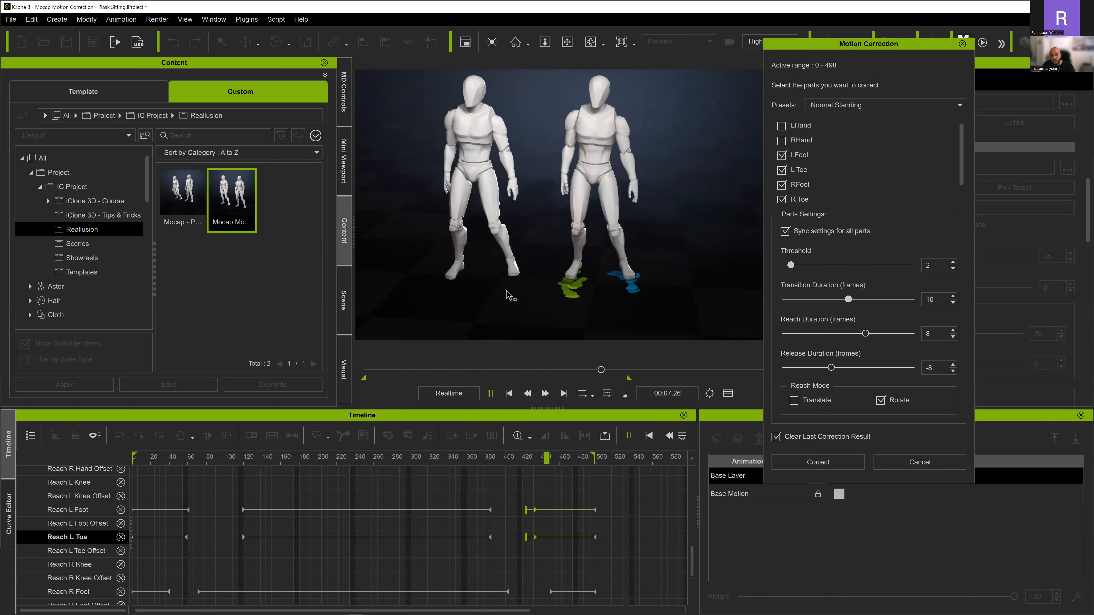
pyautogui.press('space')
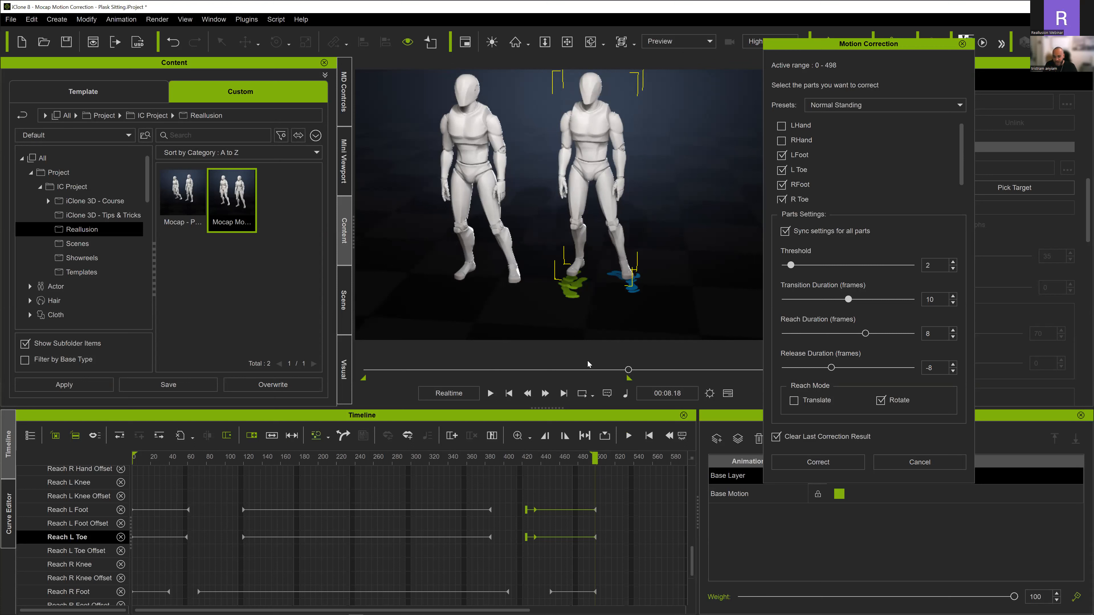
# - Close the Motion Correction settings and replay the motion from the first frame to check the sitting-down movement
pyautogui.click(961, 43)
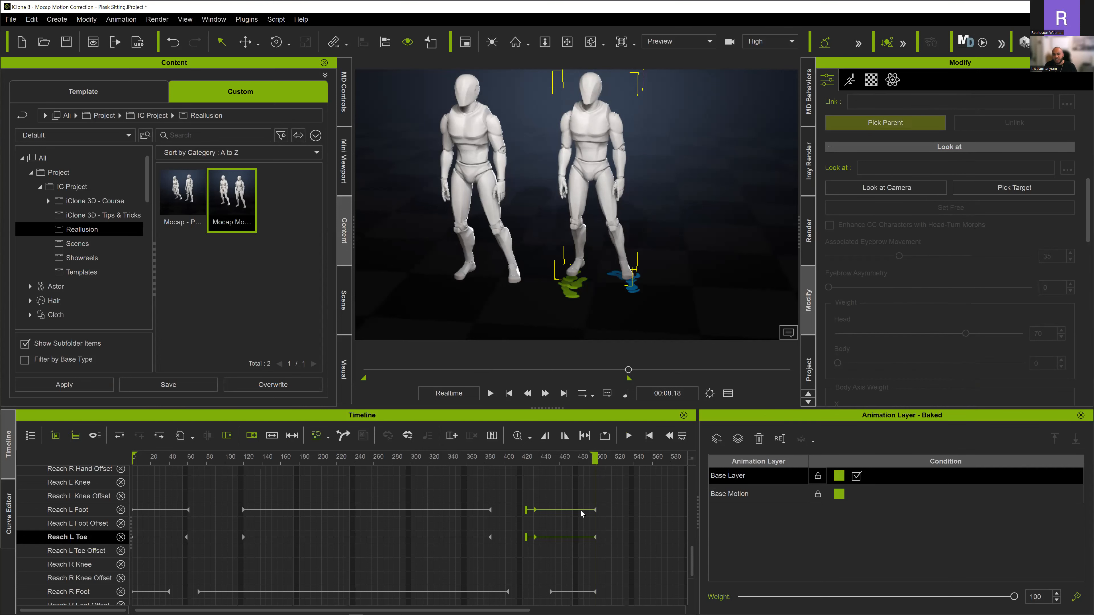
pyautogui.scroll(3, 580, 510)
pyautogui.scroll(2, 581, 507)
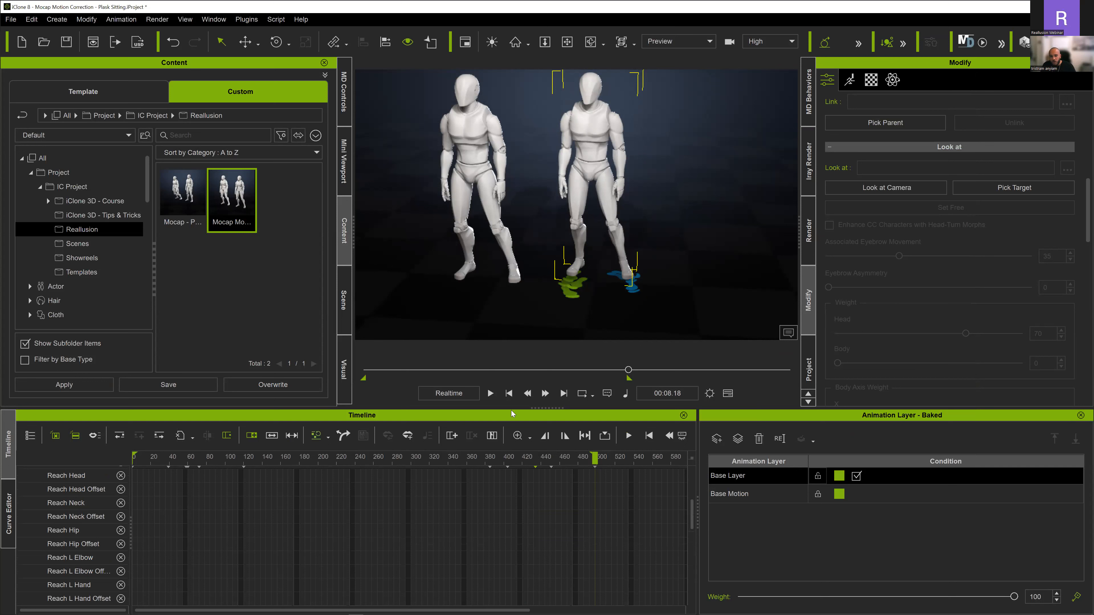
pyautogui.click(508, 393)
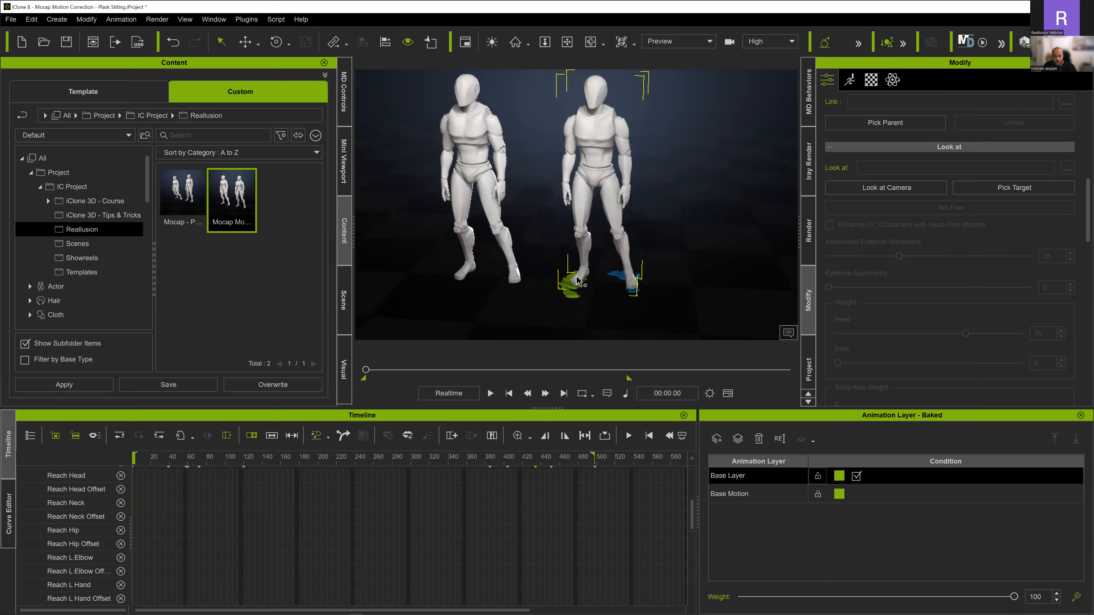
pyautogui.press('space')
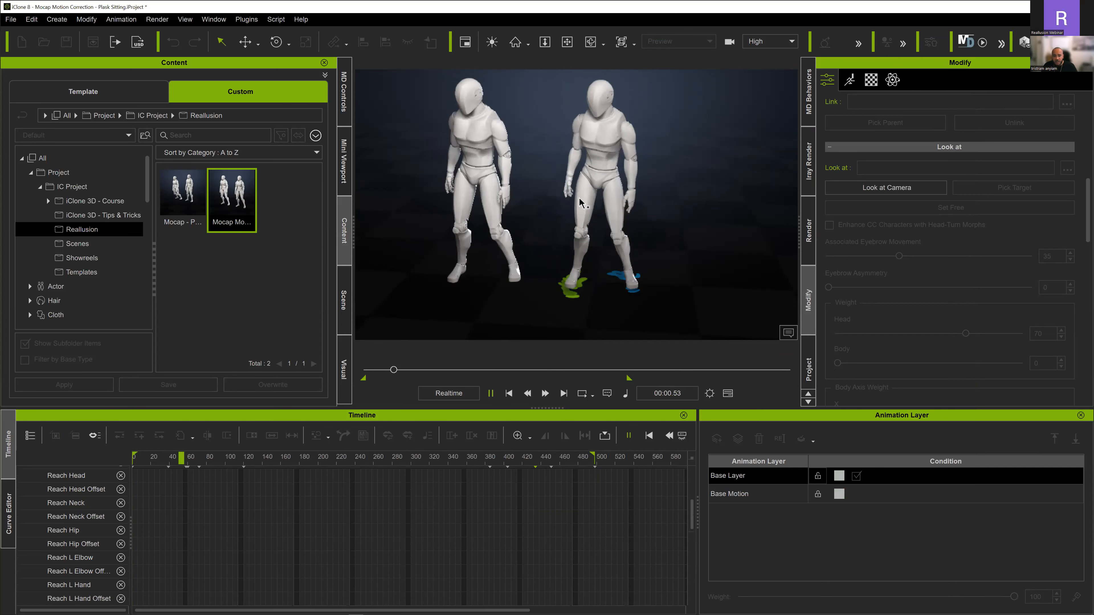
pyautogui.press('space')
# - Go to frame 129, where the hands rest near the knees, and start editing the corrected character's reach targets
pyautogui.scroll(5, 560, 228)
pyautogui.scroll(5, 563, 244)
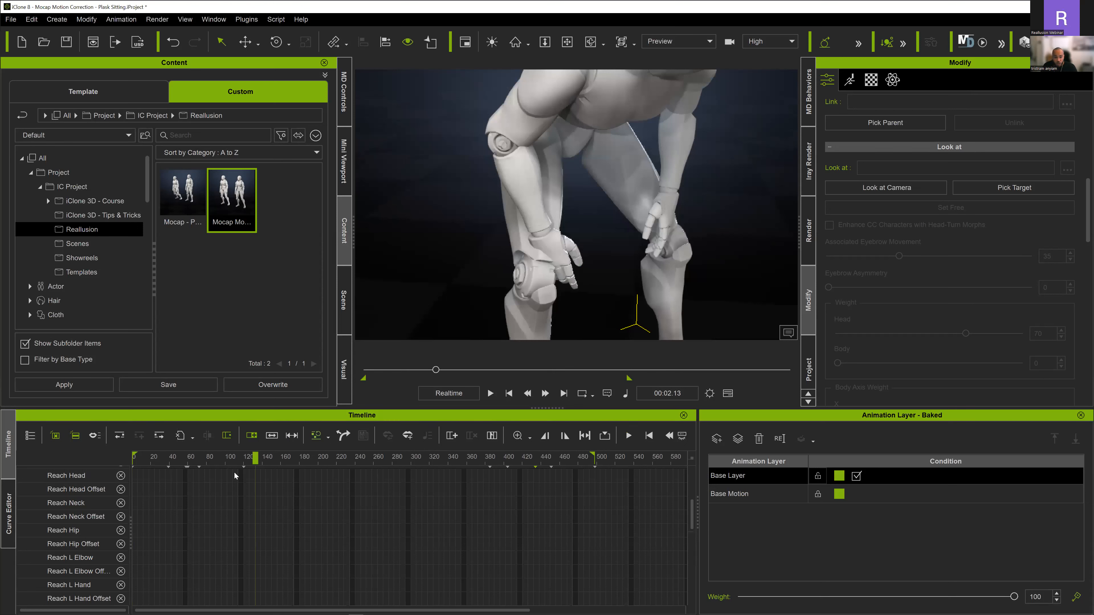
pyautogui.moveTo(257, 460); pyautogui.dragTo(252, 460)
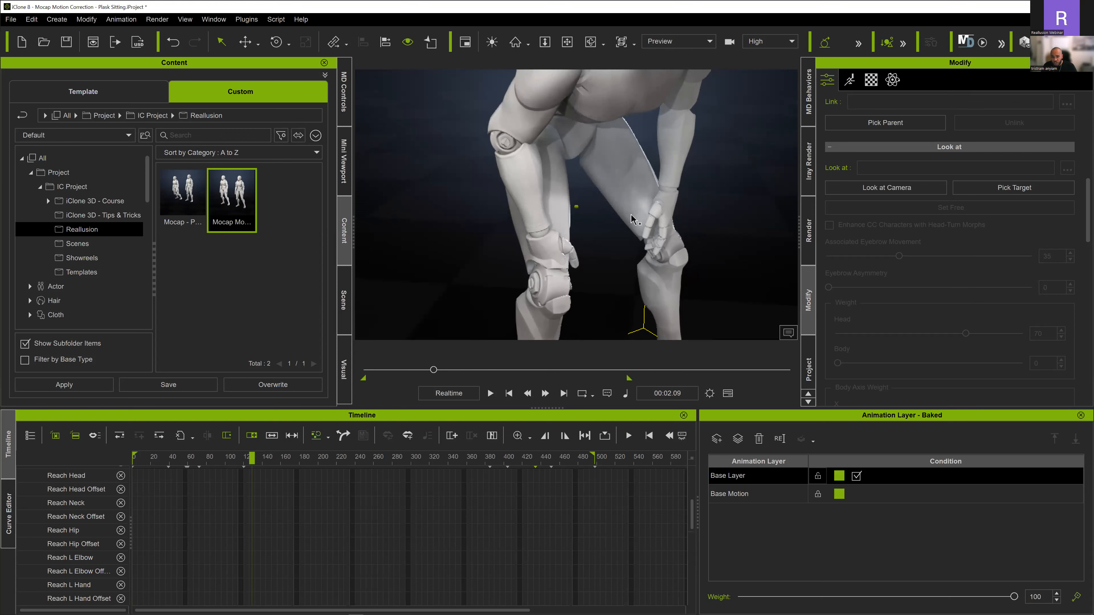
pyautogui.scroll(-5, 646, 228)
pyautogui.click(849, 79)
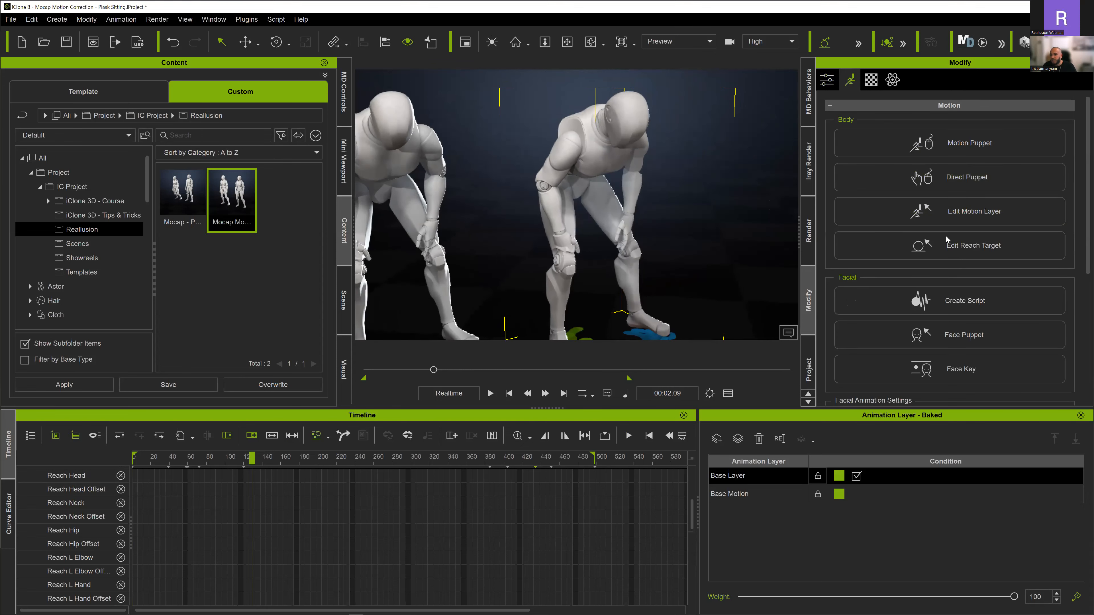
pyautogui.click(946, 249)
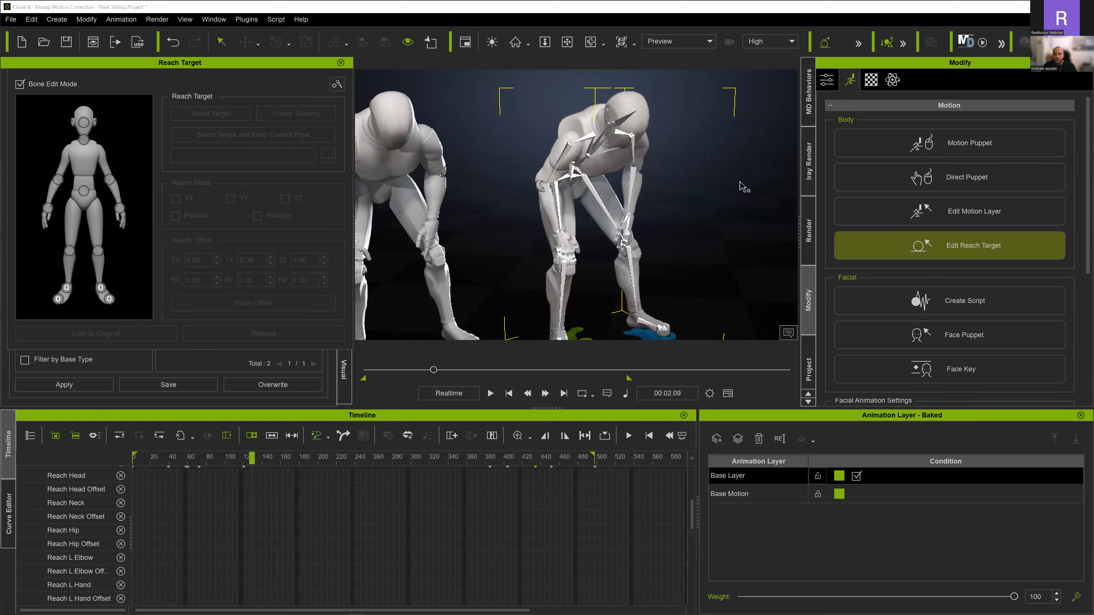
pyautogui.moveTo(187, 65); pyautogui.dragTo(233, 41)
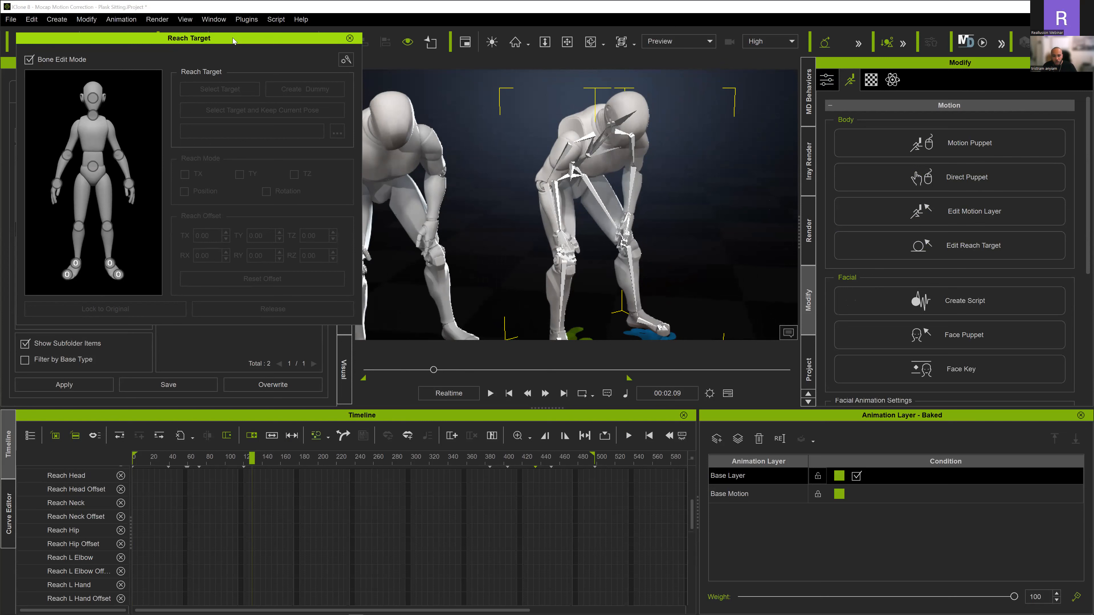
# - Attach the right hand to the CC_Base_R_ThighTwist01 bone as its reach target while keeping the current pose
pyautogui.click(58, 185)
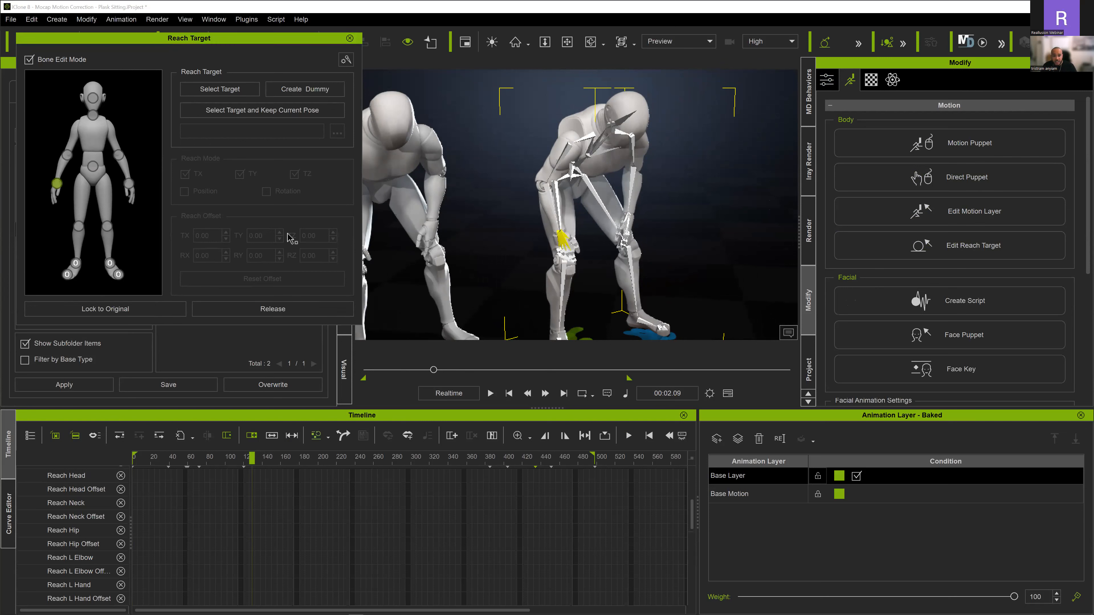
pyautogui.scroll(5, 541, 212)
pyautogui.scroll(3, 542, 212)
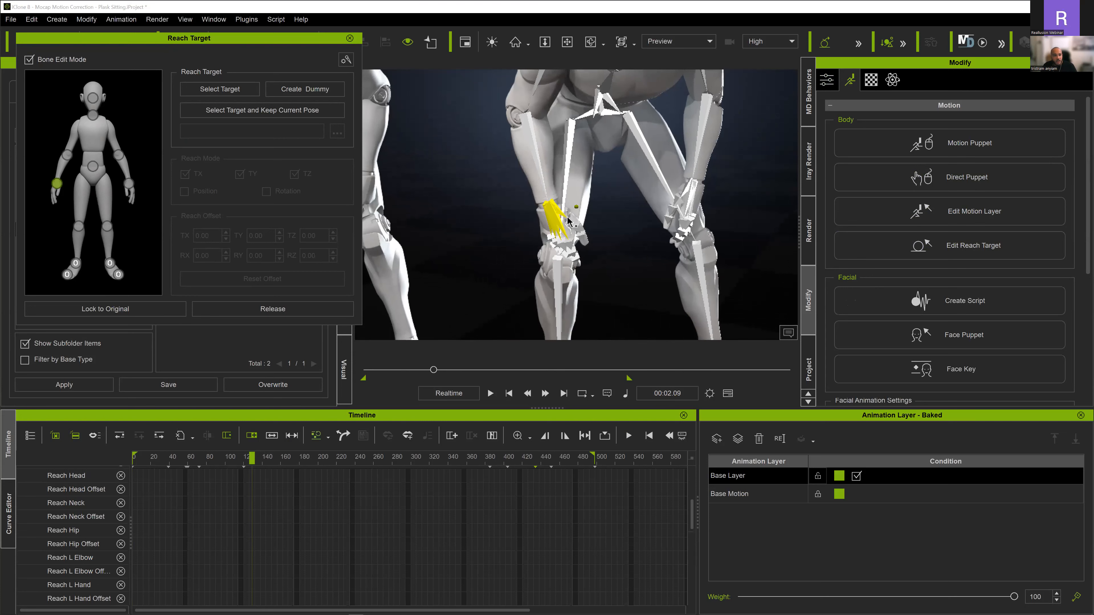
pyautogui.click(227, 111)
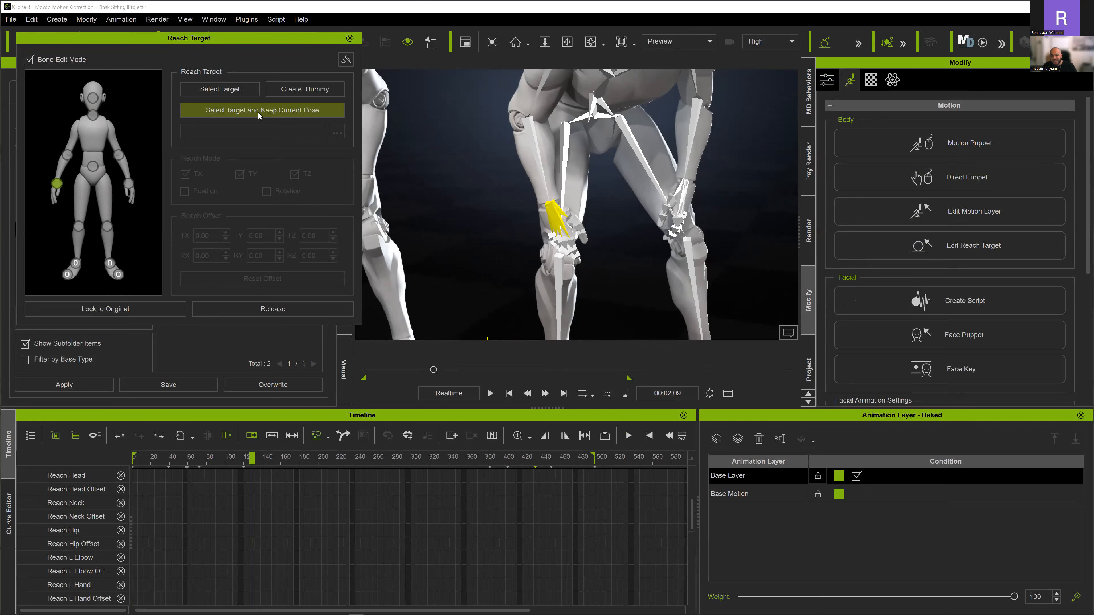
pyautogui.click(278, 111)
pyautogui.moveTo(563, 209)
pyautogui.mouseDown(button='right')
pyautogui.moveTo(511, 207)
pyautogui.moveTo(568, 216)
pyautogui.moveTo(621, 174)
pyautogui.moveTo(575, 200)
pyautogui.moveTo(592, 191)
pyautogui.moveTo(559, 192)
pyautogui.mouseUp(button='right')
pyautogui.click(577, 196)
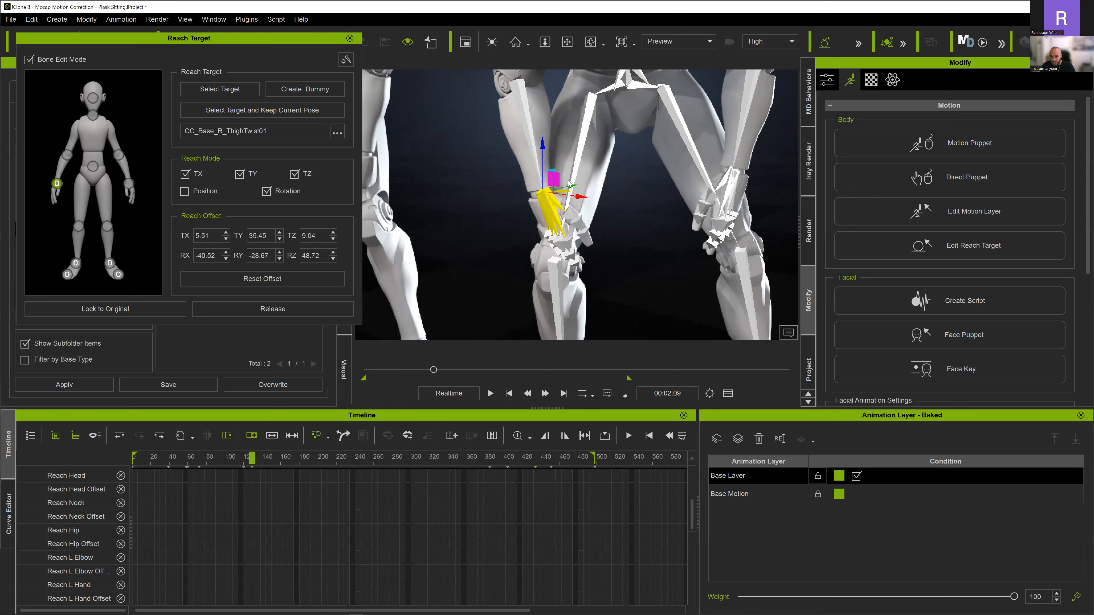
# - Rotate the right hand at frame 129 to reach offsets of RX -26.93, RY -41.58 and RZ 25.47
pyautogui.press('e')
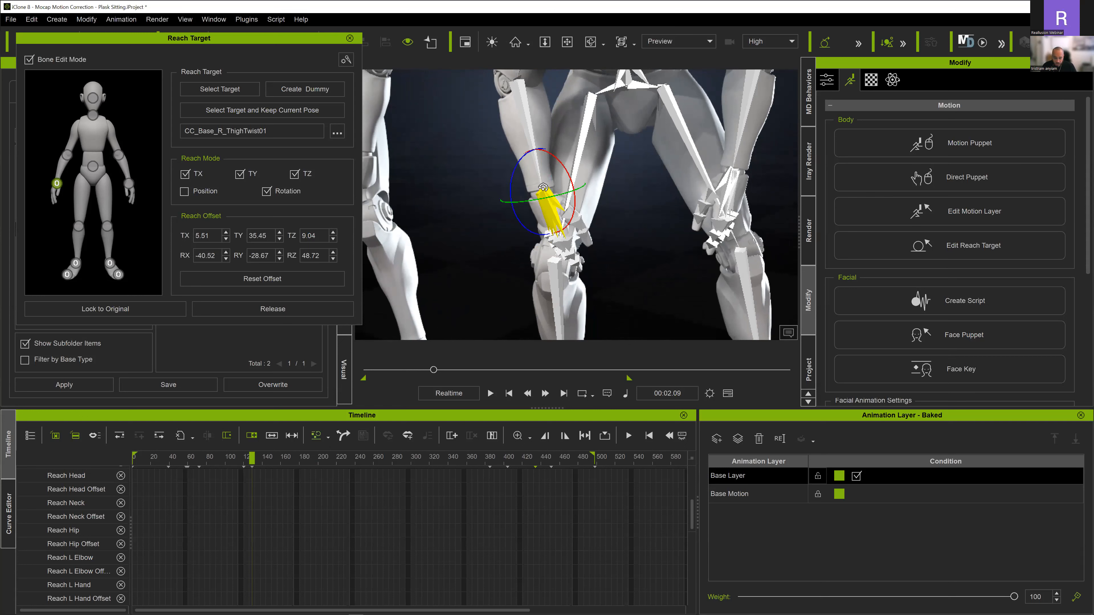
pyautogui.moveTo(293, 36); pyautogui.dragTo(282, 131)
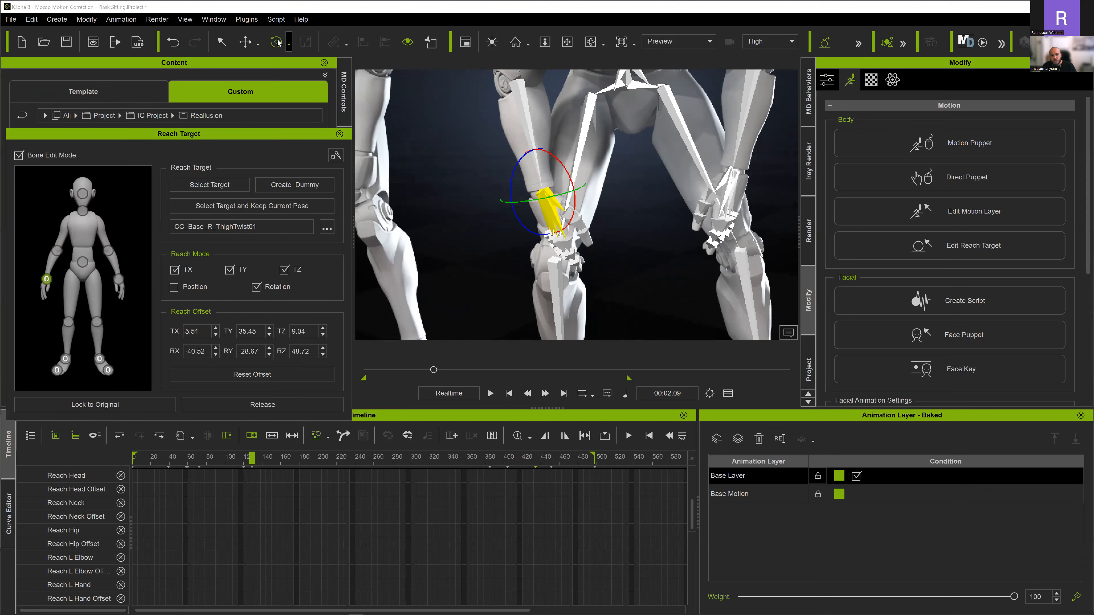
pyautogui.scroll(5, 519, 188)
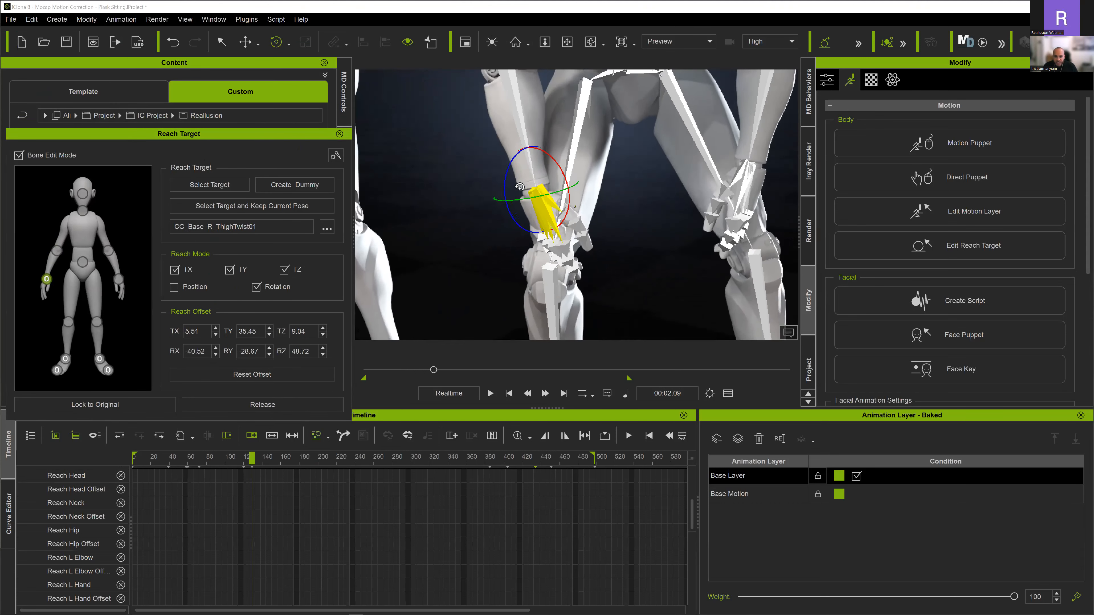
pyautogui.moveTo(497, 186); pyautogui.dragTo(498, 171)
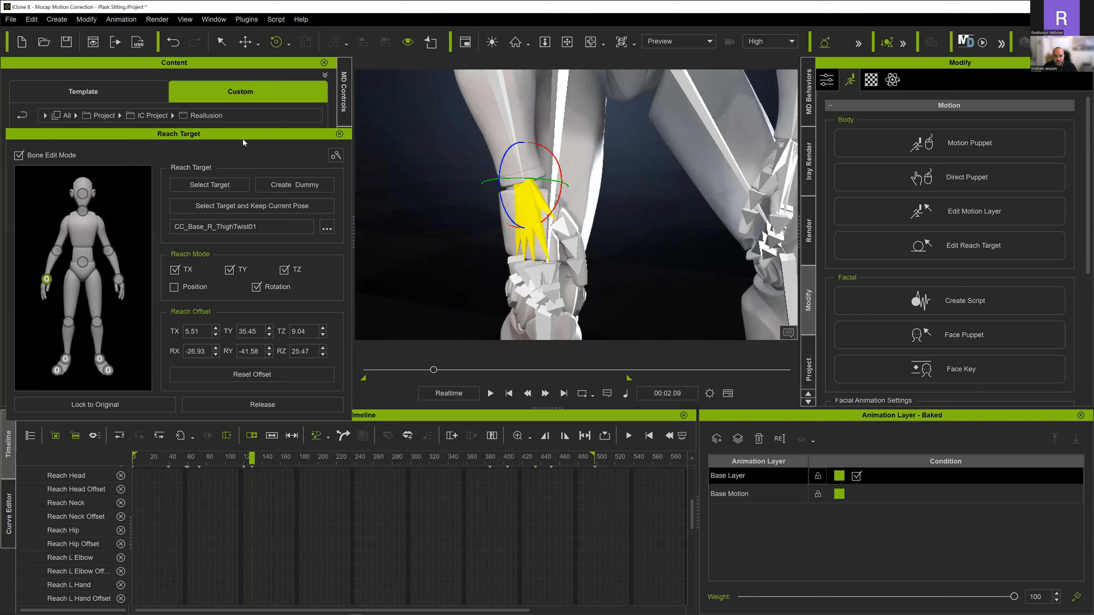
# - Reduce the bone display of all bones to size 0.50 and opacity 0.50
pyautogui.click(336, 156)
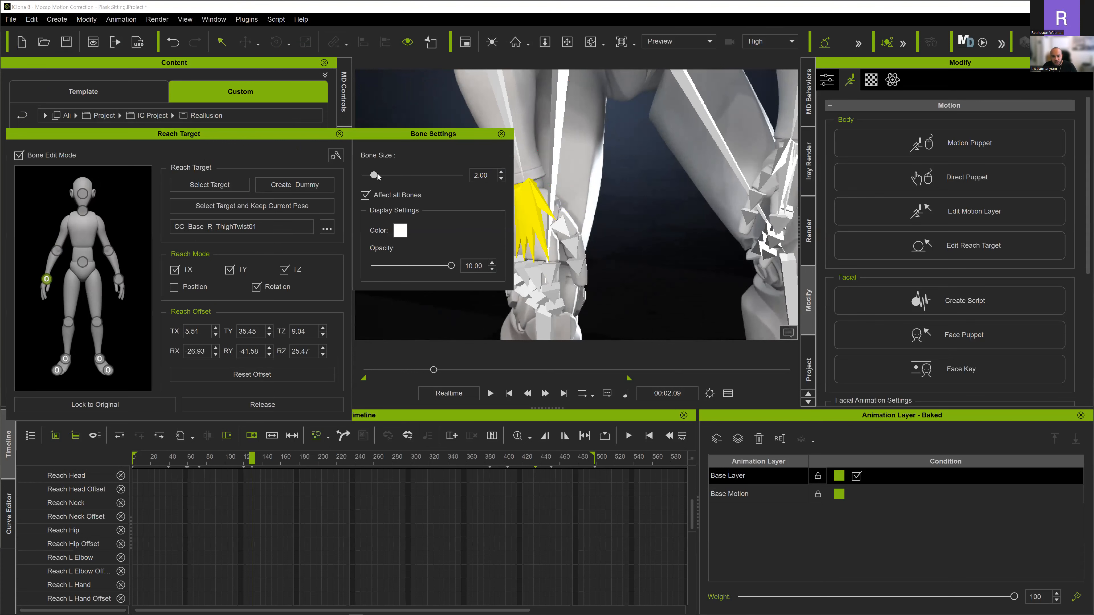
pyautogui.moveTo(377, 176); pyautogui.dragTo(342, 173)
pyautogui.moveTo(450, 266); pyautogui.dragTo(341, 253)
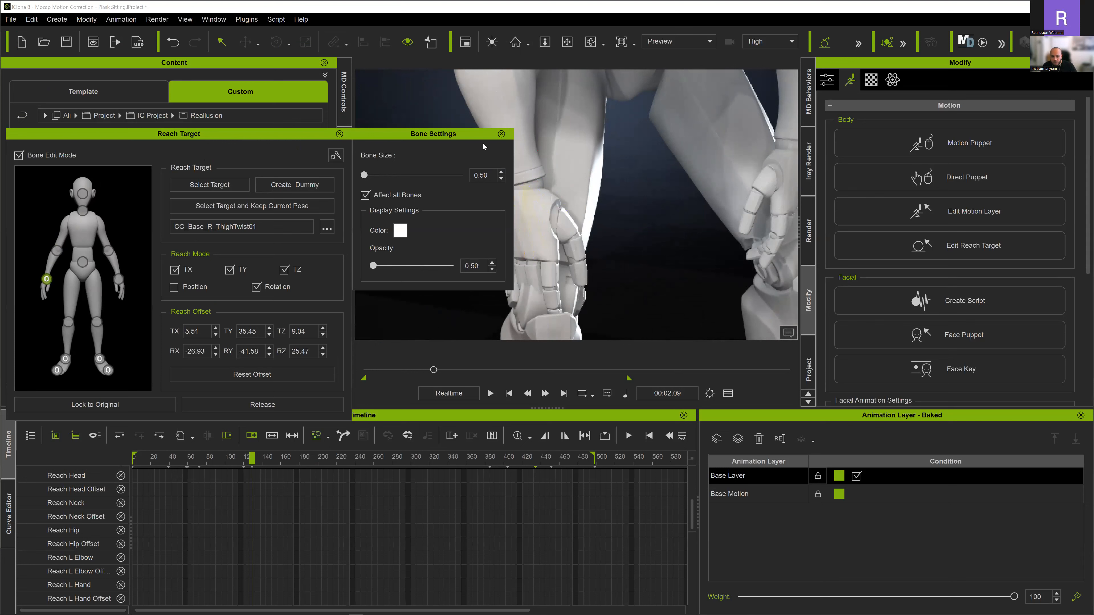
pyautogui.click(500, 134)
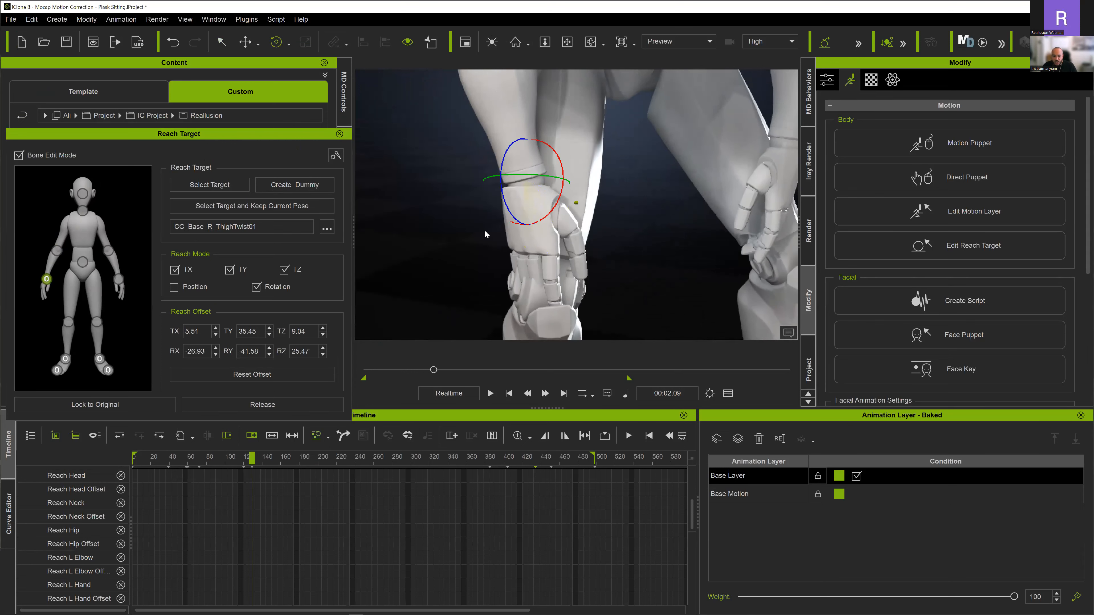
# - Turn the right hand to RX -13.34, RY -58.07, RZ 5.72 and shift it to TX 3.90, TY 35.87, TZ 10.08
pyautogui.moveTo(542, 195); pyautogui.dragTo(512, 175, button='middle')
pyautogui.moveTo(511, 170); pyautogui.dragTo(513, 157)
pyautogui.moveTo(513, 158); pyautogui.dragTo(567, 150, button='middle')
pyautogui.moveTo(566, 150); pyautogui.dragTo(559, 179)
pyautogui.moveTo(559, 180); pyautogui.dragTo(579, 204, button='middle')
pyautogui.press('w')
pyautogui.moveTo(618, 174); pyautogui.dragTo(541, 187)
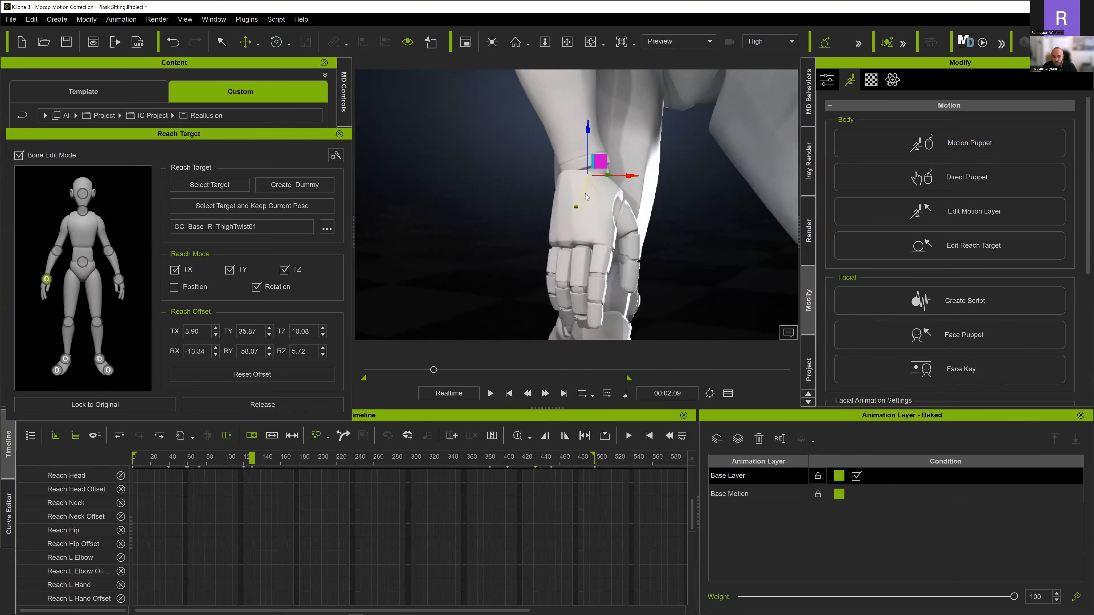
# - Fine-tune the right hand's rotation on the thigh to RX -10.19, RY -58.48 and RZ 2.03
pyautogui.moveTo(586, 194); pyautogui.dragTo(493, 202, button='middle')
pyautogui.press('e')
pyautogui.moveTo(564, 203); pyautogui.dragTo(569, 216)
pyautogui.scroll(-5, 569, 203)
pyautogui.moveTo(508, 293); pyautogui.dragTo(483, 321, button='middle')
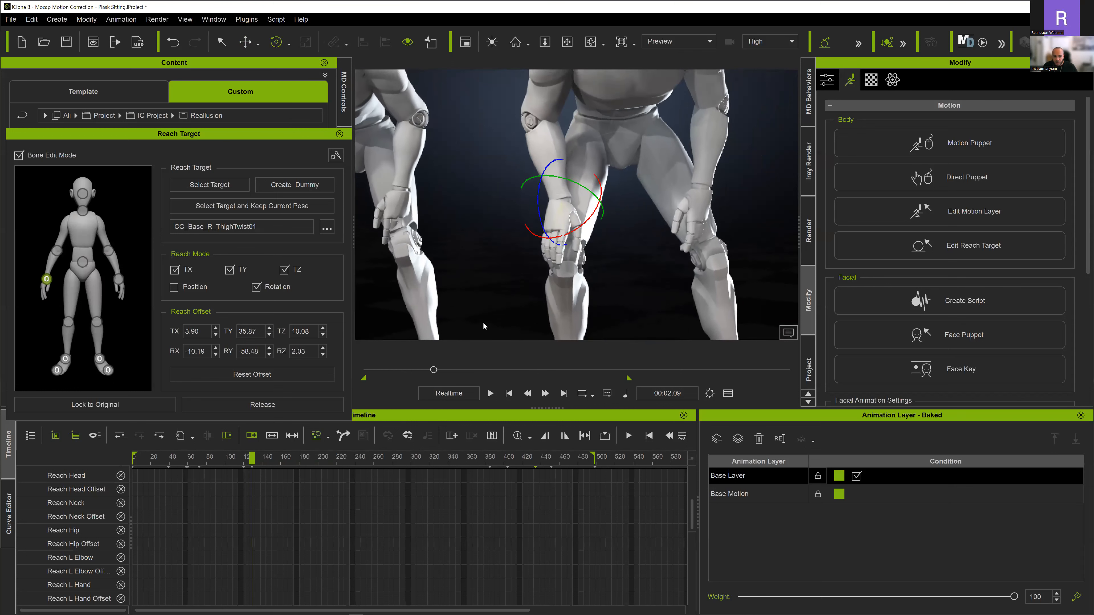
# - Go to frame 190 and examine how the right hand rests on the leg in the seated pose
pyautogui.moveTo(254, 458); pyautogui.dragTo(308, 468)
pyautogui.moveTo(650, 142); pyautogui.dragTo(657, 201, button='middle')
pyautogui.moveTo(681, 196); pyautogui.dragTo(650, 226, button='right')
pyautogui.scroll(-5, 296, 496)
pyautogui.scroll(1, 284, 503)
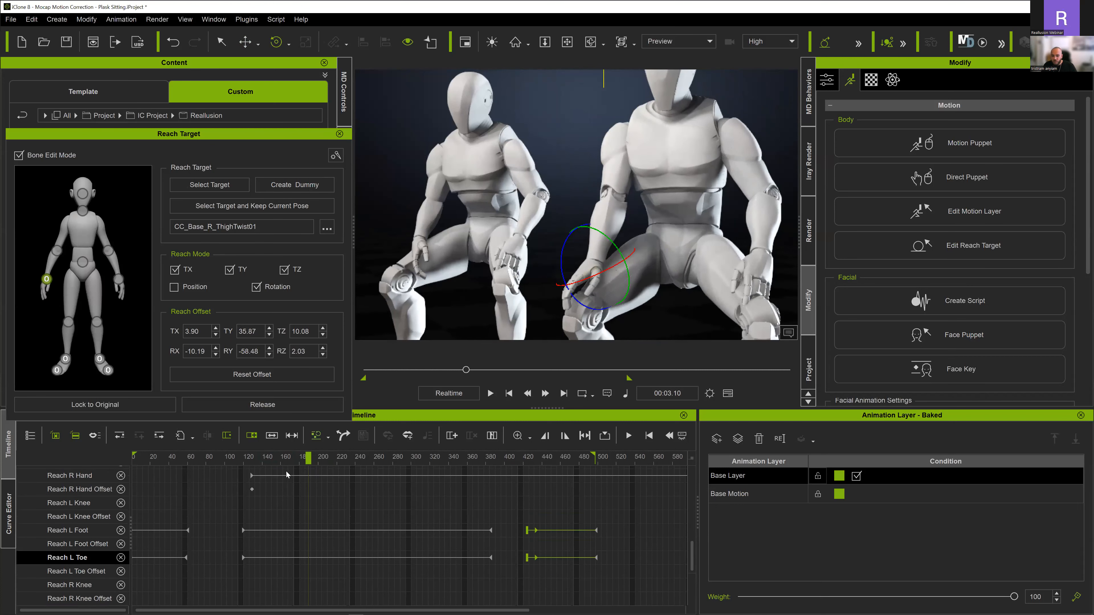
# - Go to the Reach R Hand Offset key at frame 129 and enlarge the timeline around it
pyautogui.scroll(3, 293, 519)
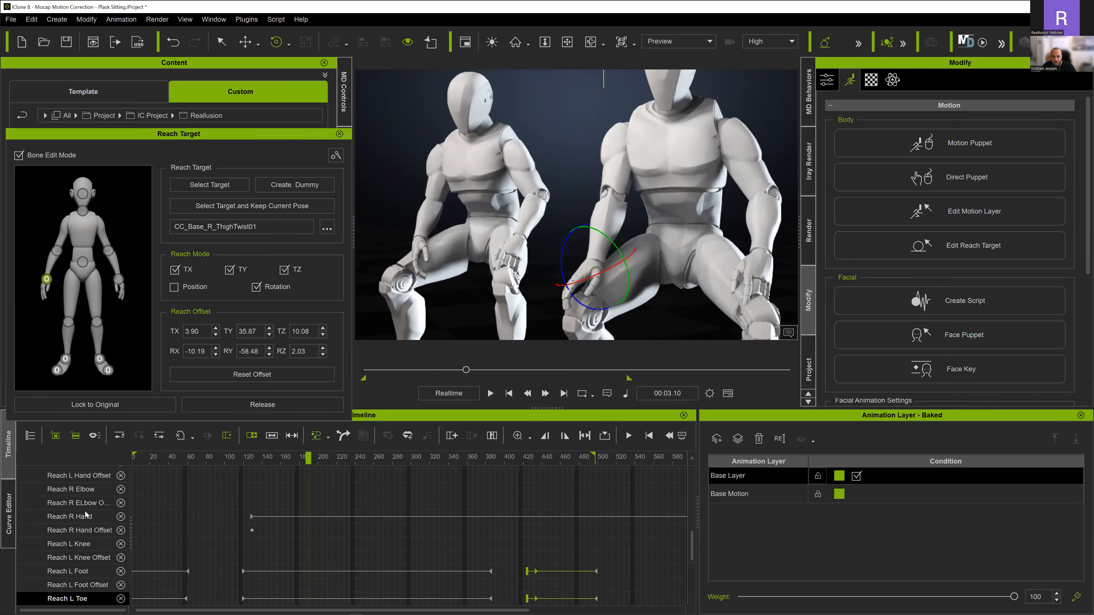
pyautogui.click(251, 528)
pyautogui.doubleClick(252, 530)
pyautogui.keyDown('alt'); pyautogui.scroll(5, 246, 541); pyautogui.keyUp('alt')
pyautogui.keyDown('alt'); pyautogui.scroll(3, 246, 544); pyautogui.keyUp('alt')
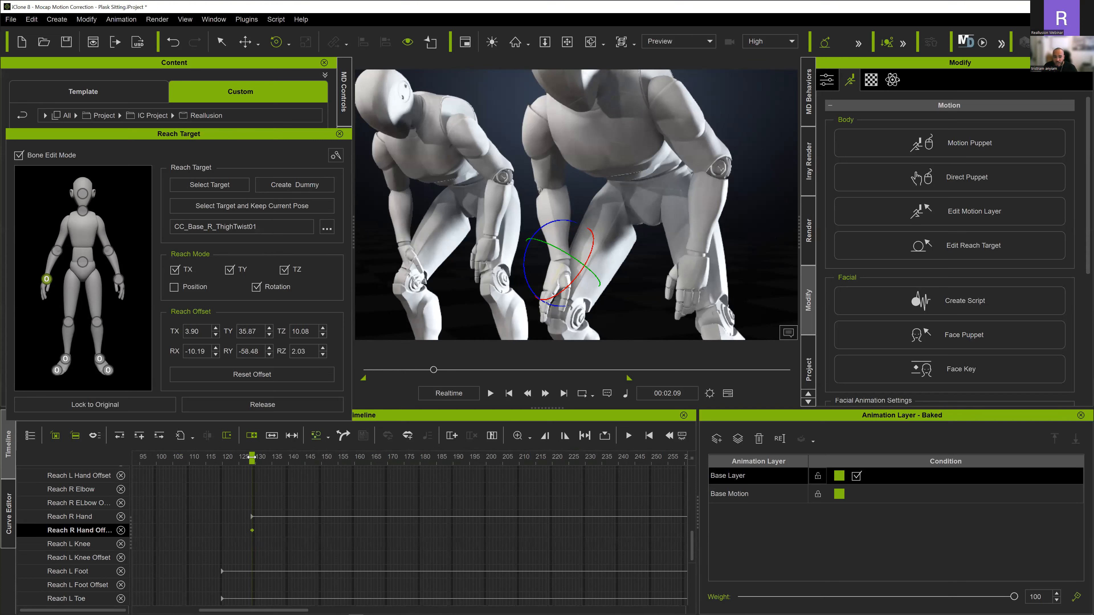
# - At frame 190, move the right hand along the thigh to reach offsets of TX 3.94, TY 25.52 and TZ 12.73
pyautogui.moveTo(257, 456); pyautogui.dragTo(454, 461)
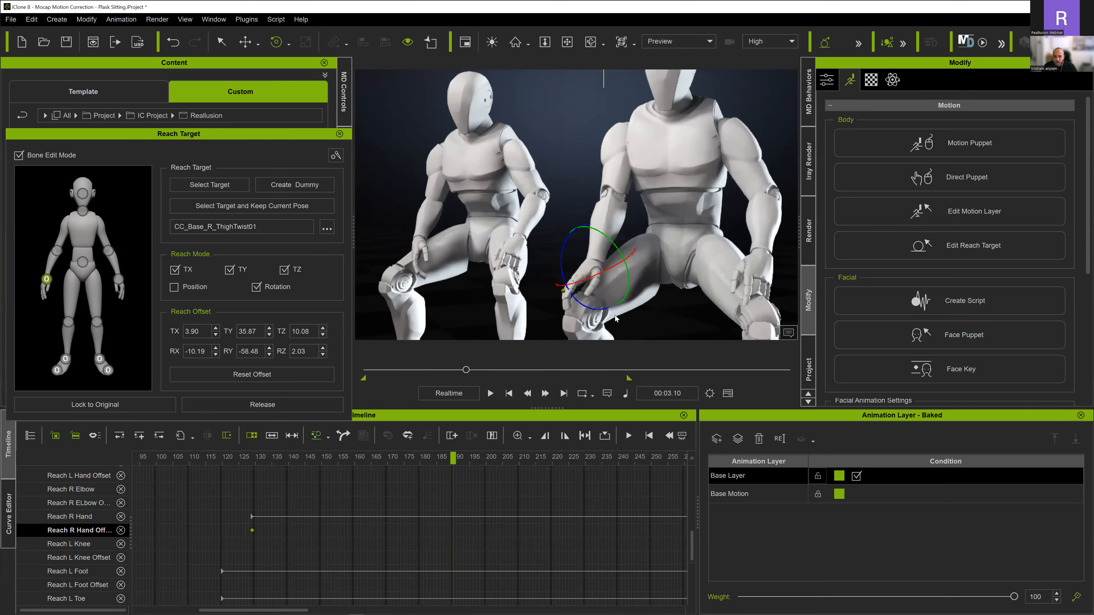
pyautogui.scroll(6, 615, 319)
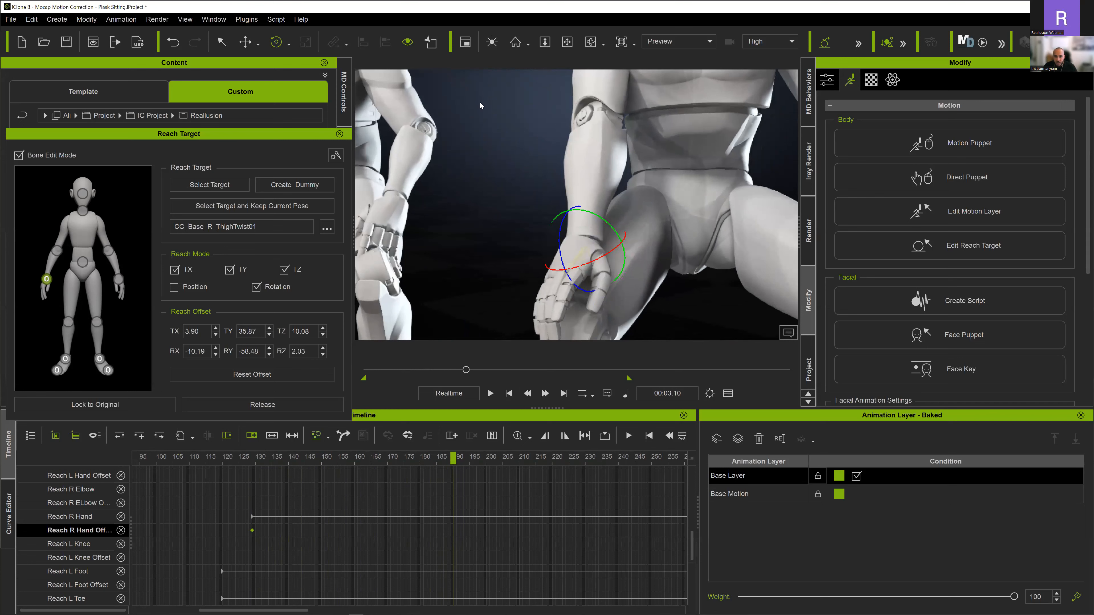
pyautogui.click(245, 41)
pyautogui.moveTo(592, 207); pyautogui.dragTo(622, 224, button='right')
pyautogui.moveTo(622, 223); pyautogui.dragTo(697, 201)
pyautogui.moveTo(669, 199); pyautogui.dragTo(716, 188, button='right')
pyautogui.moveTo(645, 163); pyautogui.dragTo(642, 187)
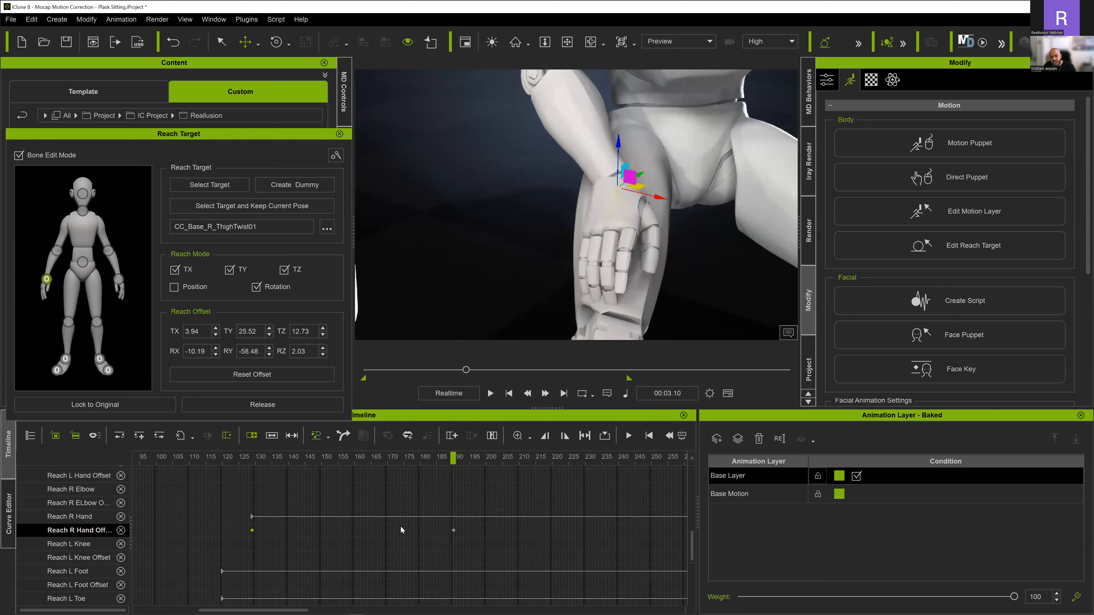
# - Rotate the right hand at frame 190 to RX -3.50, RY -58.60 and RZ 0.60
pyautogui.moveTo(646, 215); pyautogui.dragTo(612, 191, button='right')
pyautogui.press('e')
pyautogui.moveTo(614, 190); pyautogui.dragTo(617, 190)
pyautogui.moveTo(638, 234); pyautogui.dragTo(639, 218, button='right')
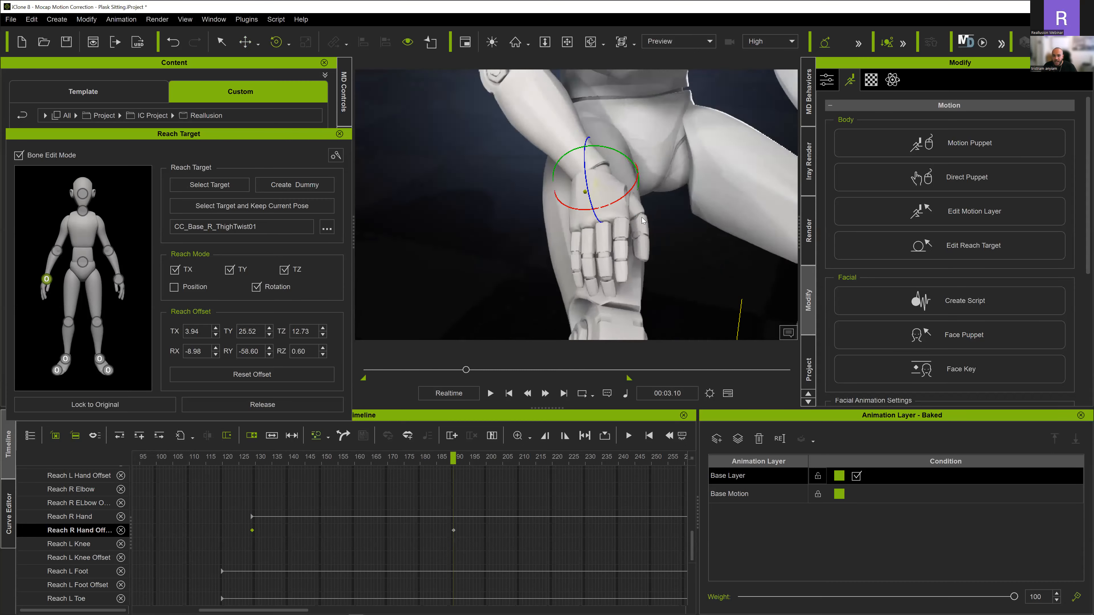
pyautogui.scroll(-5, 640, 218)
pyautogui.moveTo(593, 269); pyautogui.dragTo(583, 263, button='right')
pyautogui.moveTo(583, 267); pyautogui.dragTo(590, 263)
pyautogui.moveTo(591, 263); pyautogui.dragTo(570, 276, button='right')
pyautogui.scroll(-4, 611, 252)
# - Replay the sitting-down motion up to about frame 247 to check the right hand
pyautogui.moveTo(429, 456); pyautogui.dragTo(214, 475)
pyautogui.press('space')
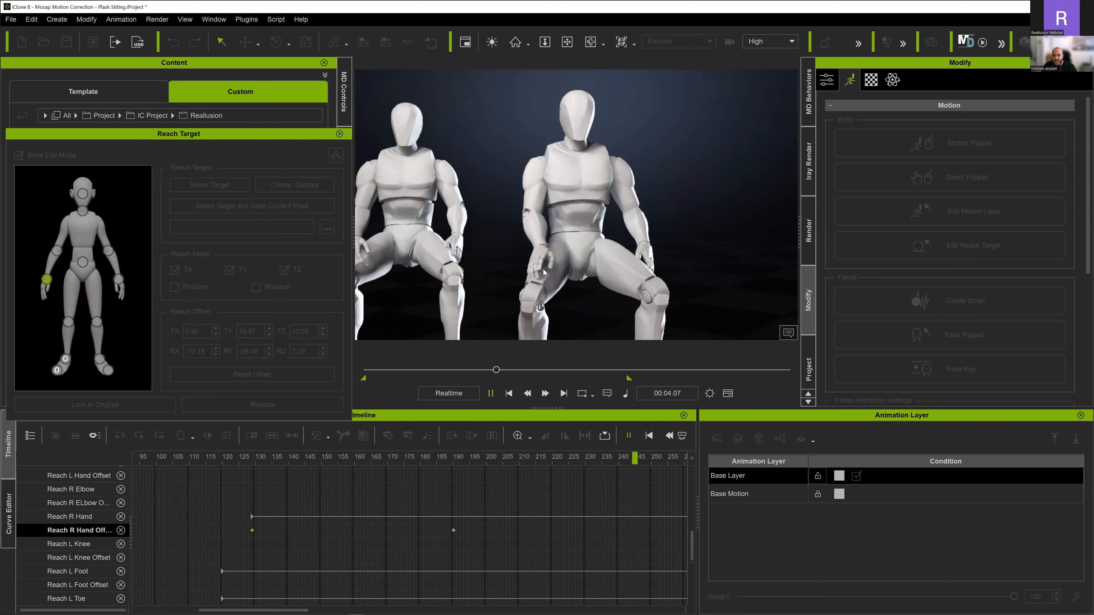
pyautogui.press('space')
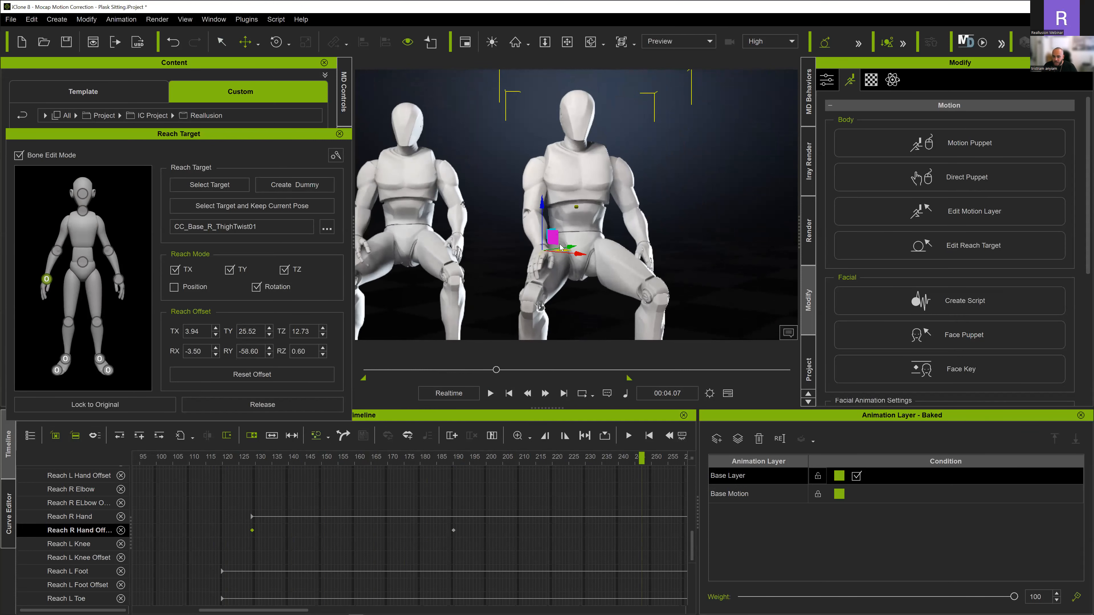
# - Return to the Reach R Hand Offset key at frame 190 and rotate the right hand to RX 21.15, RY -72.63, RZ 3.45
pyautogui.scroll(5, 560, 248)
pyautogui.scroll(2, 403, 544)
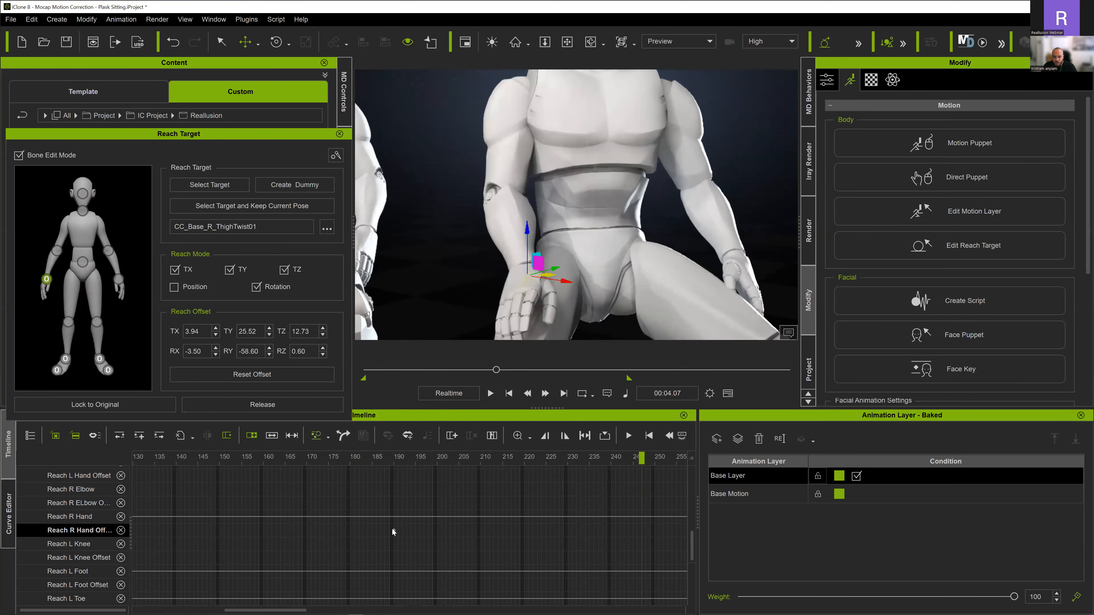
pyautogui.click(392, 530)
pyautogui.scroll(3, 551, 260)
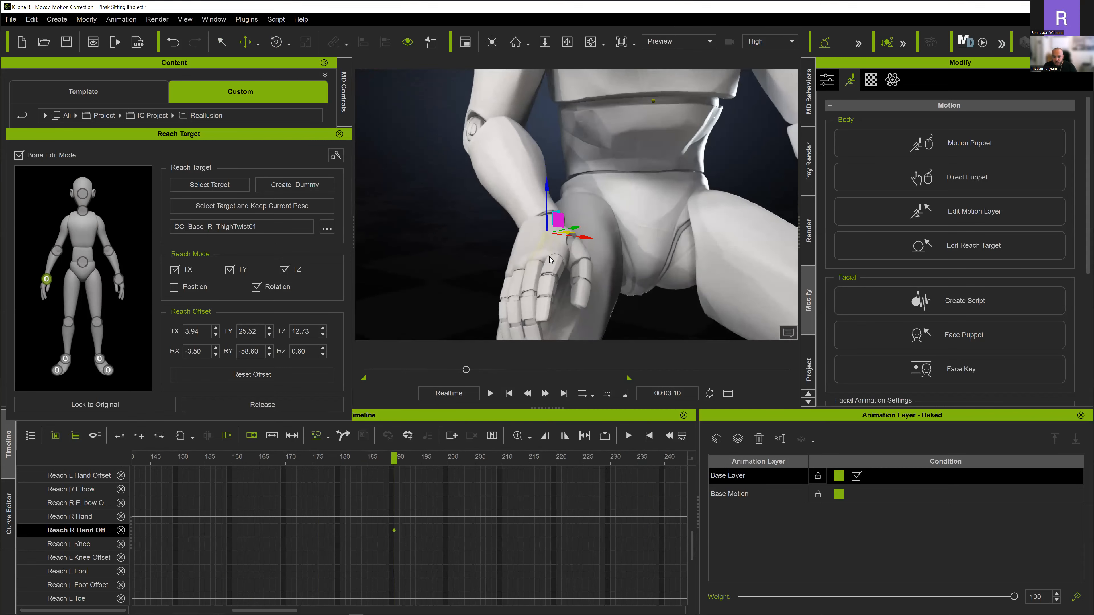
pyautogui.moveTo(550, 260); pyautogui.dragTo(497, 225, button='right')
pyautogui.press('e')
pyautogui.moveTo(526, 188); pyautogui.dragTo(537, 192)
pyautogui.moveTo(536, 206); pyautogui.dragTo(564, 225, button='right')
pyautogui.moveTo(563, 225); pyautogui.dragTo(558, 246)
pyautogui.moveTo(558, 245); pyautogui.dragTo(582, 237, button='right')
pyautogui.scroll(-3, 582, 237)
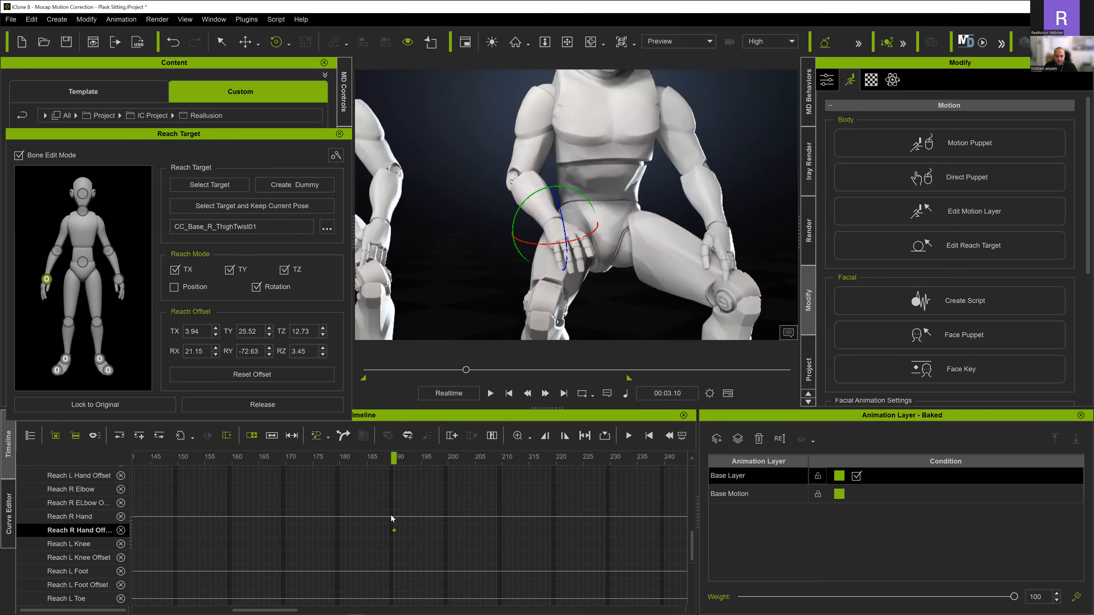
pyautogui.scroll(-5, 391, 517)
# - Replay the motion from near its start to the seated pose at about frame 269 from a different viewing angle
pyautogui.moveTo(235, 460); pyautogui.dragTo(142, 462)
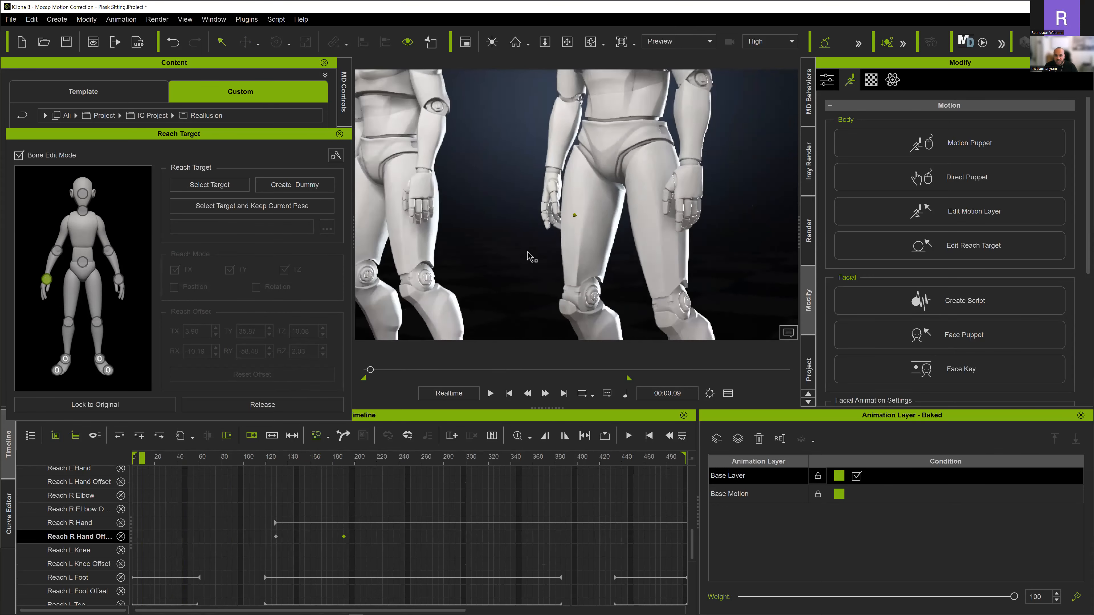
pyautogui.scroll(-5, 530, 255)
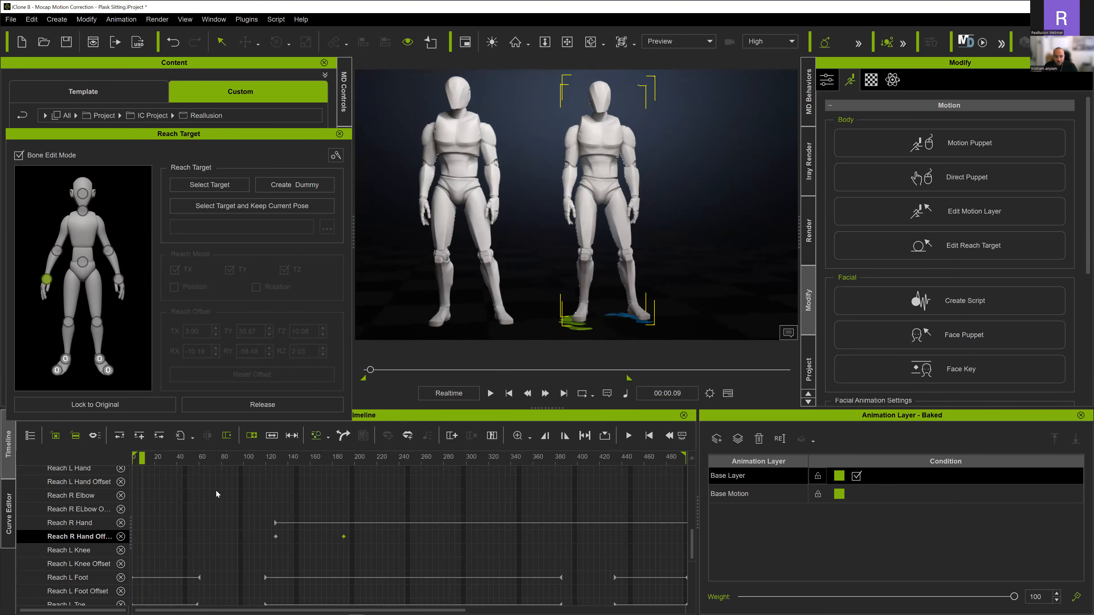
pyautogui.press('space')
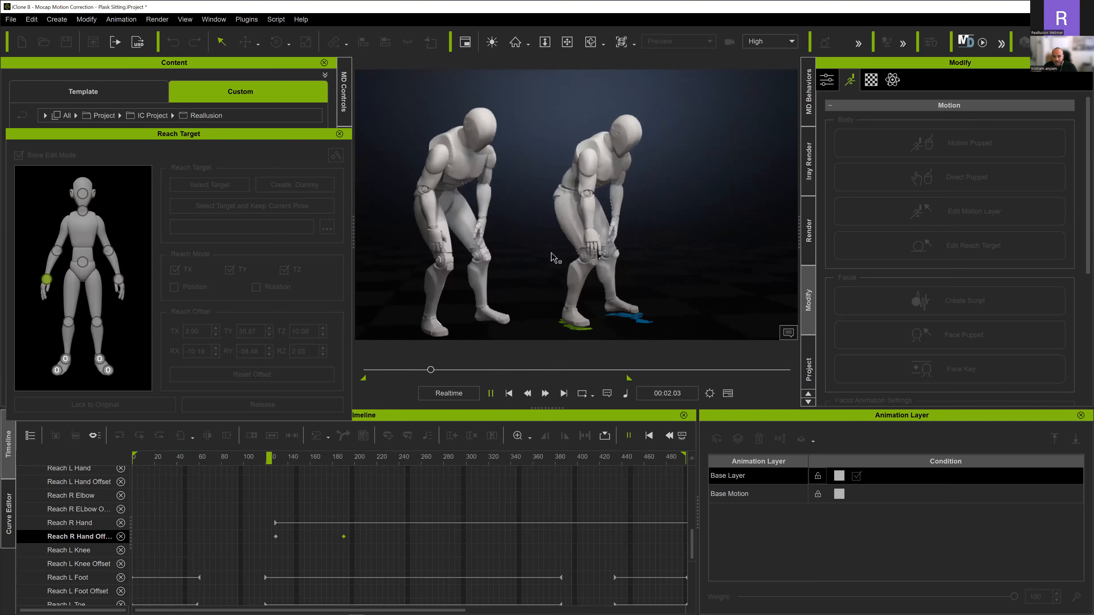
pyautogui.press('space')
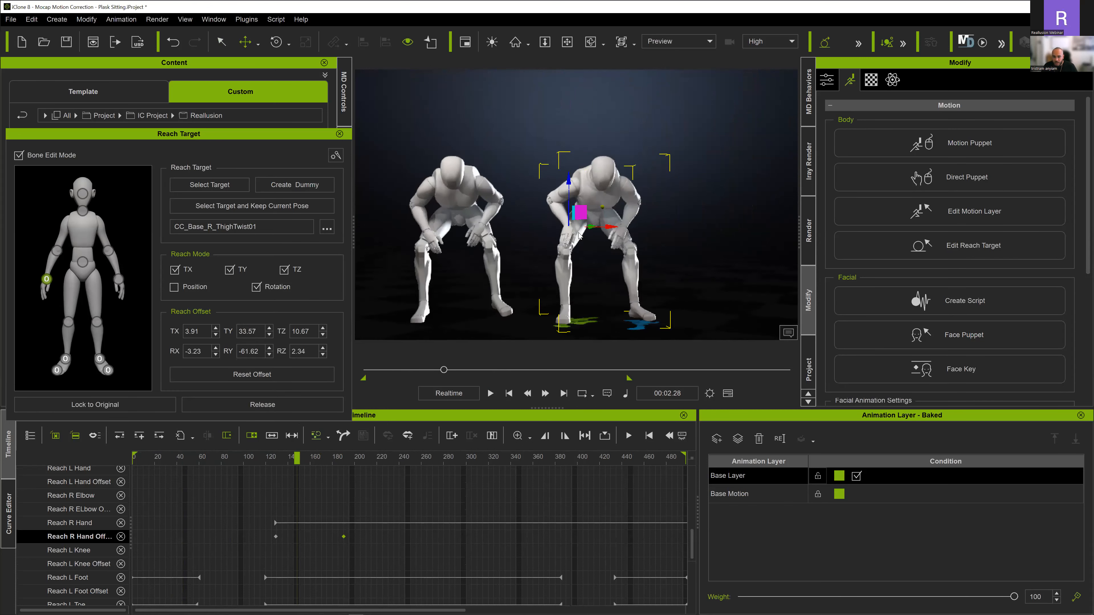
pyautogui.moveTo(579, 236); pyautogui.dragTo(537, 238, button='right')
pyautogui.click(194, 458)
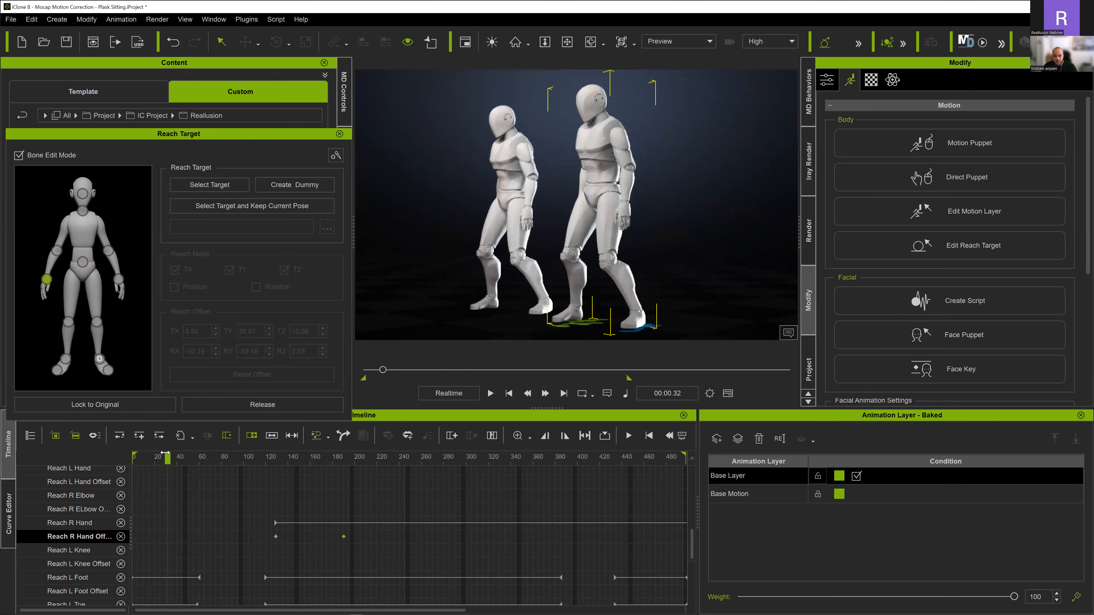
pyautogui.press('space')
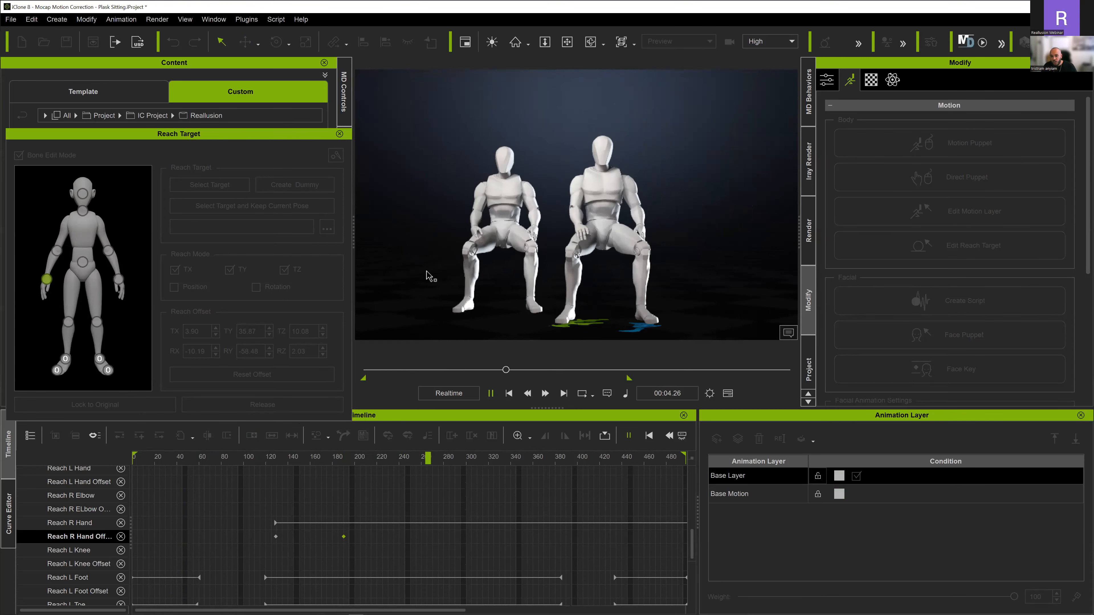
pyautogui.press('space')
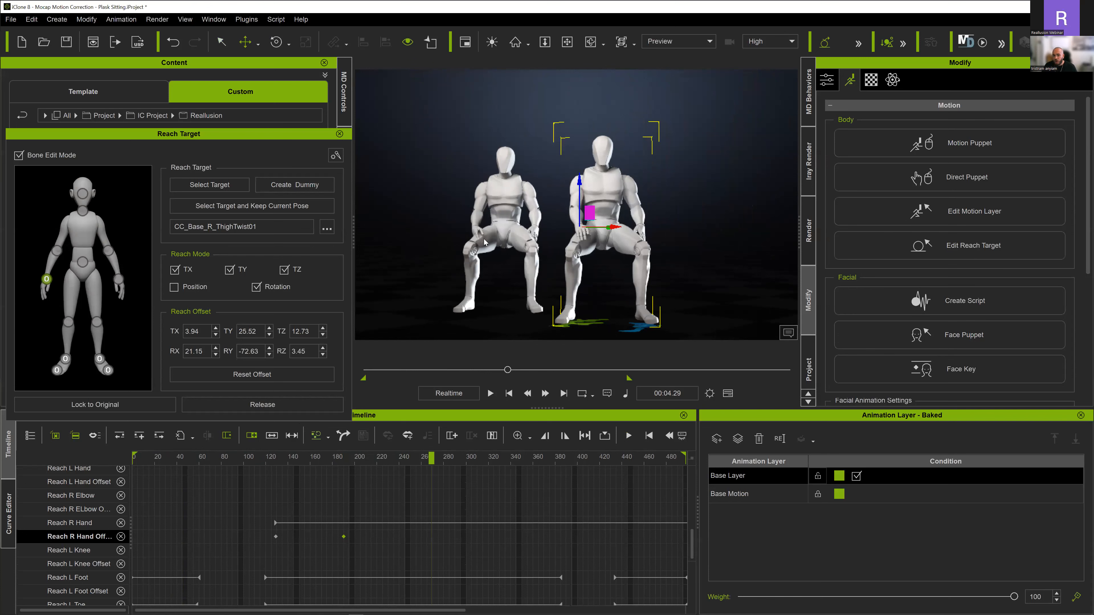
# - Compare the hands of both seated characters and play on to about frame 376, where the character leans forward
pyautogui.scroll(5, 468, 262)
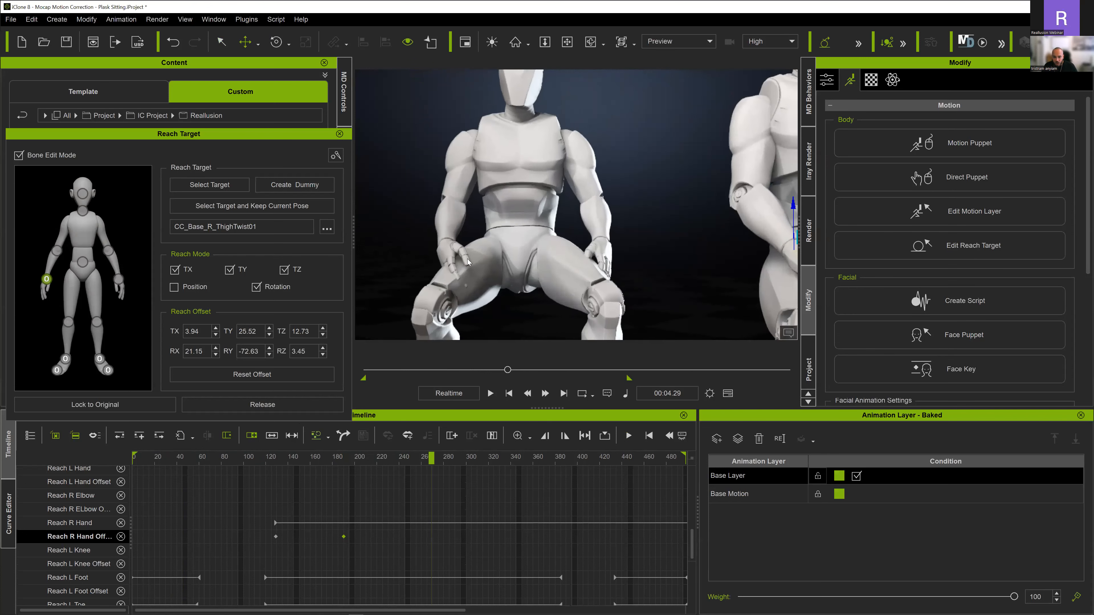
pyautogui.moveTo(468, 261)
pyautogui.mouseDown(button='right')
pyautogui.moveTo(456, 261)
pyautogui.moveTo(467, 260)
pyautogui.mouseUp(button='right')
pyautogui.scroll(-5, 468, 259)
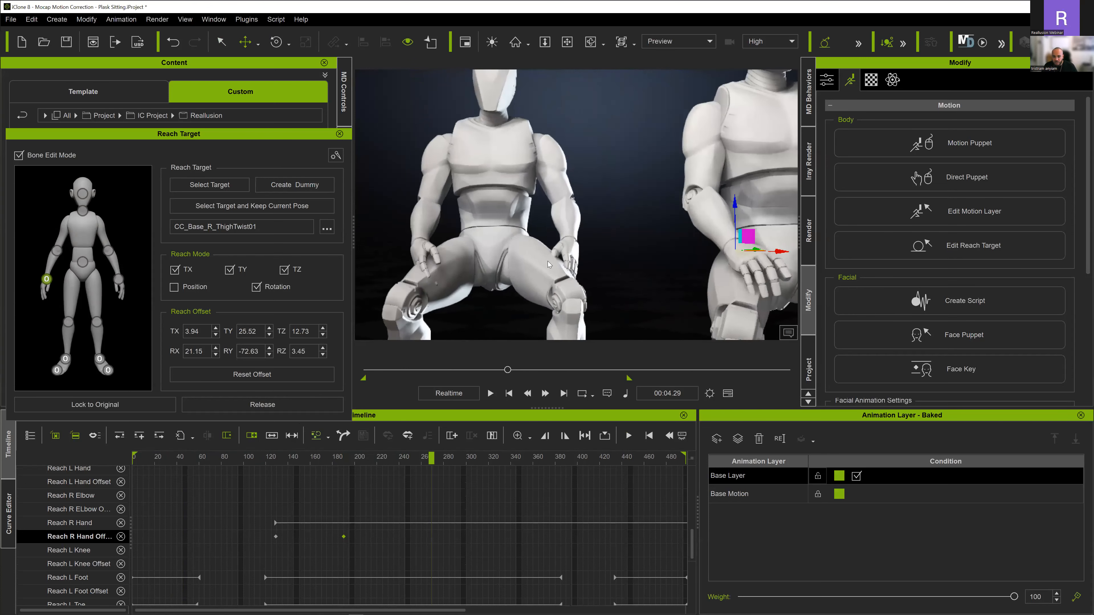
pyautogui.scroll(-4, 615, 259)
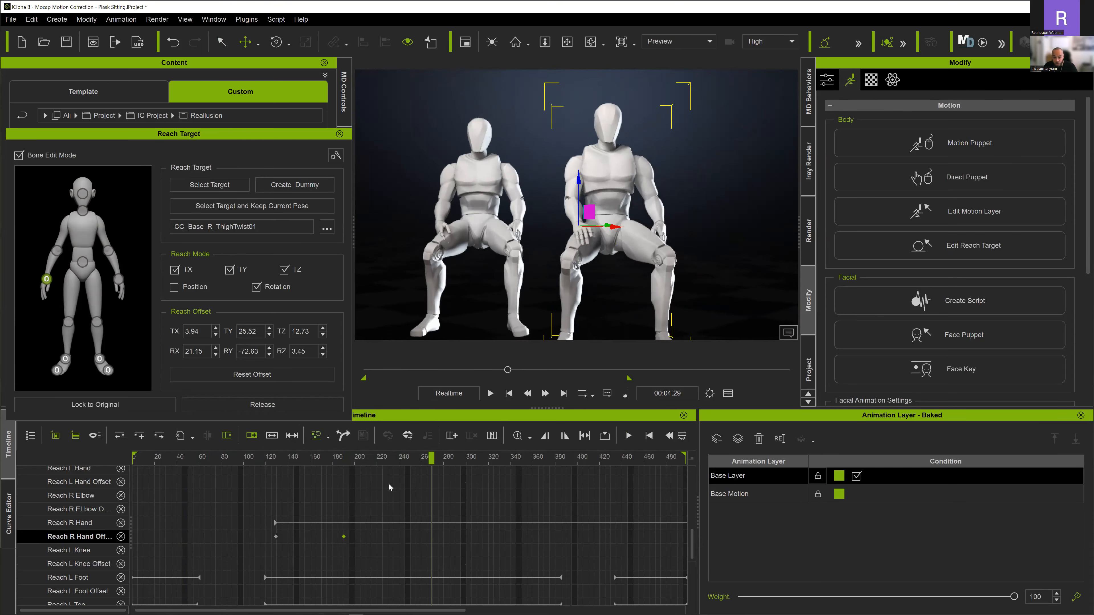
pyautogui.press('space')
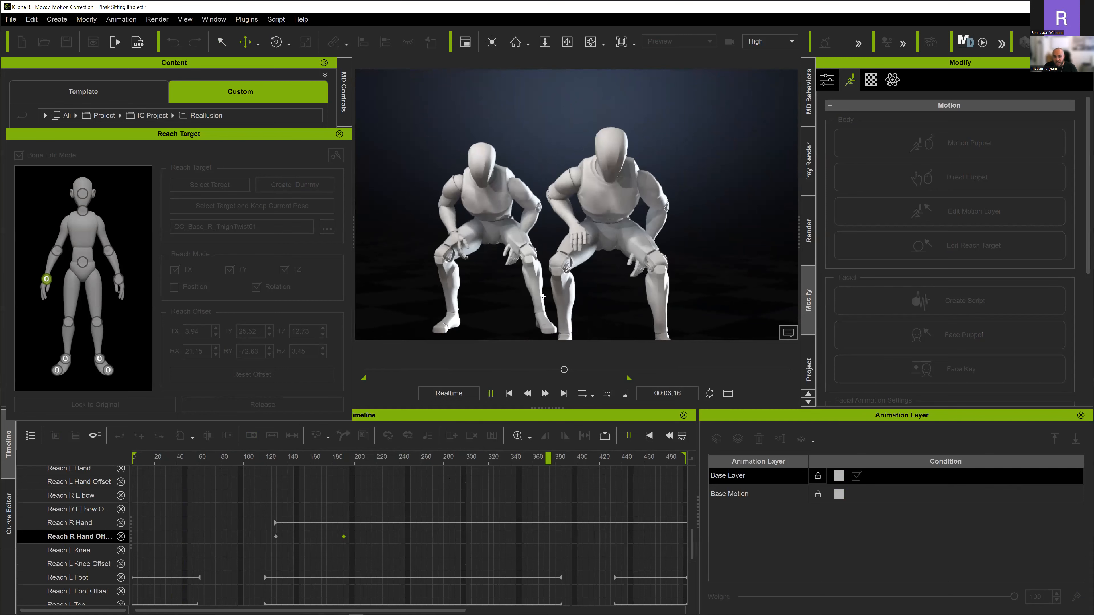
pyautogui.press('space')
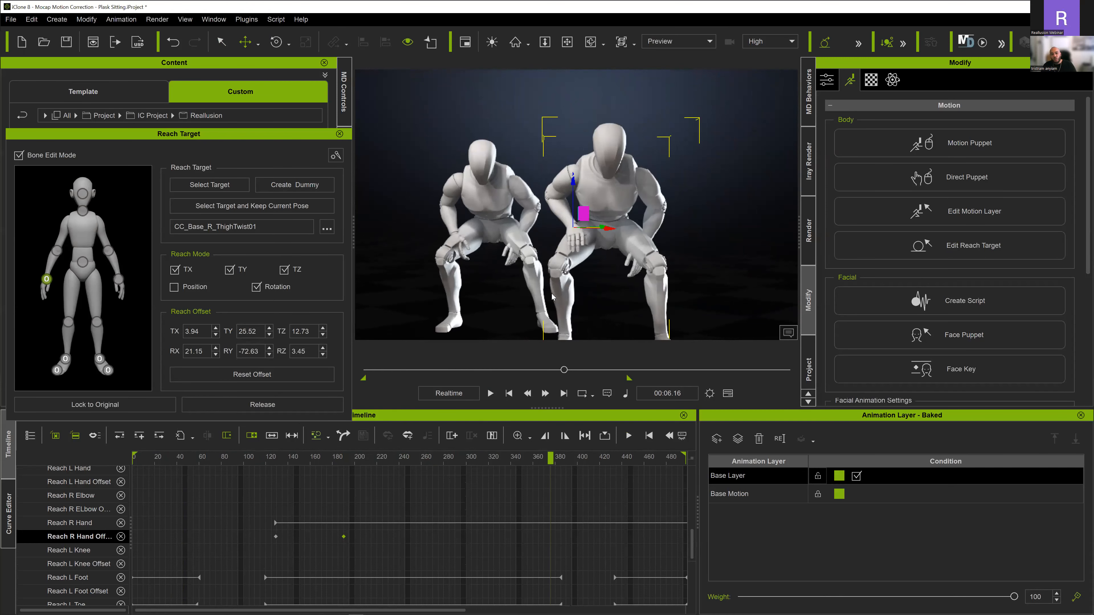
# - Release the right hand's reach target at frame 389 as the character starts standing up
pyautogui.scroll(-3, 447, 464)
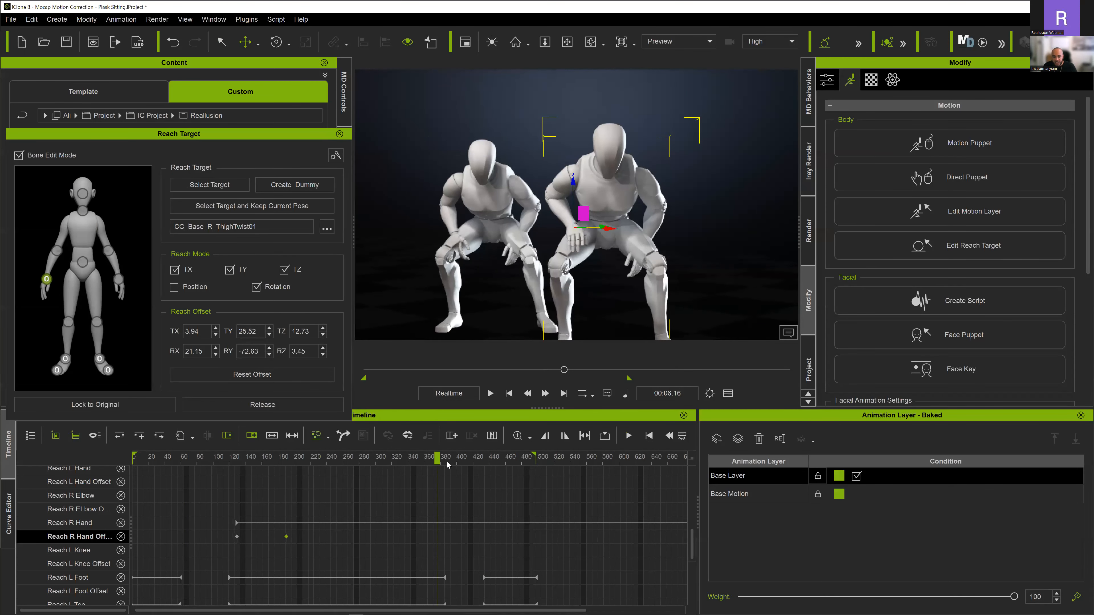
pyautogui.moveTo(437, 458); pyautogui.dragTo(447, 459)
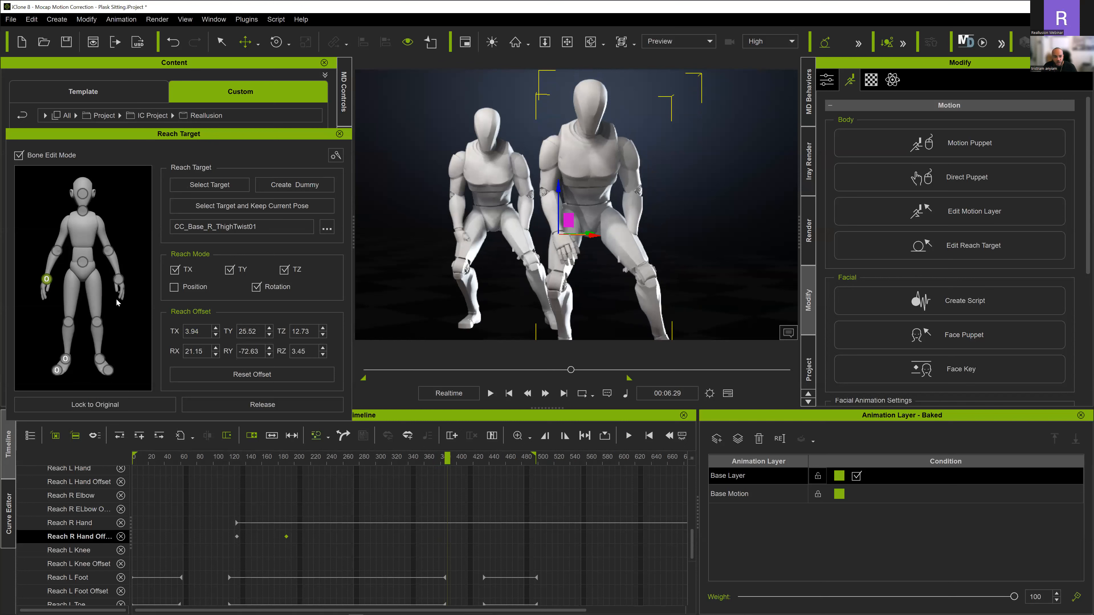
pyautogui.click(227, 404)
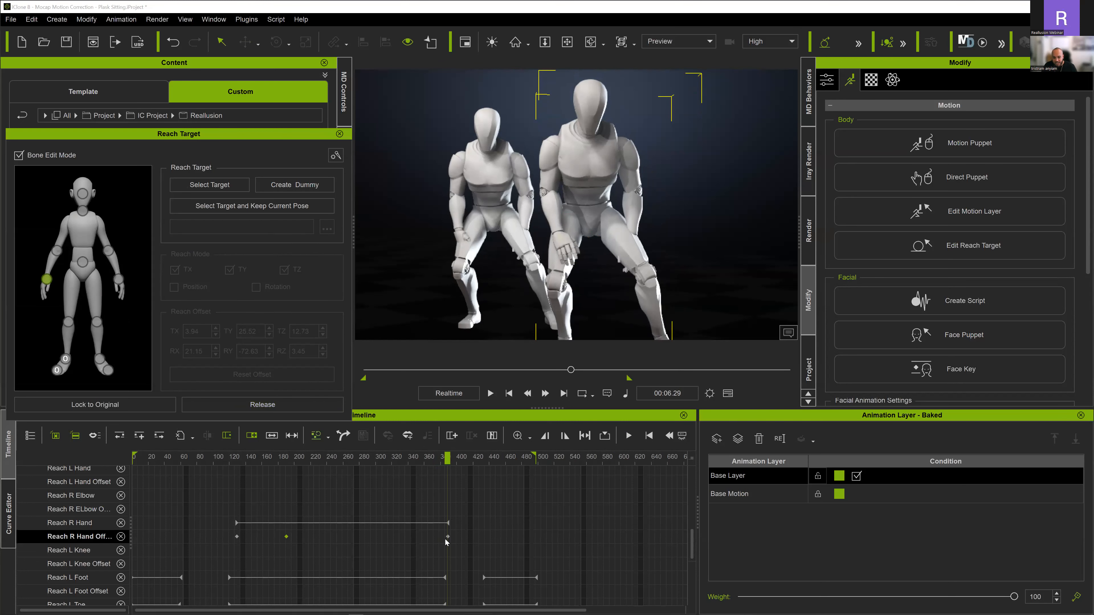
# - Replay the motion from about frame 125 to the standing pose at frame 485 to check the right hand's release
pyautogui.moveTo(446, 459); pyautogui.dragTo(454, 459)
pyautogui.click(234, 459)
pyautogui.press('space')
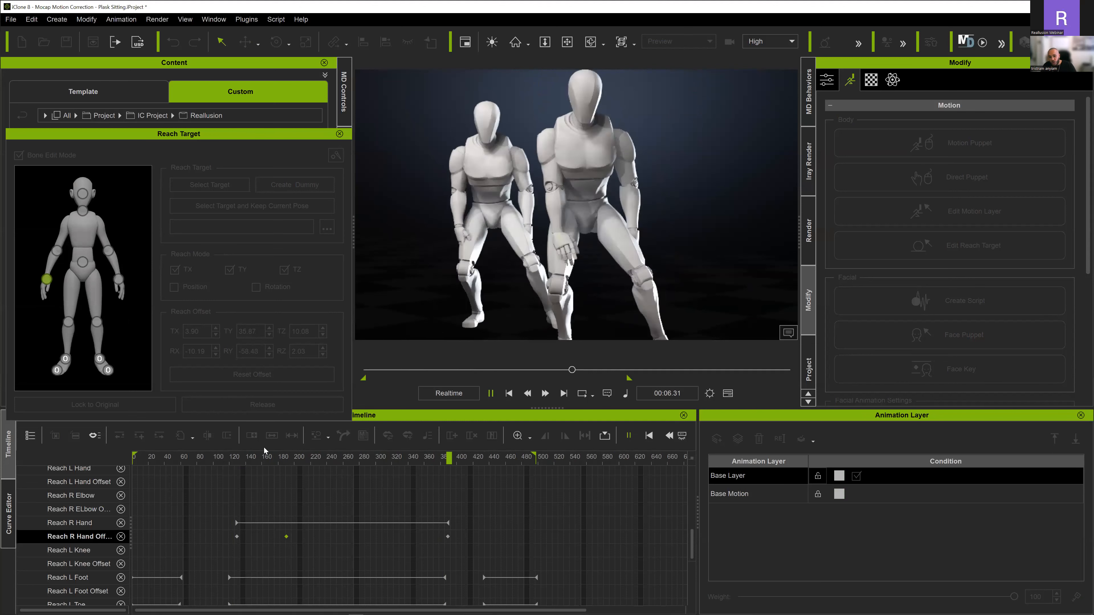
pyautogui.press('space')
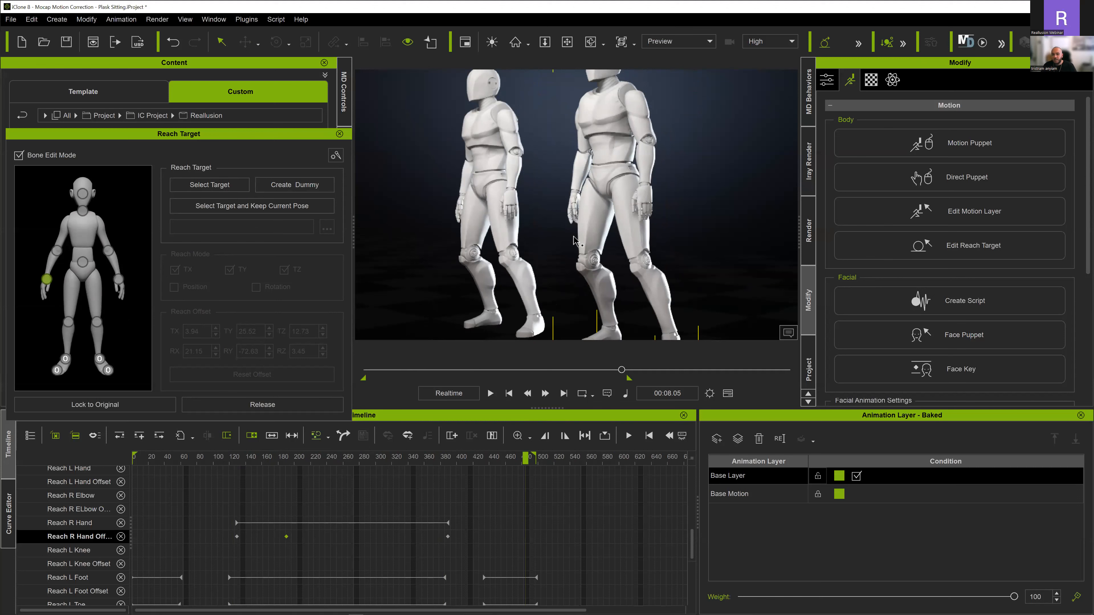
# - At the right hand's first Reach offset key, frame 129, lock the left hand to CC_Base_L_ThighTwist01 while keeping its current pose
pyautogui.scroll(-3, 574, 229)
pyautogui.moveTo(574, 230); pyautogui.dragTo(552, 254, button='right')
pyautogui.scroll(-2, 411, 540)
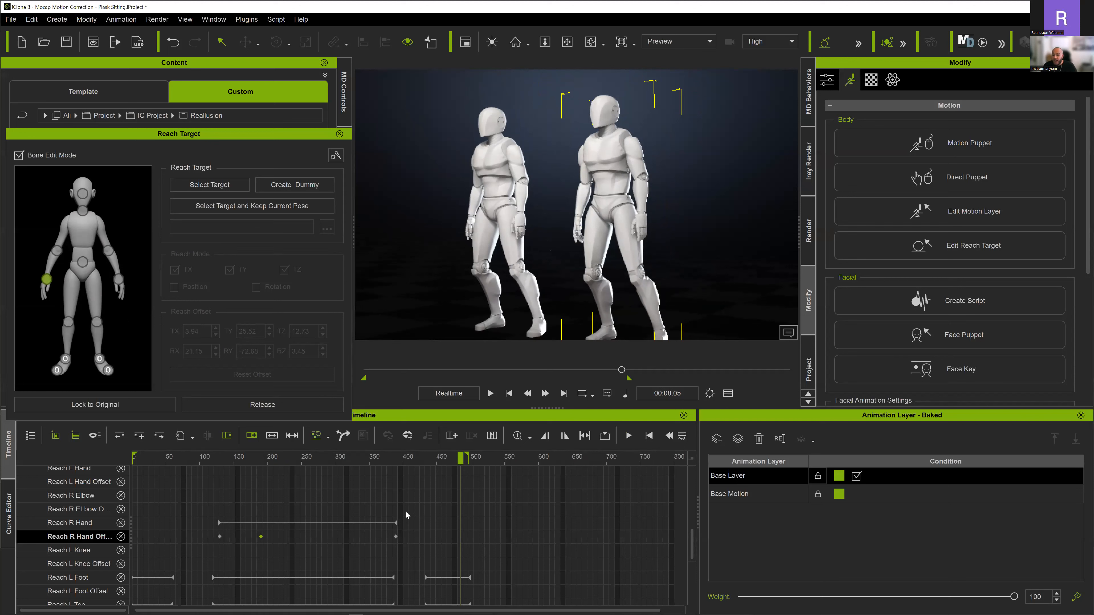
pyautogui.scroll(-1, 327, 487)
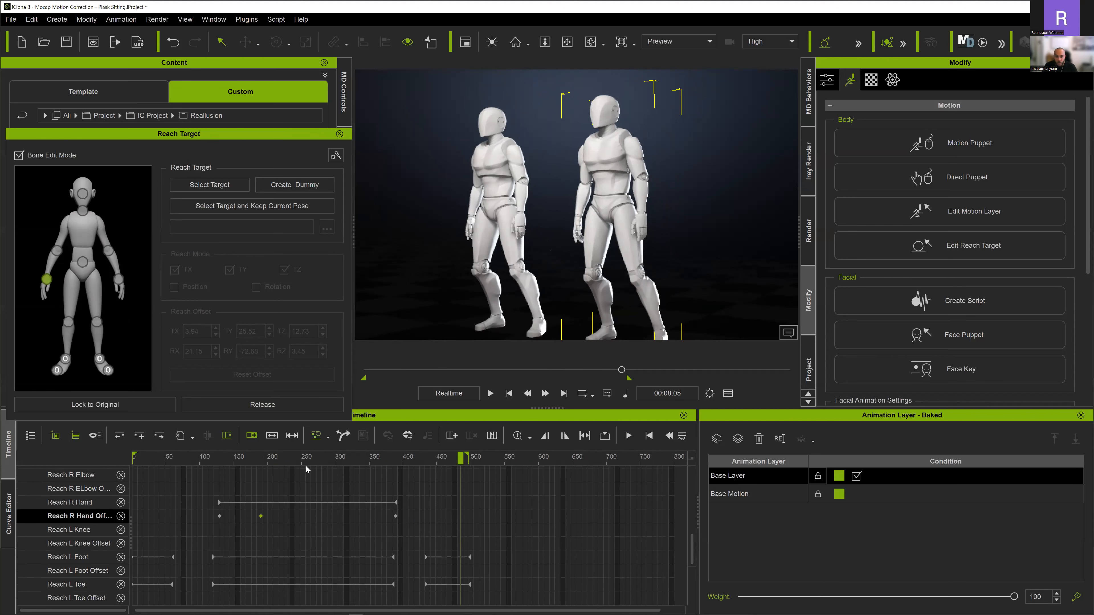
pyautogui.doubleClick(219, 516)
pyautogui.scroll(8, 627, 312)
pyautogui.moveTo(627, 311); pyautogui.dragTo(510, 282, button='right')
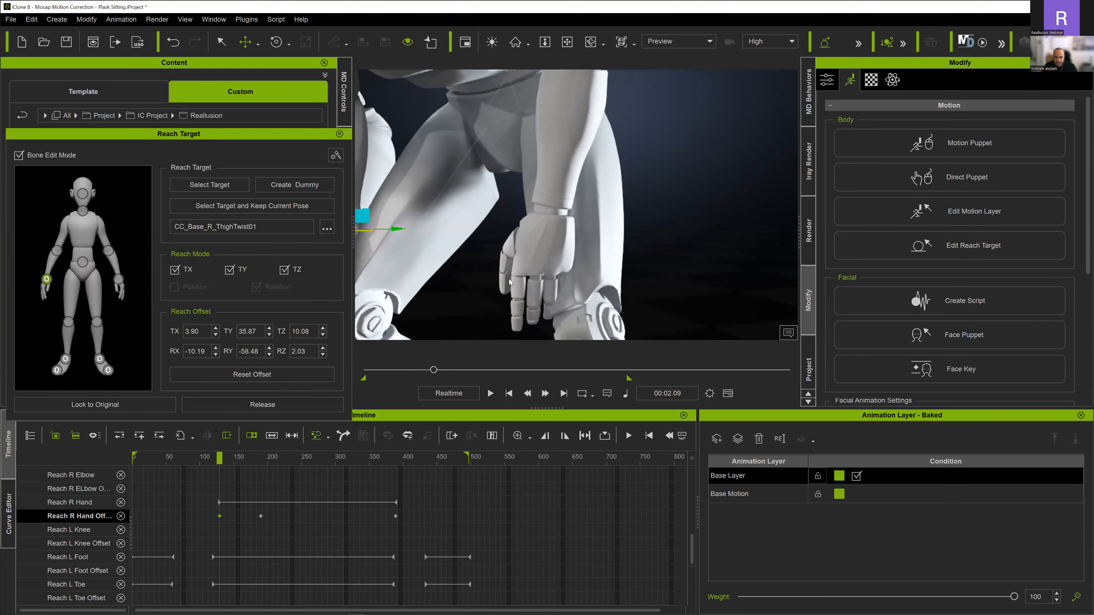
pyautogui.click(118, 279)
pyautogui.click(253, 207)
pyautogui.moveTo(604, 216); pyautogui.dragTo(567, 219, button='right')
pyautogui.click(579, 205)
# - Rotate the left hand at frame 129 and move its reach offset to about TX -6.07, TY 31.66, TZ 11.87
pyautogui.press('f')
pyautogui.press('e')
pyautogui.moveTo(563, 209); pyautogui.dragTo(527, 217)
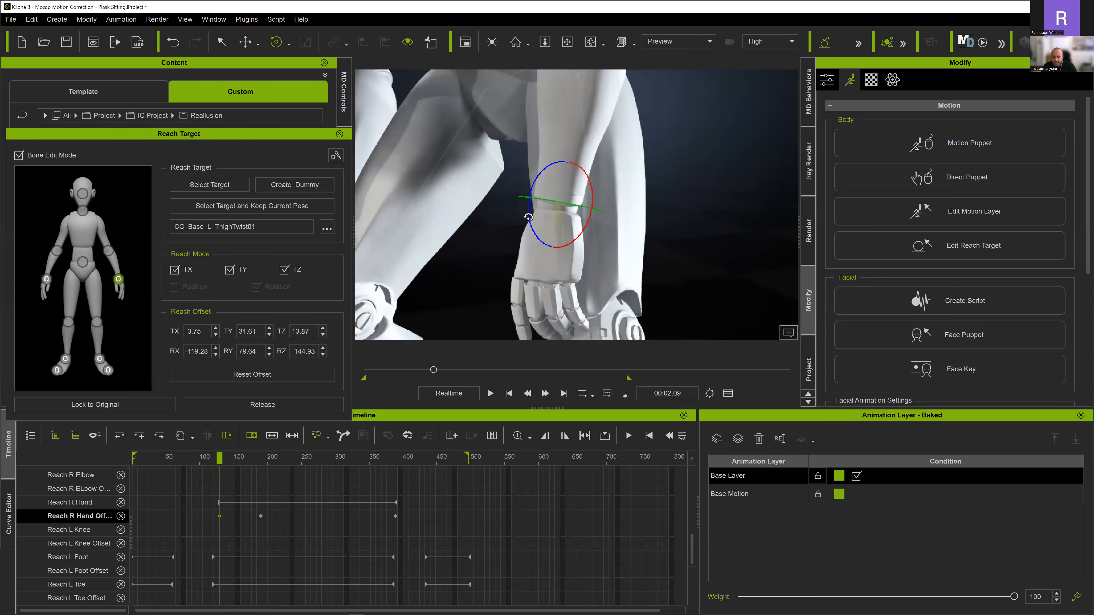
pyautogui.moveTo(534, 222); pyautogui.dragTo(568, 201, button='right')
pyautogui.press('w')
pyautogui.moveTo(569, 198); pyautogui.dragTo(580, 206)
pyautogui.moveTo(580, 205); pyautogui.dragTo(540, 209, button='right')
pyautogui.moveTo(539, 203); pyautogui.dragTo(542, 210)
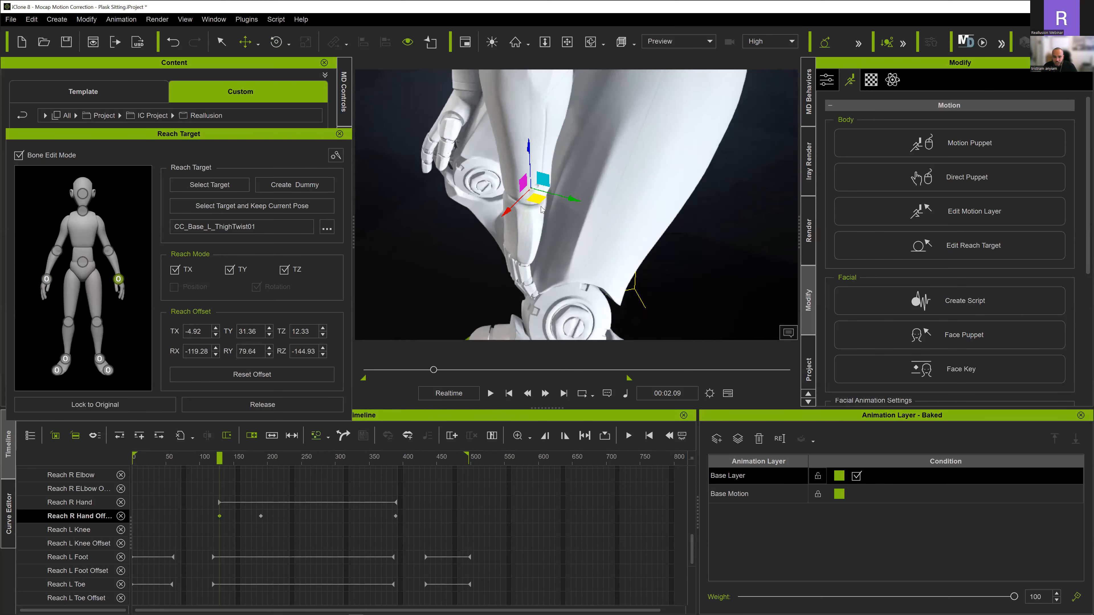
pyautogui.moveTo(542, 209); pyautogui.dragTo(559, 227, button='right')
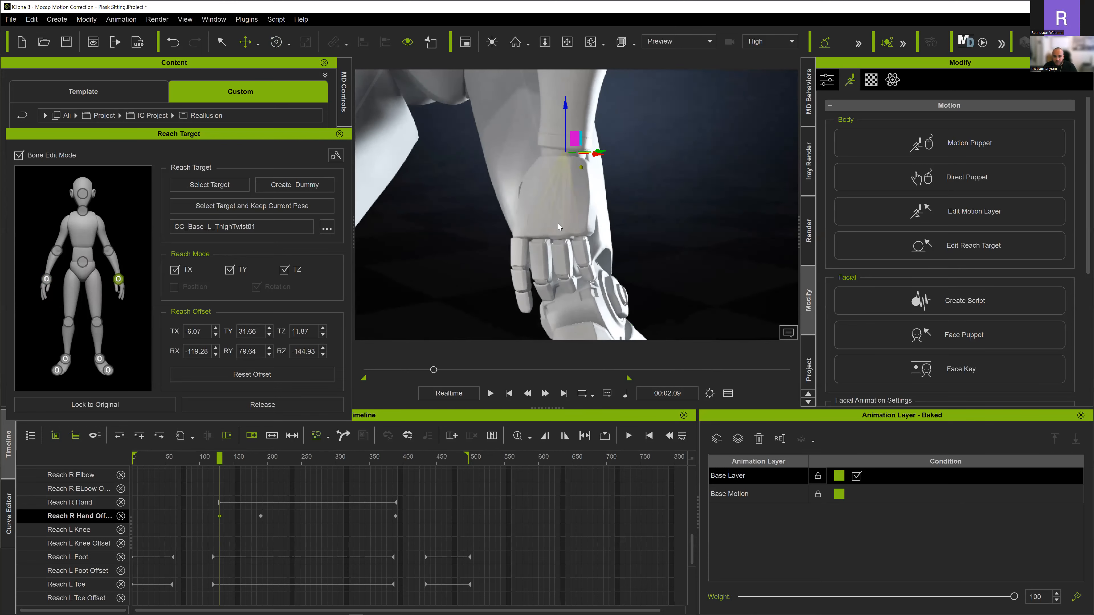
# - Turn the left hand at frame 129 to a reach offset of about RX 157.57, RY 84.54, RZ 131.42
pyautogui.press('e')
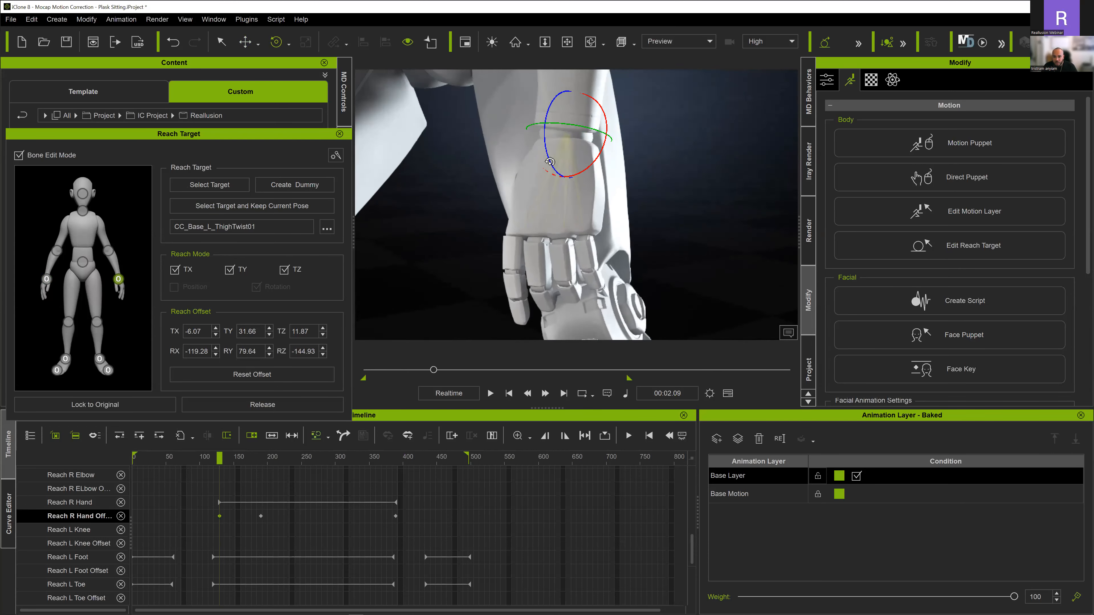
pyautogui.moveTo(547, 159); pyautogui.dragTo(546, 171)
pyautogui.moveTo(551, 194); pyautogui.dragTo(541, 247, button='right')
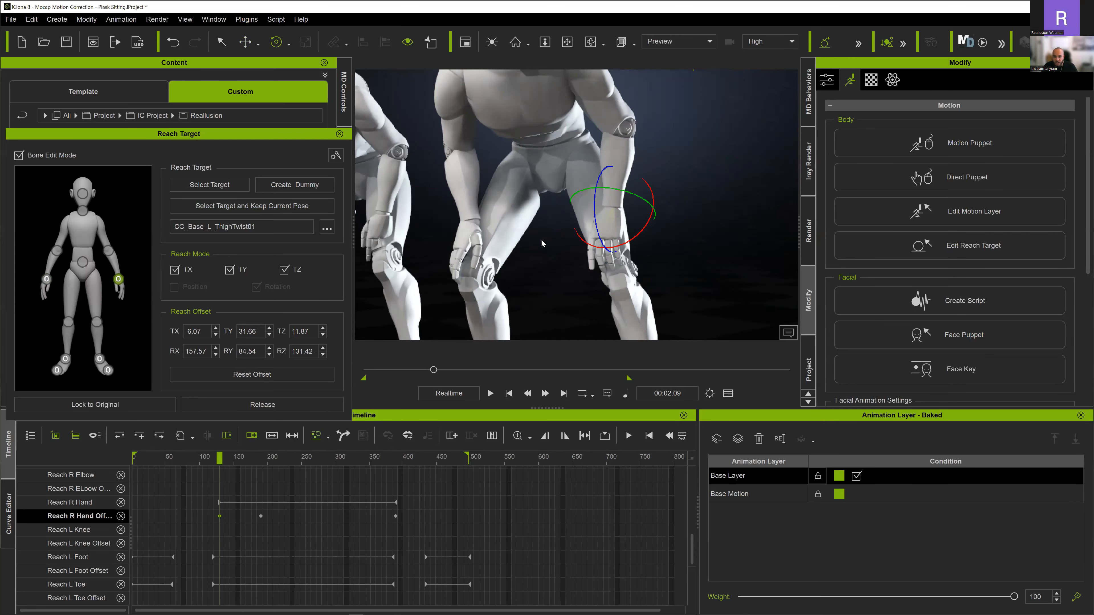
# - Replay the sitting-down motion from about frame 90 and stop at frame 211 to check the left hand on the thigh
pyautogui.press('space')
pyautogui.press('space')
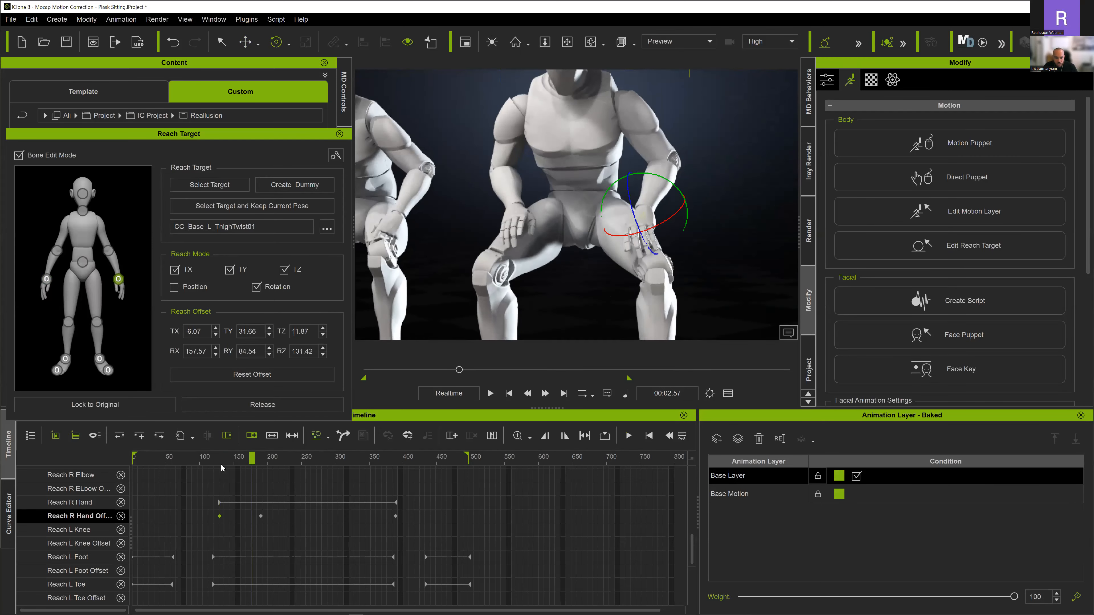
pyautogui.click(198, 458)
pyautogui.press('space')
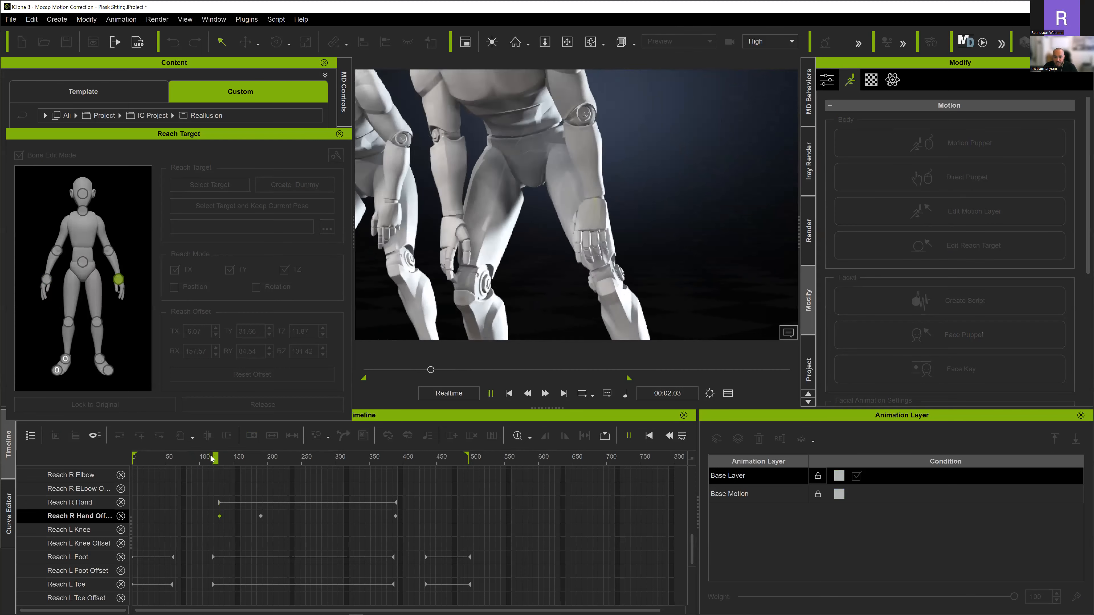
pyautogui.press('space')
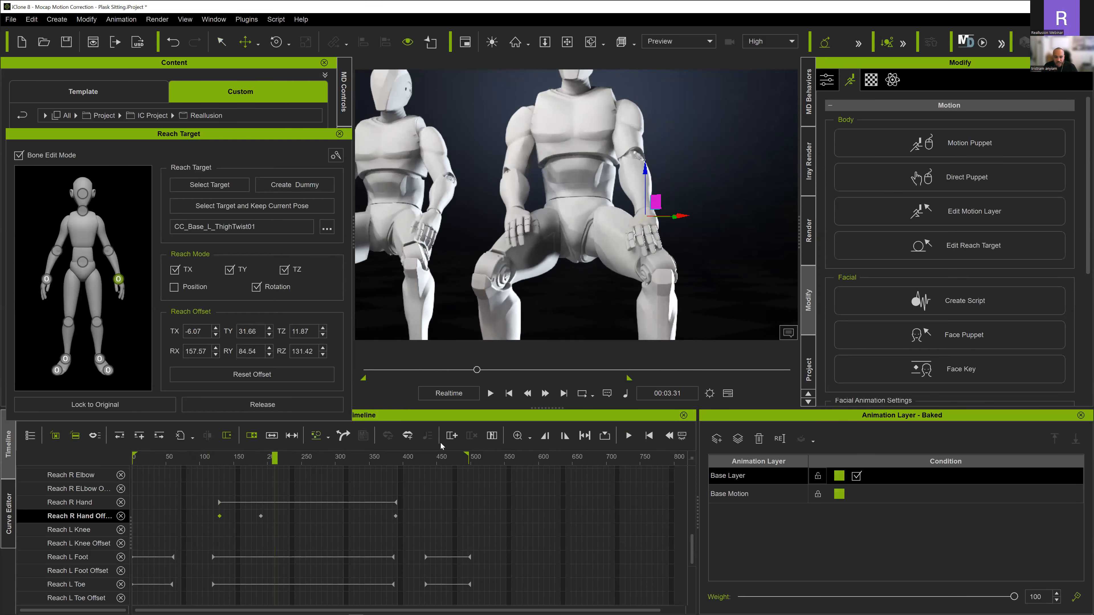
# - Move the left hand along the thigh at frame 211 to a reach offset of about TX -7.67, TY 21.84, TZ 11.27
pyautogui.moveTo(691, 173); pyautogui.dragTo(555, 271, button='right')
pyautogui.scroll(3, 700, 271)
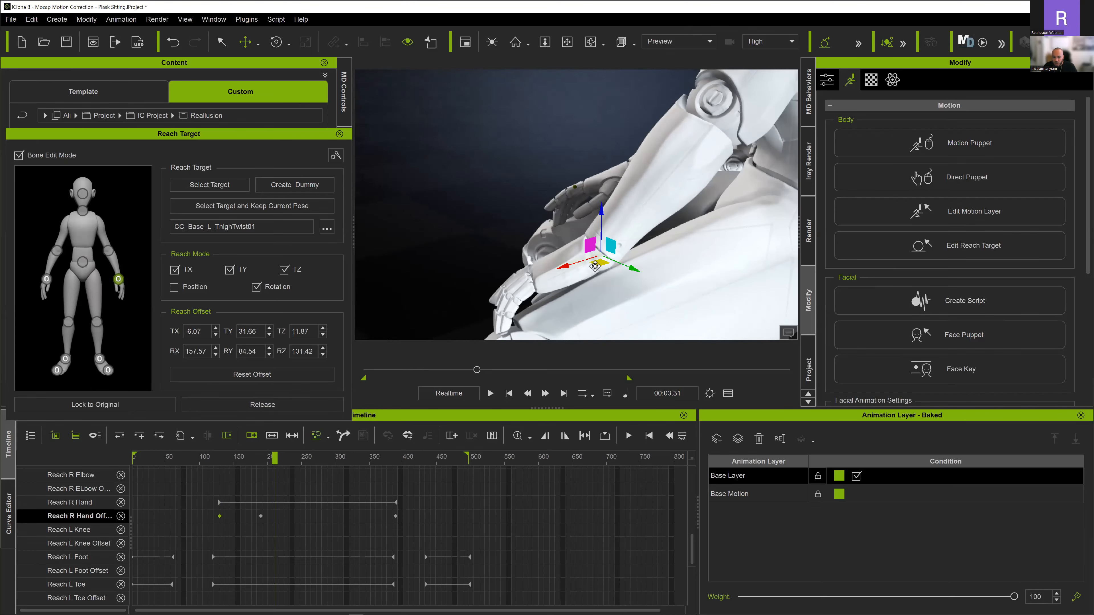
pyautogui.moveTo(559, 267); pyautogui.dragTo(600, 259)
pyautogui.moveTo(704, 209); pyautogui.dragTo(788, 205, button='right')
pyautogui.moveTo(664, 254); pyautogui.dragTo(688, 255)
pyautogui.moveTo(560, 206); pyautogui.dragTo(677, 210, button='right')
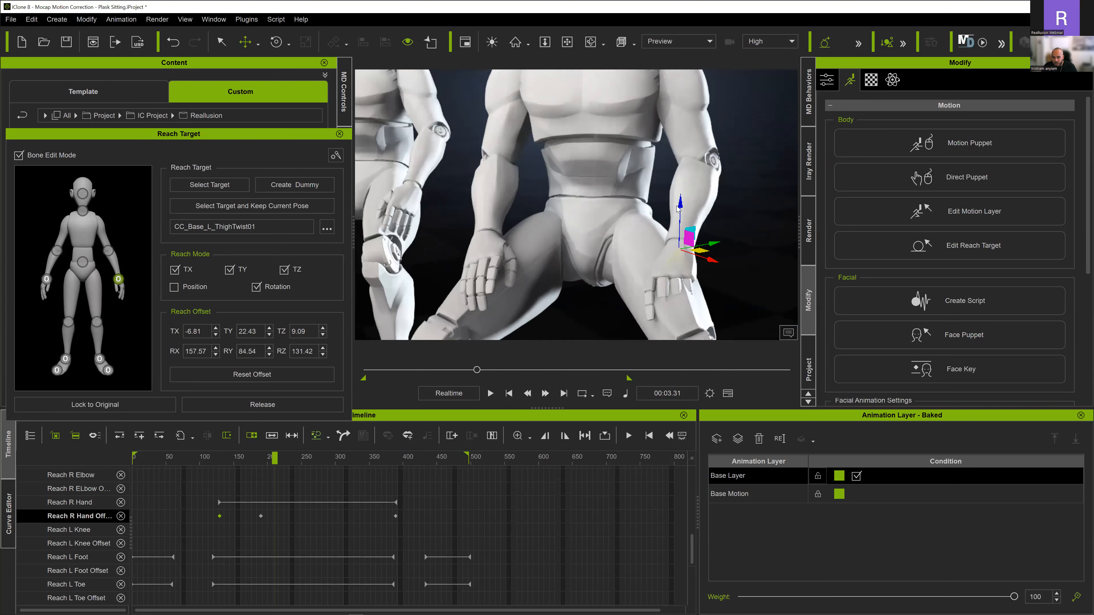
pyautogui.moveTo(683, 204); pyautogui.dragTo(680, 193)
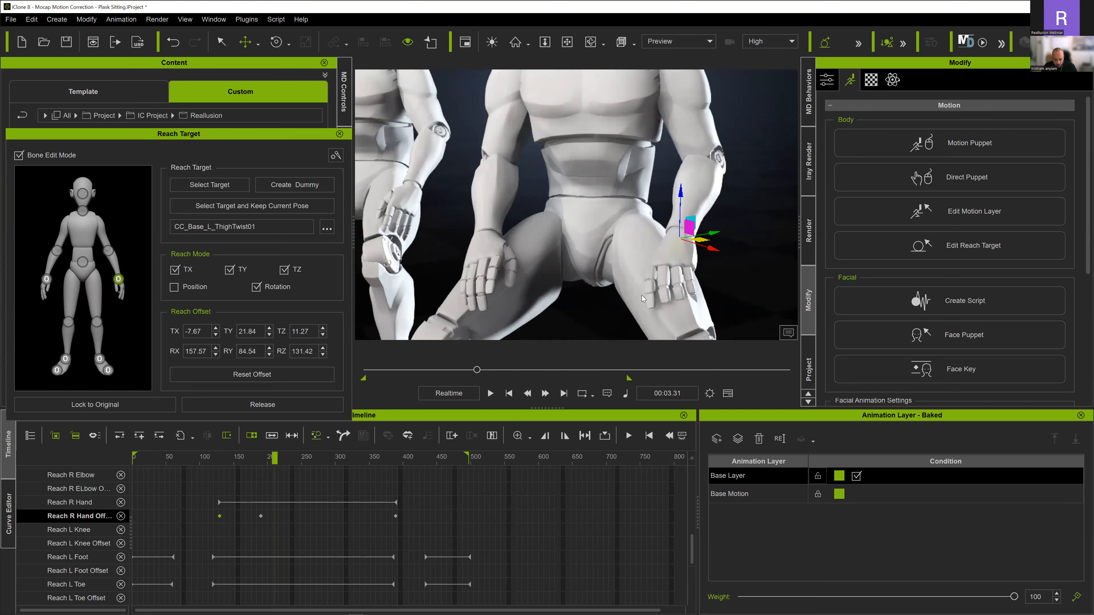
# - Refine the left hand at frame 211 to about TX -8.13, TY 21.52, TZ 12.46 and RX 123.37, RY 80.17, RZ 83.83
pyautogui.press('e')
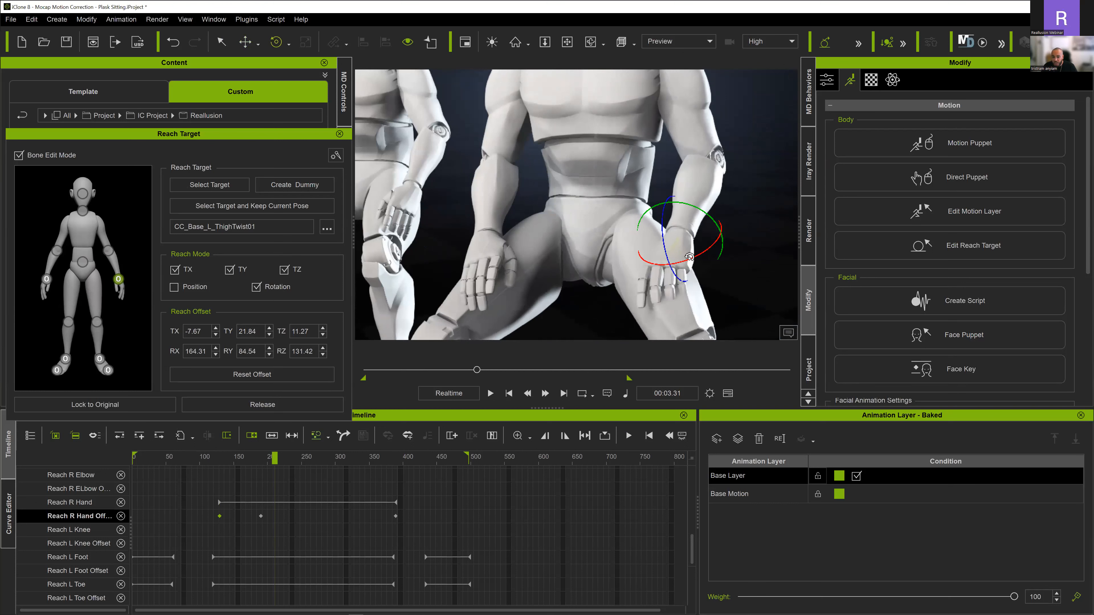
pyautogui.moveTo(666, 250); pyautogui.dragTo(662, 248)
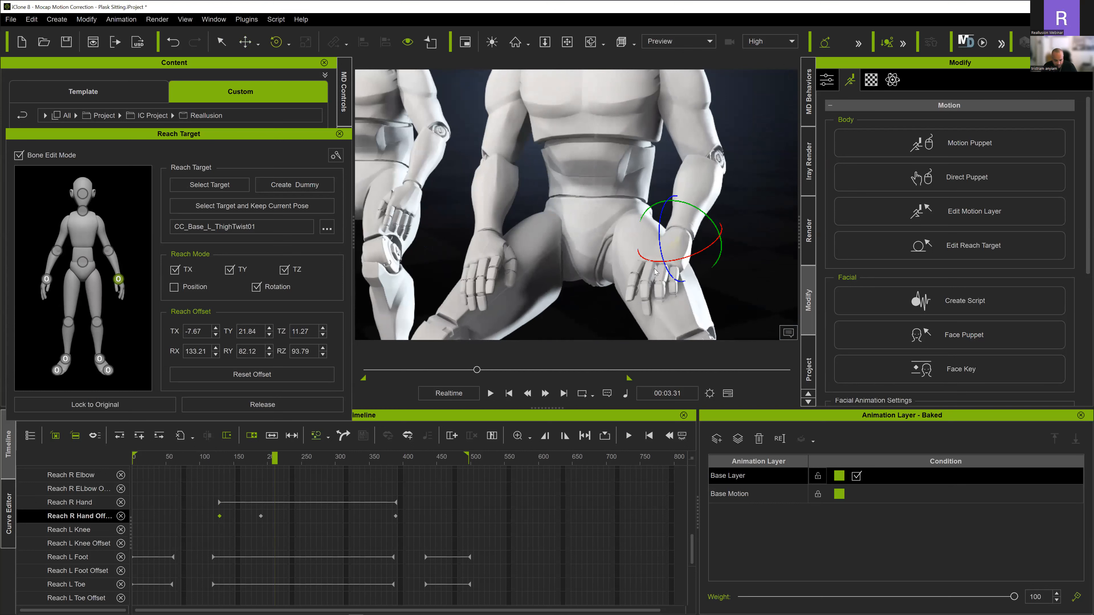
pyautogui.press('w')
pyautogui.moveTo(681, 193); pyautogui.dragTo(681, 188)
pyautogui.moveTo(682, 277); pyautogui.dragTo(641, 262, button='right')
pyautogui.press('e')
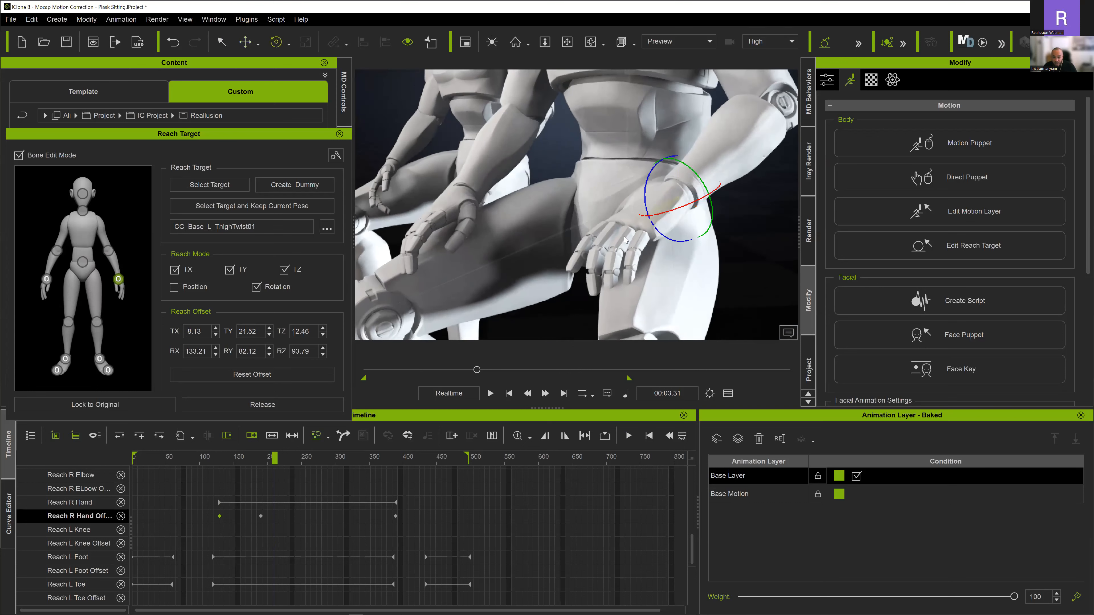
pyautogui.moveTo(646, 206); pyautogui.dragTo(643, 204)
pyautogui.scroll(-5, 621, 211)
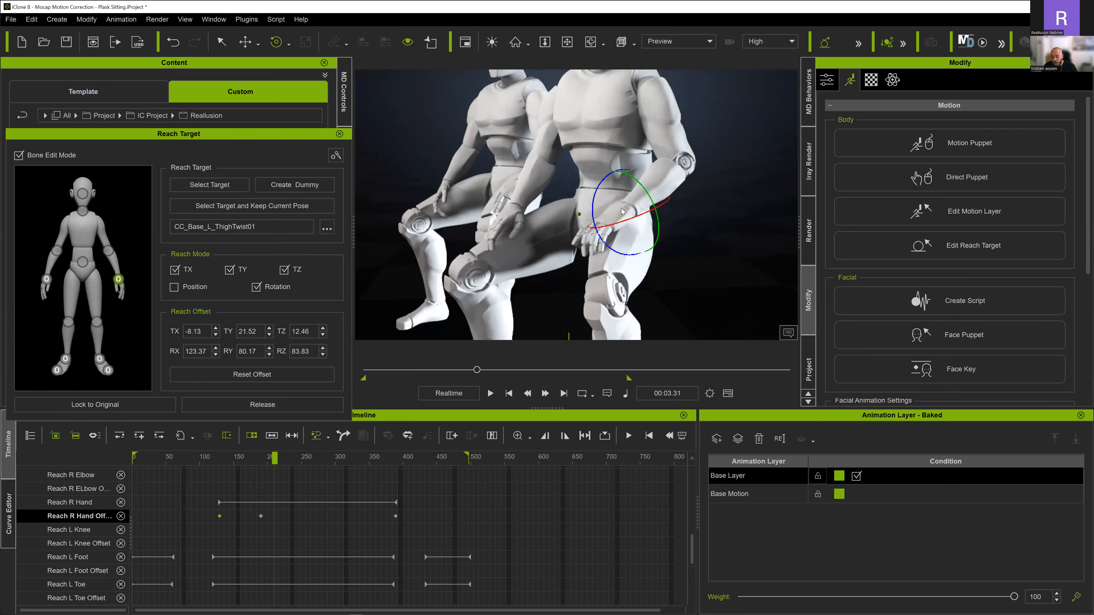
# - Play the motion from about frame 60 to frame 393 and release the left hand's reach target as the character stands up
pyautogui.scroll(-6, 622, 211)
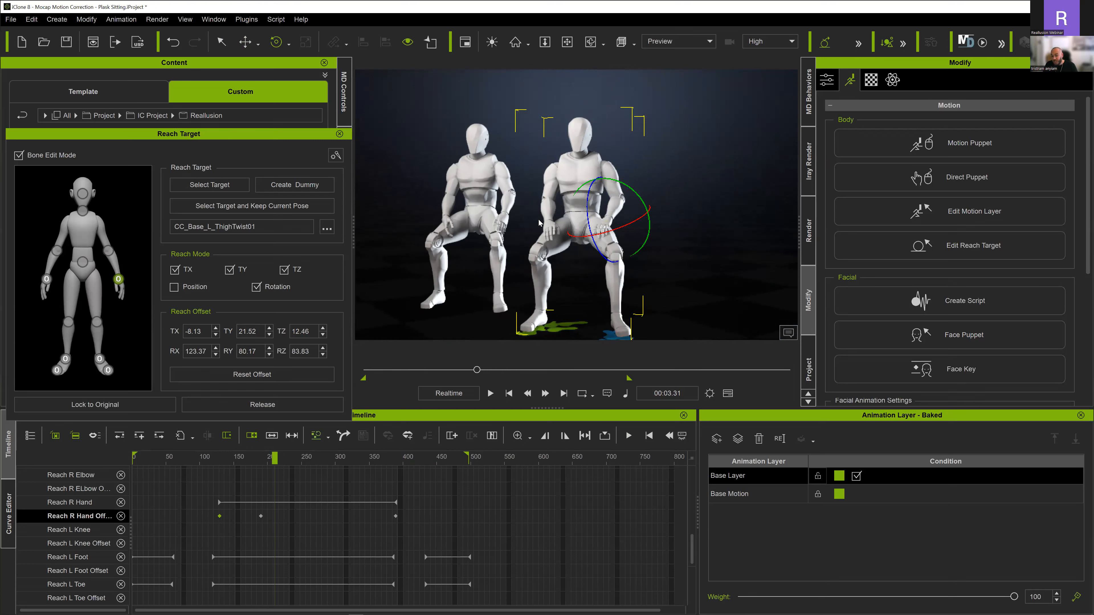
pyautogui.scroll(4, 539, 223)
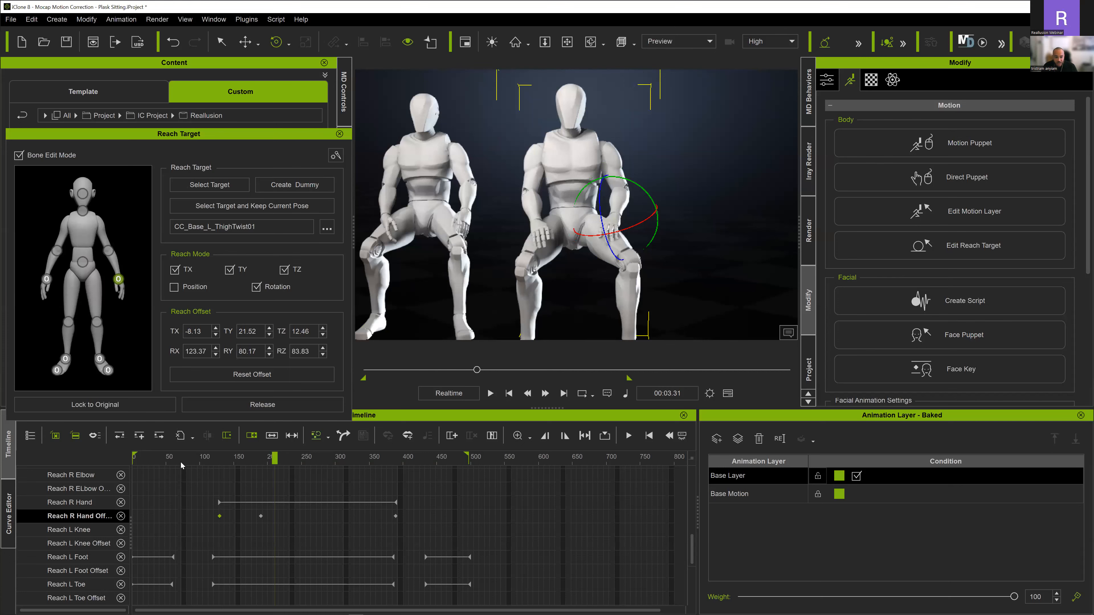
pyautogui.click(177, 459)
pyautogui.press('space')
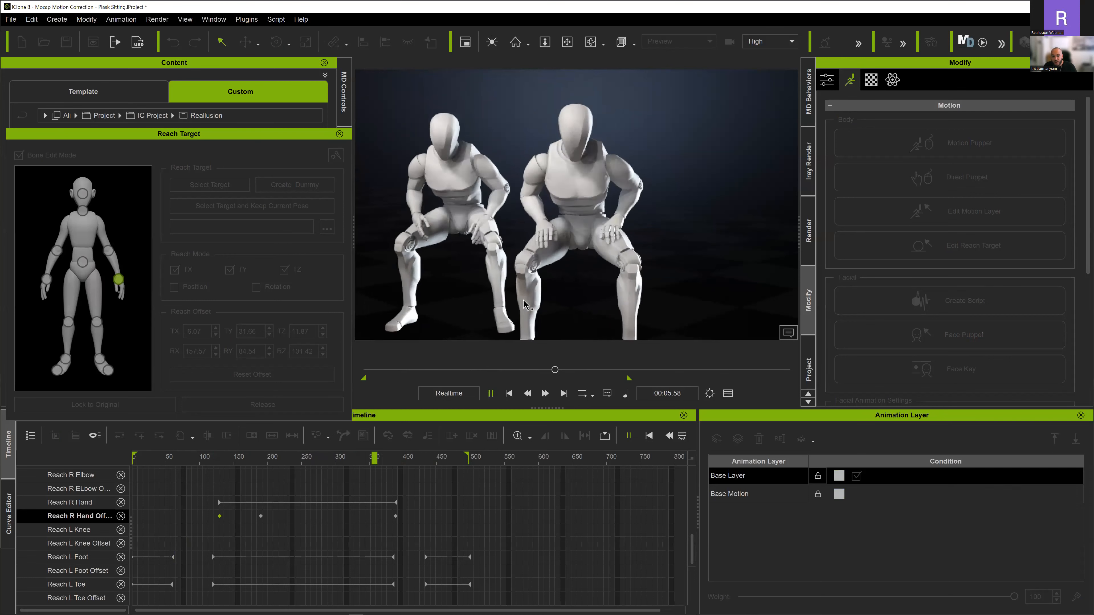
pyautogui.press('space')
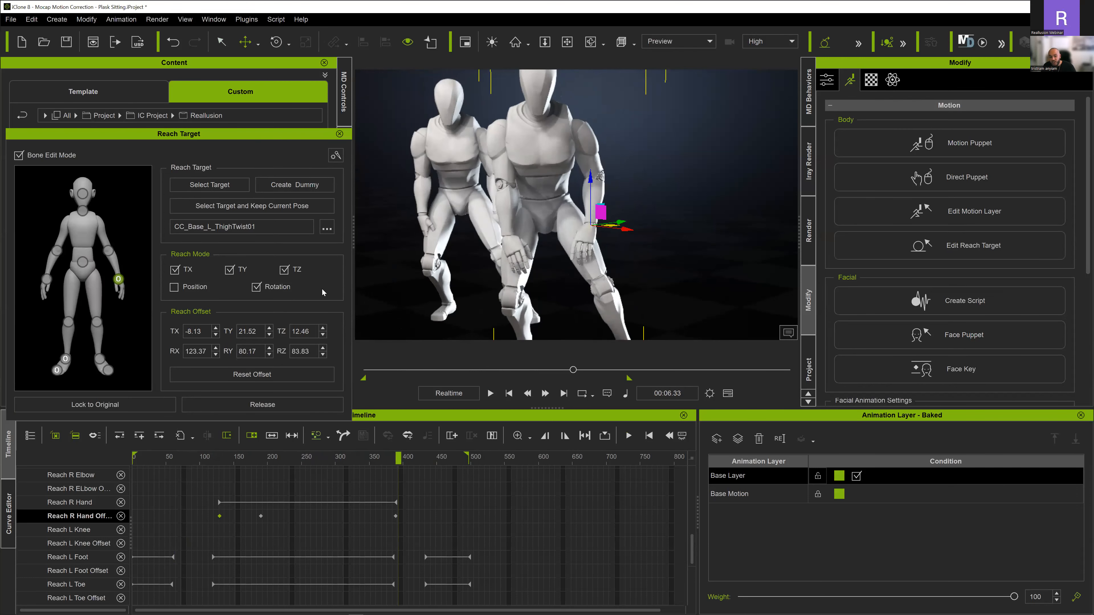
pyautogui.click(260, 406)
# - Replay the complete sitting motion from the first frame to the end to check both hands
pyautogui.click(508, 393)
pyautogui.scroll(-5, 489, 221)
pyautogui.press('space')
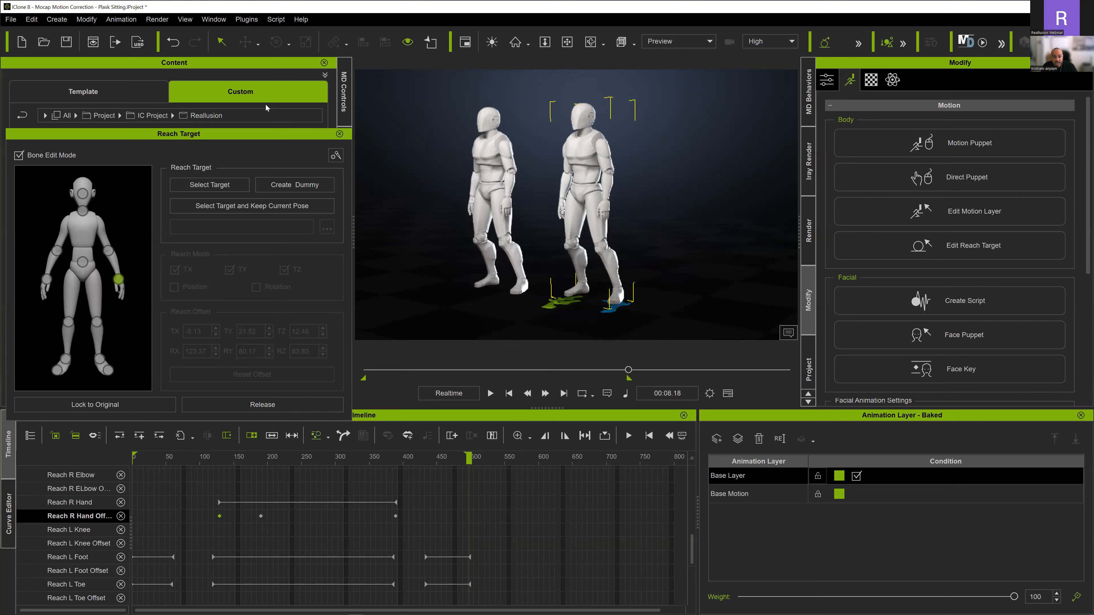
# - Close the Reach Target editor and replay the corrected motion from the start in a frontal view of both characters
pyautogui.click(340, 134)
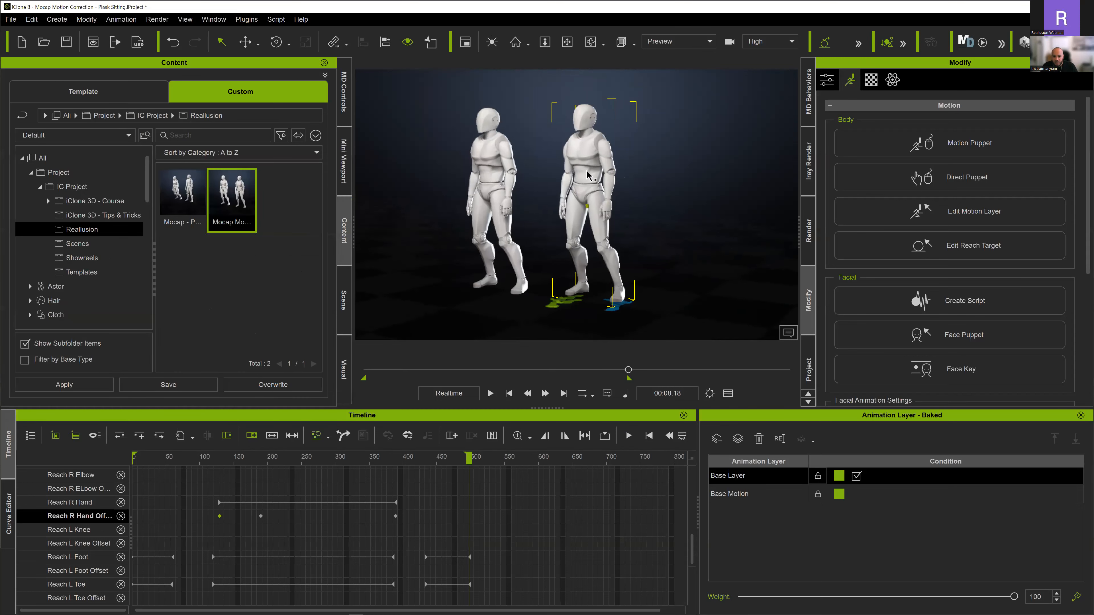
pyautogui.moveTo(572, 166); pyautogui.dragTo(539, 150, button='middle')
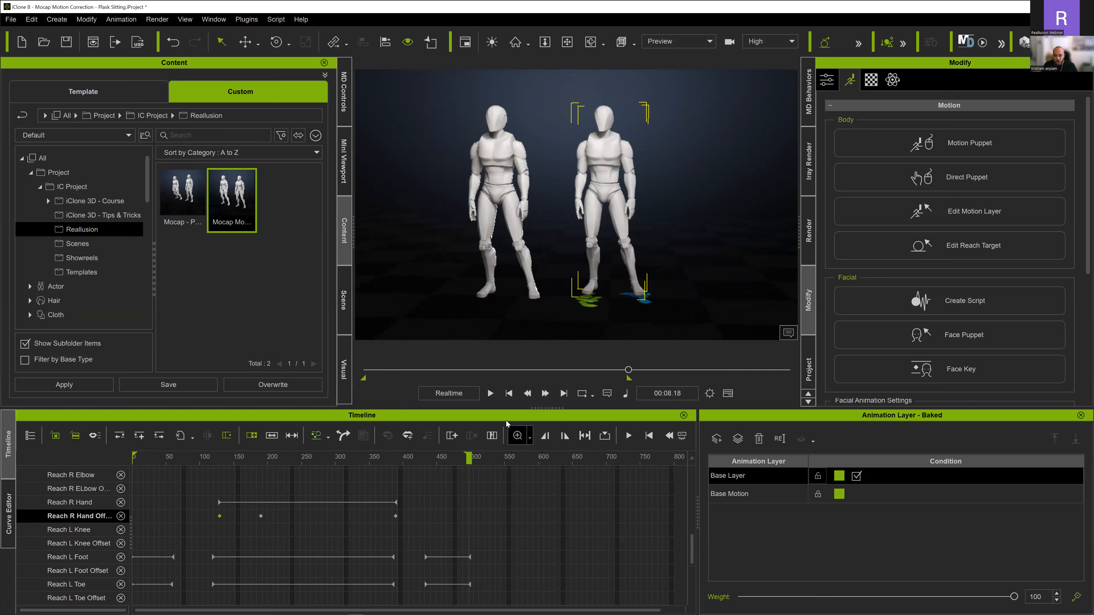
pyautogui.click(509, 392)
pyautogui.press('space')
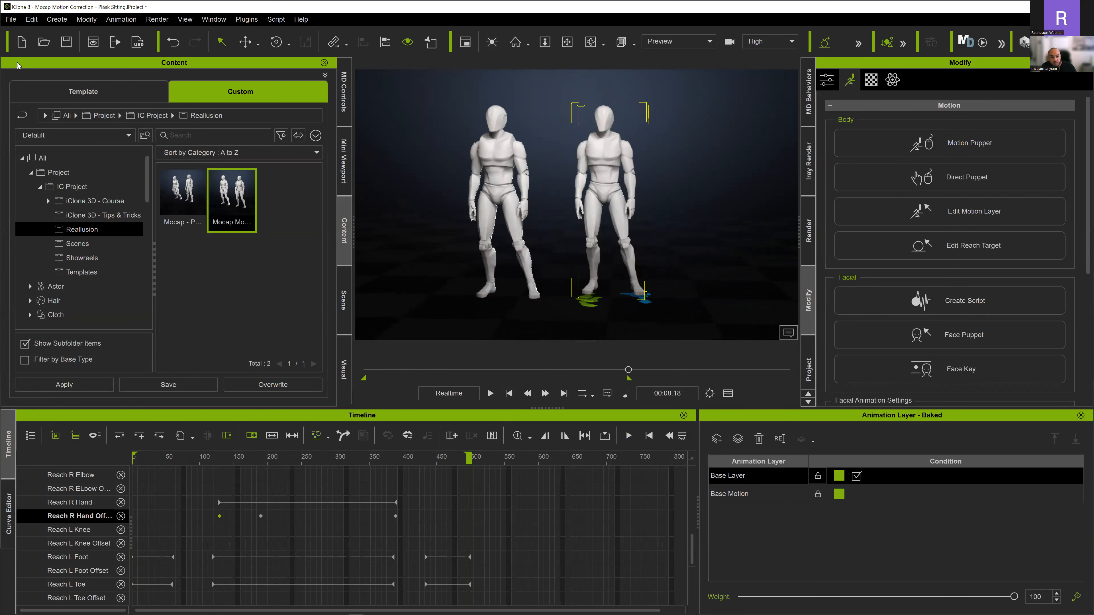
# - Start a new project and load the Mocap - Posture Correction project from the Reallusion folder
pyautogui.click(24, 42)
pyautogui.click(545, 342)
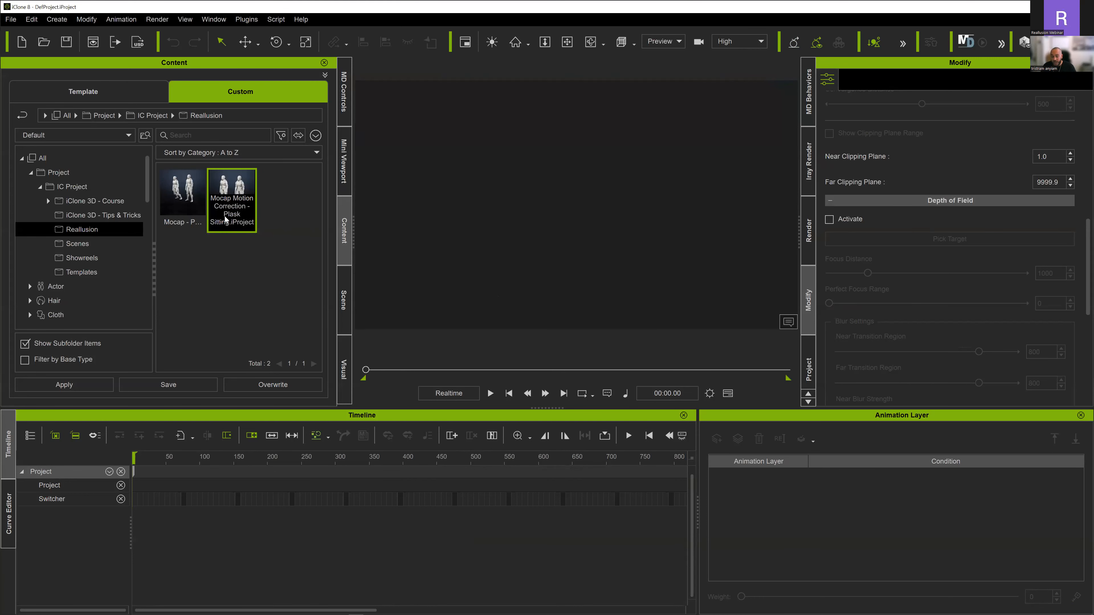
pyautogui.doubleClick(180, 188)
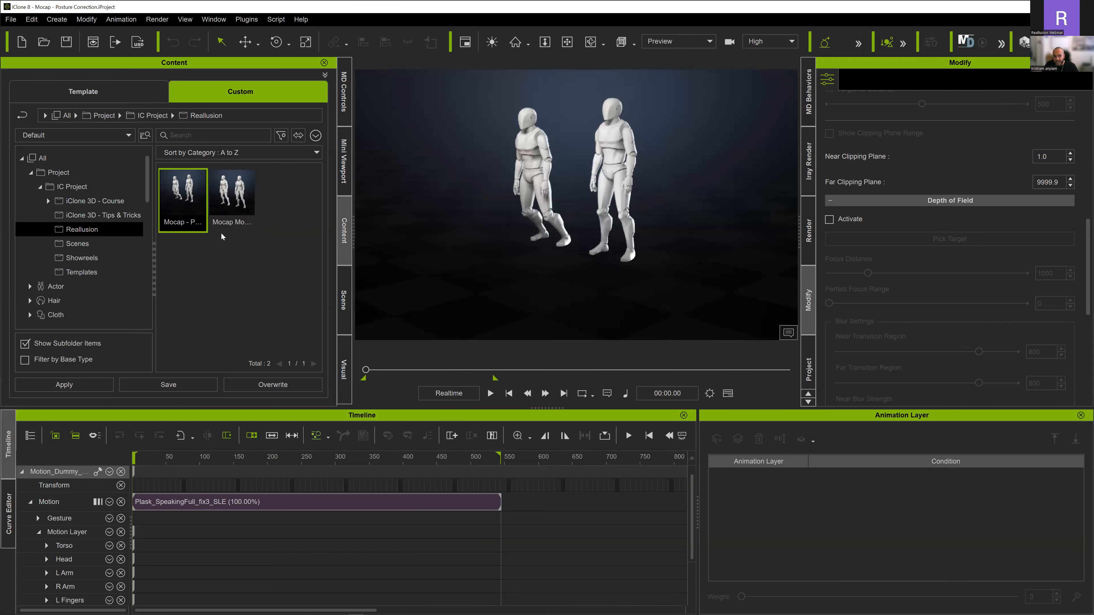
# - Compare the posture of both characters from several angles and play the Plask_SpeakingFull_fix3_SLE motion to its end
pyautogui.scroll(5, 622, 159)
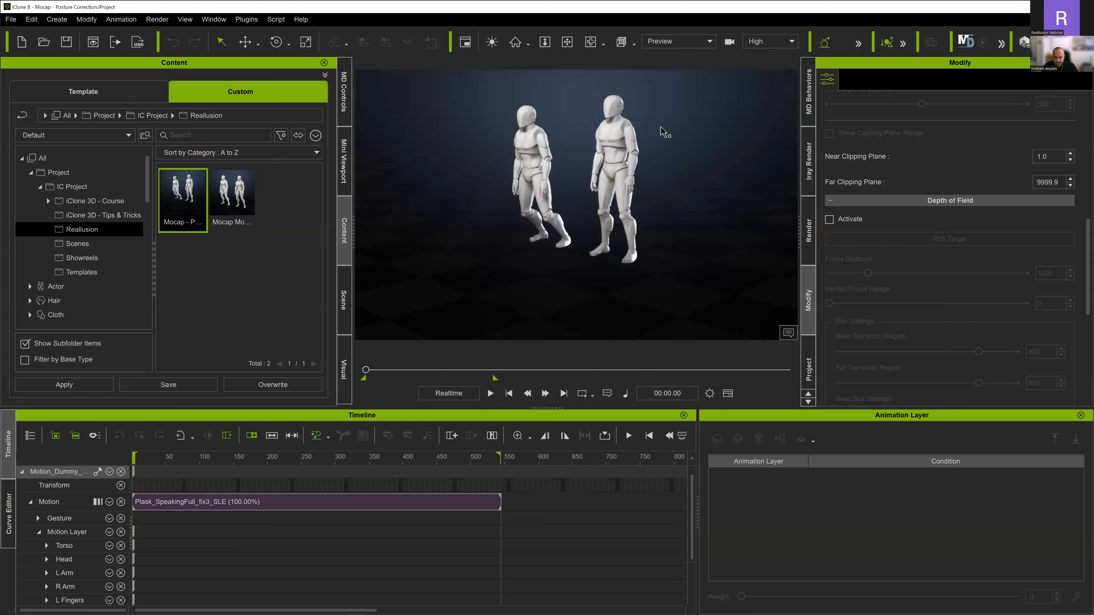
pyautogui.scroll(3, 610, 190)
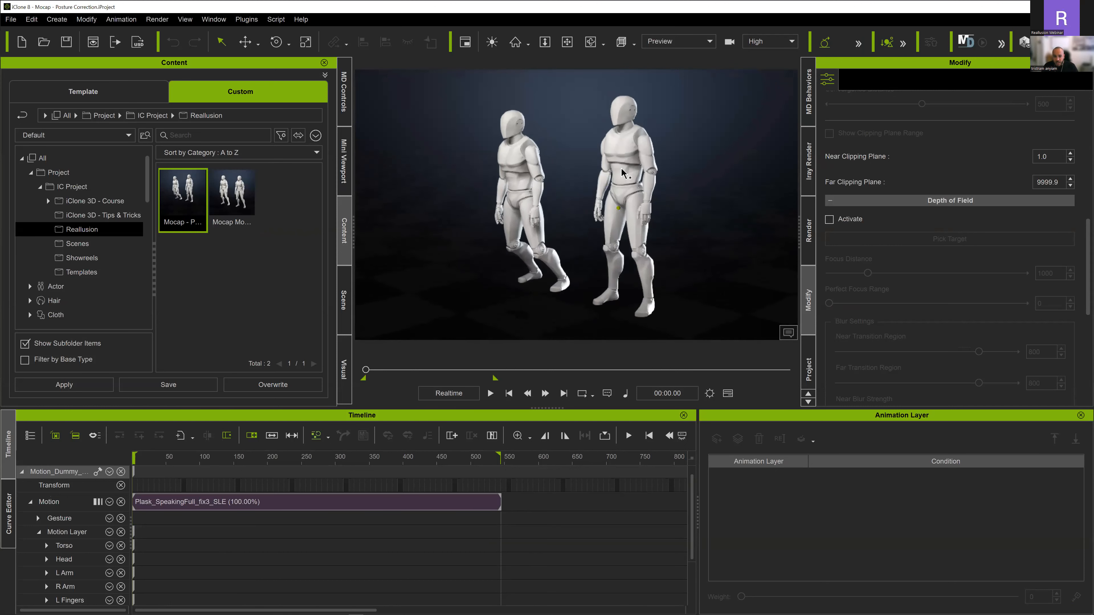
pyautogui.moveTo(626, 158); pyautogui.dragTo(637, 153, button='right')
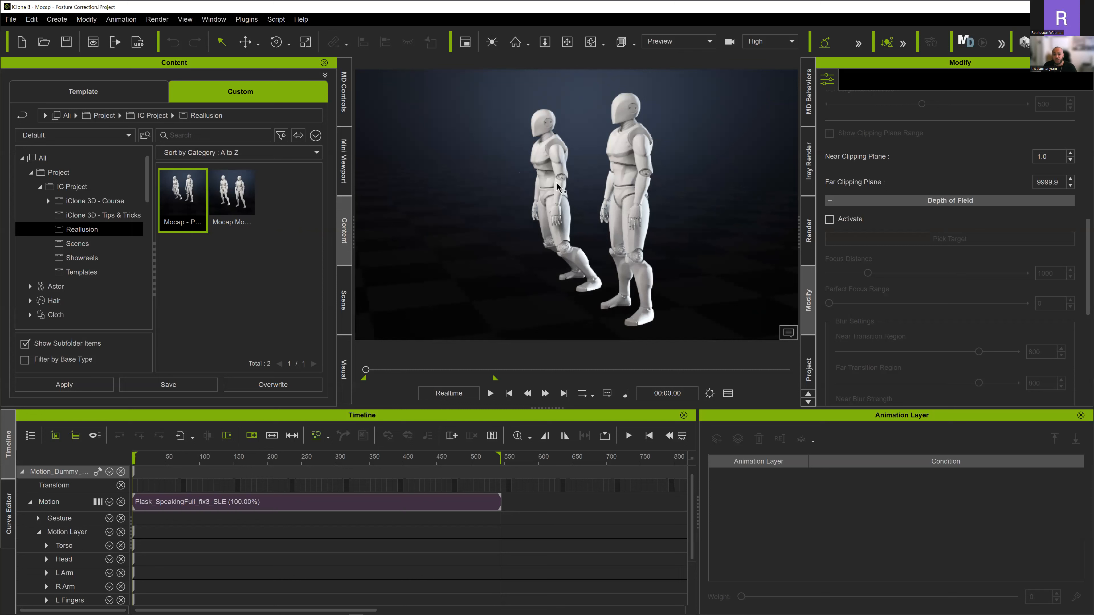
pyautogui.moveTo(557, 186); pyautogui.dragTo(587, 155, button='right')
pyautogui.press('space')
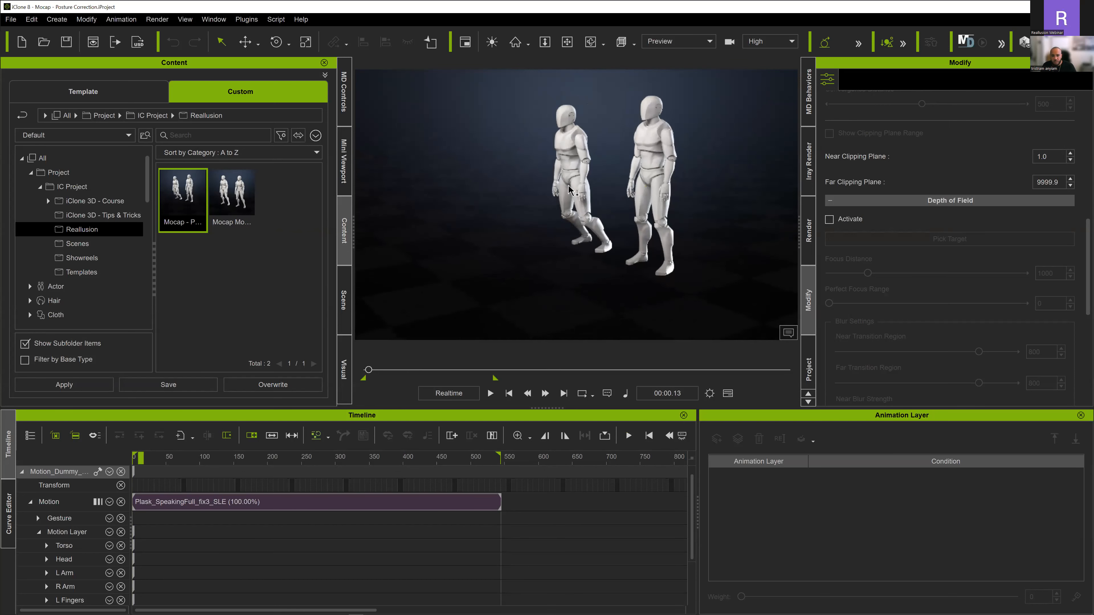
pyautogui.press('space')
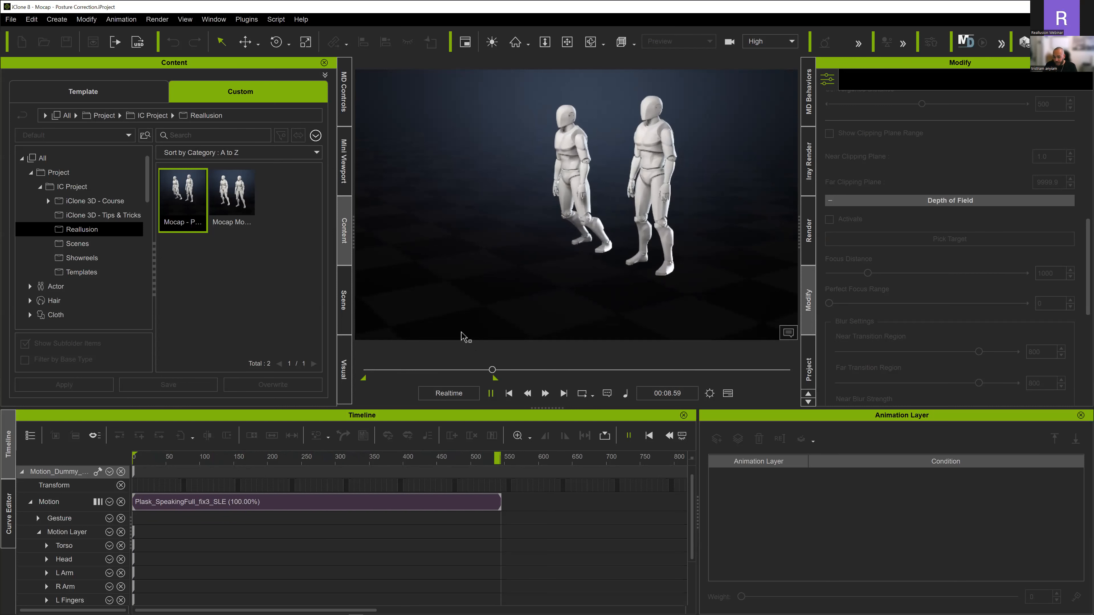
# - Select the rear character, Motion_Dummy_Male_2, and show it in the Scene object list
pyautogui.scroll(3, 528, 137)
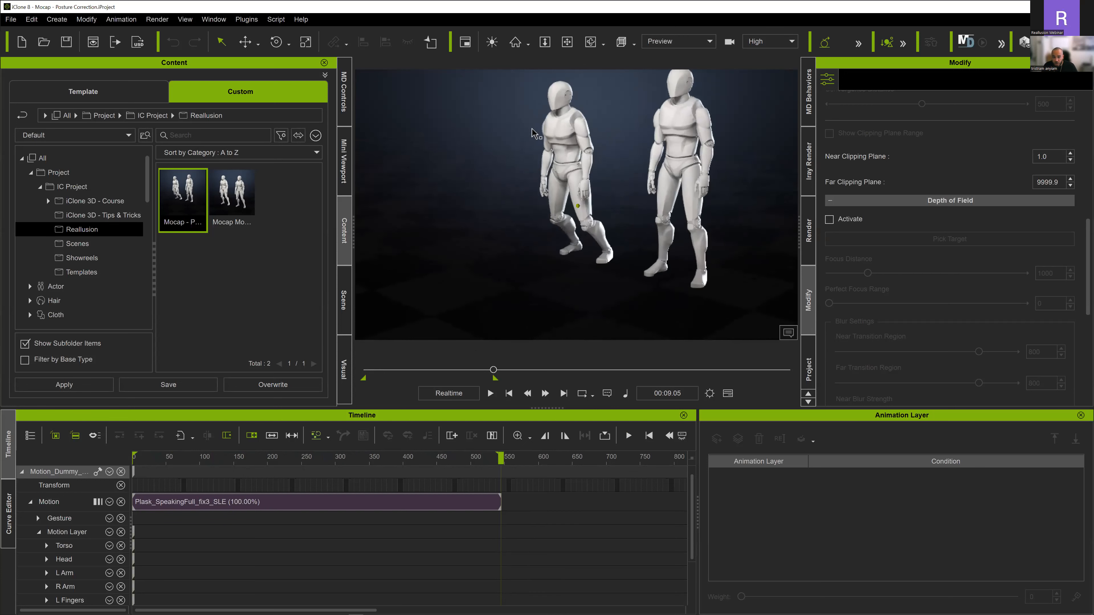
pyautogui.moveTo(579, 145); pyautogui.dragTo(602, 101, button='right')
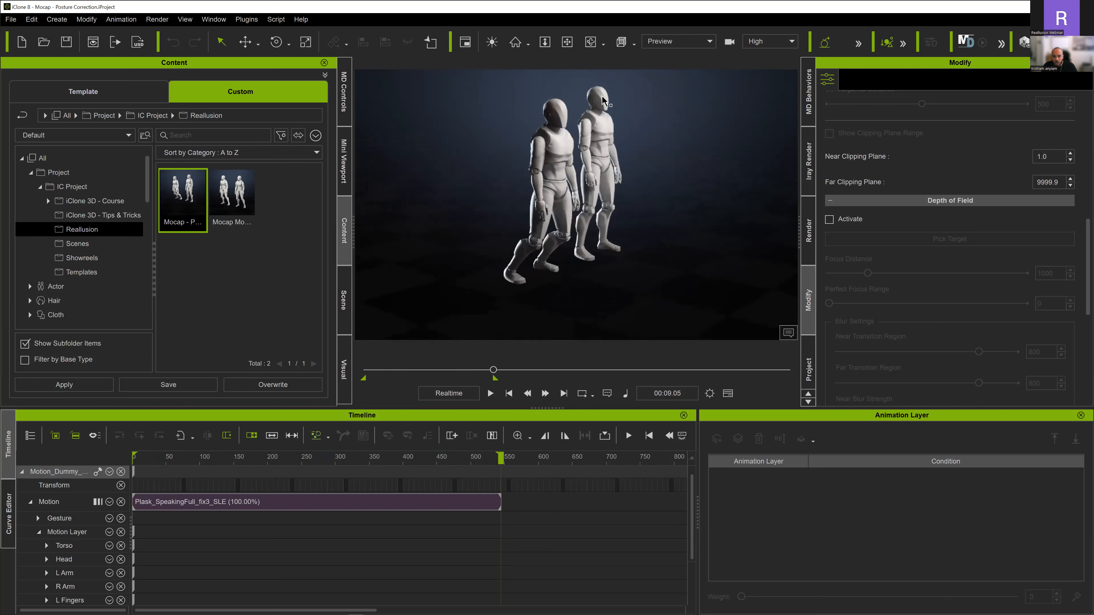
pyautogui.click(602, 101)
pyautogui.click(344, 300)
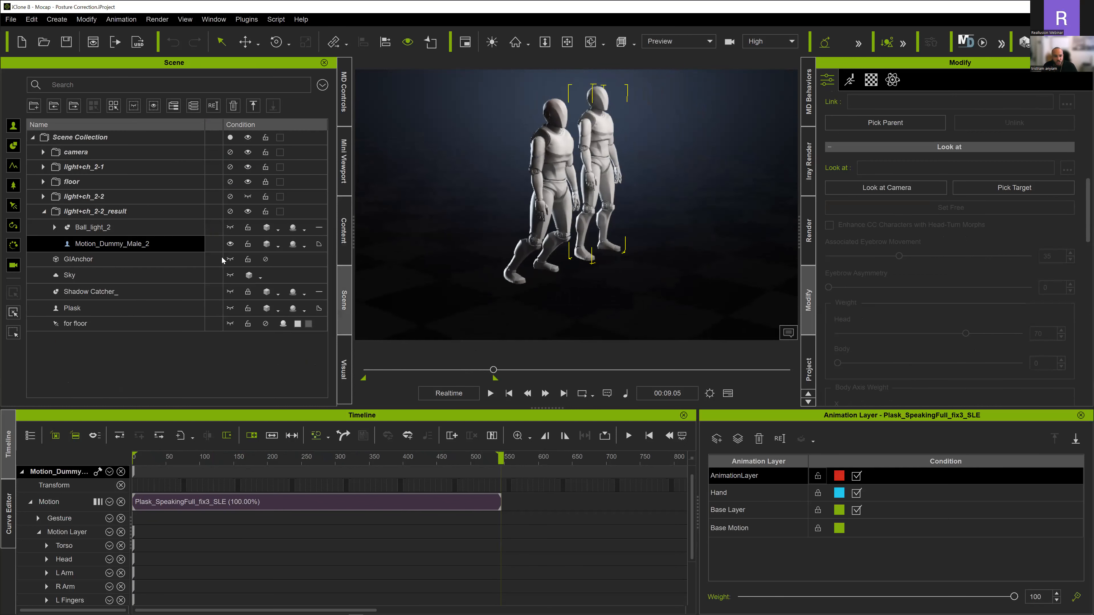
# - Hide Motion_Dummy_Male_2 and open Motion_Dummy_Male_0 for motion layer editing
pyautogui.click(230, 244)
pyautogui.moveTo(573, 126); pyautogui.dragTo(585, 119, button='right')
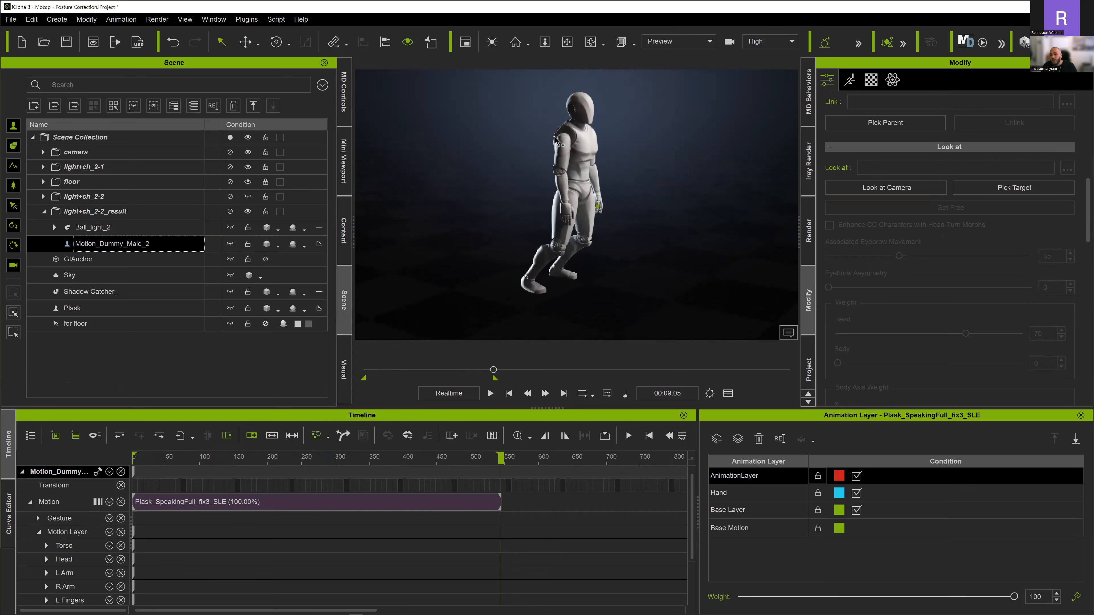
pyautogui.click(584, 107)
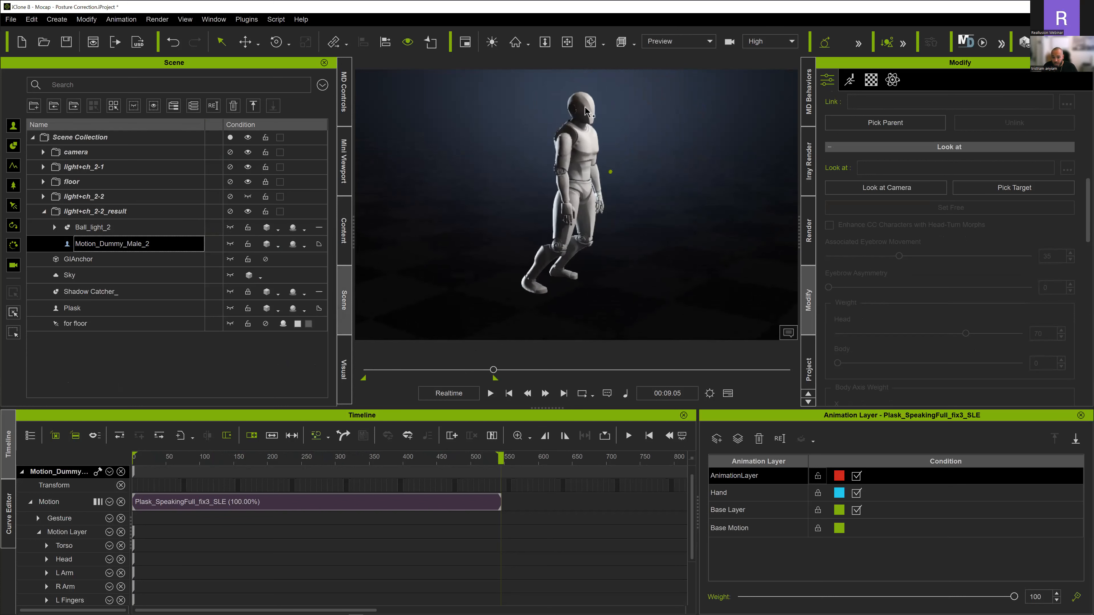
pyautogui.click(850, 80)
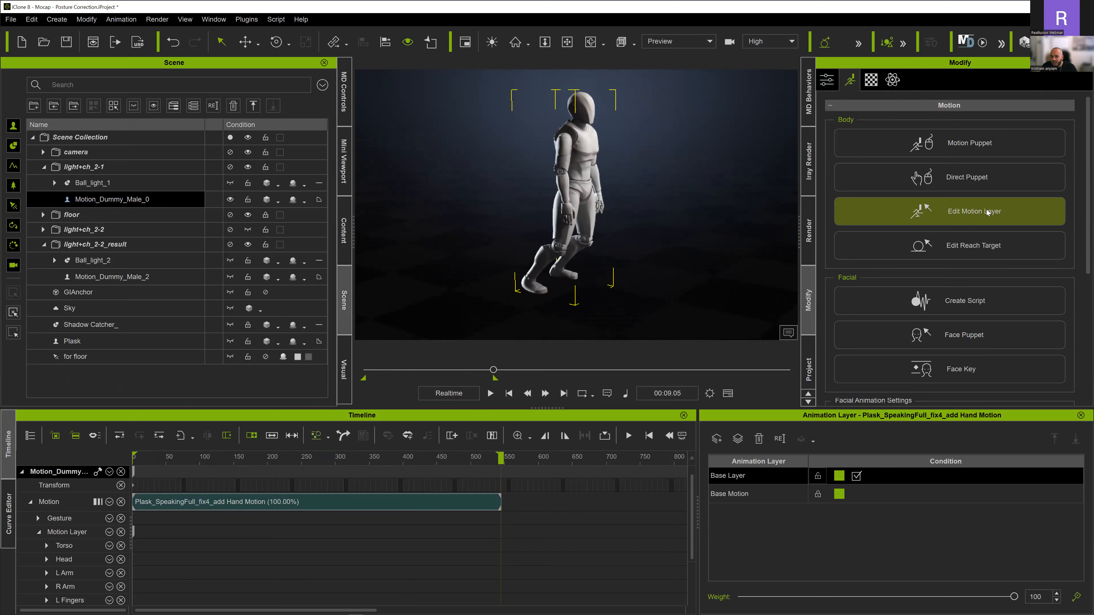
pyautogui.click(964, 211)
# - Shift the hip of Motion_Dummy_Male_0 backward and raise it slightly in IK Mode at 00:09.05 to correct the leaning posture
pyautogui.moveTo(823, 207); pyautogui.dragTo(710, 180, button='right')
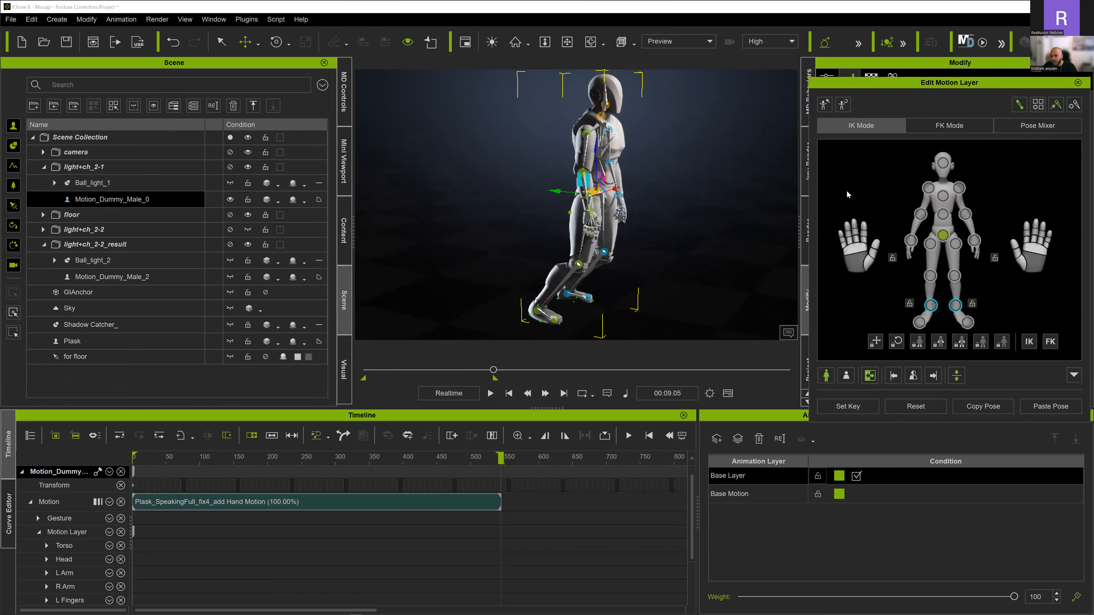
pyautogui.moveTo(764, 211)
pyautogui.mouseDown(button='right')
pyautogui.moveTo(681, 209)
pyautogui.moveTo(757, 220)
pyautogui.mouseUp(button='right')
pyautogui.scroll(-4, 554, 218)
pyautogui.scroll(-3, 553, 218)
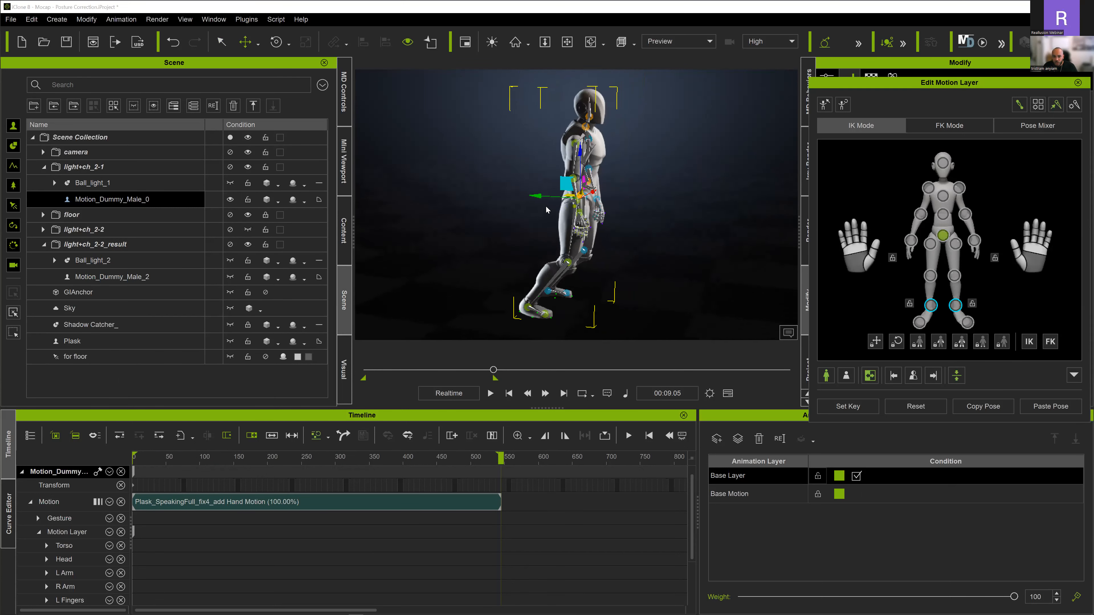
pyautogui.moveTo(526, 196); pyautogui.dragTo(477, 196)
pyautogui.moveTo(627, 189); pyautogui.dragTo(544, 172, button='right')
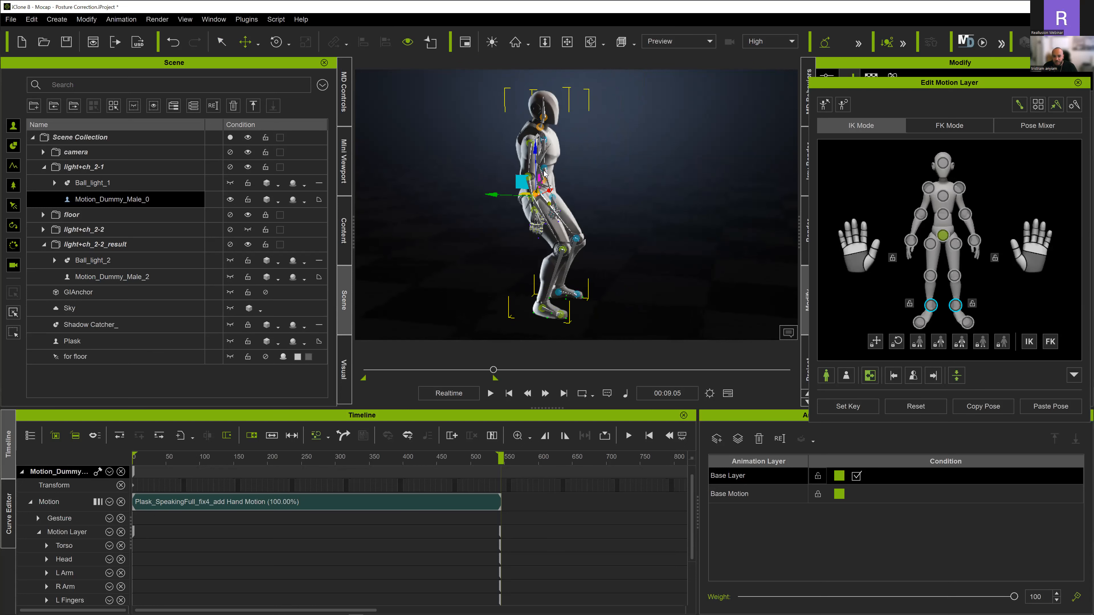
pyautogui.moveTo(535, 148); pyautogui.dragTo(535, 136)
pyautogui.moveTo(493, 151); pyautogui.dragTo(605, 201, button='right')
pyautogui.moveTo(611, 186); pyautogui.dragTo(603, 186)
pyautogui.moveTo(592, 199); pyautogui.dragTo(579, 200, button='right')
# - Show Motion_Dummy_Male_2 again beside the corrected character and play both motions from the start in a frontal view
pyautogui.moveTo(891, 82); pyautogui.dragTo(868, 74)
pyautogui.click(908, 108)
pyautogui.moveTo(590, 149); pyautogui.dragTo(576, 215, button='right')
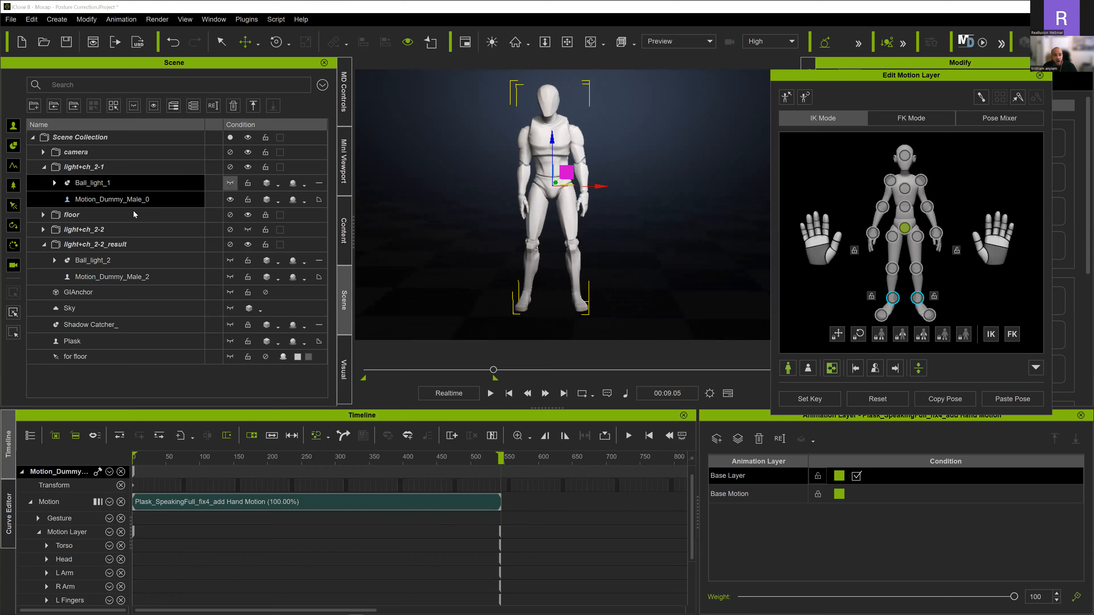
pyautogui.click(230, 277)
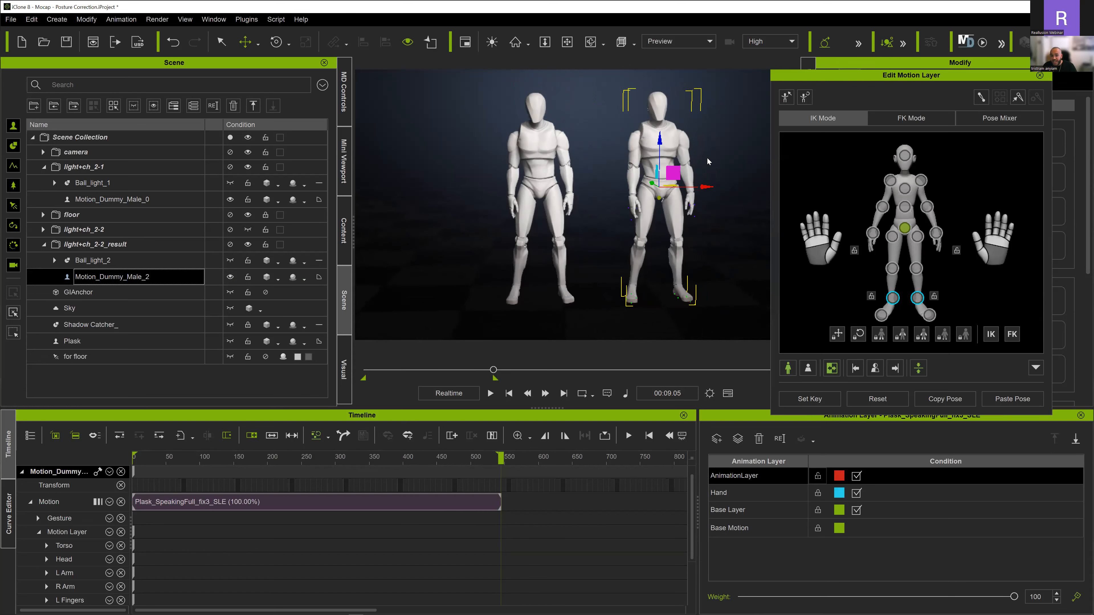
pyautogui.press('space')
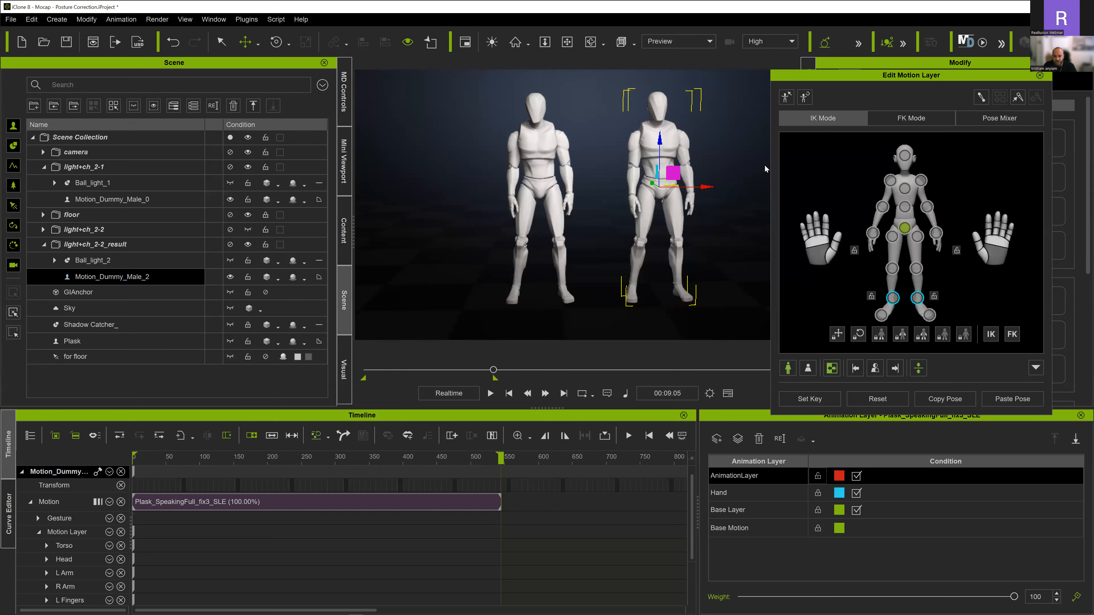
pyautogui.click(490, 392)
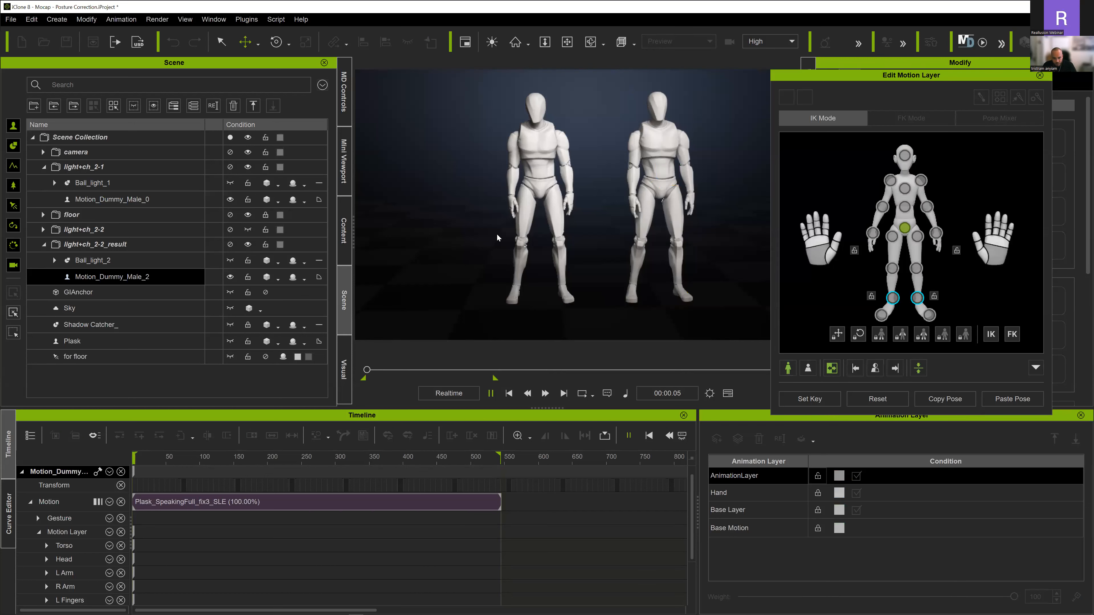
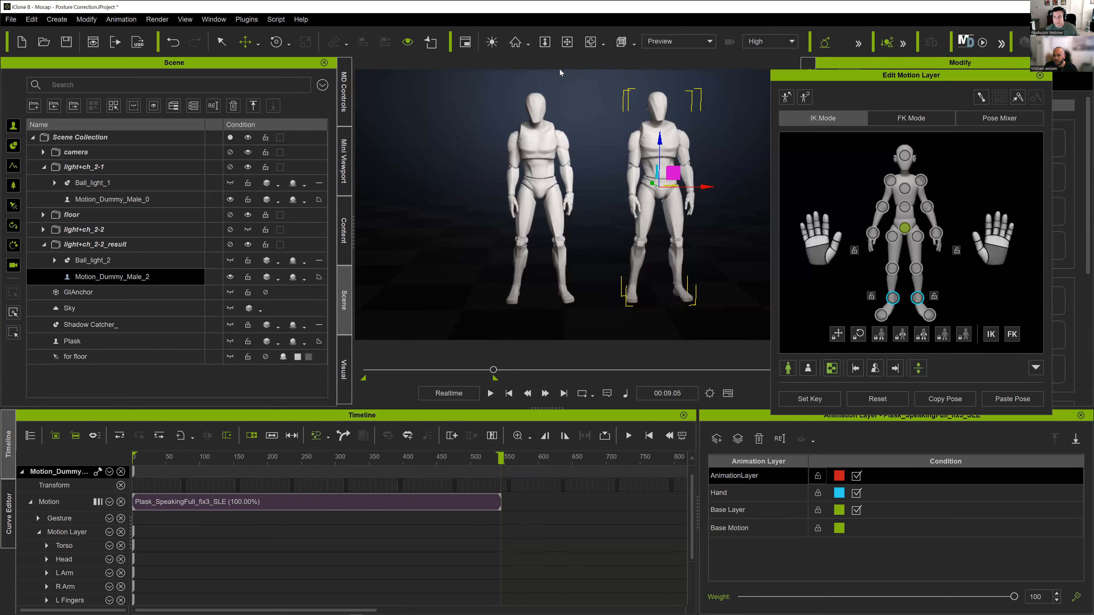
# - Nudge the chest of Motion_Dummy_Male_2 vertically in IK Mode with both hands locked in translation and rotation, and again with the hands unlocked
pyautogui.moveTo(842, 75); pyautogui.dragTo(787, 53)
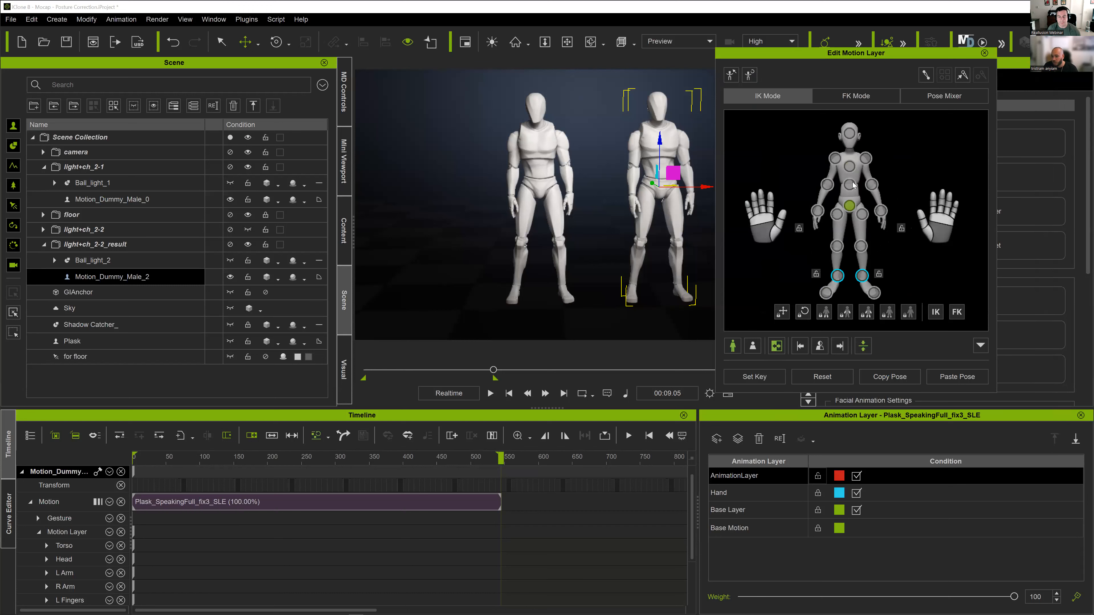
pyautogui.click(849, 169)
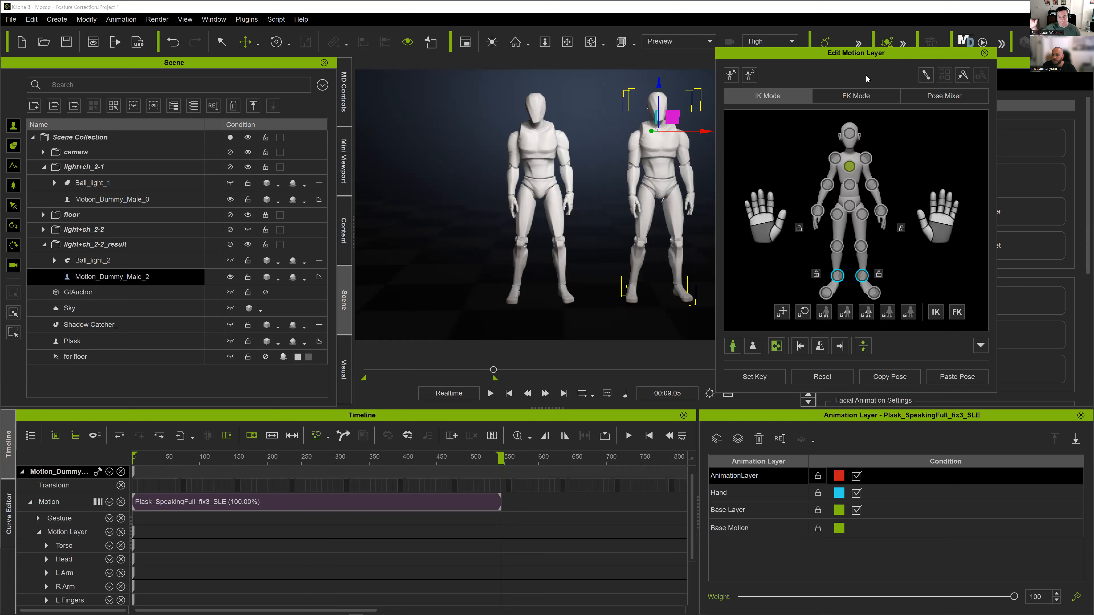
pyautogui.moveTo(866, 53); pyautogui.dragTo(895, 47)
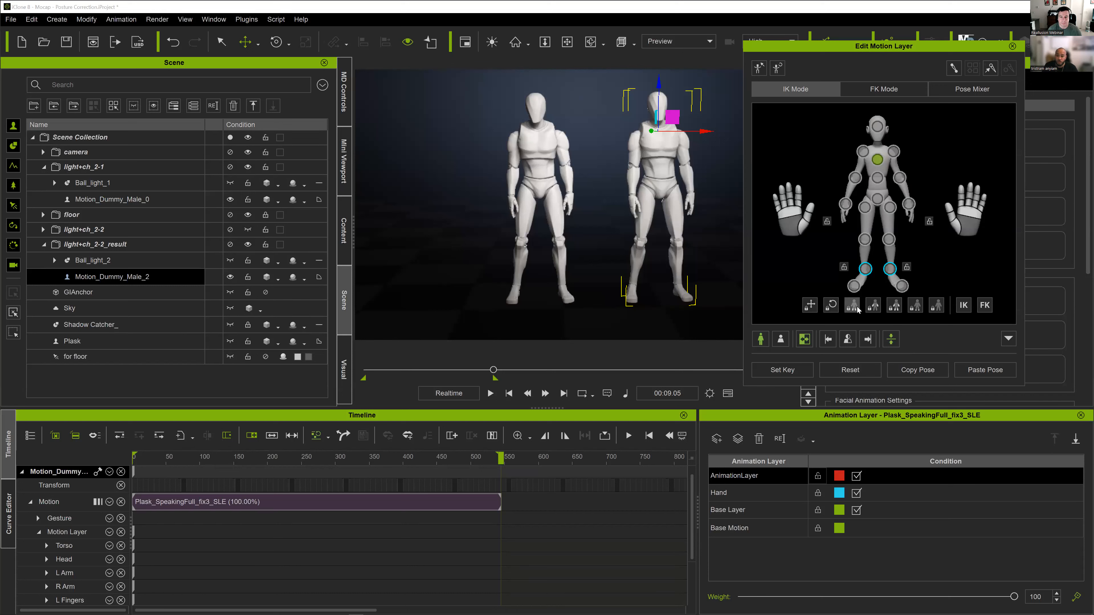
pyautogui.click(873, 306)
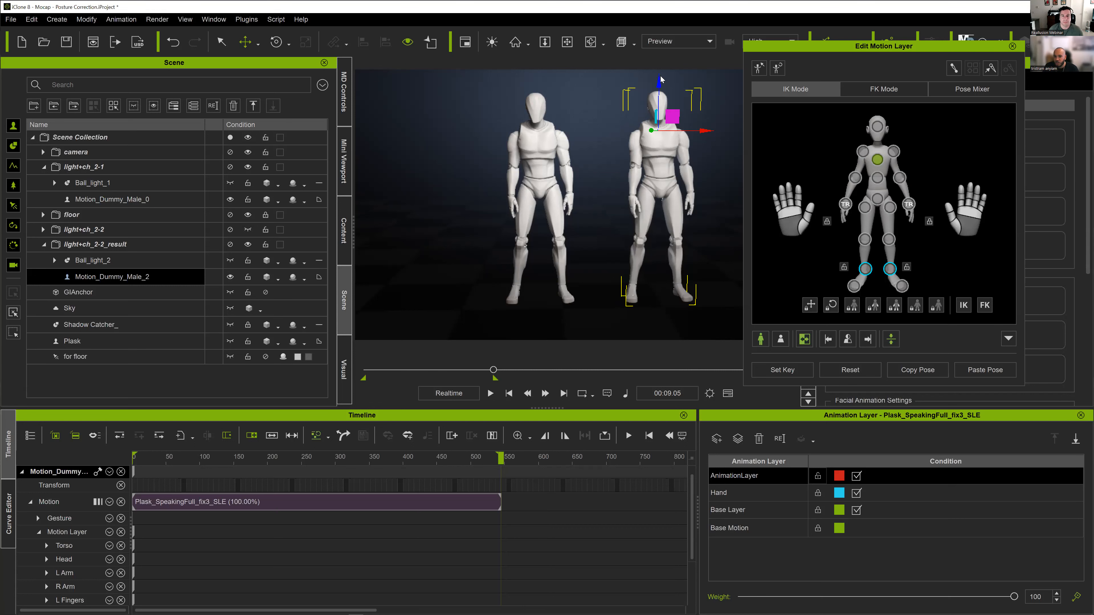
pyautogui.moveTo(661, 82); pyautogui.dragTo(661, 85)
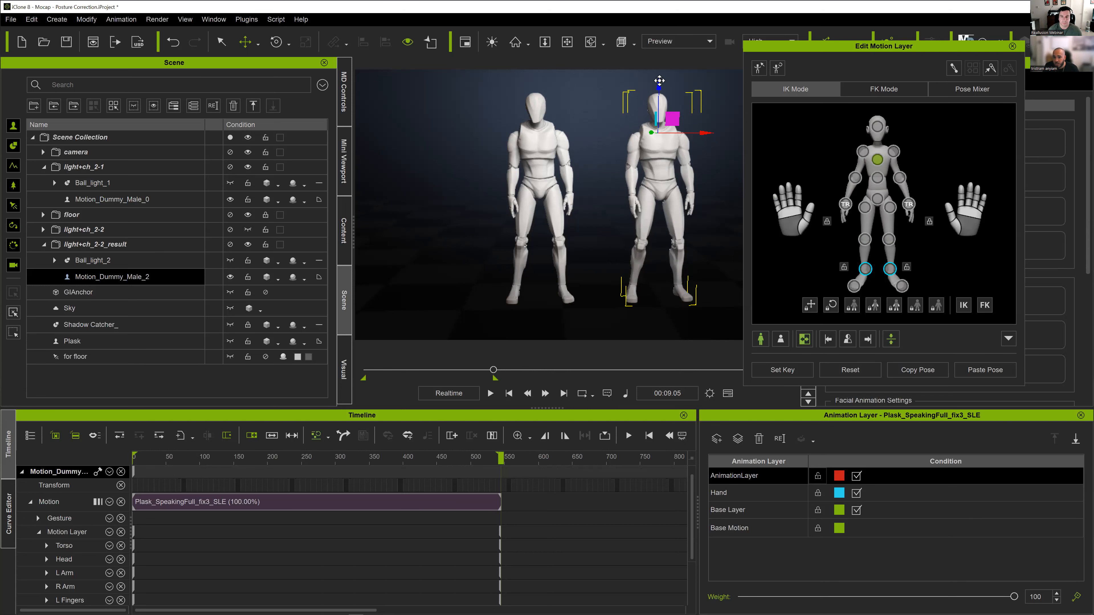
pyautogui.moveTo(658, 79); pyautogui.dragTo(659, 77)
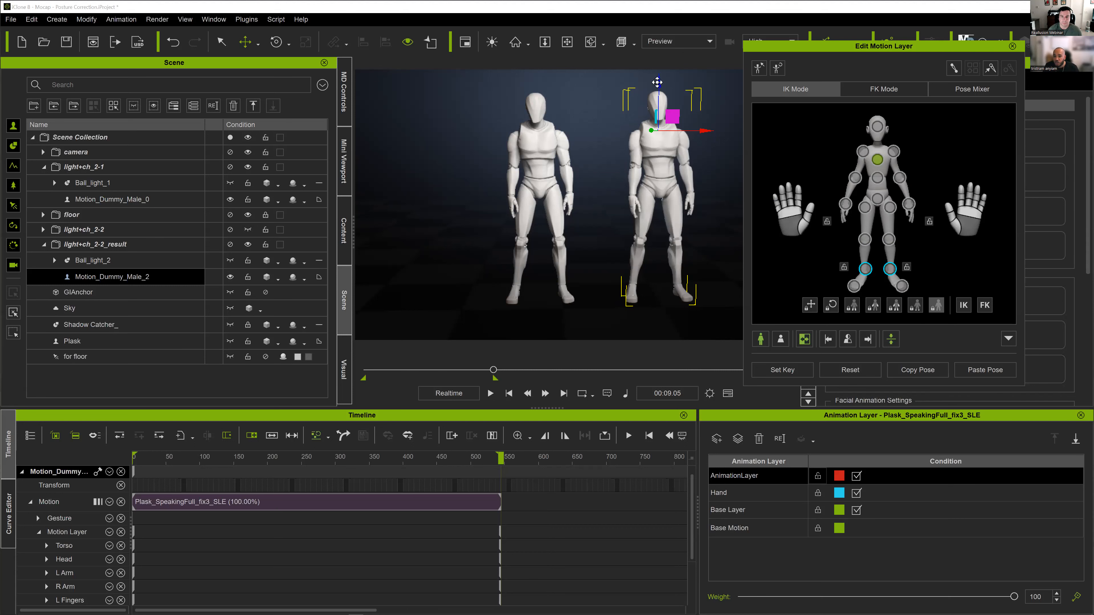
pyautogui.moveTo(658, 81); pyautogui.dragTo(659, 88)
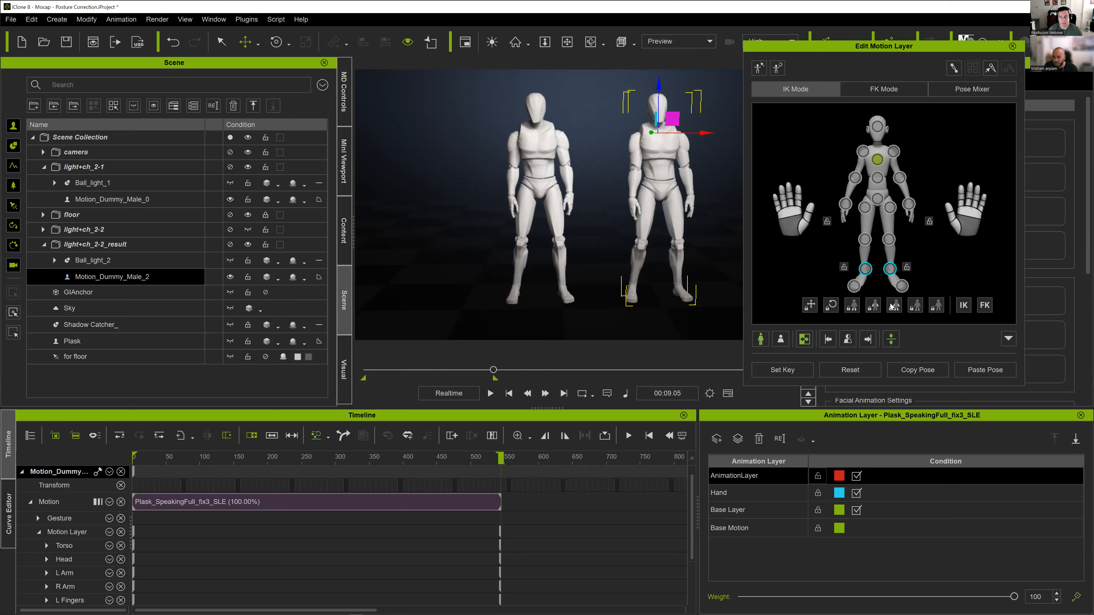
# - Rotate the right knee of Motion_Dummy_Male_2 slightly around its vertical axis in IK Mode
pyautogui.click(861, 238)
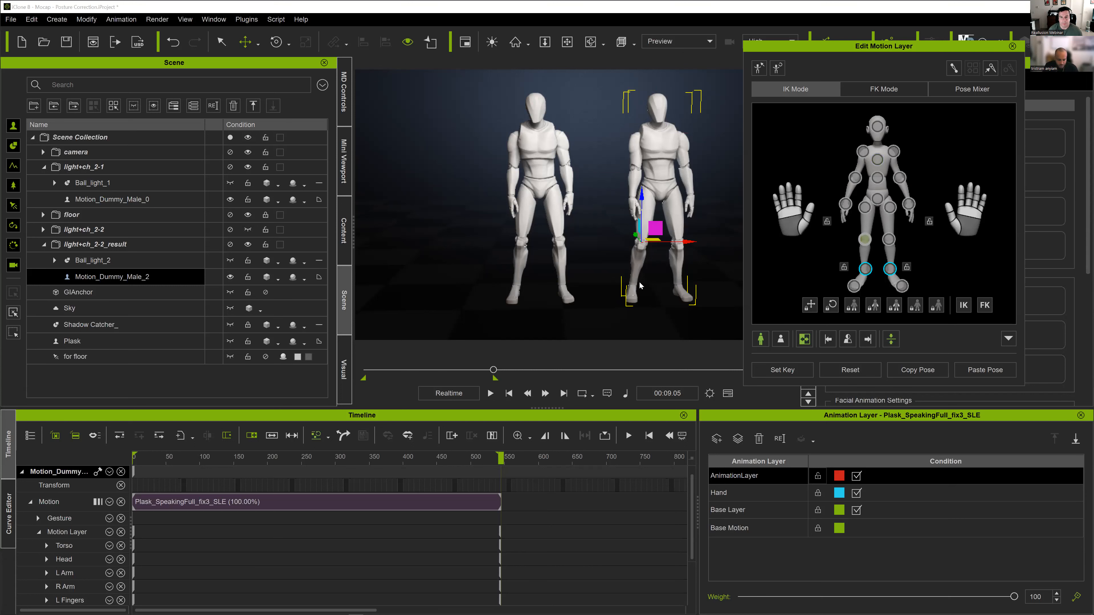
pyautogui.press('e')
pyautogui.moveTo(646, 262); pyautogui.dragTo(680, 251)
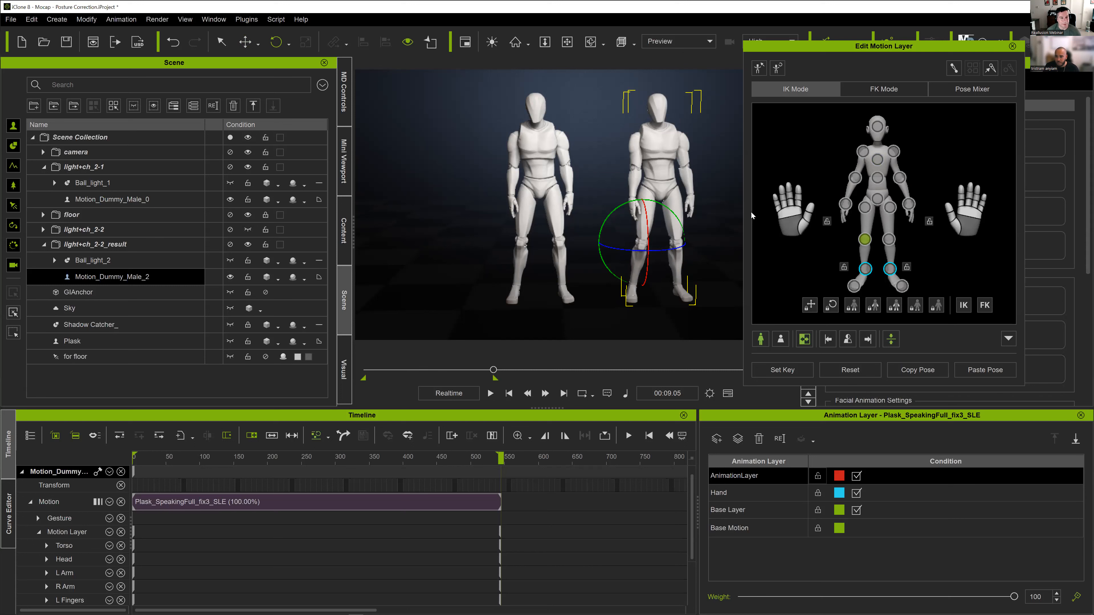
pyautogui.moveTo(676, 248)
pyautogui.mouseDown()
pyautogui.moveTo(667, 250)
pyautogui.moveTo(683, 247)
pyautogui.mouseUp()
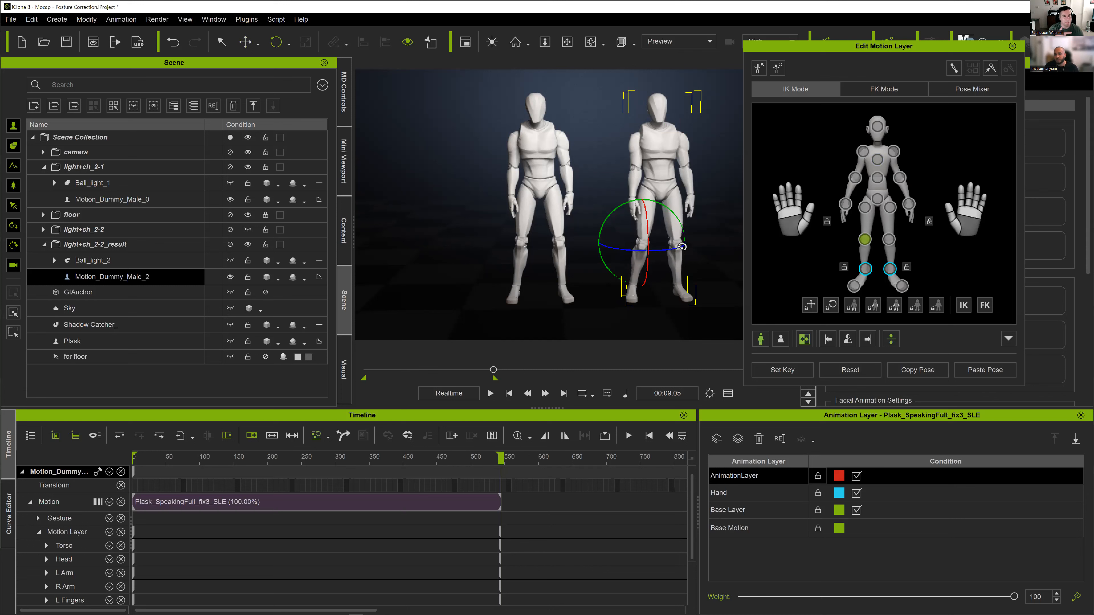
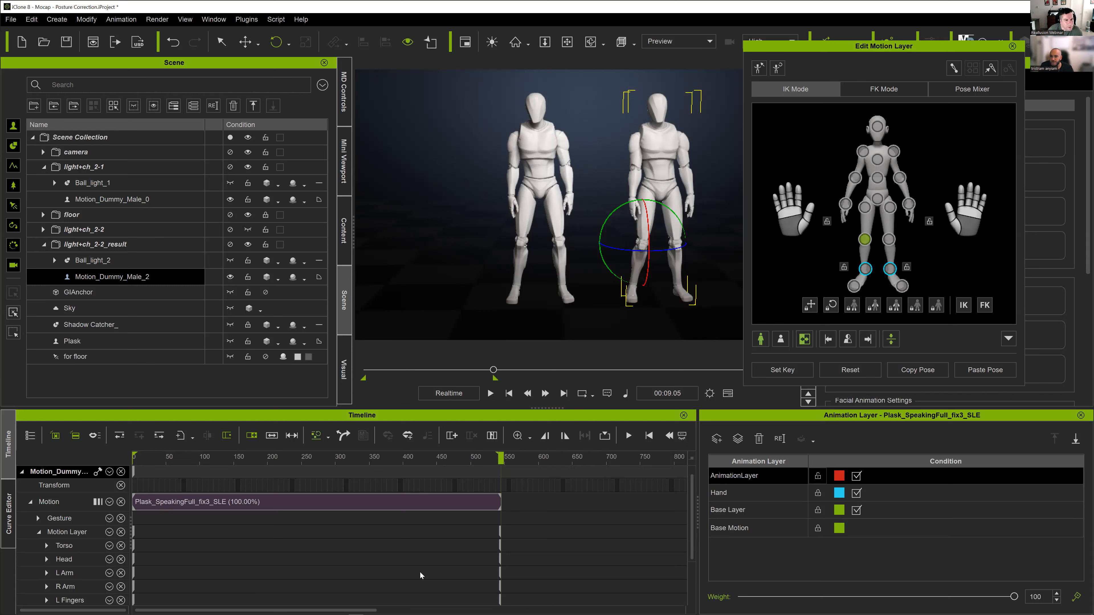
# - Close the motion layer editor of Motion_Dummy_Male_2, reopening it once for a brief look at the body controls
pyautogui.click(604, 436)
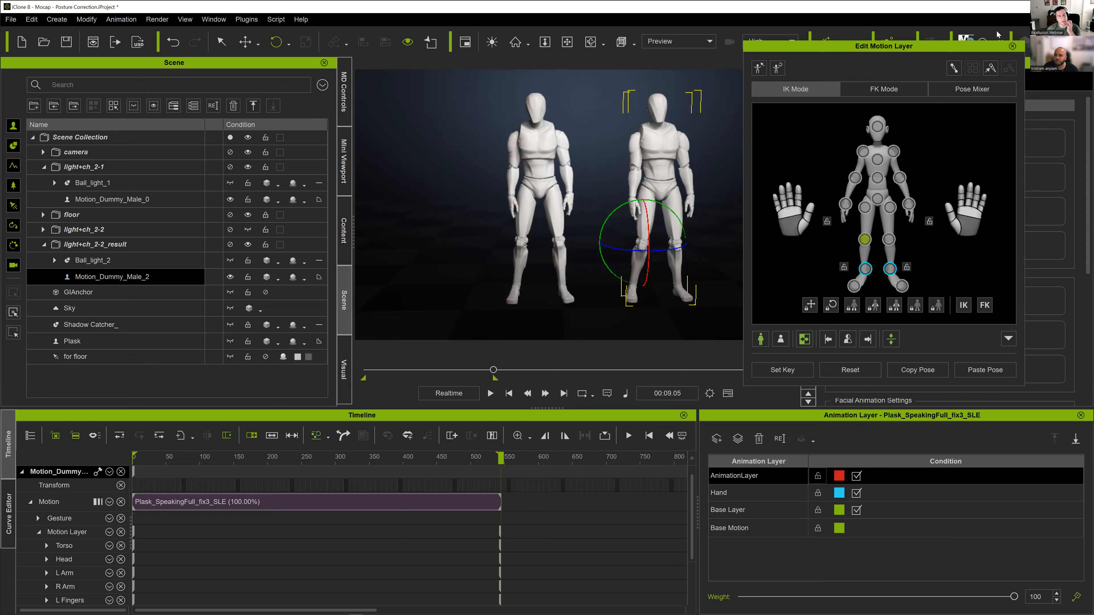
pyautogui.click(1012, 47)
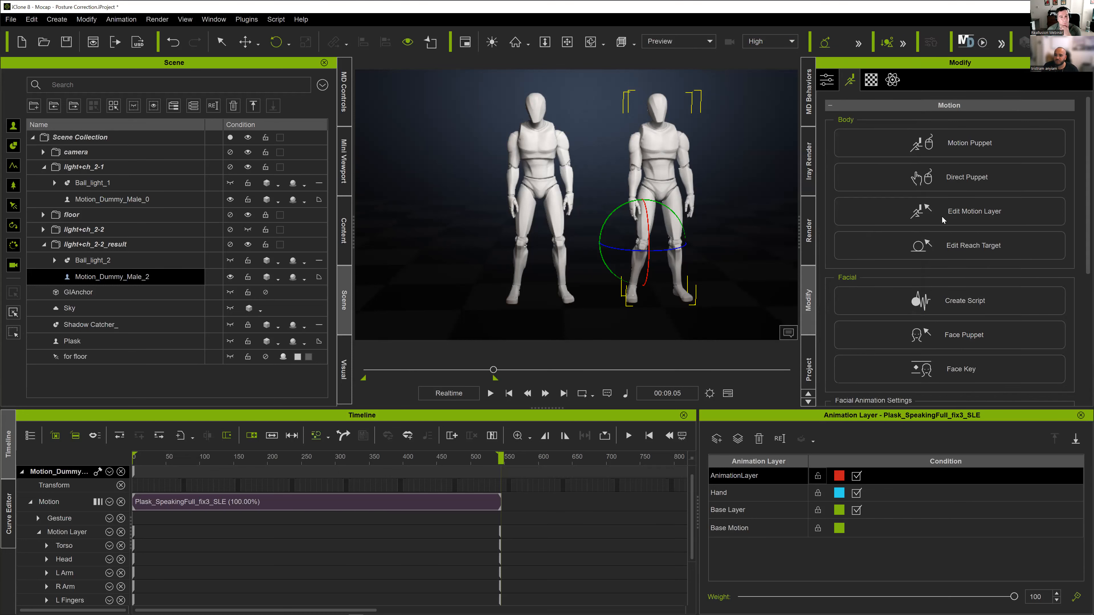
pyautogui.click(944, 218)
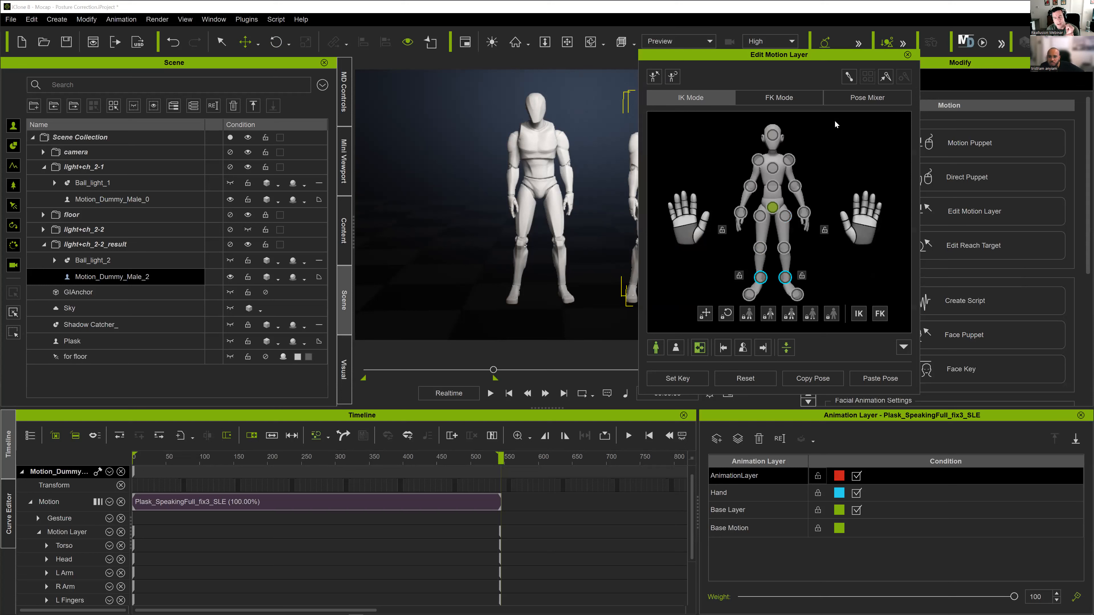
pyautogui.click(907, 55)
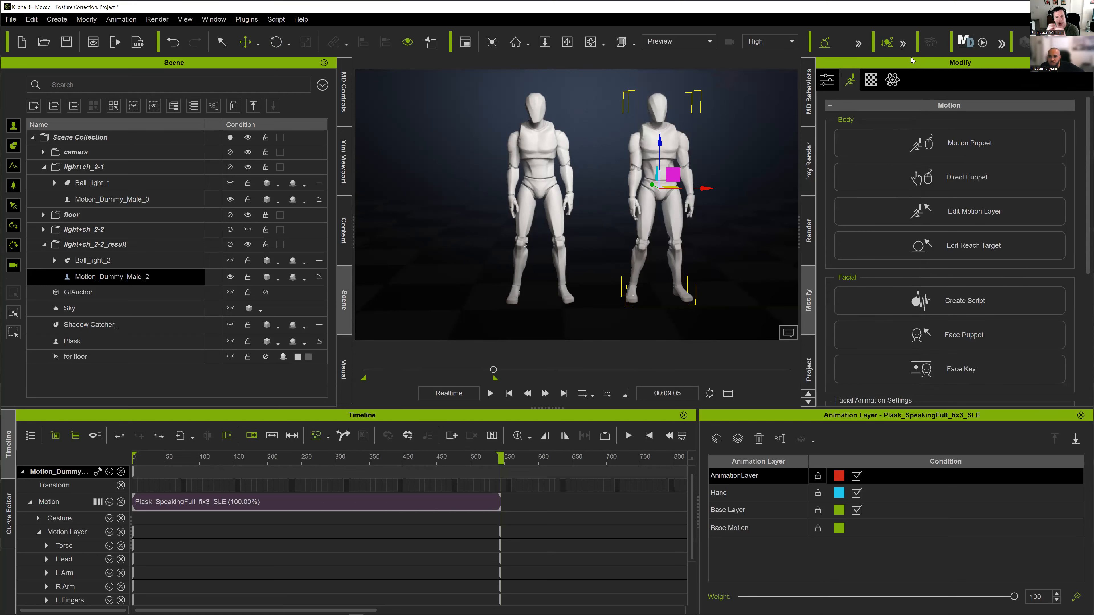
# - Open the Reach Target settings for Motion_Dummy_Male_2, move the window clear of that character, and close it
pyautogui.click(973, 246)
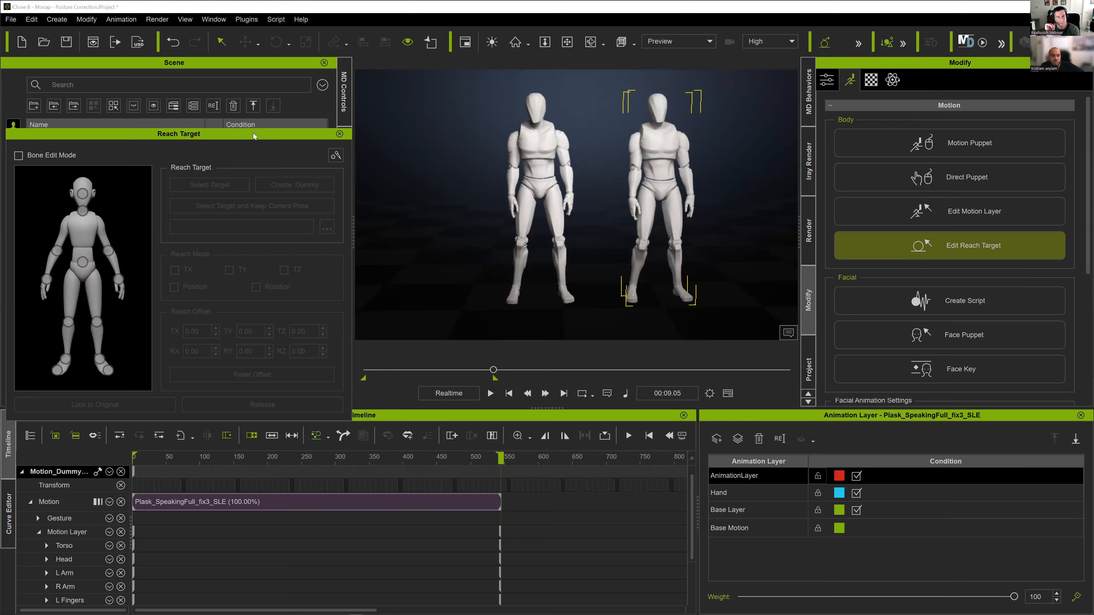
pyautogui.click(253, 133)
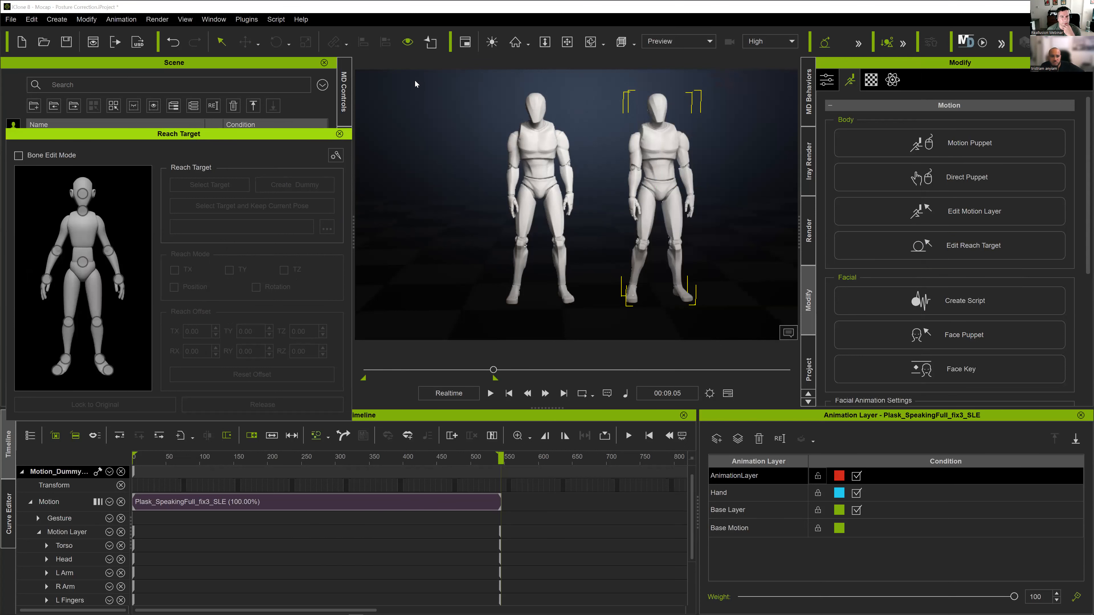
pyautogui.moveTo(254, 134); pyautogui.dragTo(414, 80)
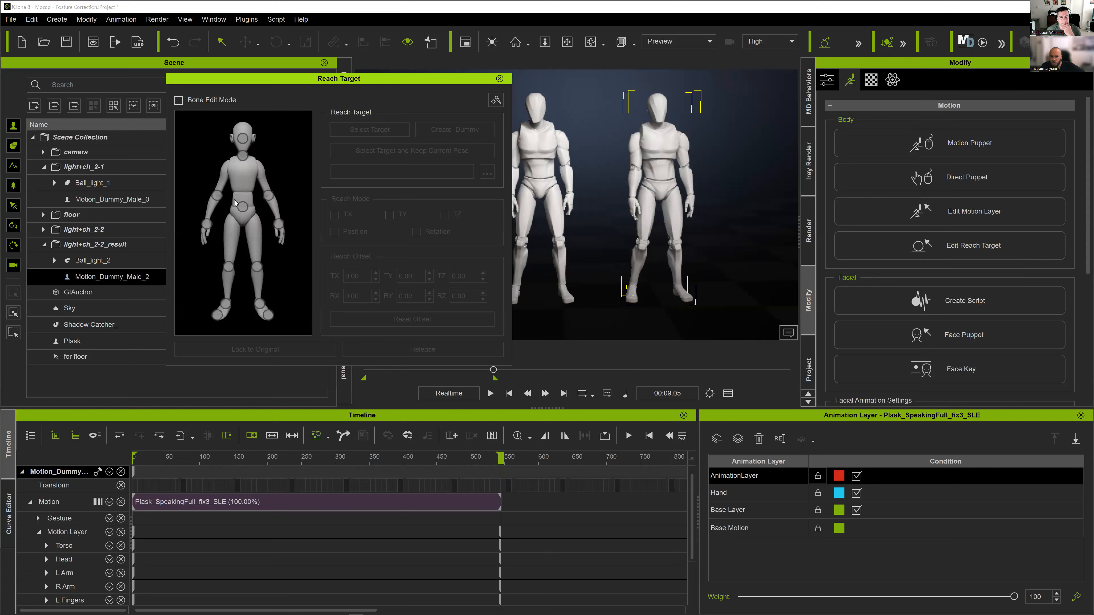
pyautogui.moveTo(460, 80); pyautogui.dragTo(421, 79)
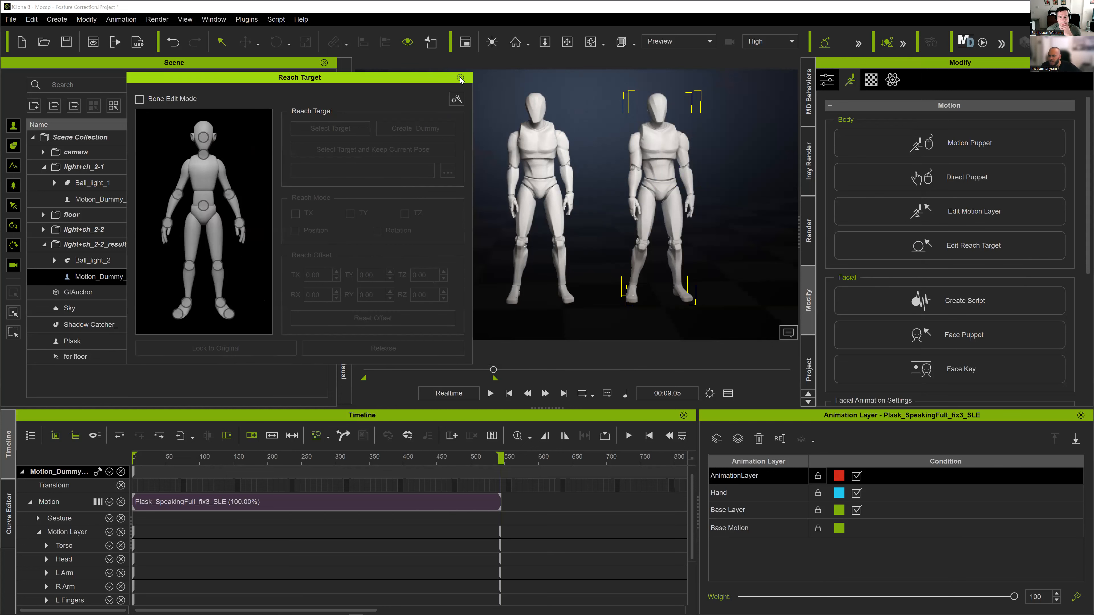
pyautogui.click(459, 78)
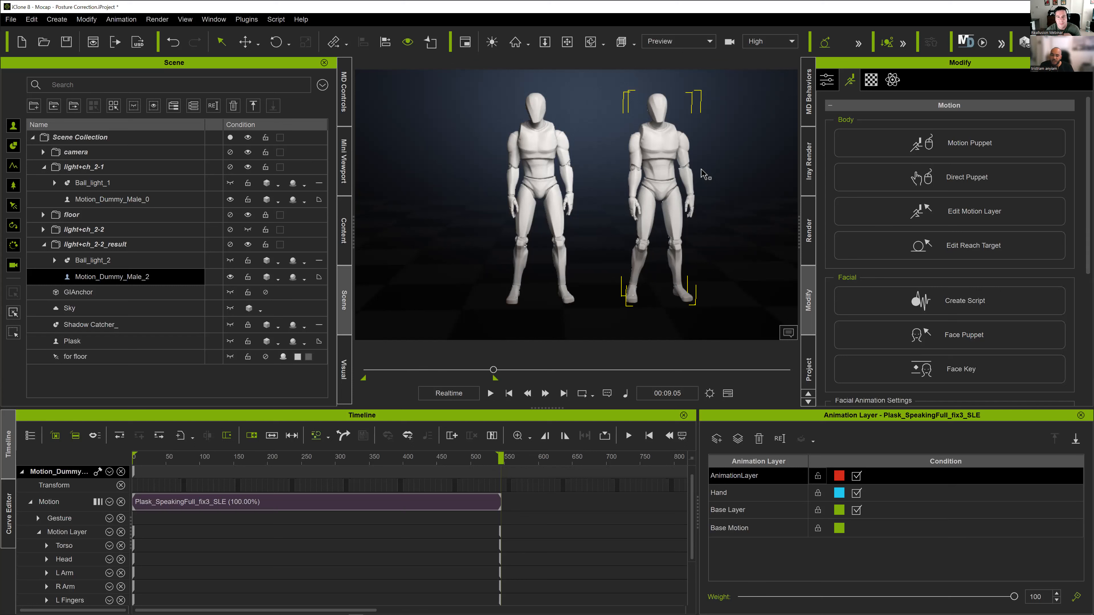
# - Examine the posture of Motion_Dummy_Male_2 beside Motion_Dummy_Male_0 in full-body views and in a close-up of the head and chest
pyautogui.moveTo(701, 169); pyautogui.dragTo(614, 137, button='right')
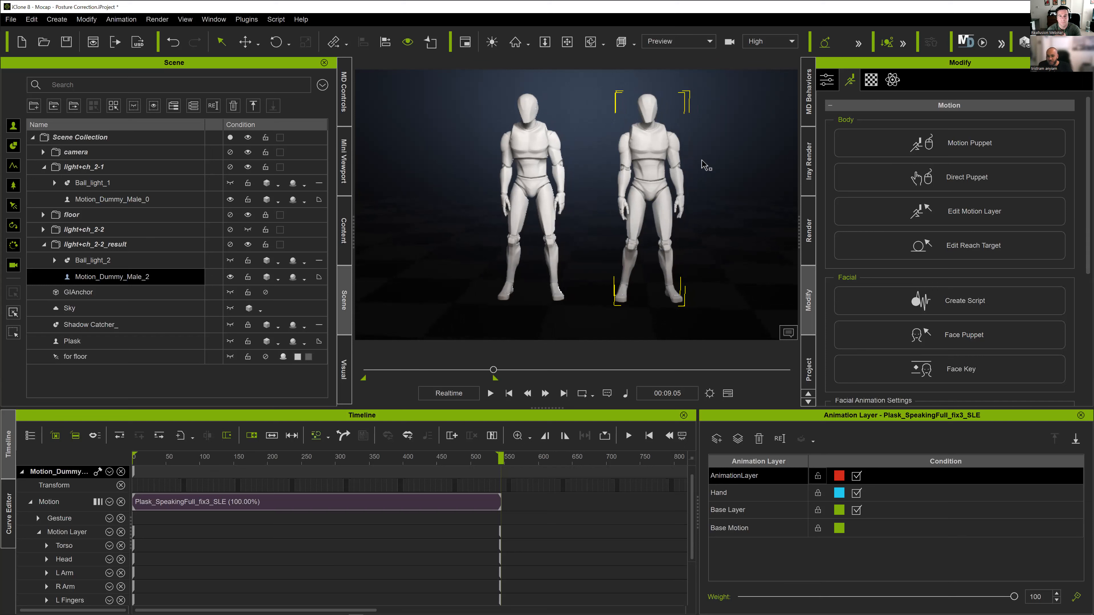
pyautogui.scroll(6, 651, 192)
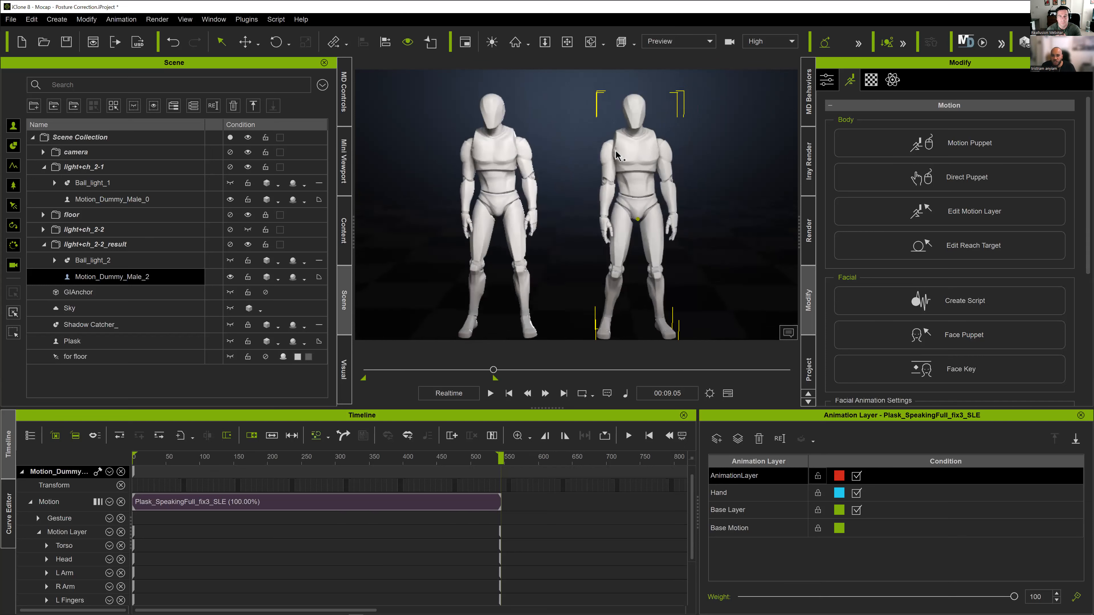
pyautogui.moveTo(665, 203); pyautogui.dragTo(619, 216, button='middle')
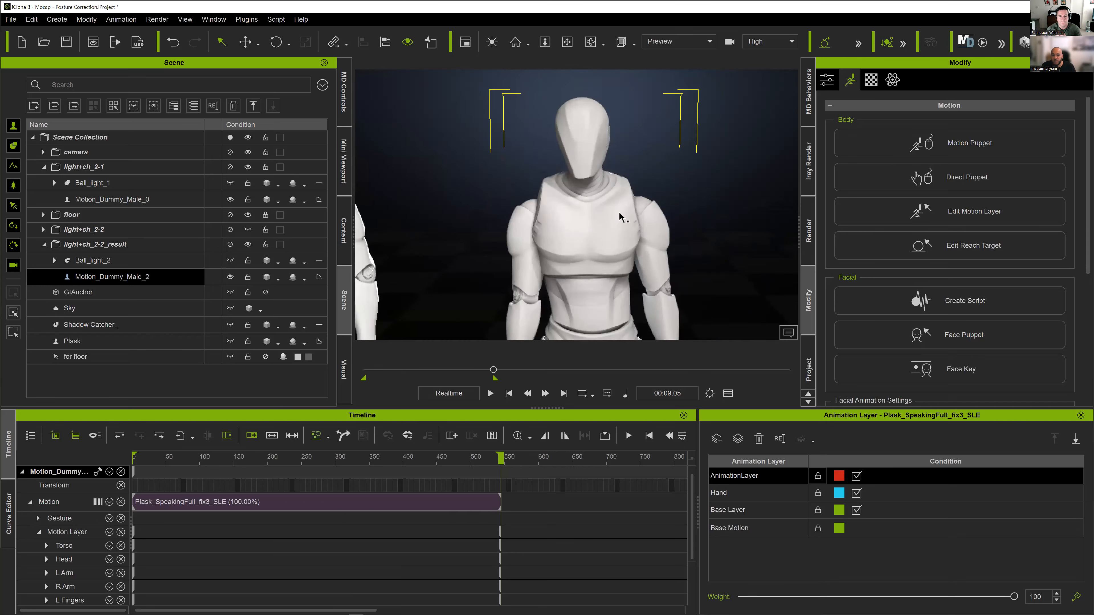
pyautogui.moveTo(618, 217); pyautogui.dragTo(582, 174, button='right')
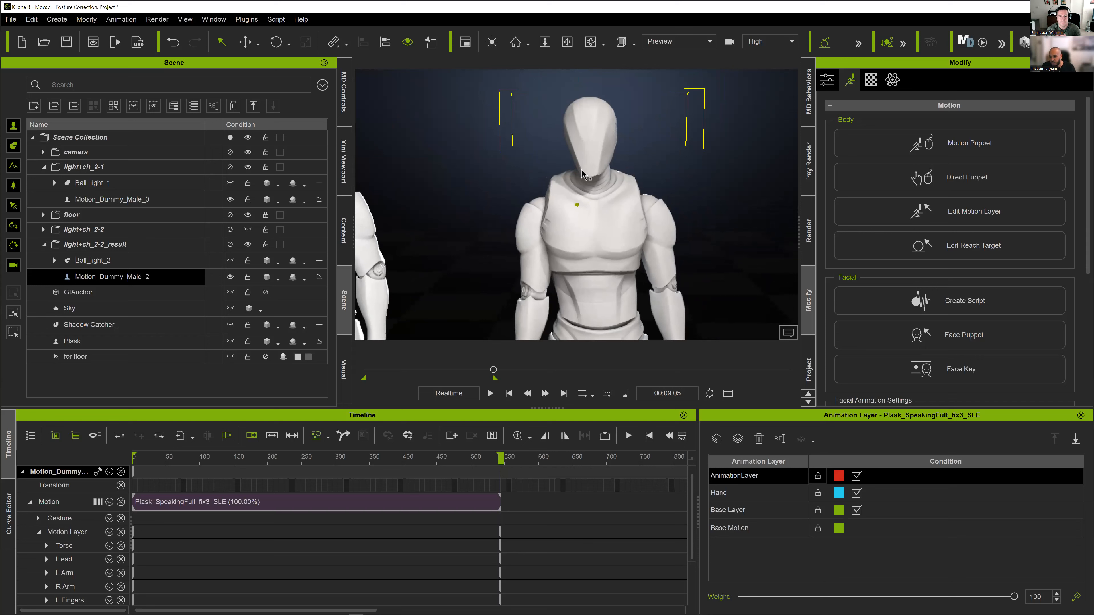
pyautogui.scroll(-6, 596, 167)
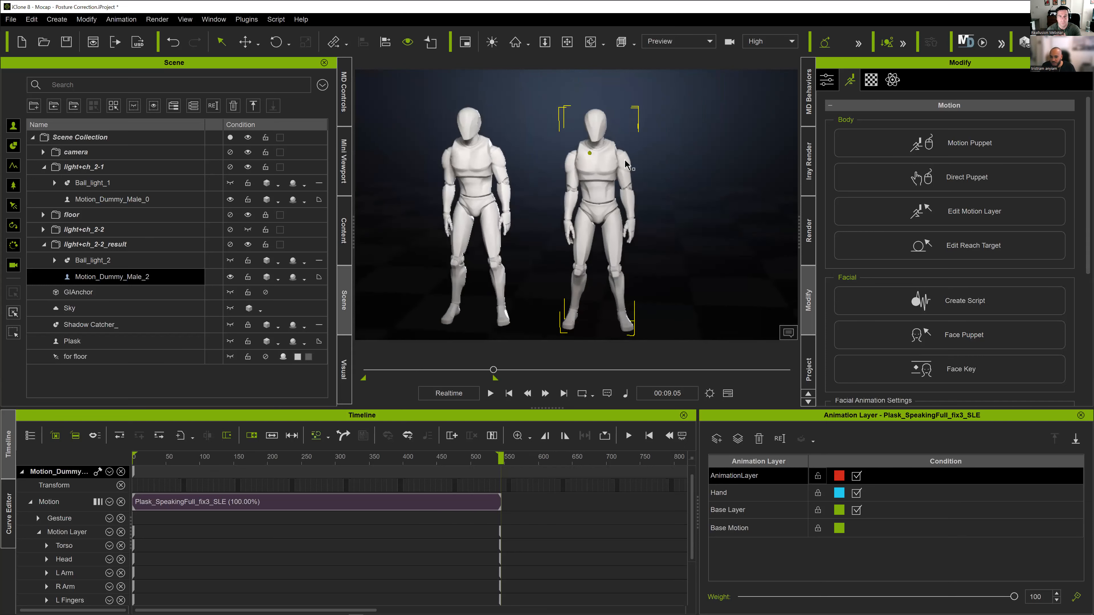
pyautogui.moveTo(626, 164); pyautogui.dragTo(542, 128, button='right')
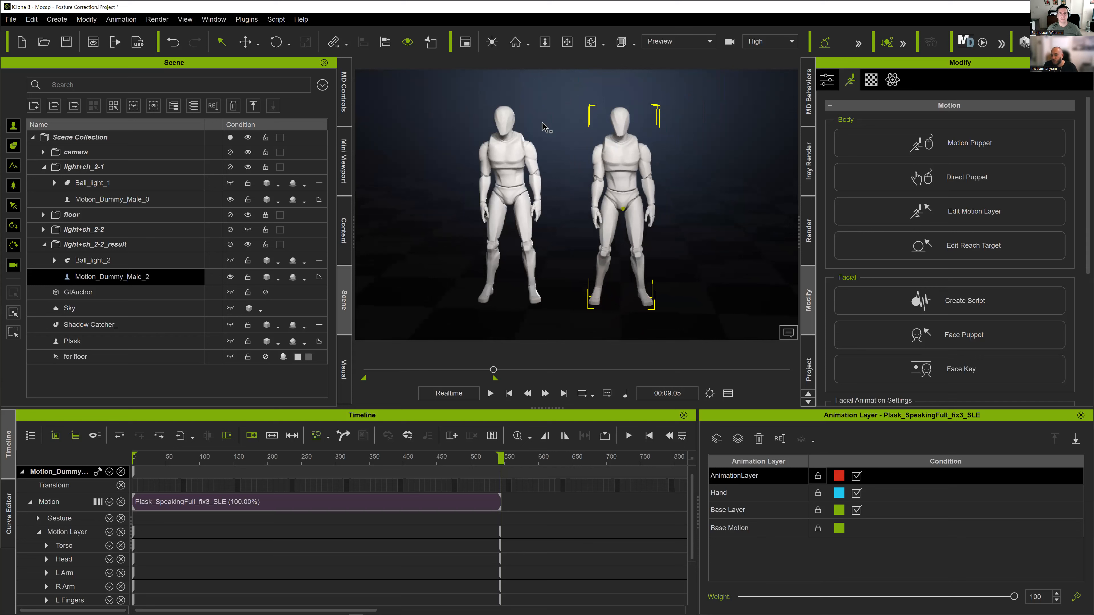
pyautogui.scroll(-1, 610, 204)
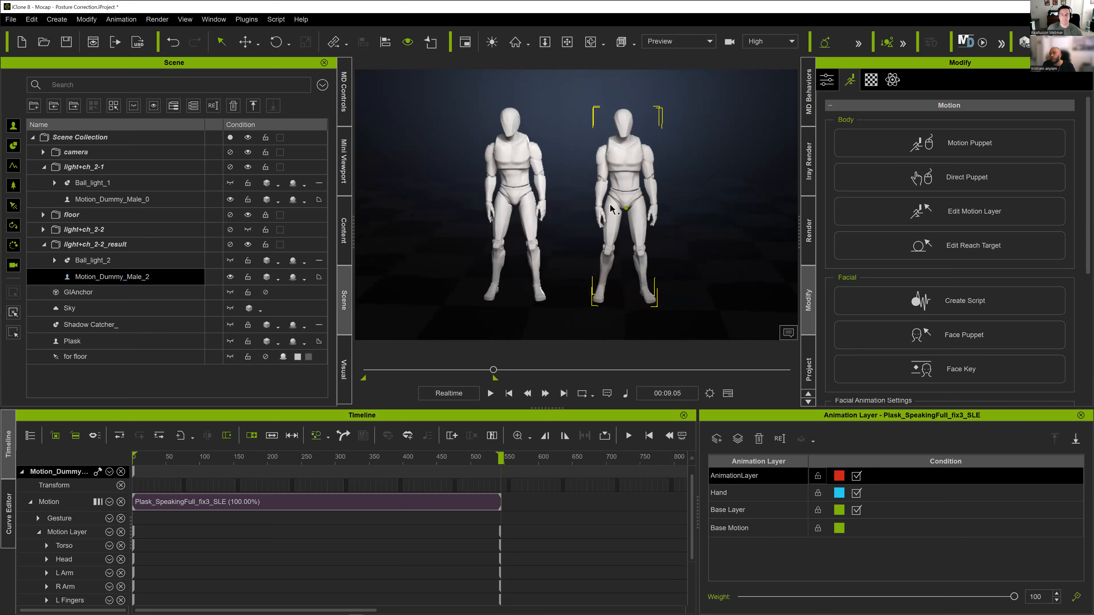